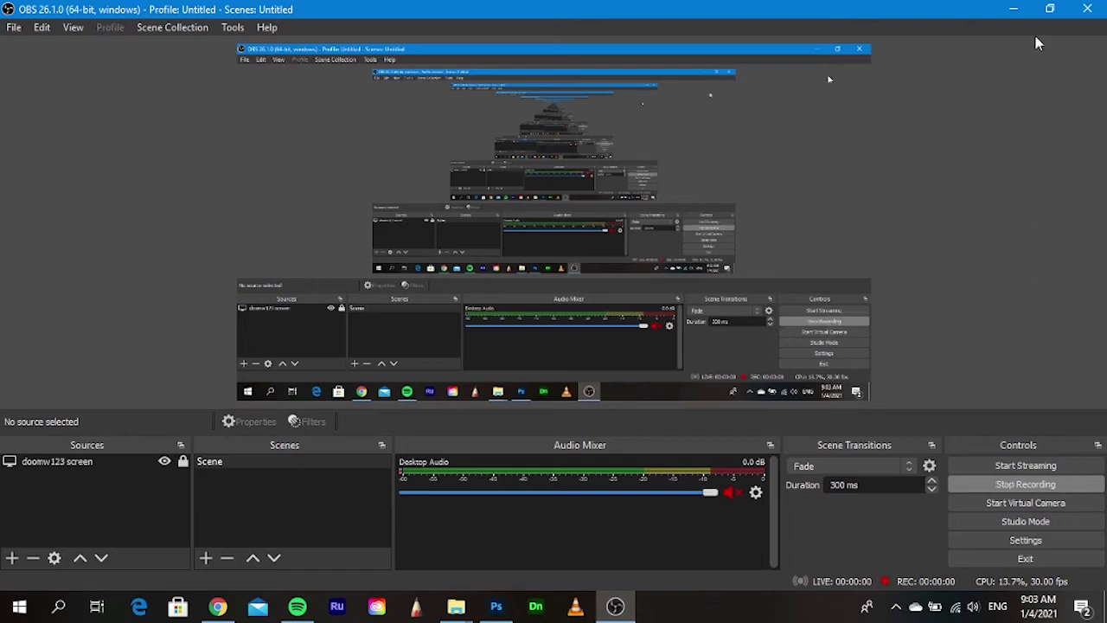
- Review the cliff image and the photo's source page, then close the browser
click(1016, 10)
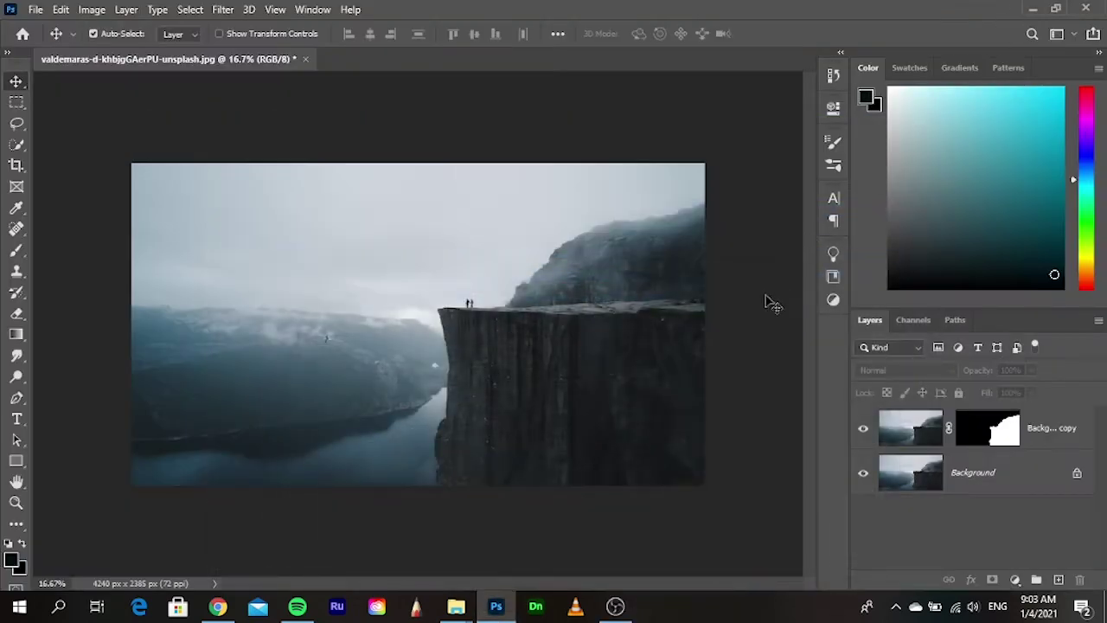
click(615, 605)
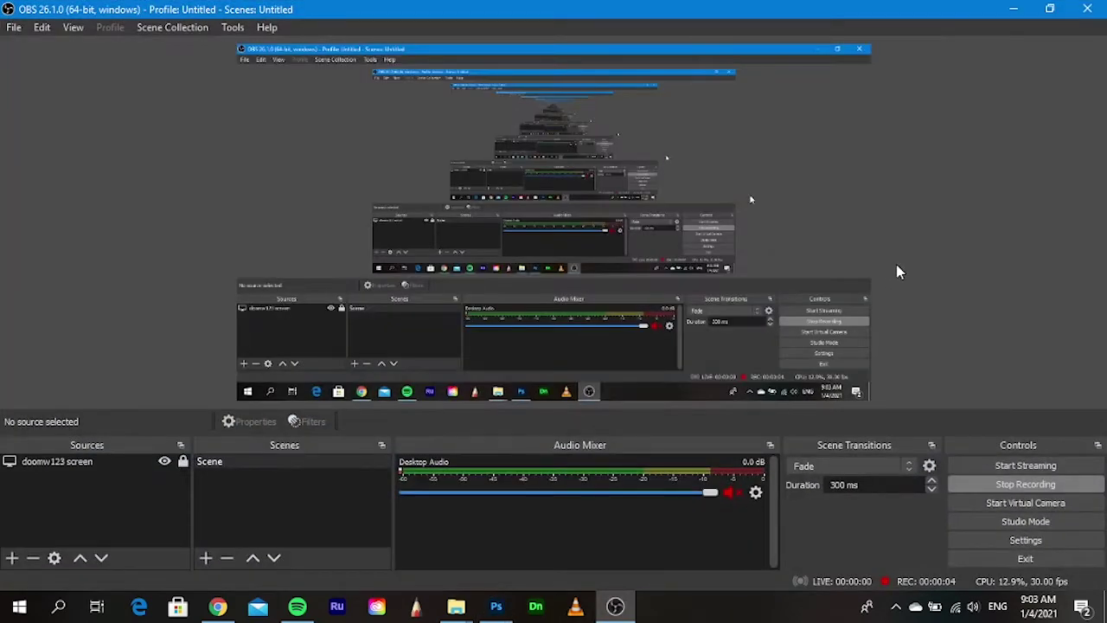
click(1013, 10)
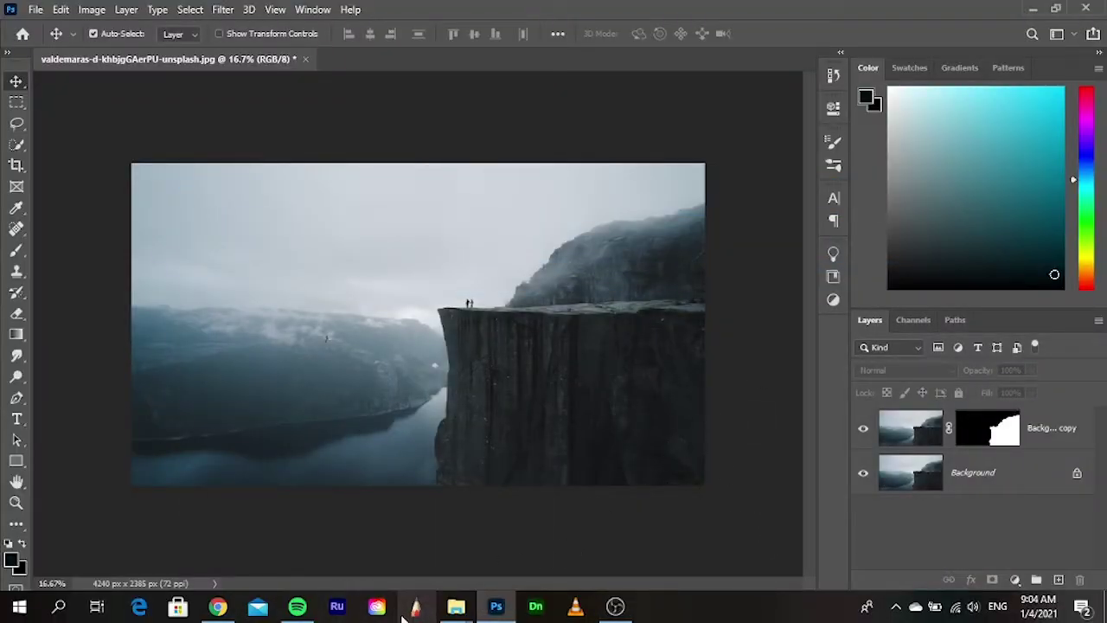
click(219, 605)
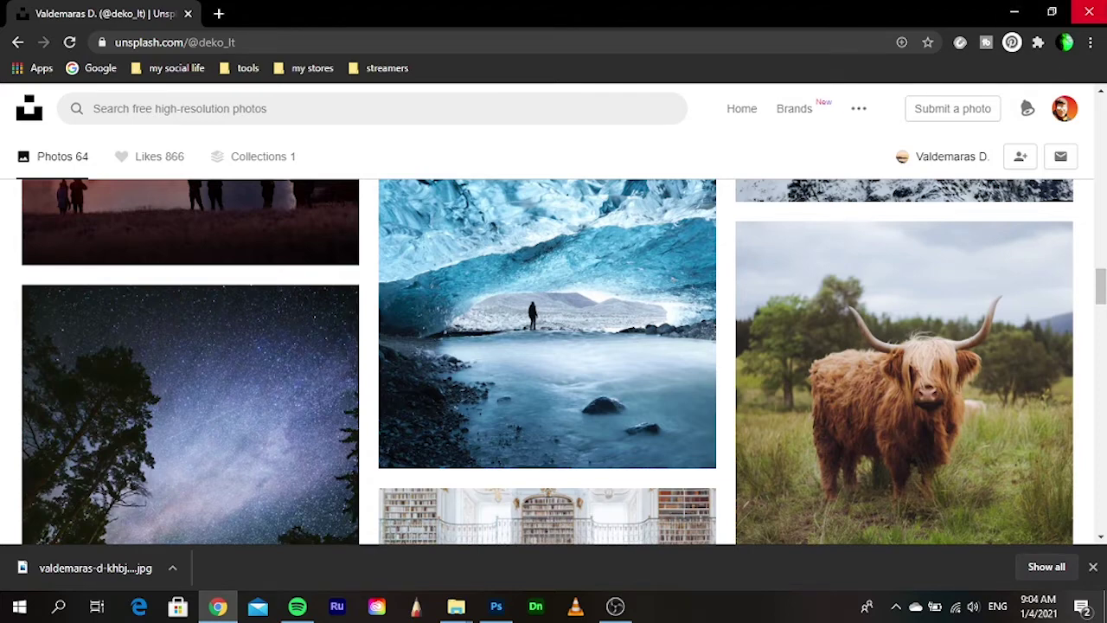
click(1103, 10)
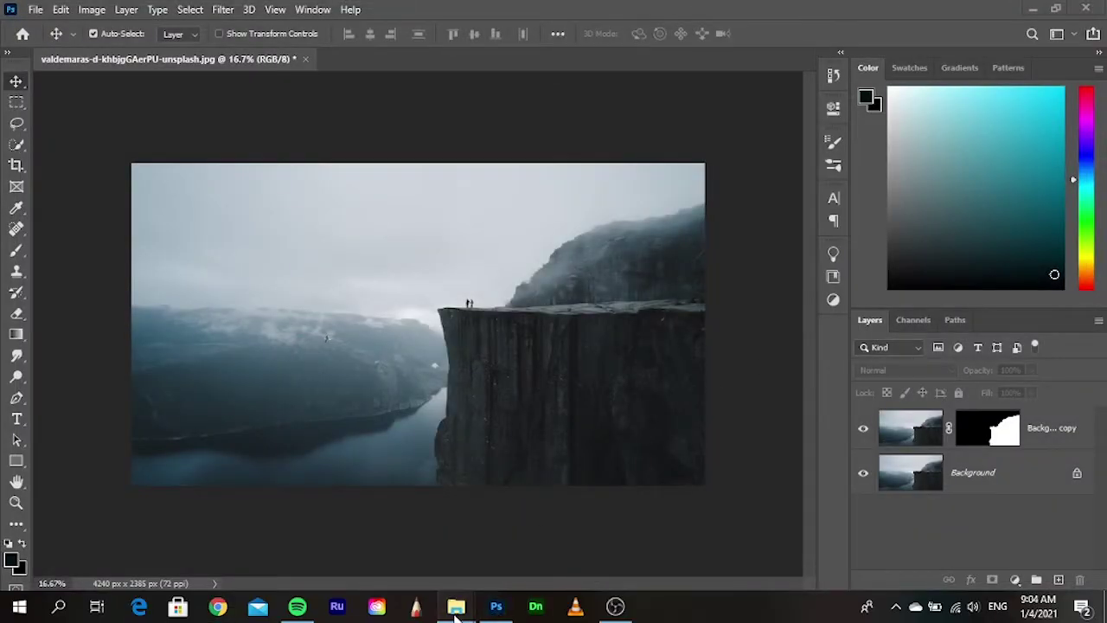
- Drag wolf_PNG23191 from the png folder onto the Photoshop cliff canvas
mouse_move(456, 607)
click(545, 532)
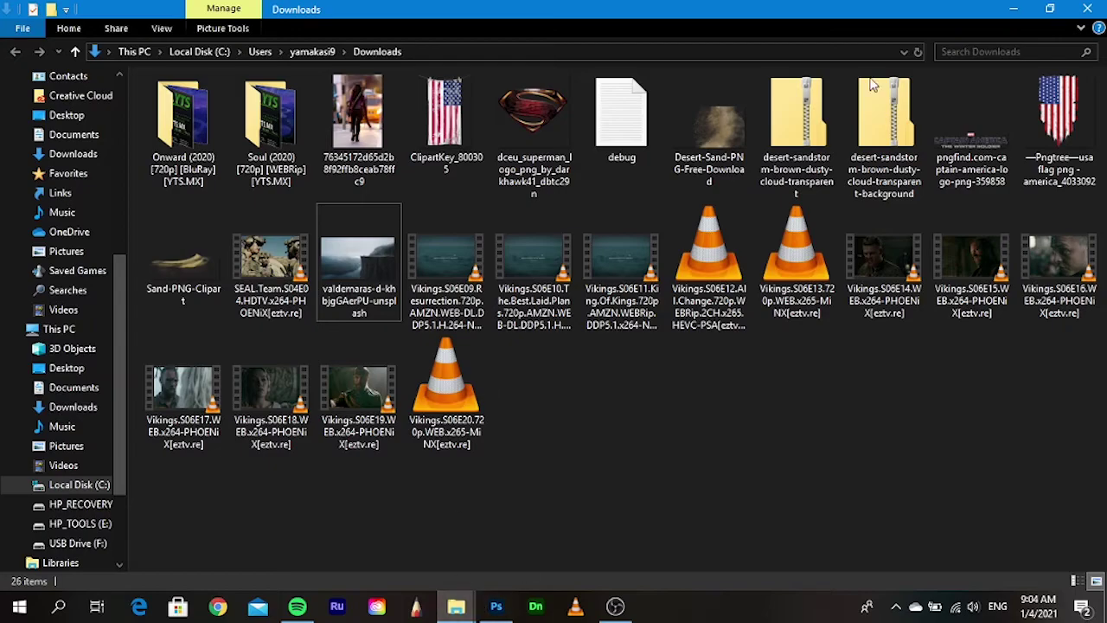
click(1088, 9)
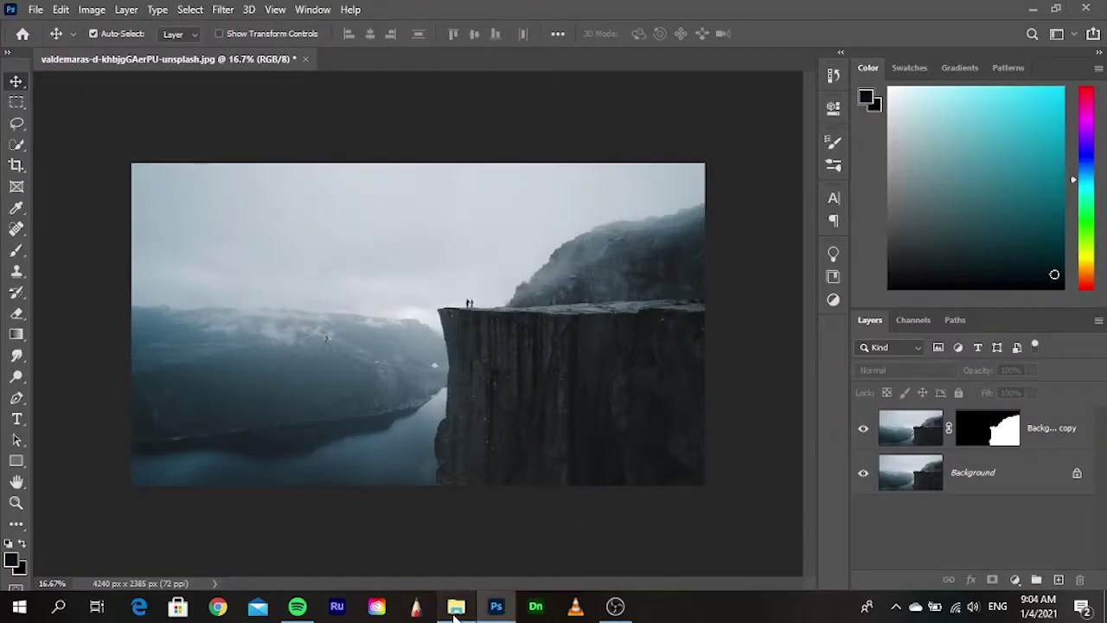
click(455, 605)
scroll(718, 376, down, 5)
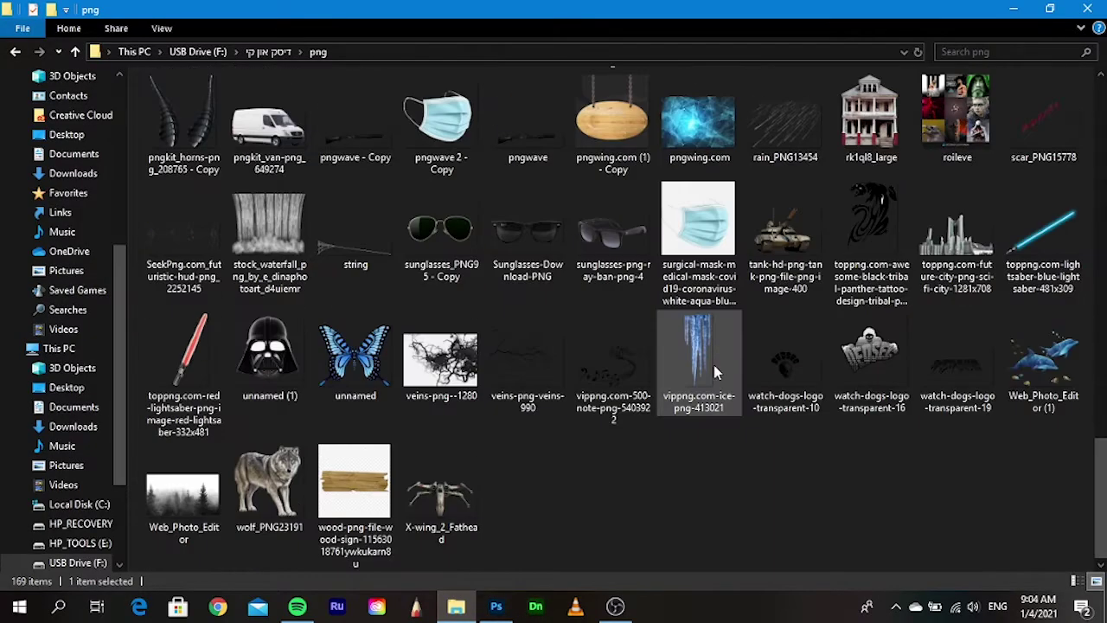
click(721, 497)
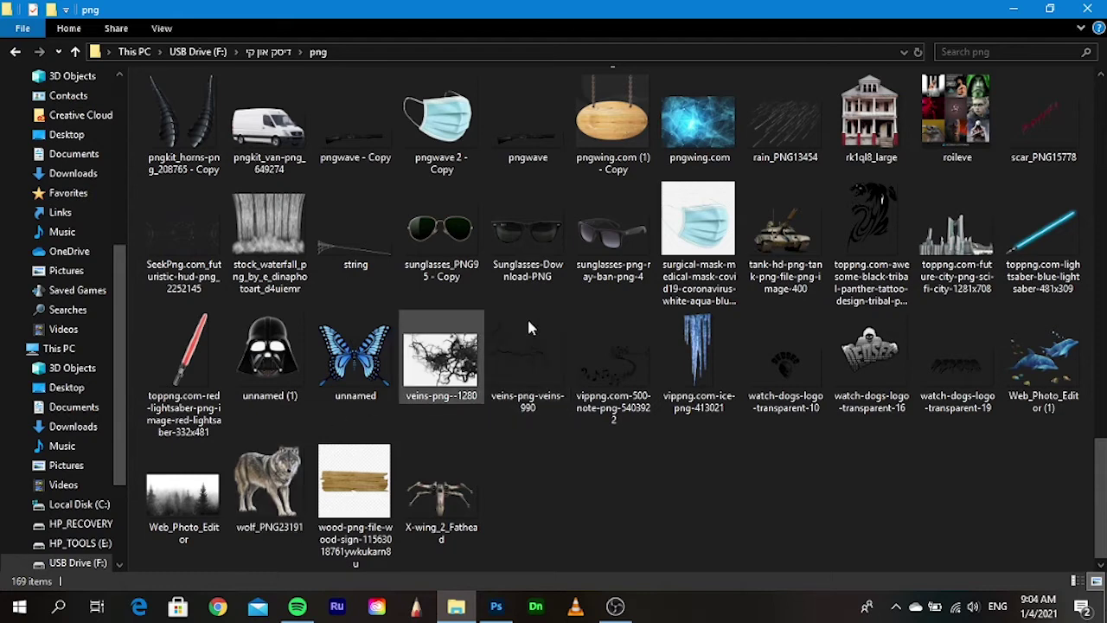
scroll(731, 319, up, 5)
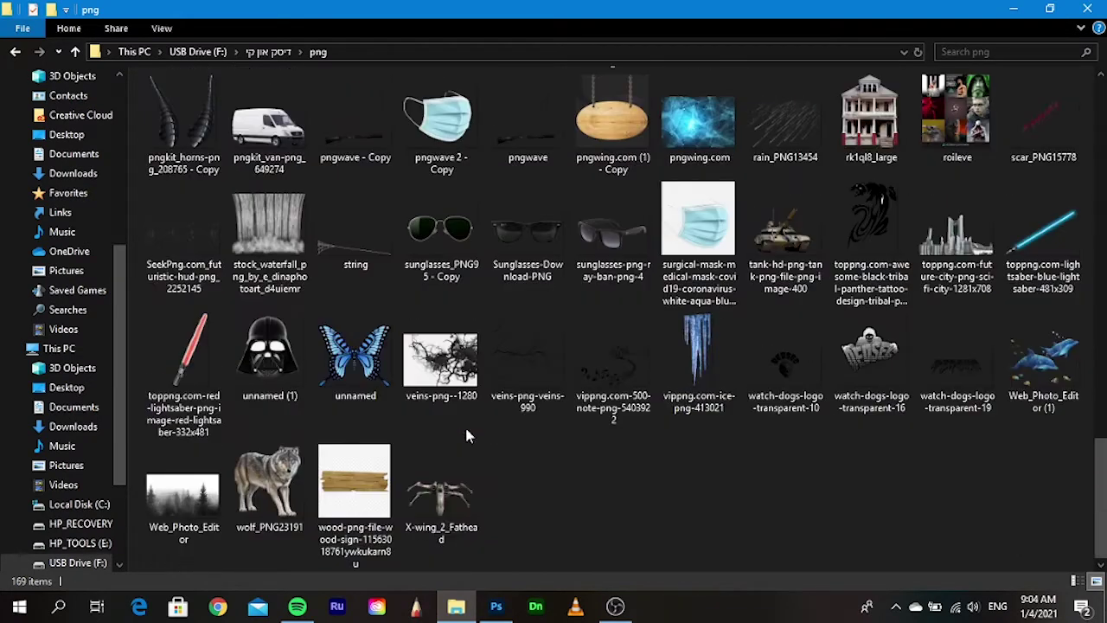
scroll(519, 450, down, 5)
mouse_move(229, 517)
mouse_down()
mouse_move(469, 449)
mouse_move(464, 423)
mouse_up()
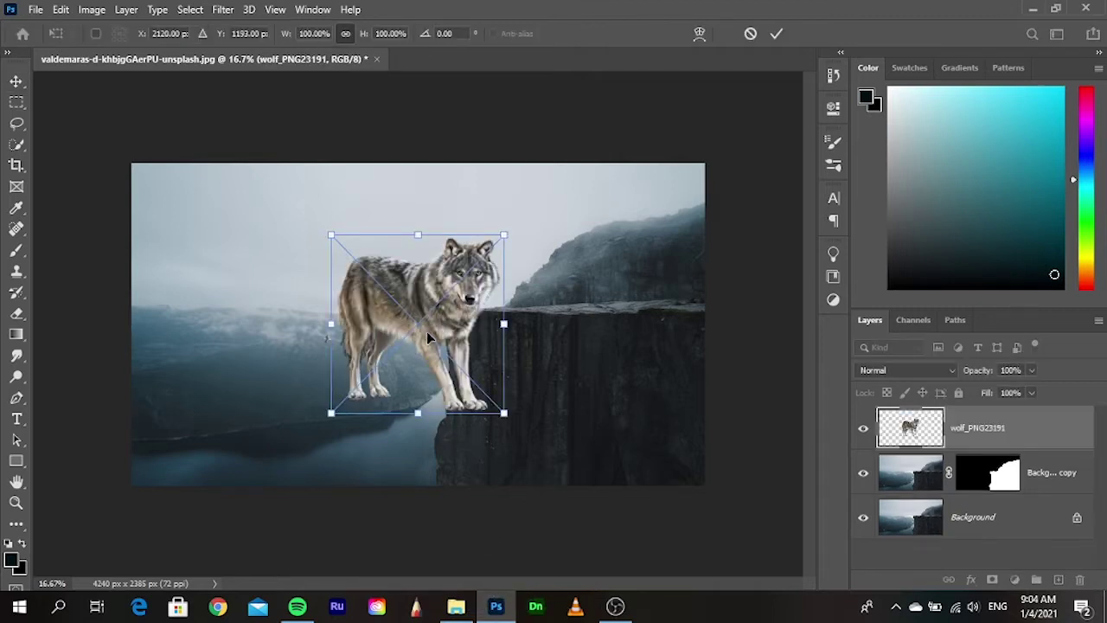
- Flip the wolf horizontally, scale it to 158% and commit it on the cliff edge
right_click(428, 330)
click(472, 310)
drag(437, 316, 461, 368)
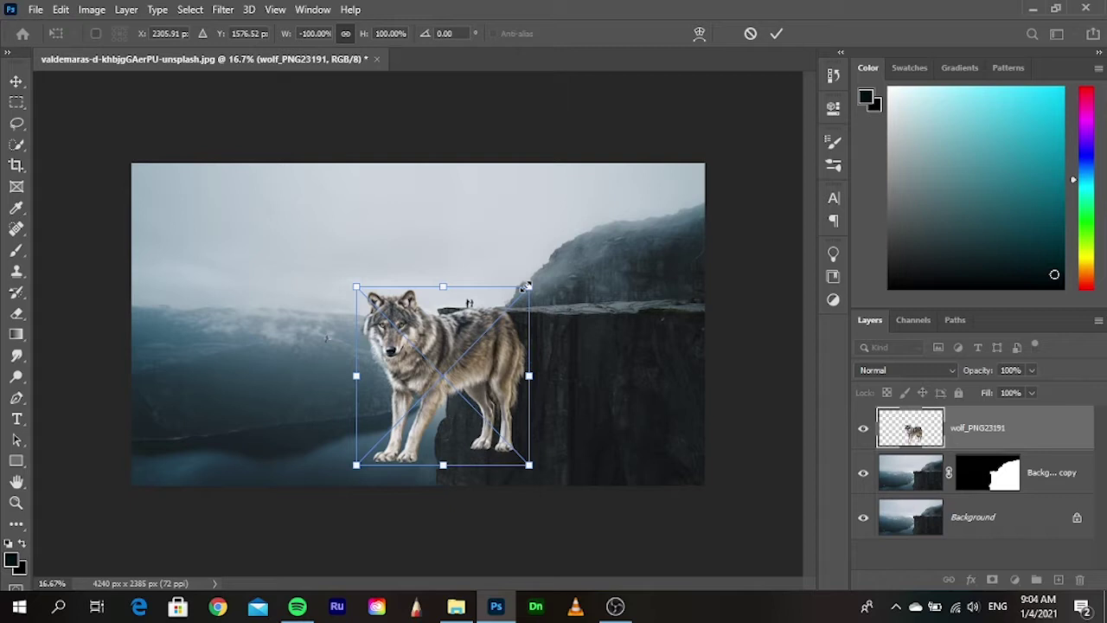
drag(527, 286, 575, 232)
drag(509, 316, 513, 305)
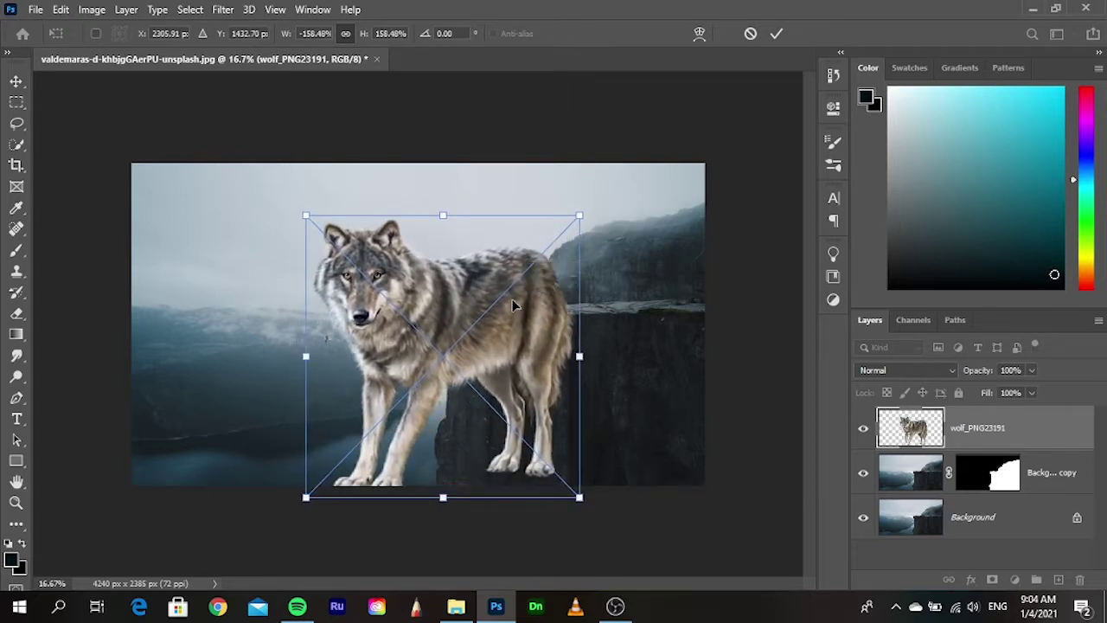
drag(510, 319, 509, 314)
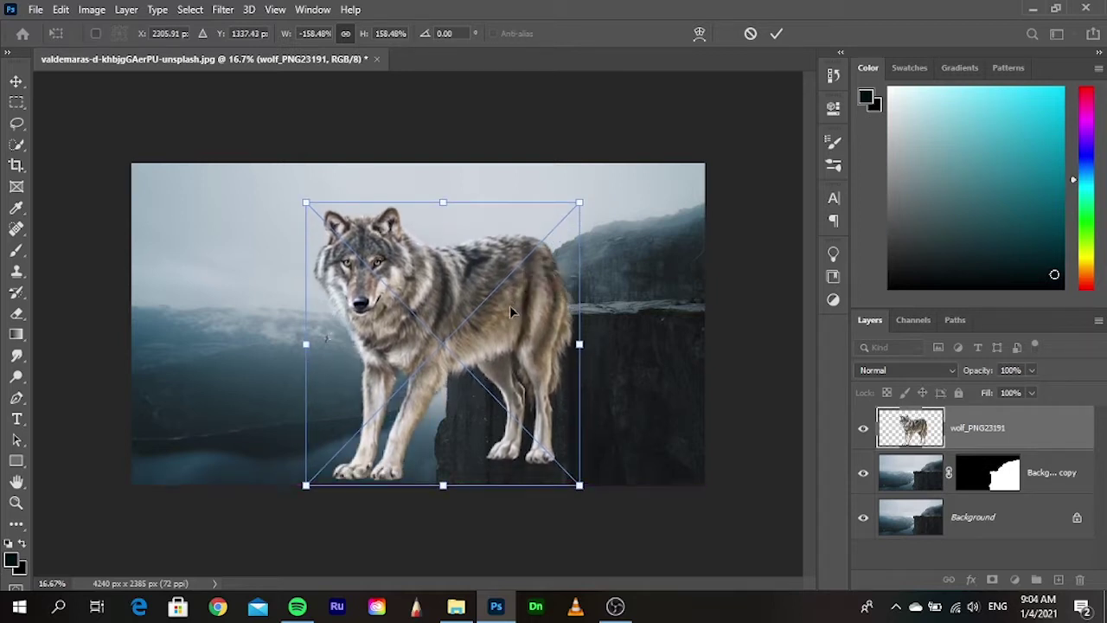
key(Return)
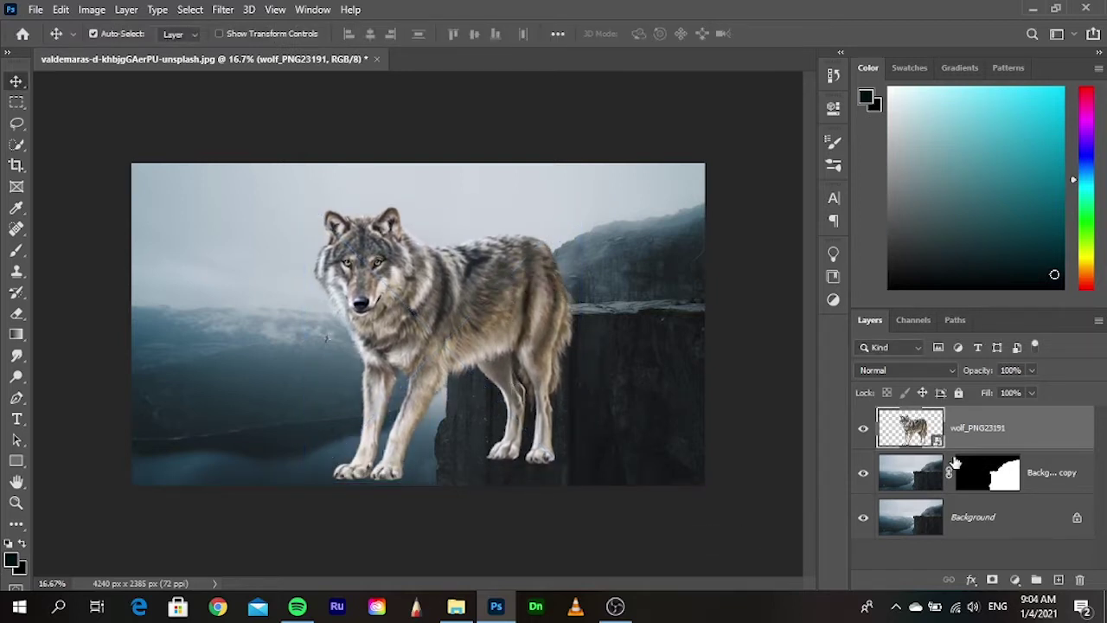
- Add a Black & White adjustment above Background copy and a blank mask on wolf_PNG23191
click(1031, 492)
click(1016, 580)
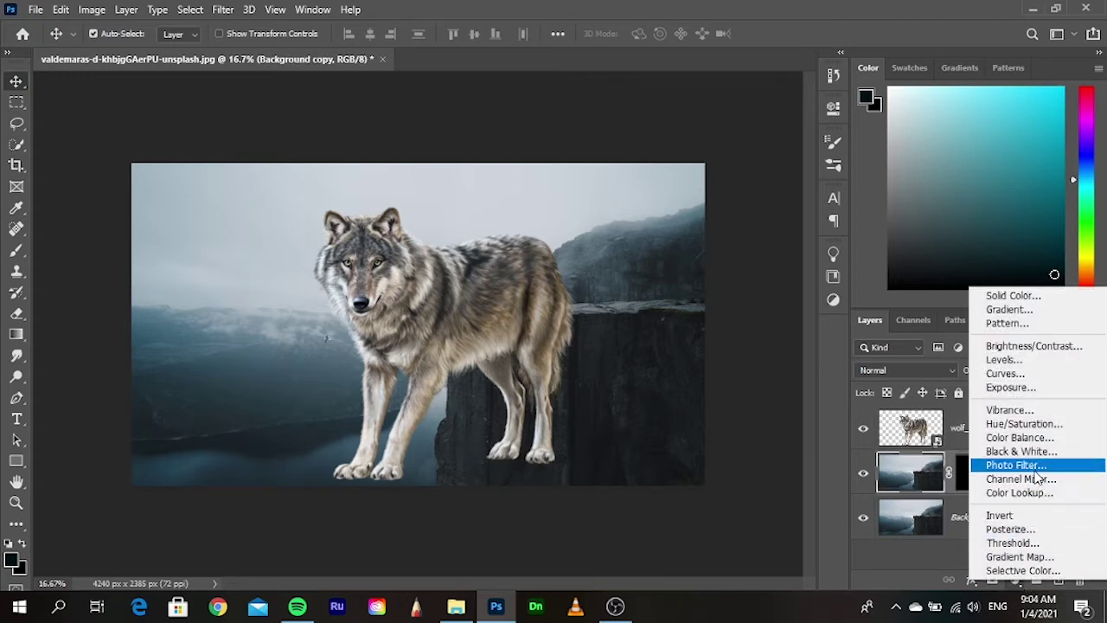
click(1021, 451)
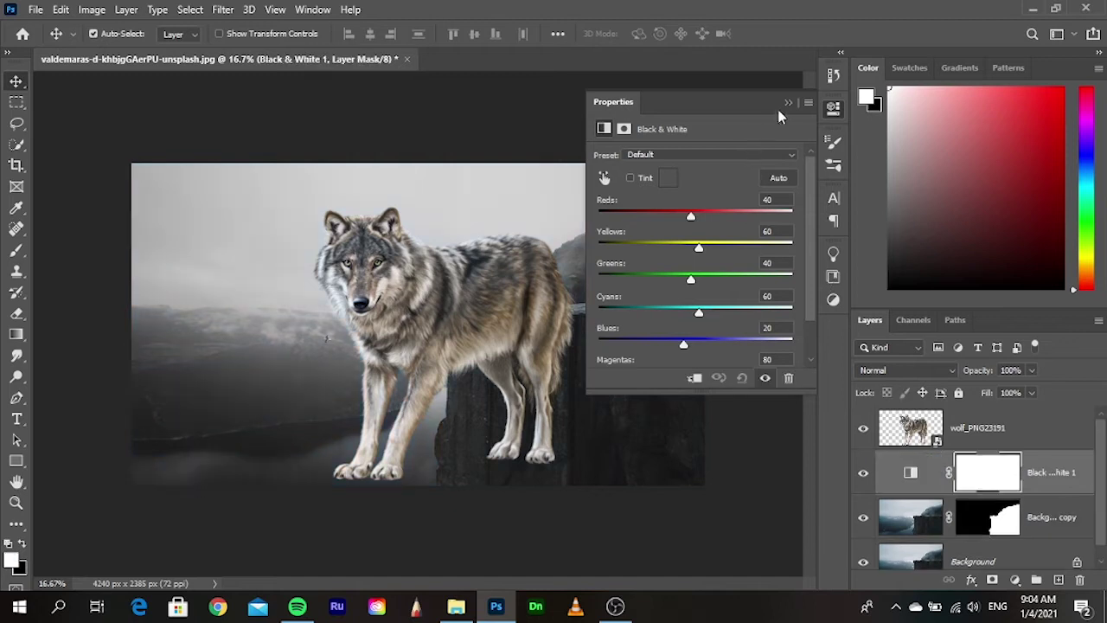
click(788, 103)
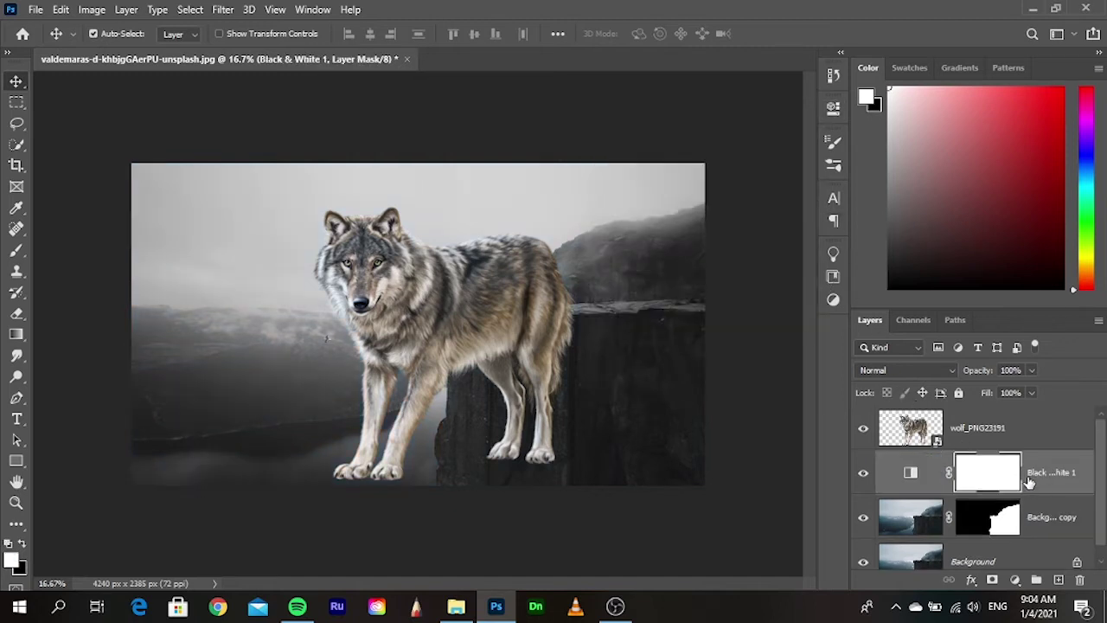
click(1008, 443)
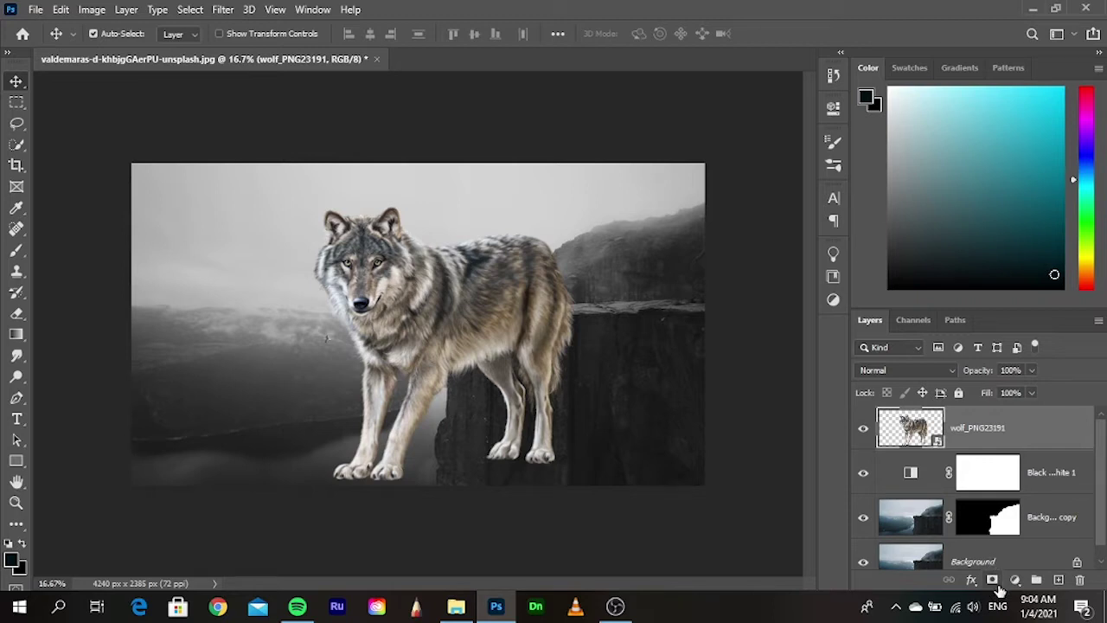
click(993, 581)
- Using the cliff mask selection, erase the wolf's hind body from its mask behind the rock
click(987, 521)
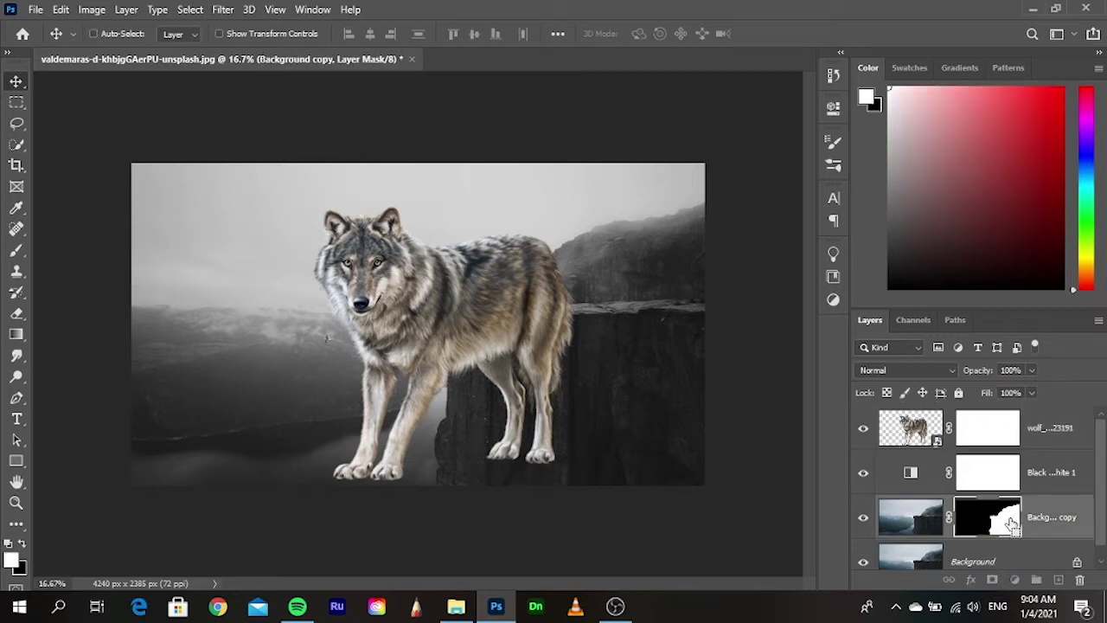
ctrl+click(1011, 523)
click(984, 427)
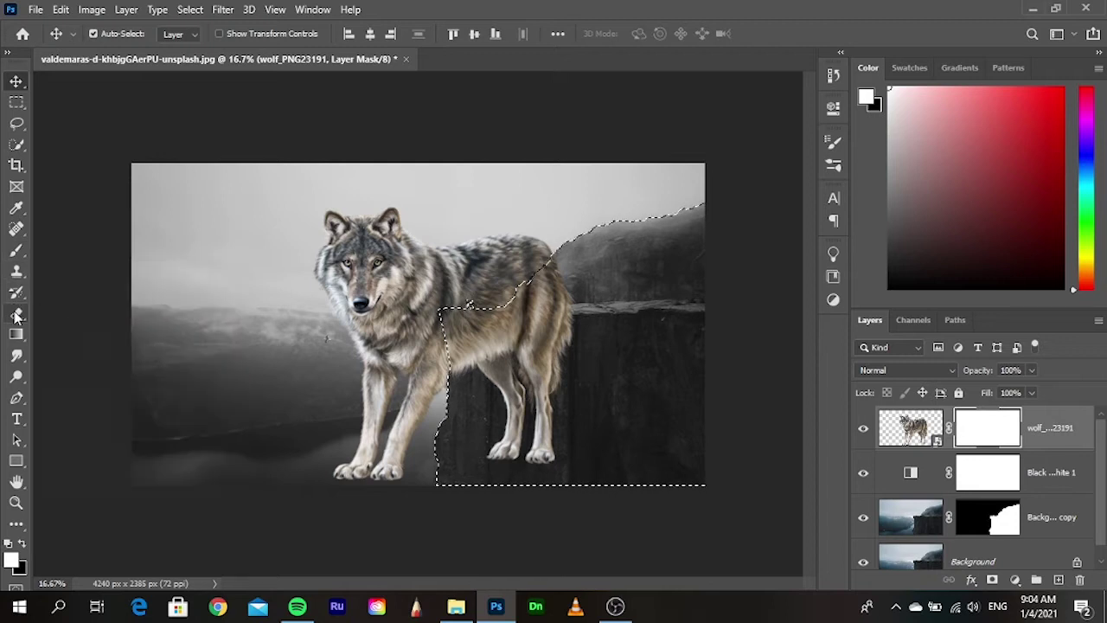
click(16, 316)
key(bracketright)
key(bracketright)
key(bracketright)
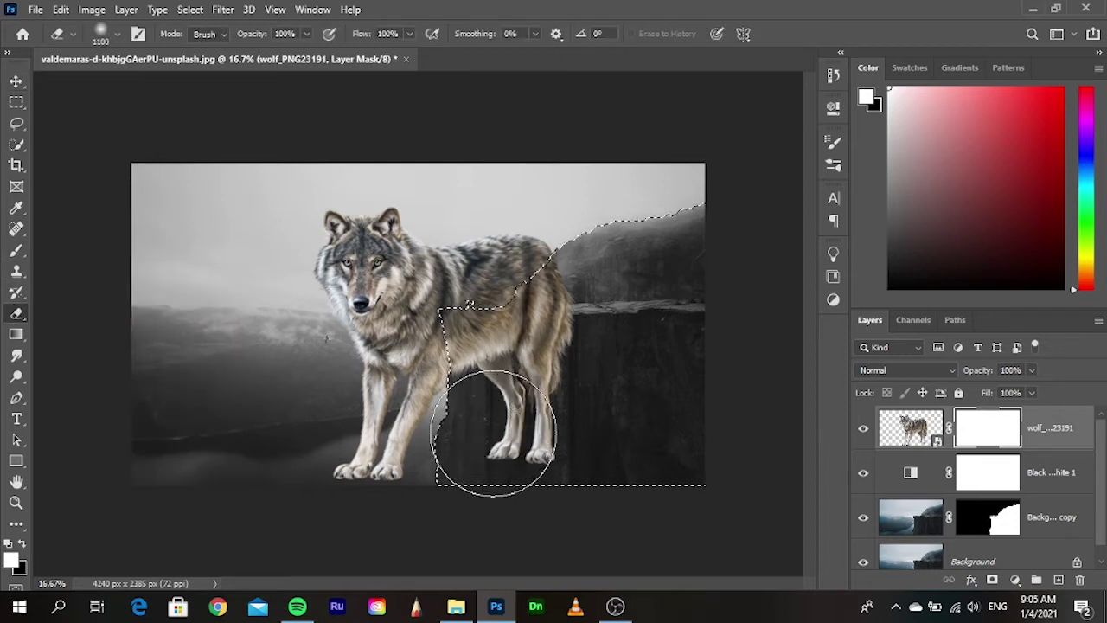
mouse_move(497, 429)
mouse_down()
mouse_move(546, 487)
mouse_move(580, 244)
mouse_move(487, 420)
mouse_up()
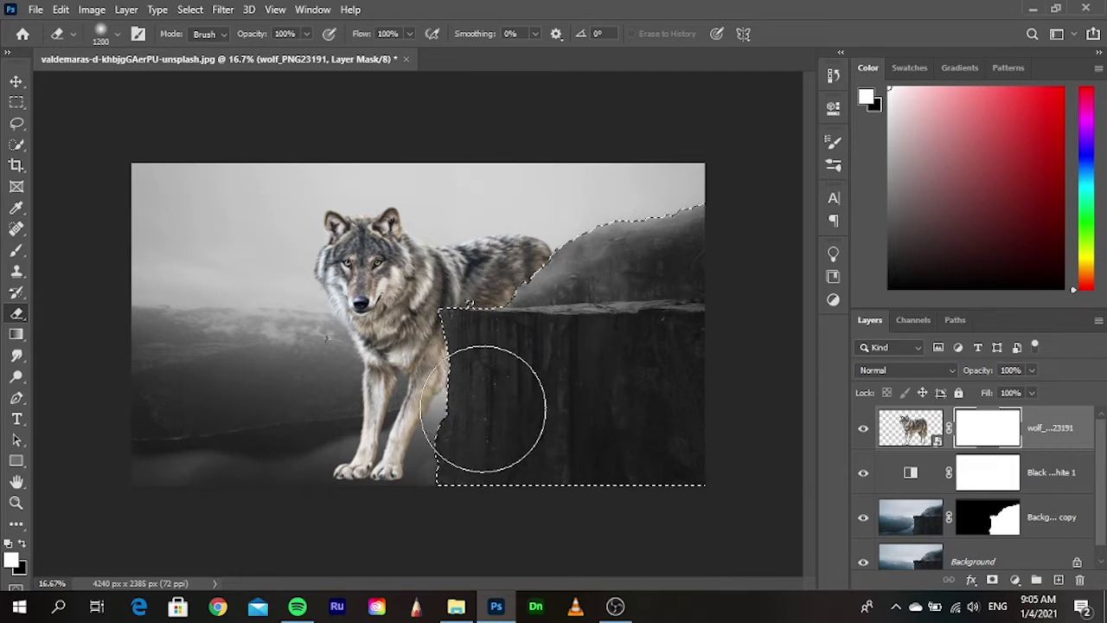
click(15, 81)
key(ctrl)
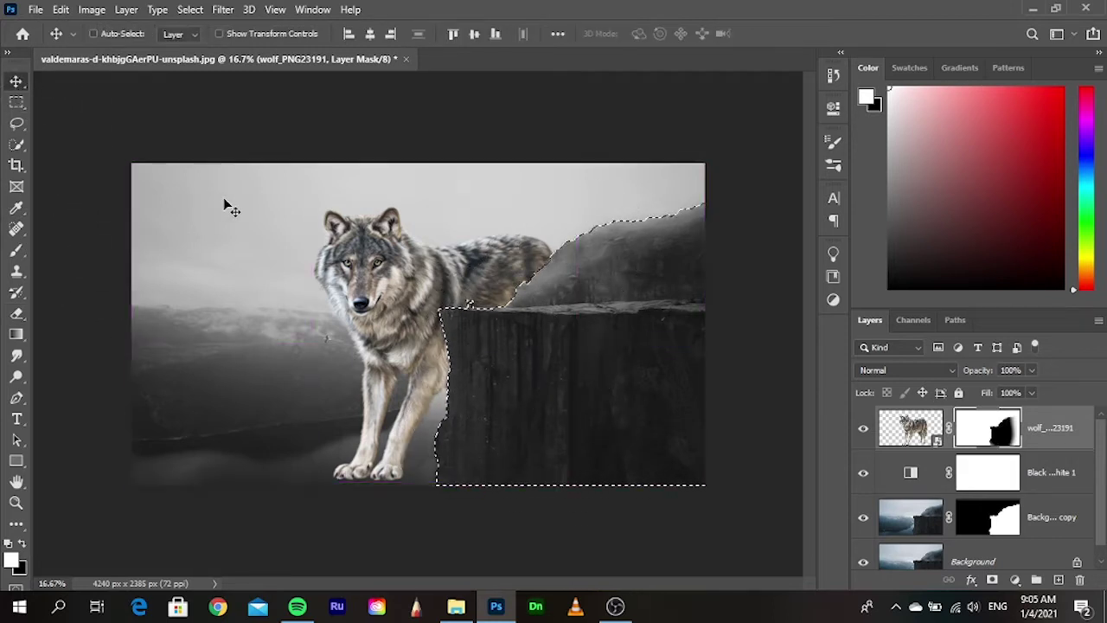
key(ctrl+d)
key(ctrl+f)
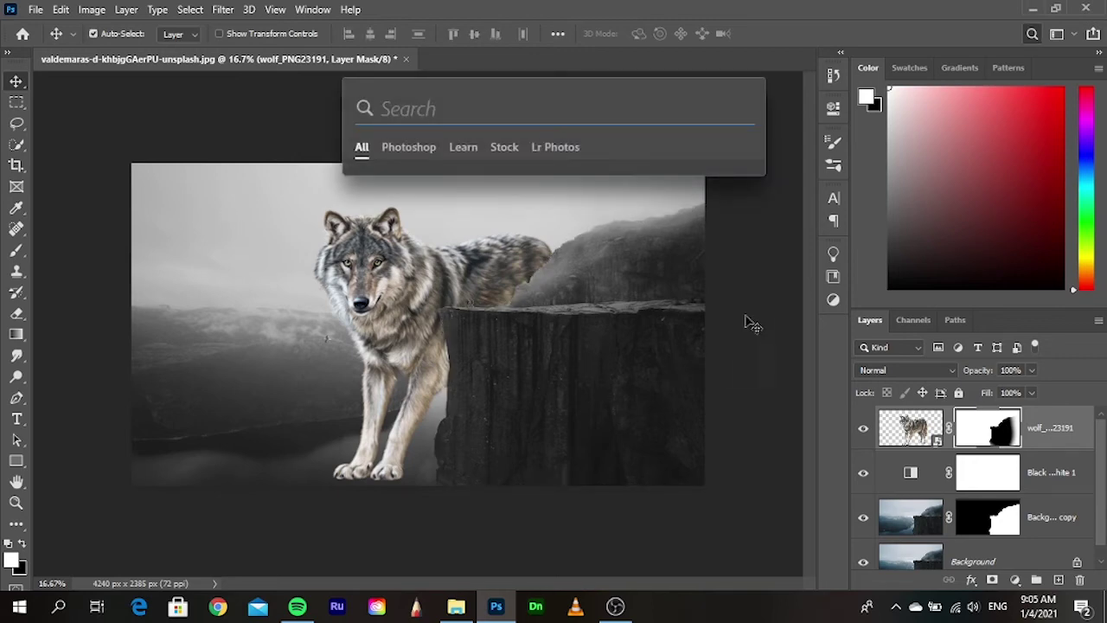
click(752, 241)
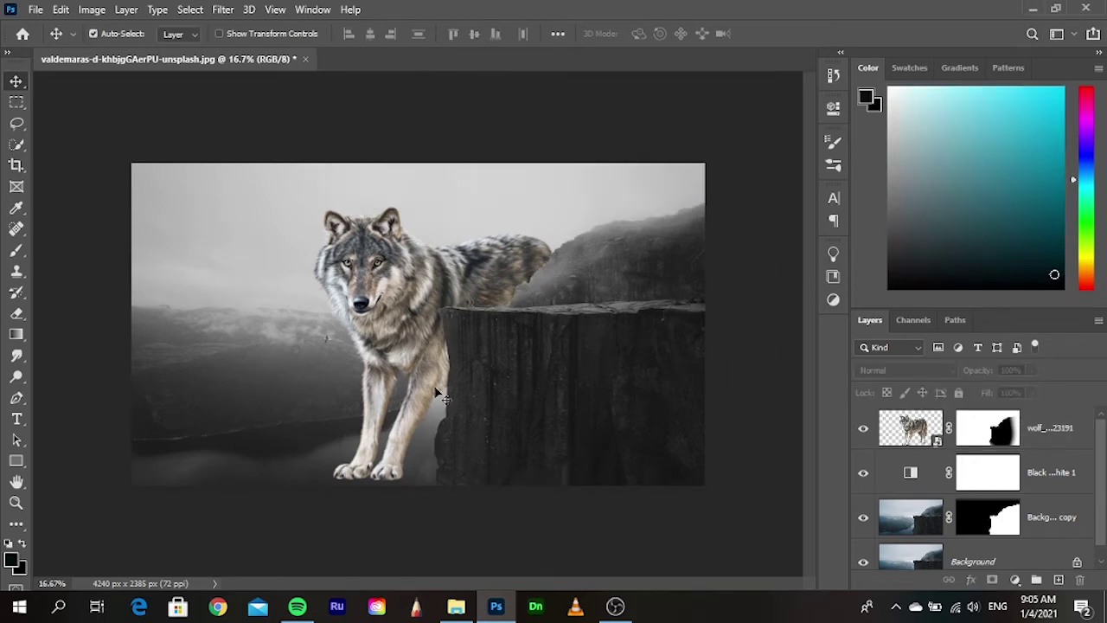
- Open the enargy effects folder and drag the 6724221 mist image into the composite
scroll(441, 394, up, 1)
scroll(487, 302, up, 1)
scroll(546, 346, down, 1)
scroll(448, 376, down, 1)
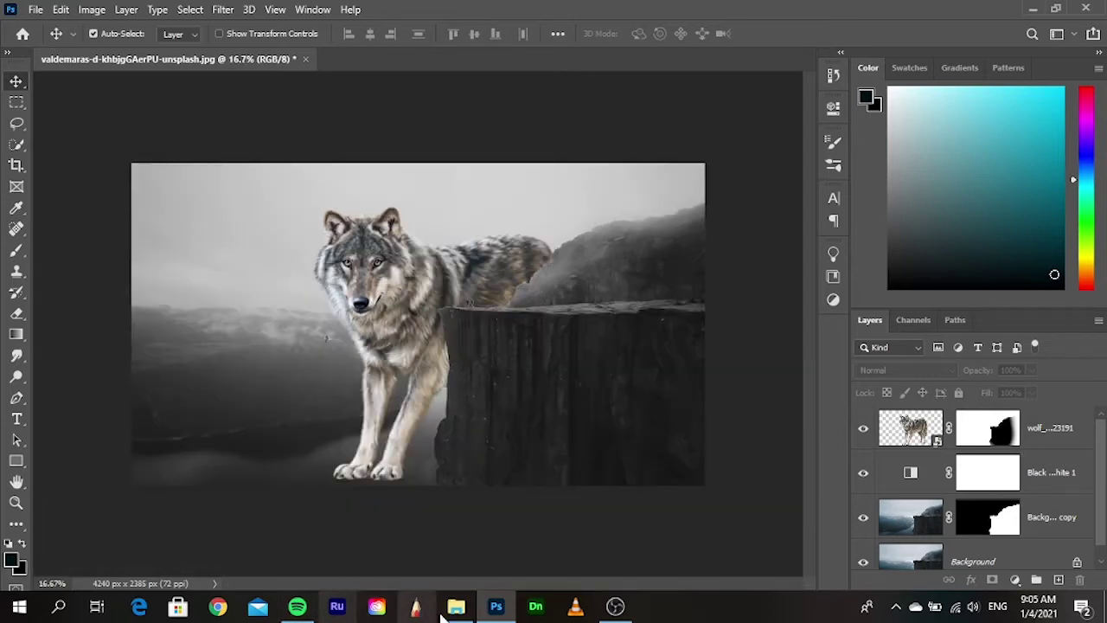
click(456, 605)
click(571, 470)
scroll(605, 519, up, 3)
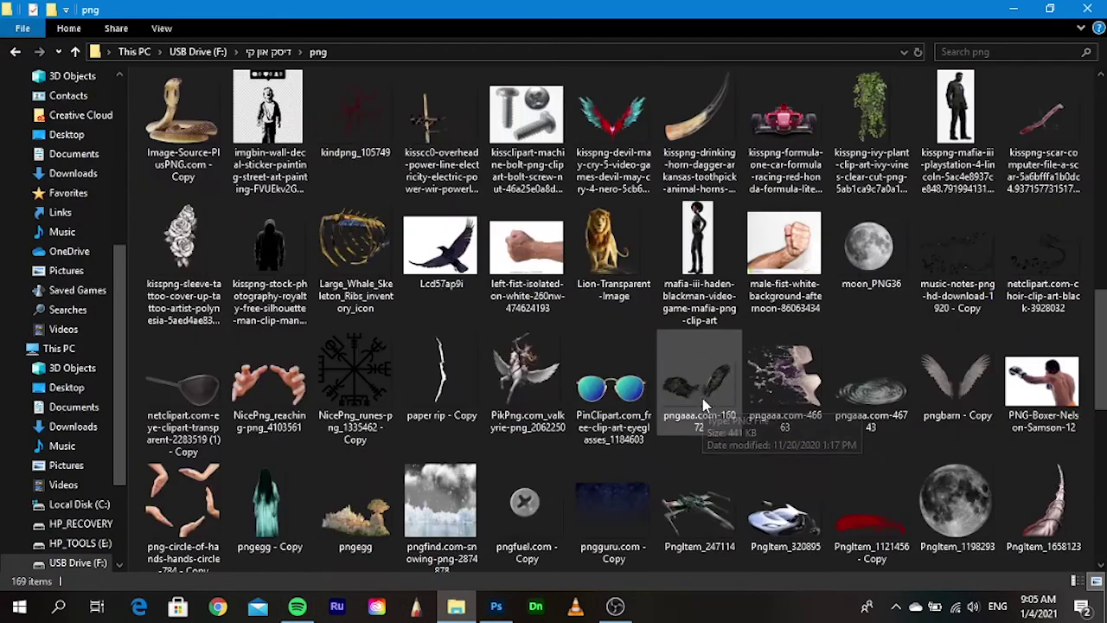
scroll(683, 398, up, 2)
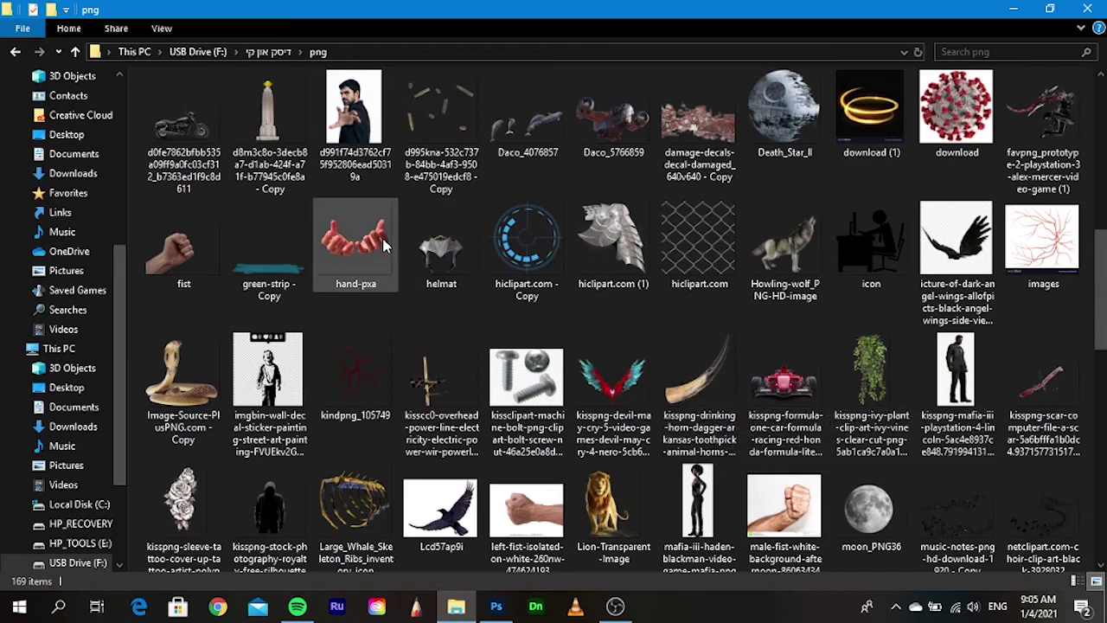
scroll(384, 251, up, 3)
scroll(389, 212, up, 2)
double_click(270, 121)
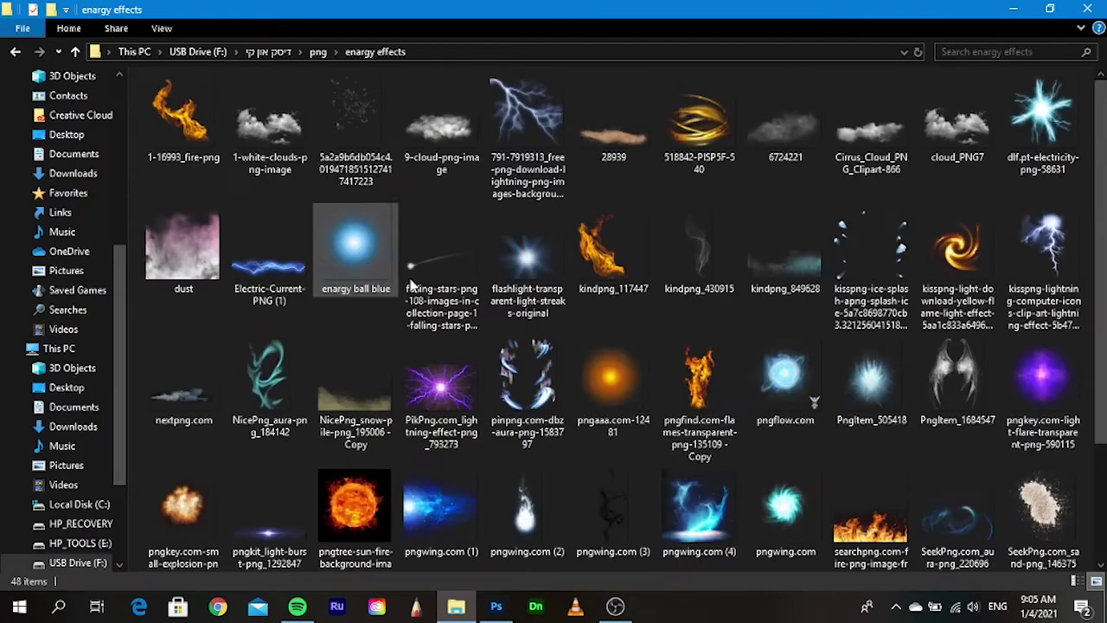
mouse_move(783, 147)
mouse_down()
mouse_move(490, 573)
mouse_move(426, 417)
mouse_up()
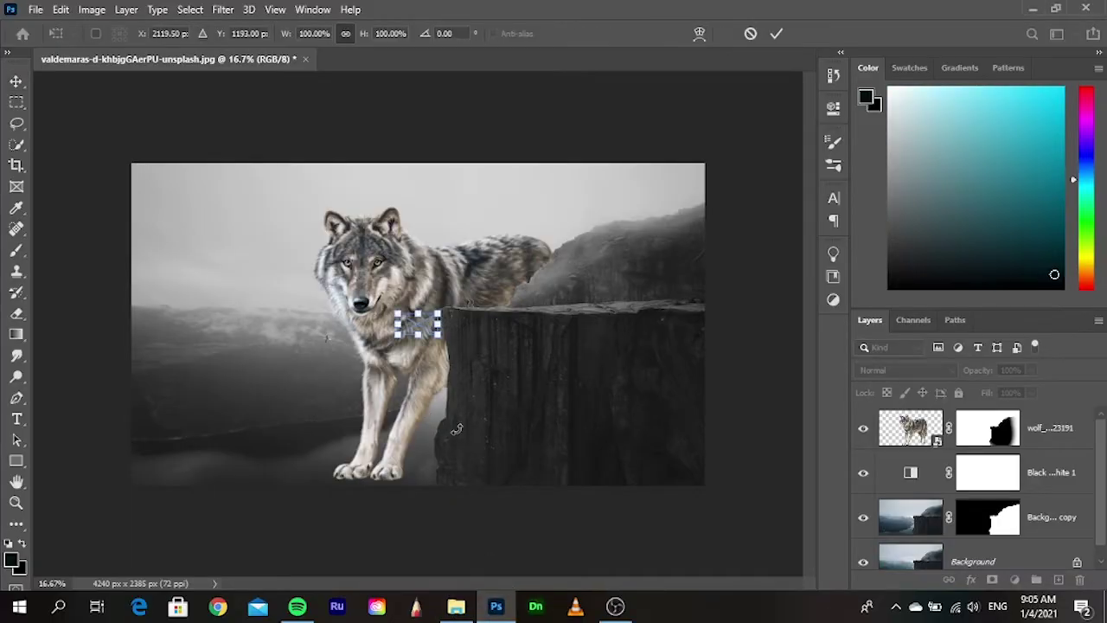
- Scale the 6724221 mist to about 1575% so fog spans the lower scene, and commit
mouse_move(418, 333)
mouse_down()
mouse_move(478, 369)
mouse_move(487, 419)
mouse_up()
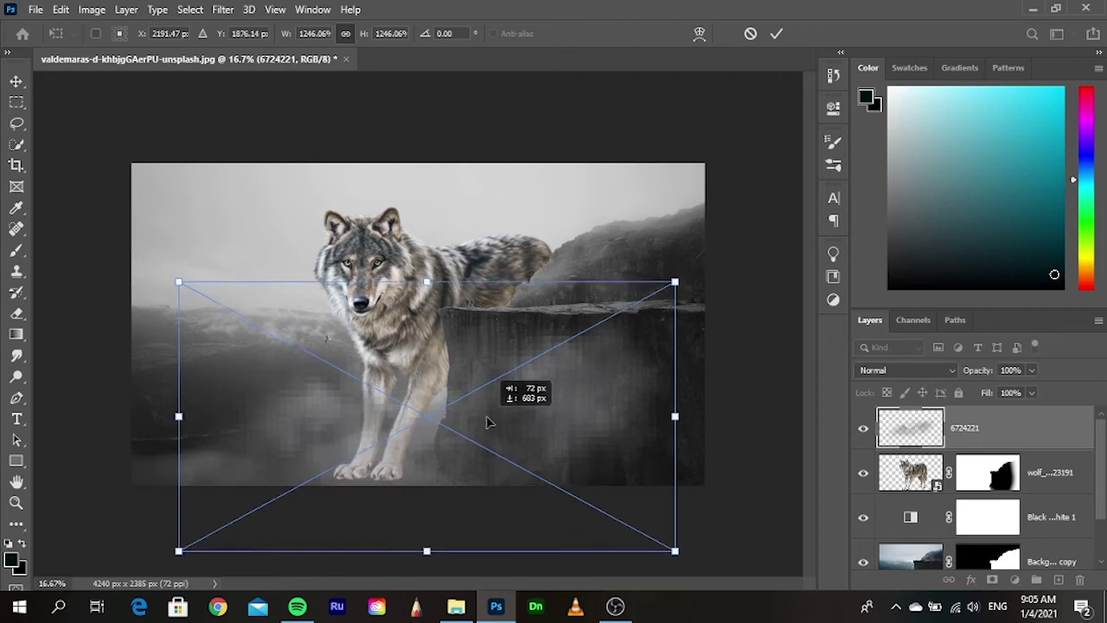
drag(428, 271, 428, 235)
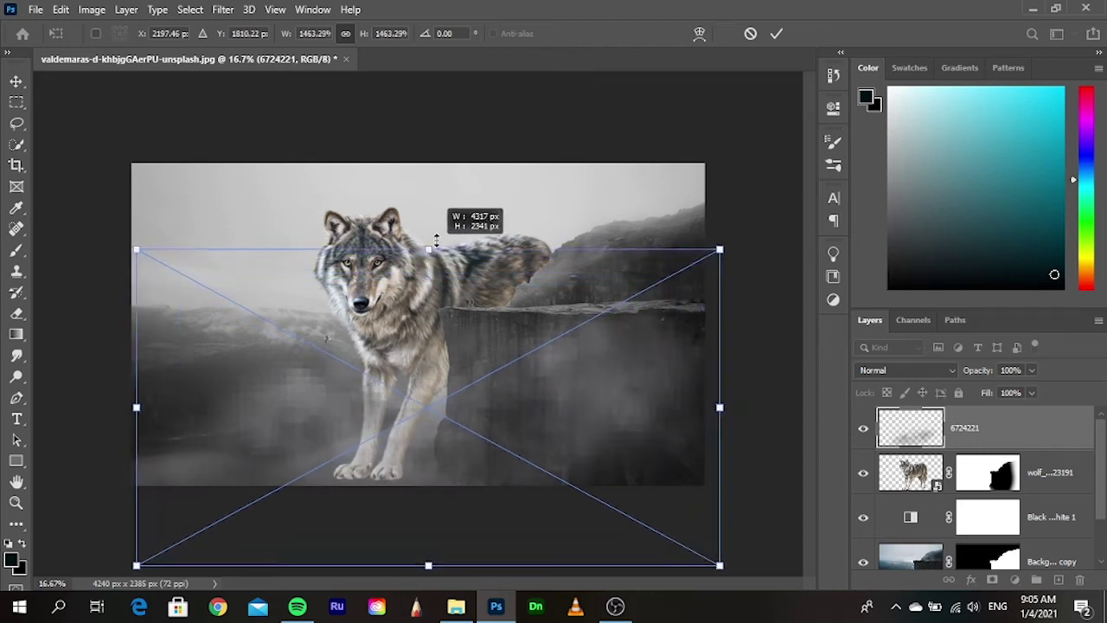
drag(487, 359, 475, 347)
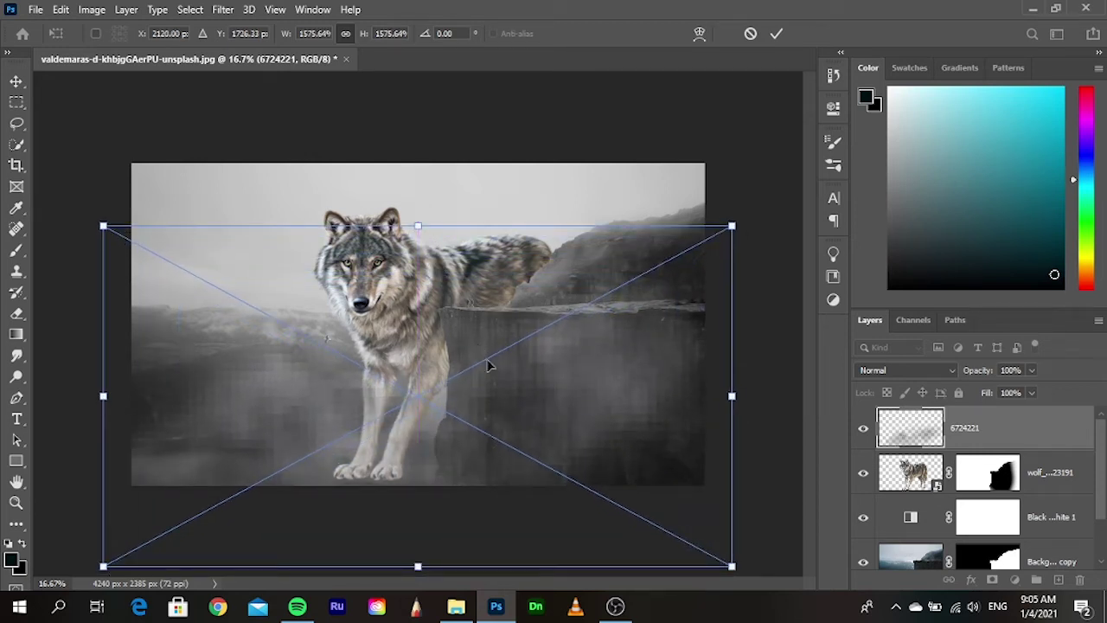
key(Return)
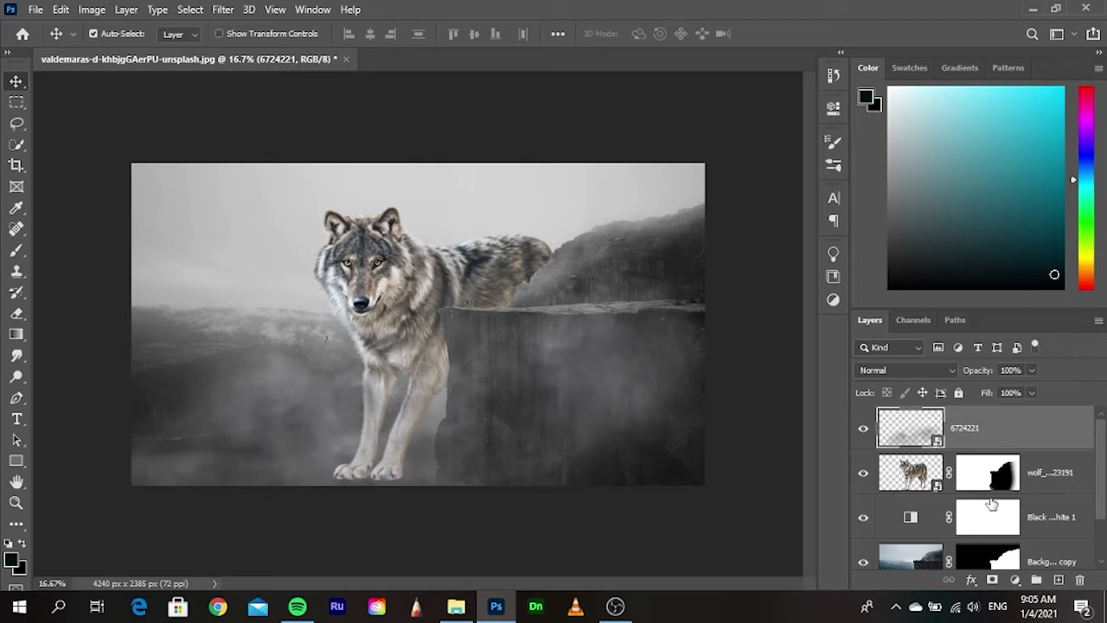
- Mask the mist off the right cliff rock using the Background copy mask selection, then deselect
click(993, 580)
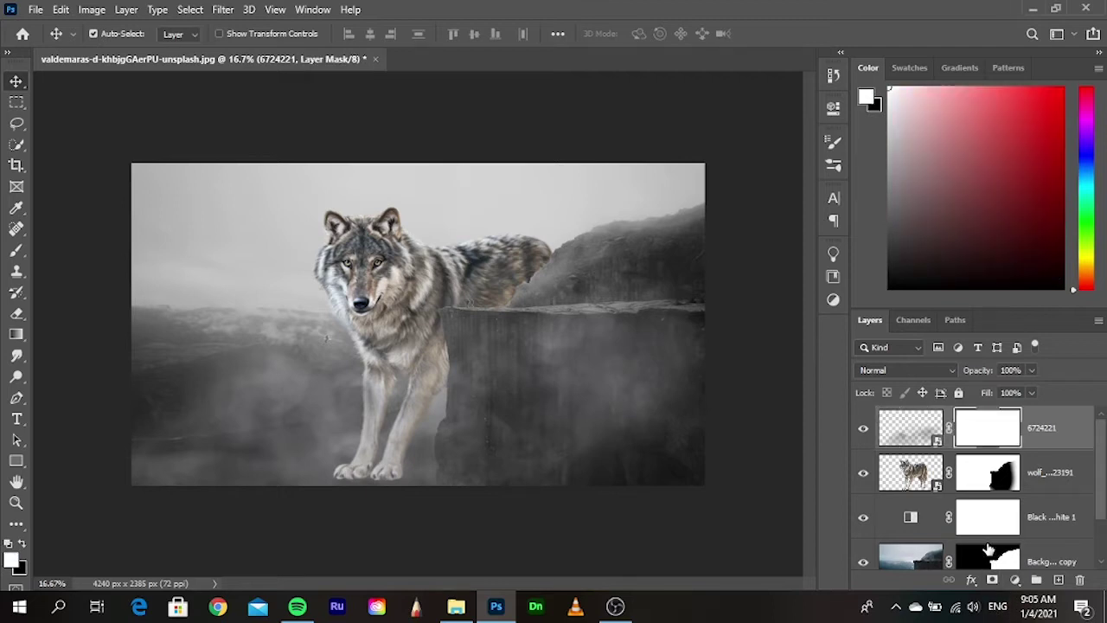
ctrl+click(995, 564)
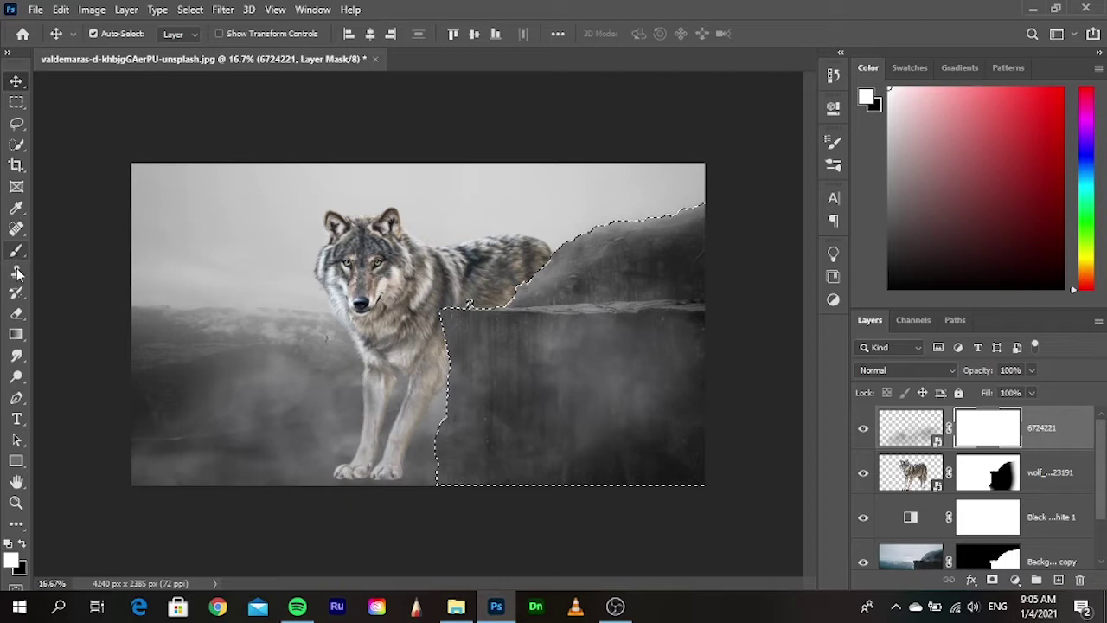
click(17, 313)
mouse_move(583, 482)
mouse_down()
mouse_move(559, 469)
mouse_move(594, 340)
mouse_move(735, 301)
mouse_move(641, 403)
mouse_move(631, 341)
mouse_move(614, 341)
mouse_move(643, 308)
mouse_move(732, 282)
mouse_move(615, 354)
mouse_move(467, 304)
mouse_move(447, 331)
mouse_up()
key(bracketleft)
key(bracketleft)
key(bracketleft)
key(bracketleft)
key(bracketleft)
key(bracketleft)
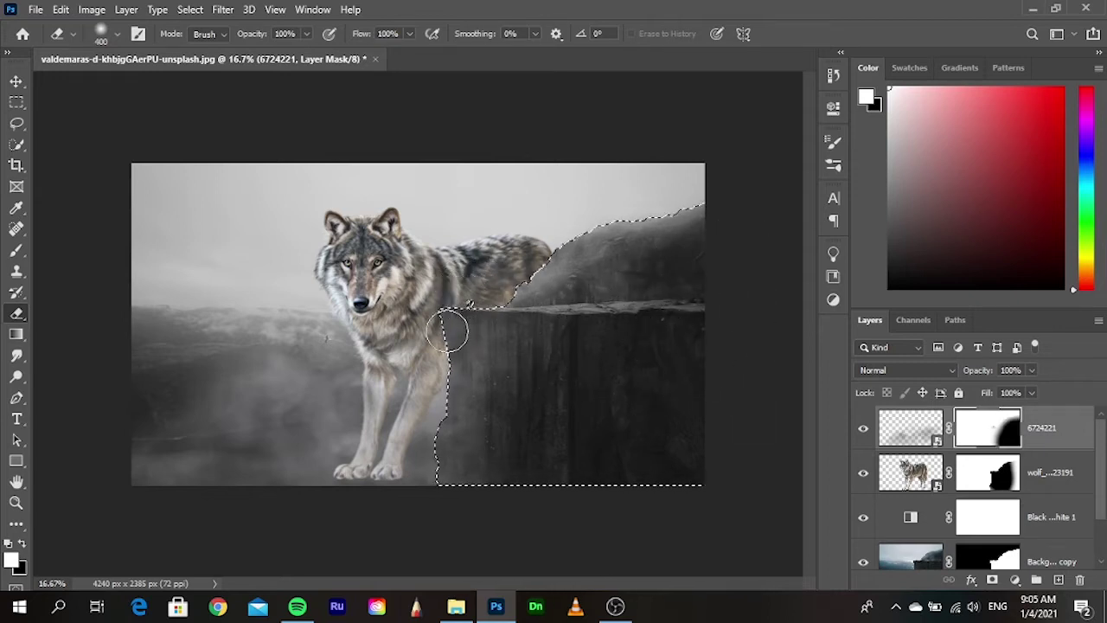
click(17, 82)
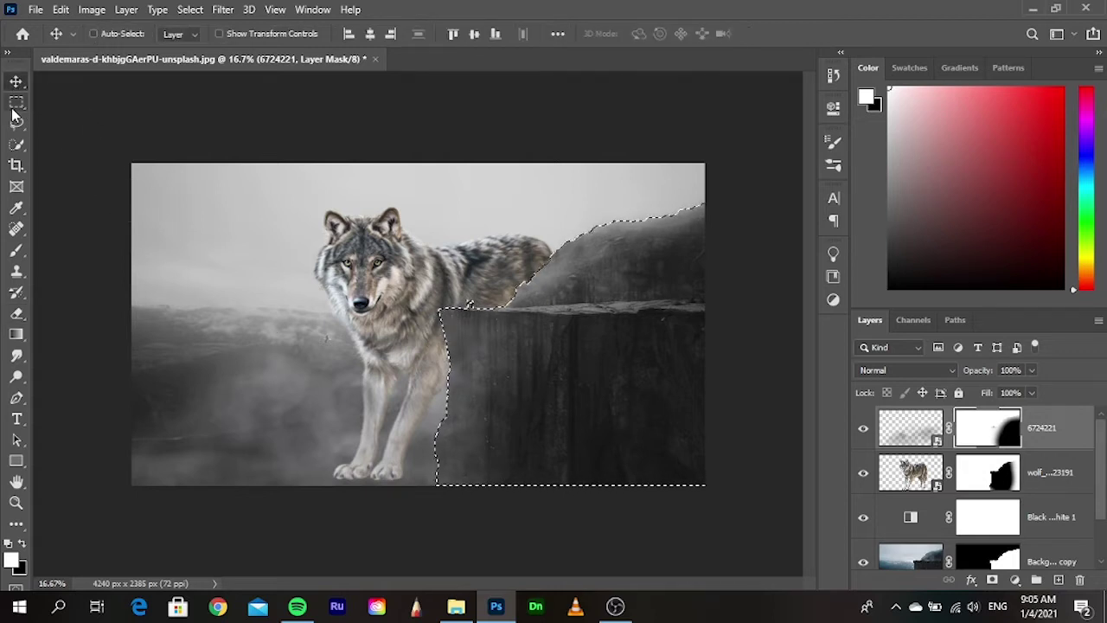
key(ctrl+d)
click(728, 416)
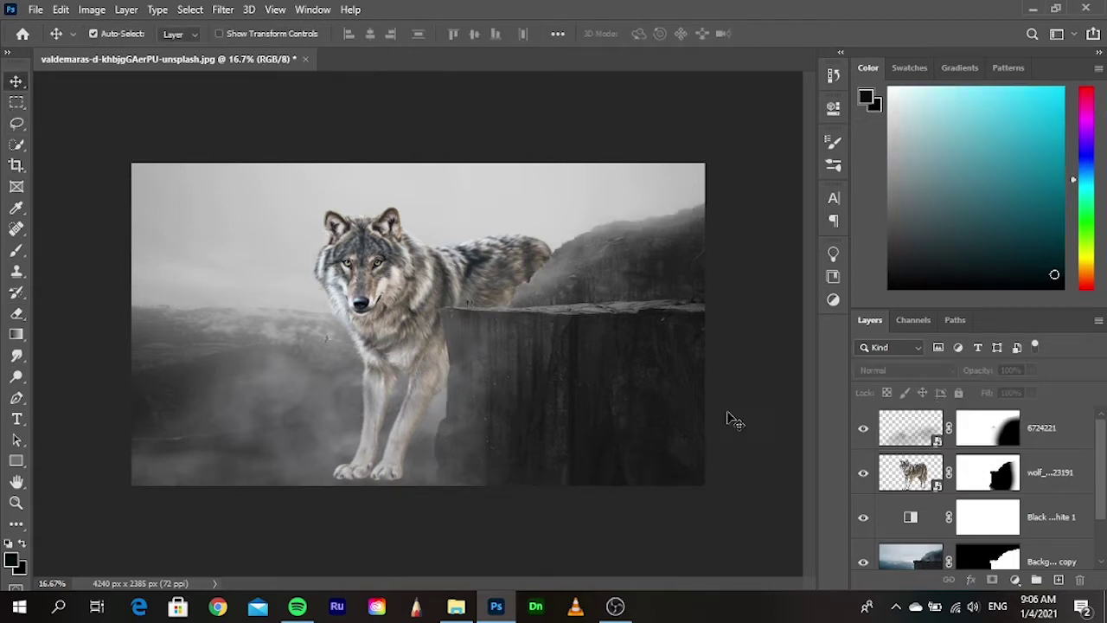
scroll(449, 355, up, 1)
scroll(432, 383, down, 1)
- Add a dark teal 01333d Solid Color fill layer above the mist, blended in Soft Light
click(1049, 433)
click(1017, 580)
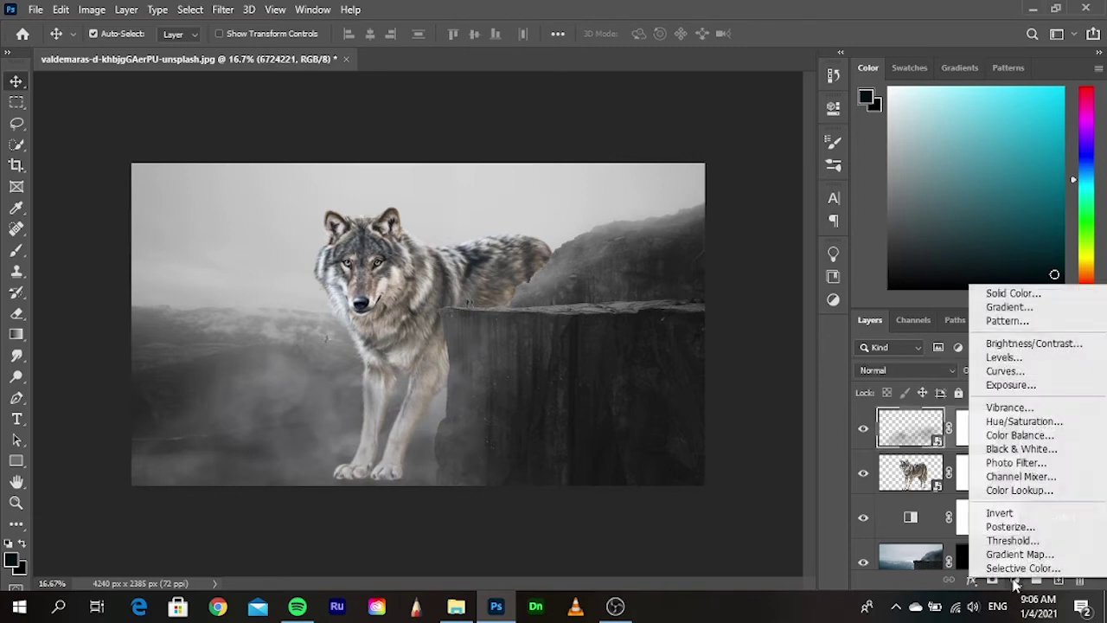
click(1010, 294)
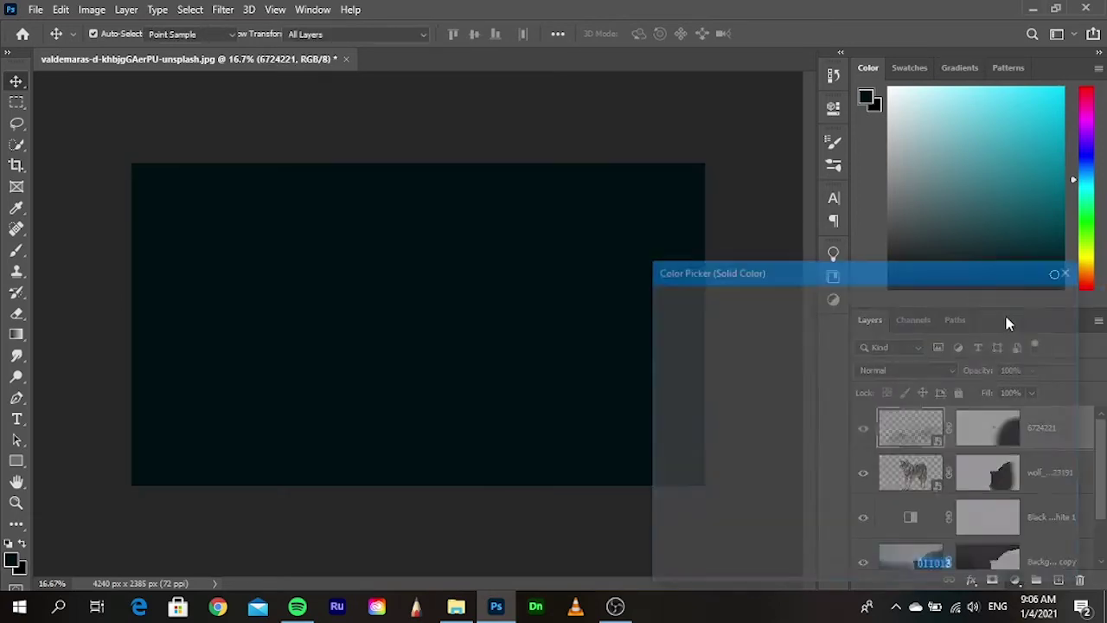
drag(852, 498, 863, 470)
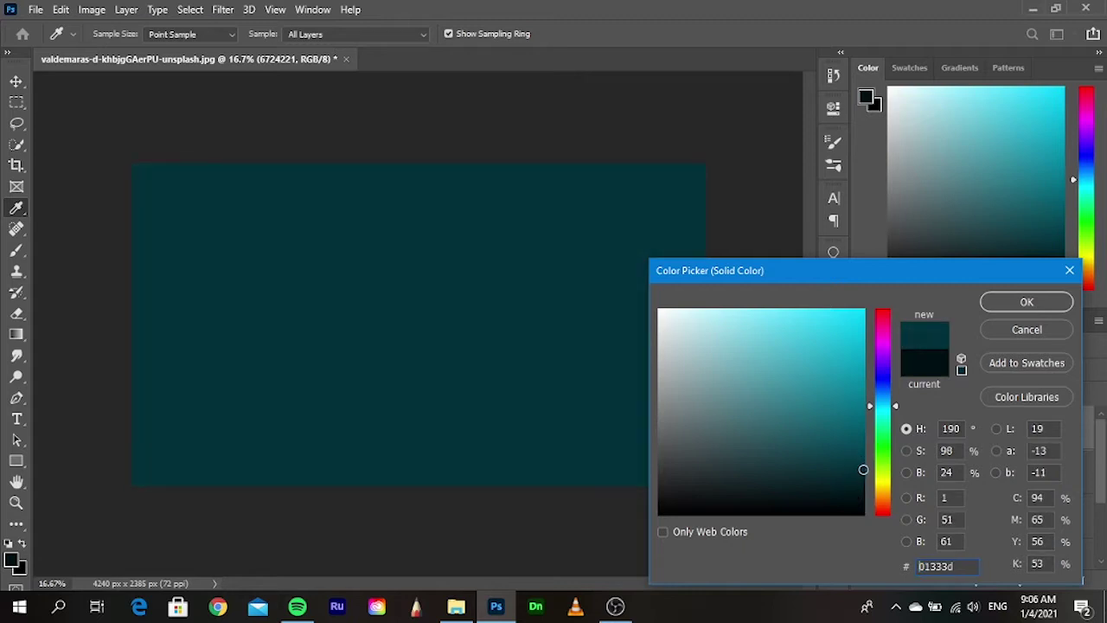
click(1027, 303)
click(927, 371)
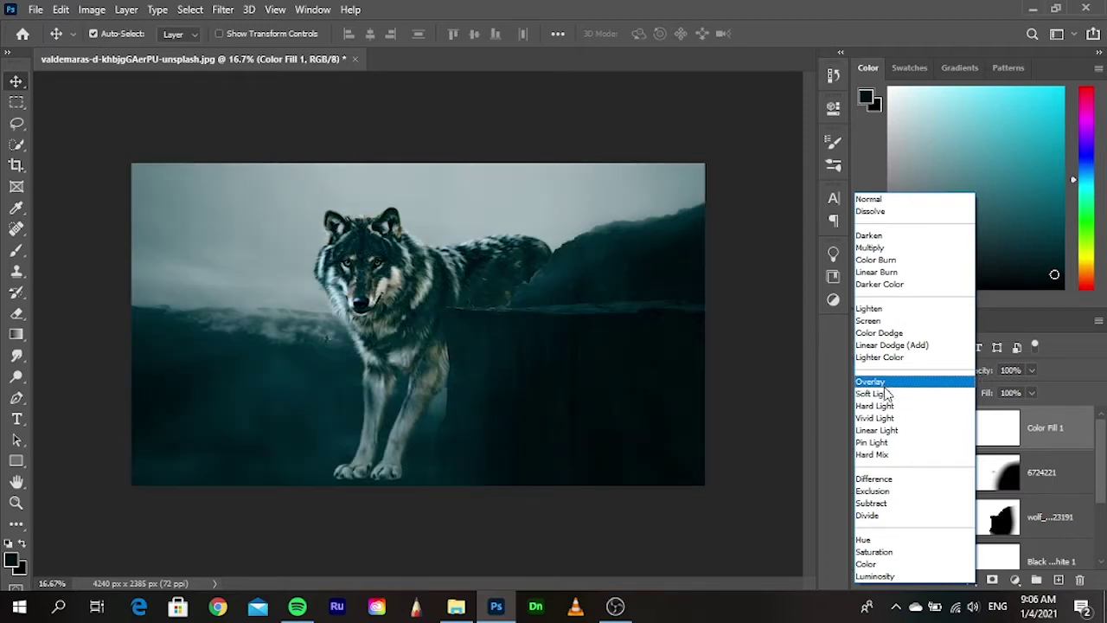
click(886, 395)
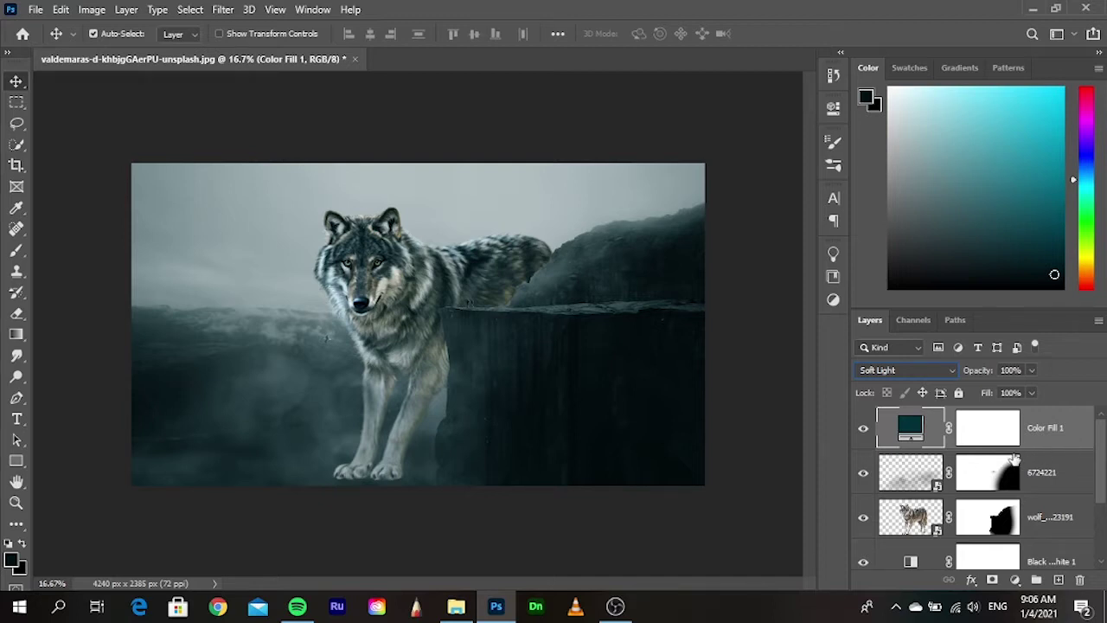
click(731, 509)
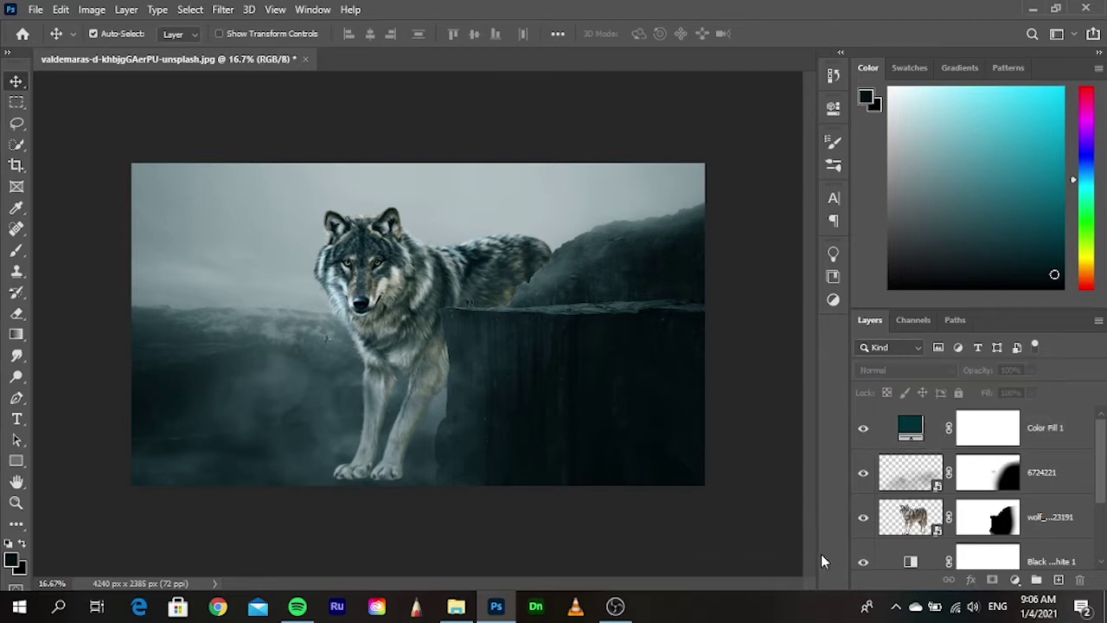
- Delete the teal Color Fill 1 layer from the wolf composite
click(456, 606)
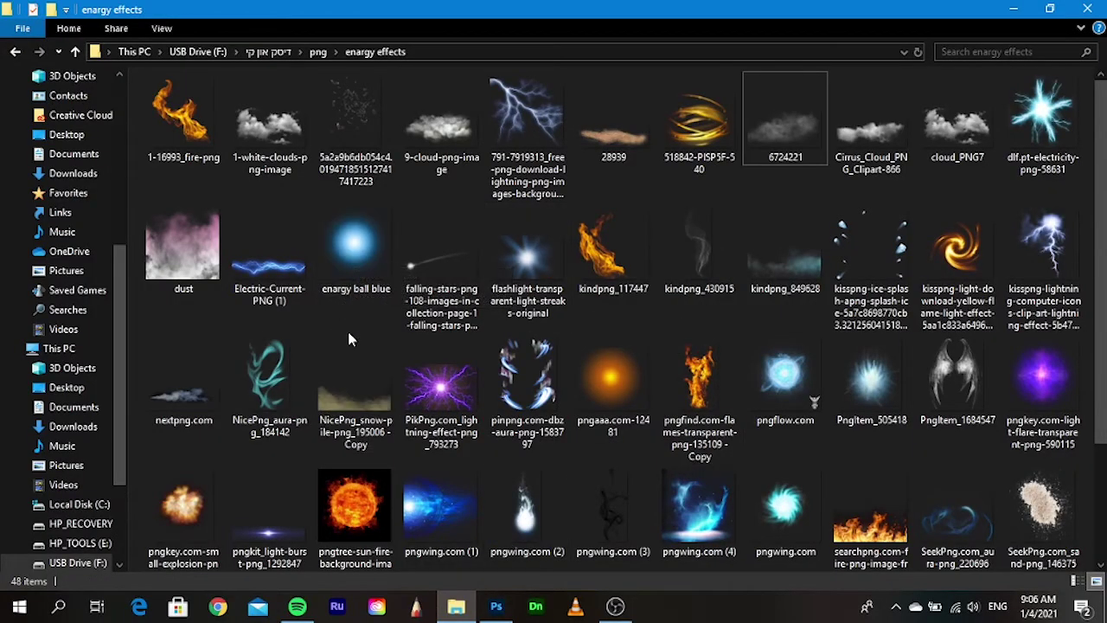
click(495, 606)
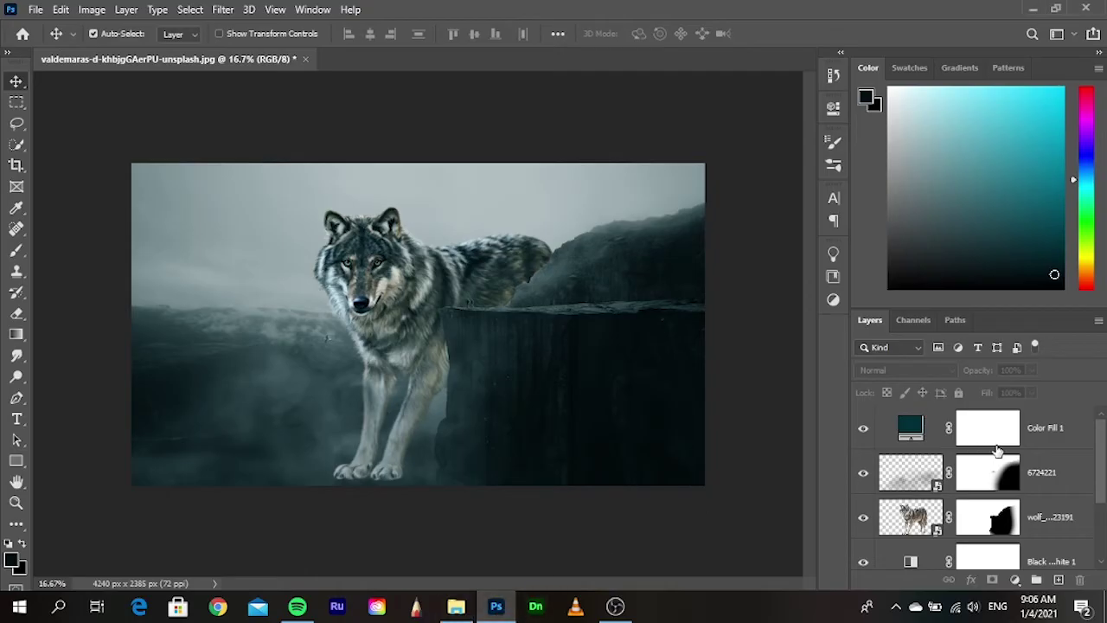
click(1049, 444)
key(Delete)
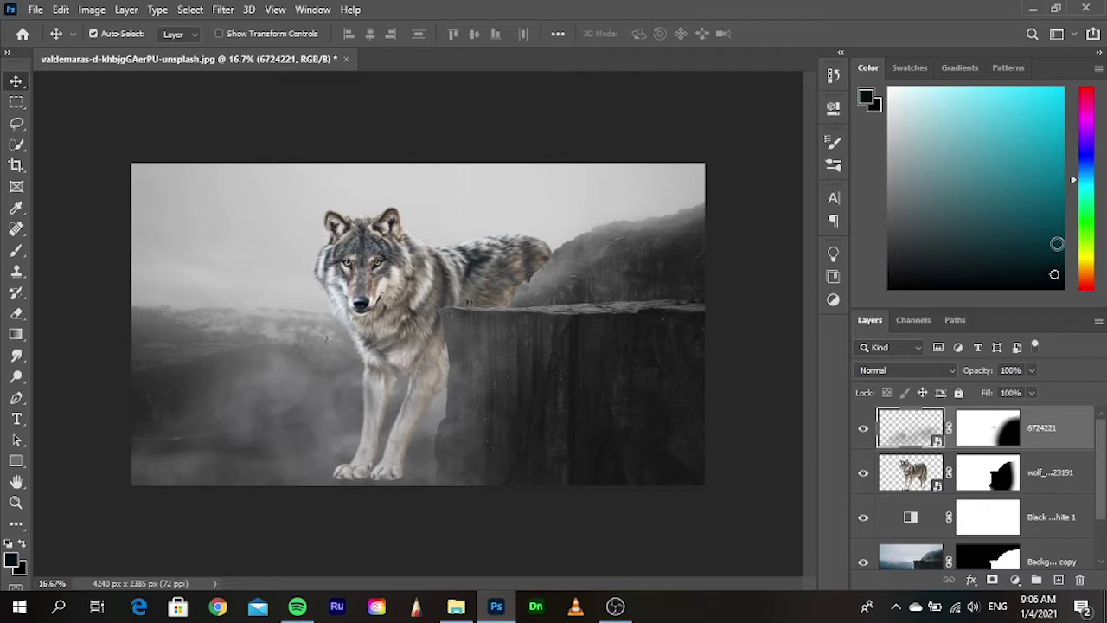
- Add a deep blue 073c9e Solid Color fill layer blended in Soft Light
drag(1083, 179, 1083, 163)
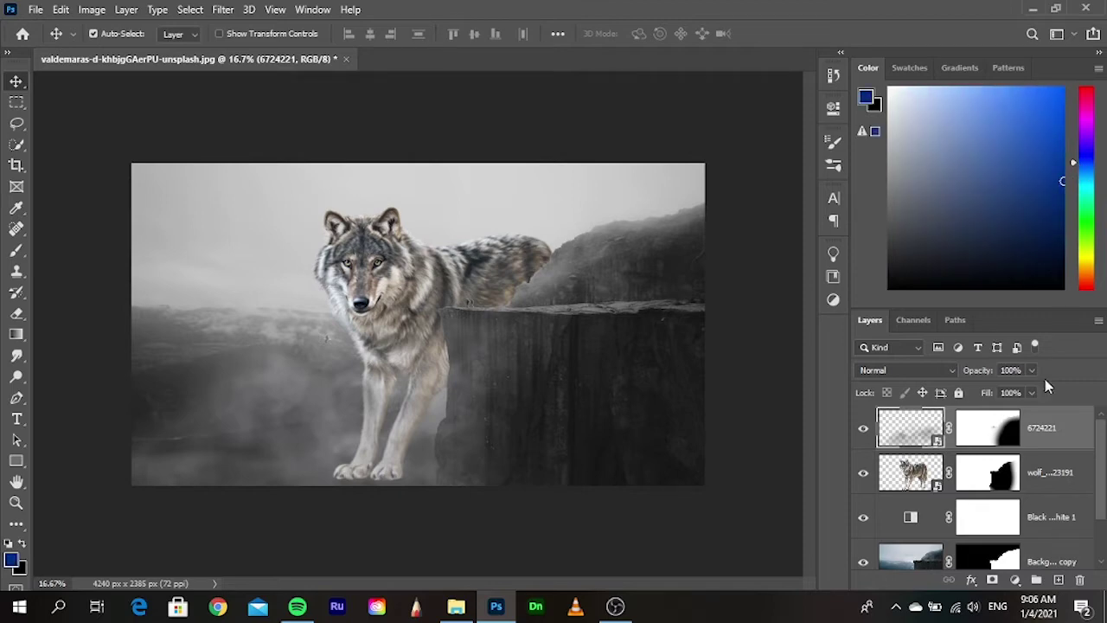
click(1015, 580)
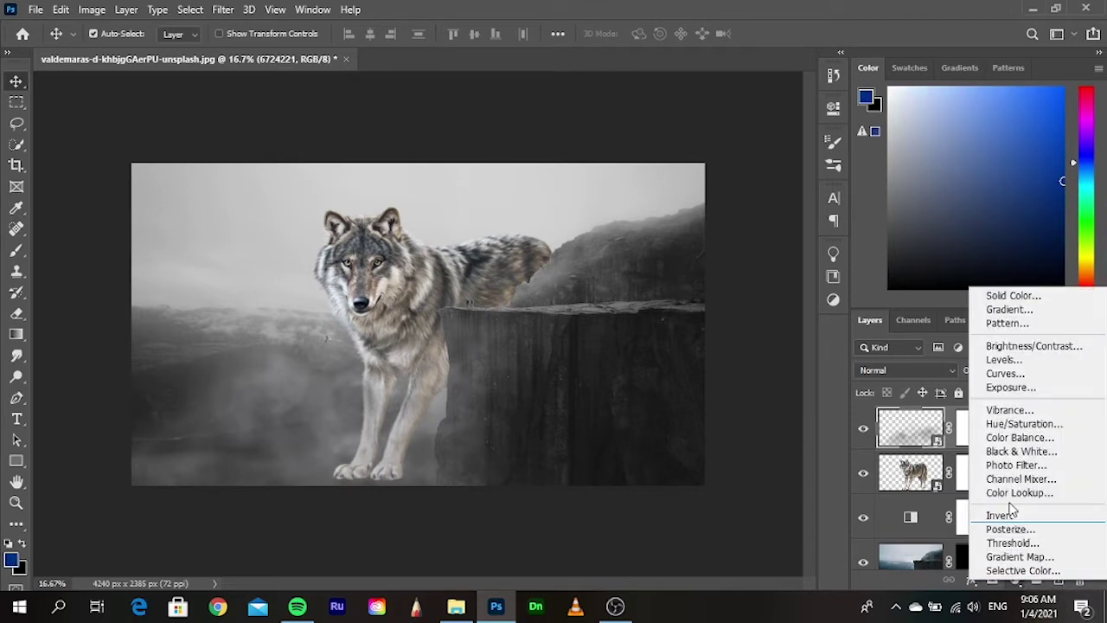
click(1014, 294)
drag(851, 403, 861, 420)
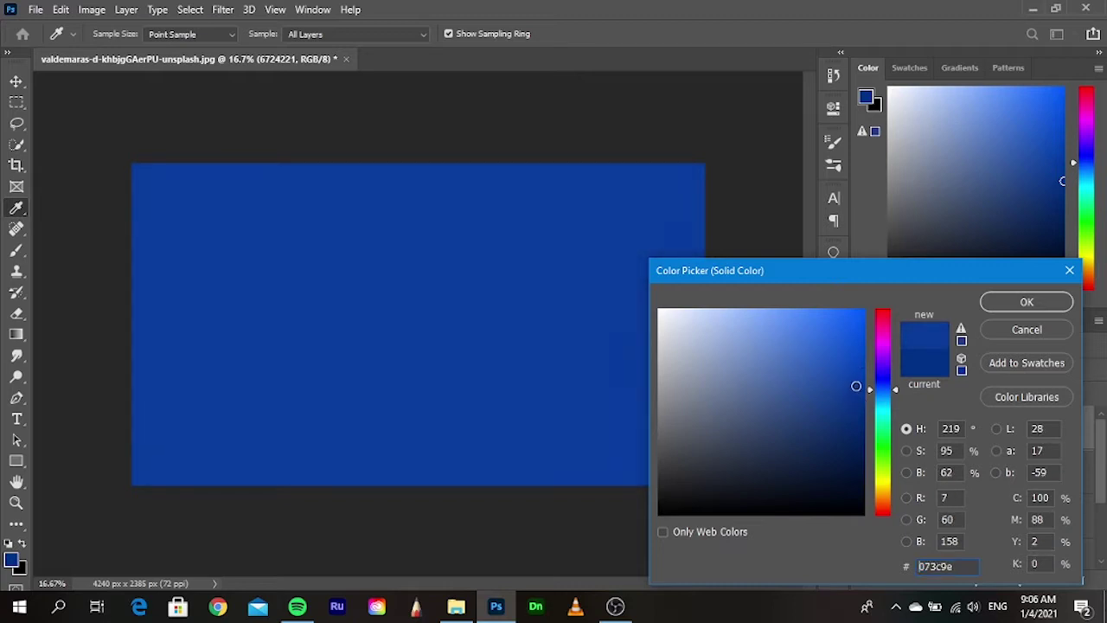
click(1033, 303)
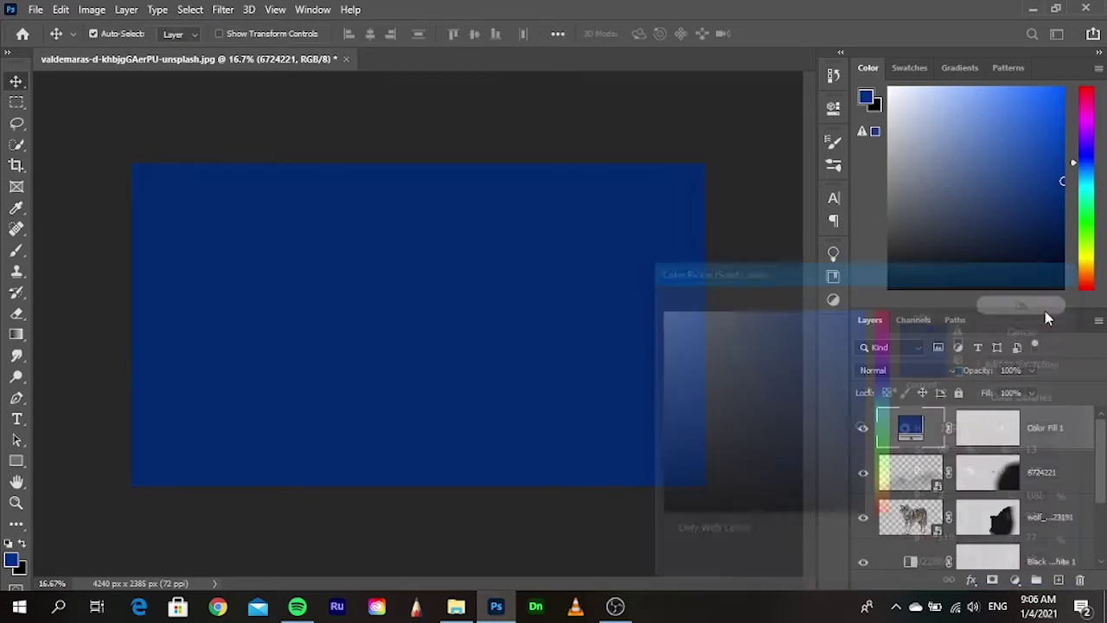
click(943, 367)
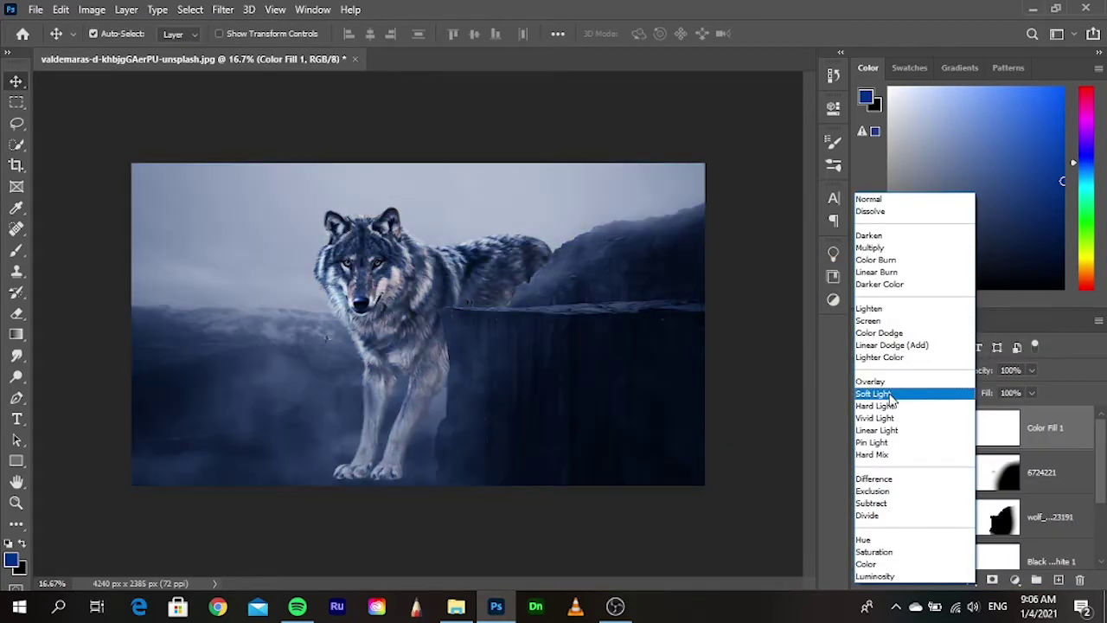
click(891, 395)
click(753, 439)
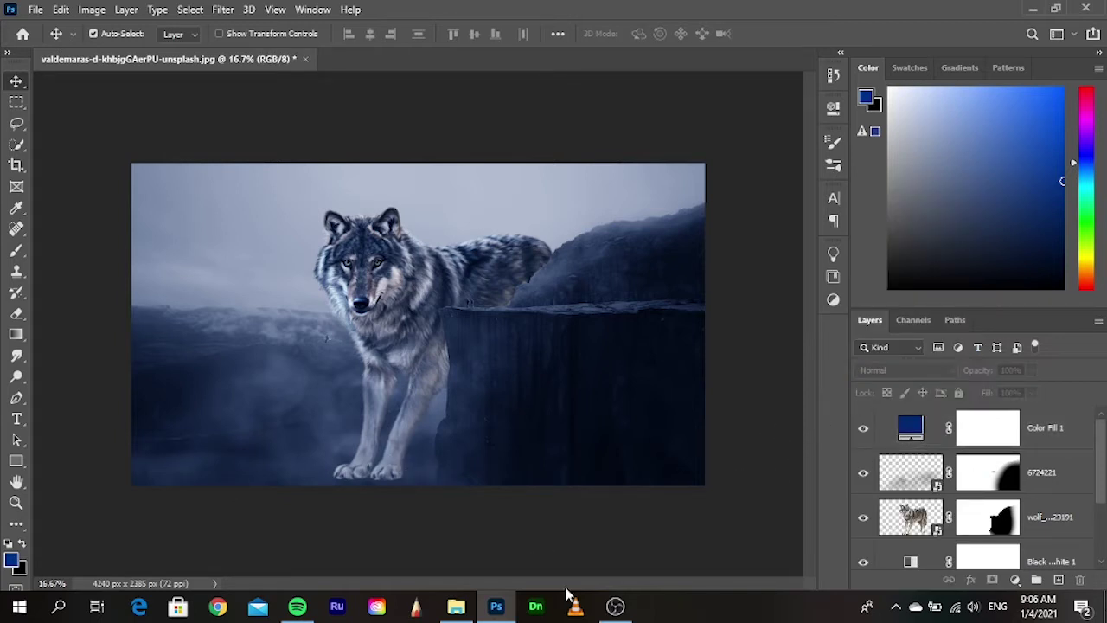
click(456, 607)
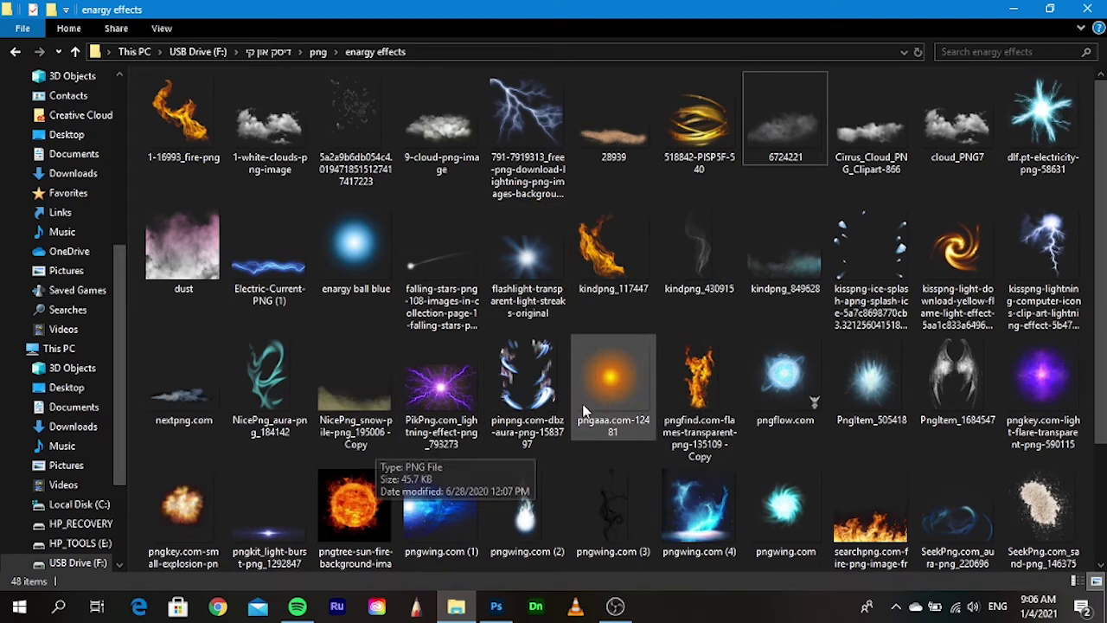
- Drag the unnamed orange glow PNG into the composite and move it toward the cliff ledge
scroll(638, 474, down, 2)
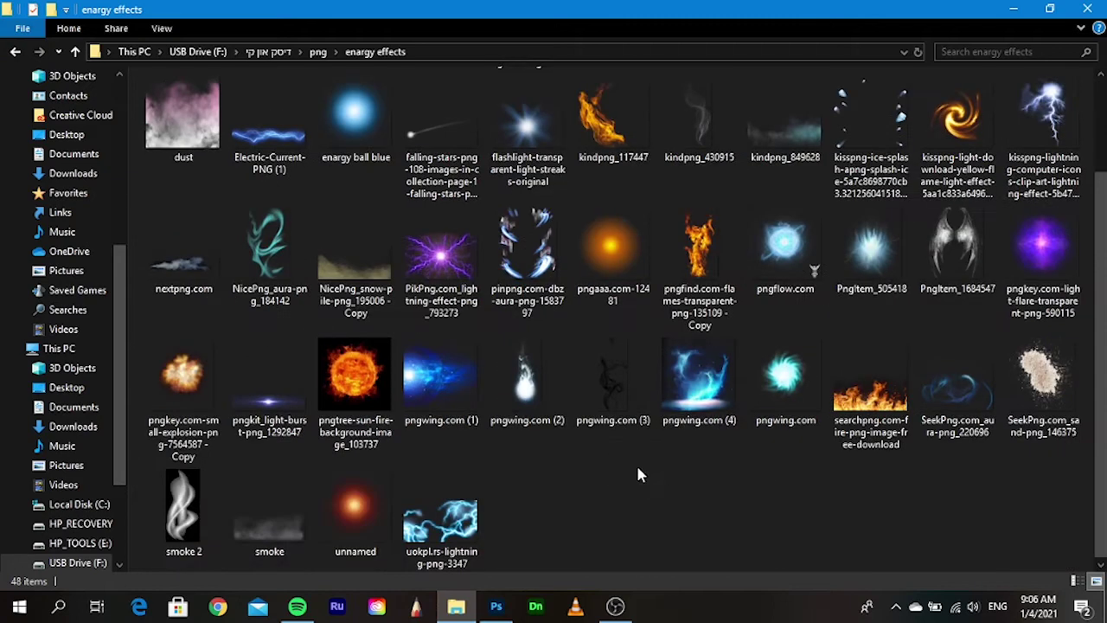
mouse_move(363, 498)
mouse_down()
mouse_move(491, 610)
mouse_move(492, 551)
mouse_up()
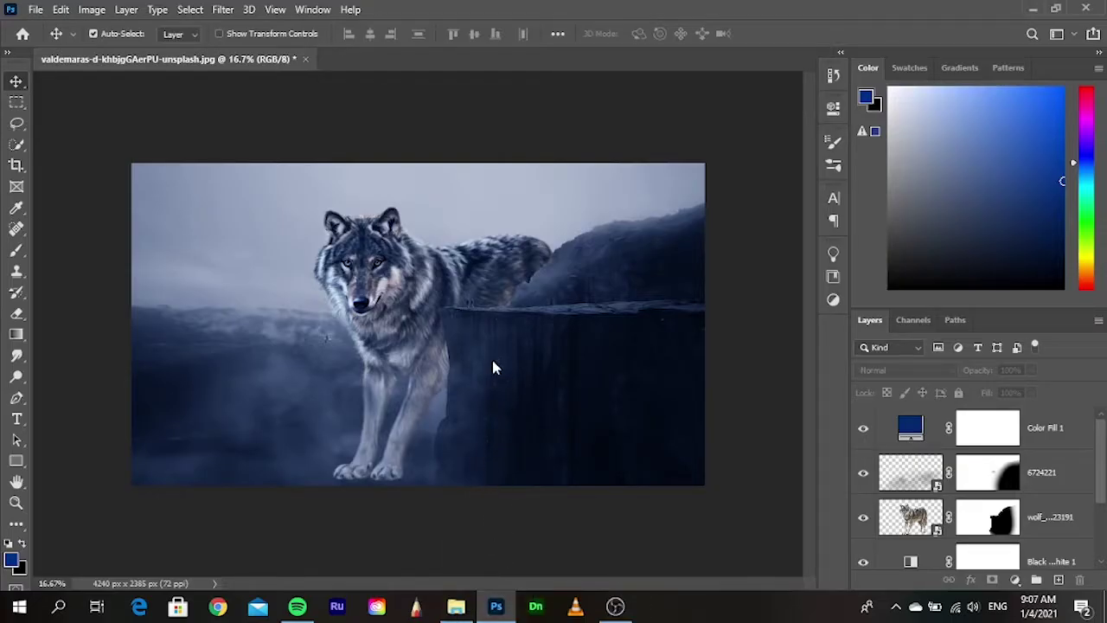
drag(493, 368, 491, 366)
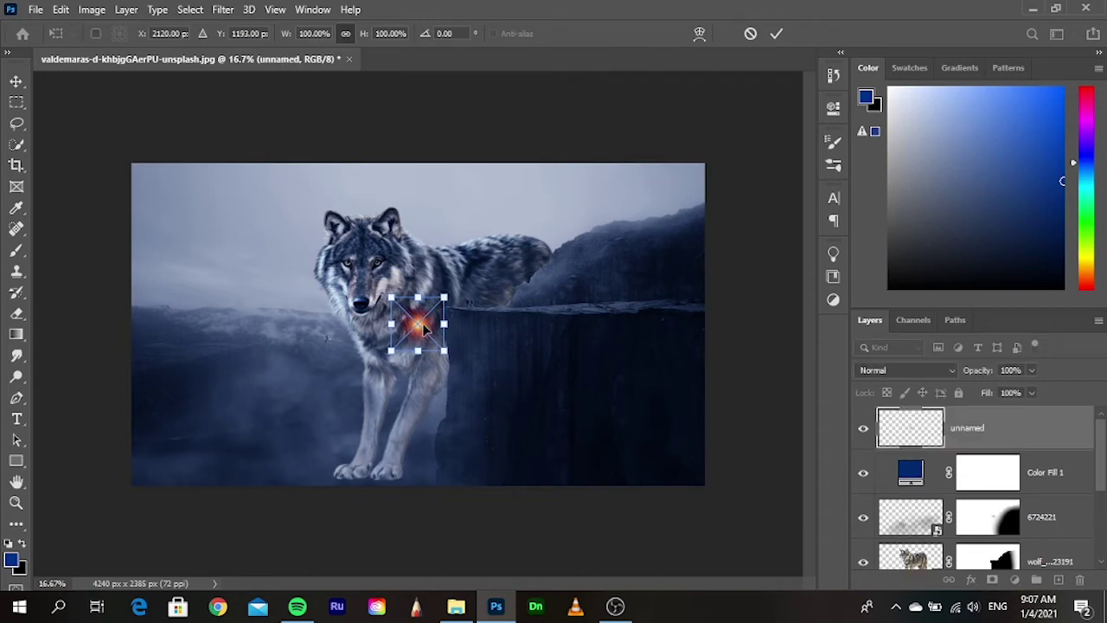
drag(424, 327, 481, 320)
scroll(481, 321, up, 3)
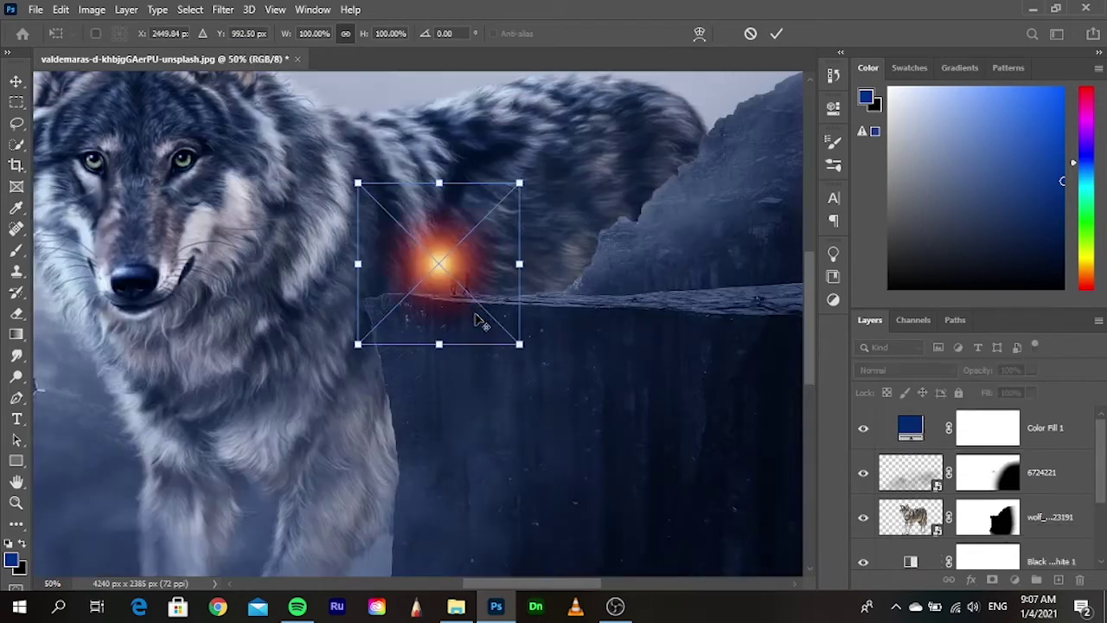
scroll(481, 363, up, 1)
scroll(482, 364, up, 1)
scroll(482, 366, up, 1)
scroll(481, 367, up, 1)
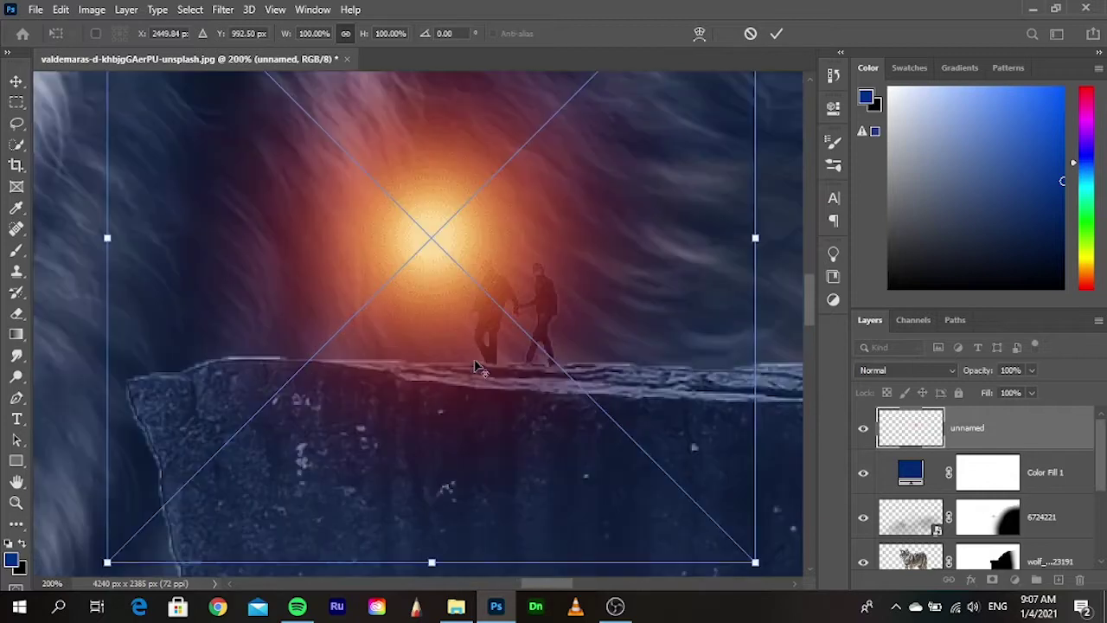
- Position the glow just behind the two figures and shrink it to 69.5%
mouse_move(481, 282)
mouse_down()
mouse_move(490, 231)
mouse_move(511, 256)
mouse_move(526, 249)
mouse_up()
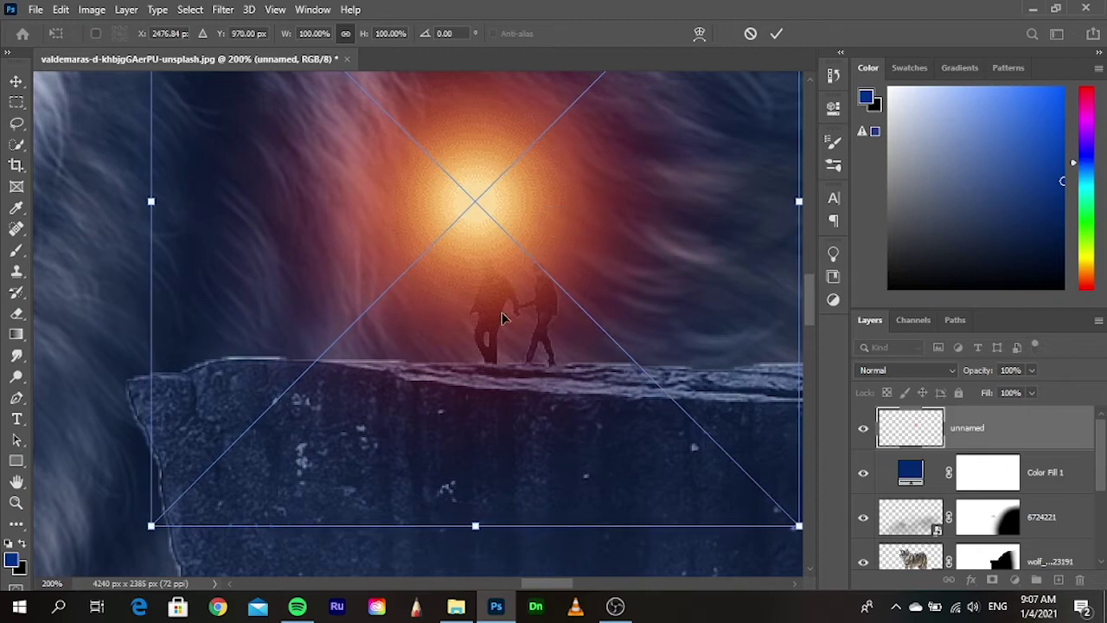
mouse_move(502, 313)
mouse_down()
mouse_move(480, 275)
mouse_move(470, 289)
mouse_up()
drag(465, 300, 467, 299)
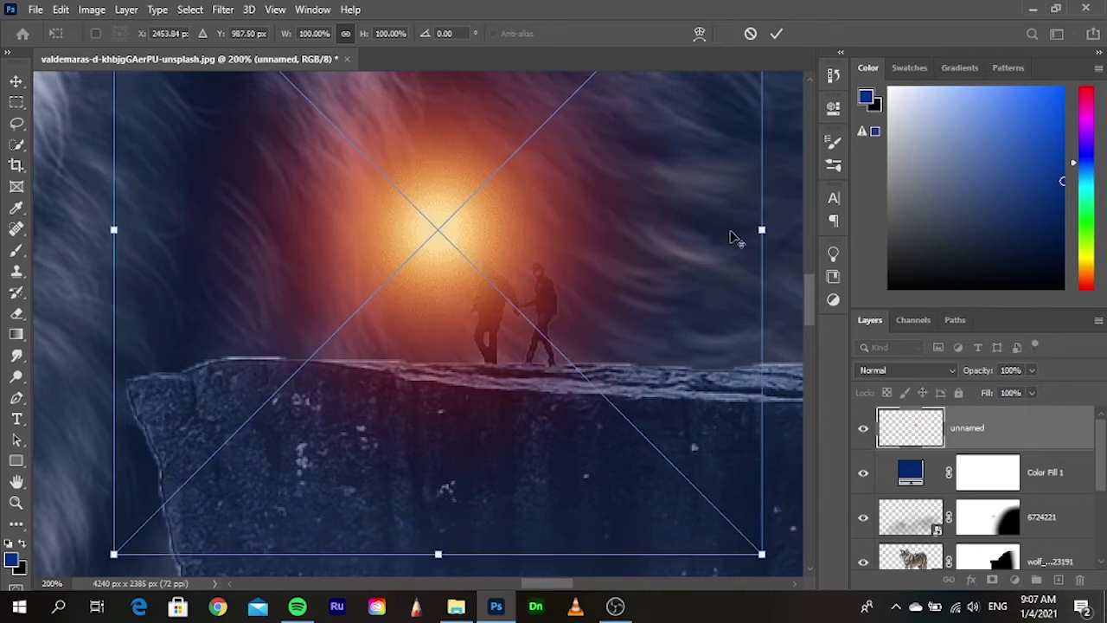
drag(759, 231, 660, 230)
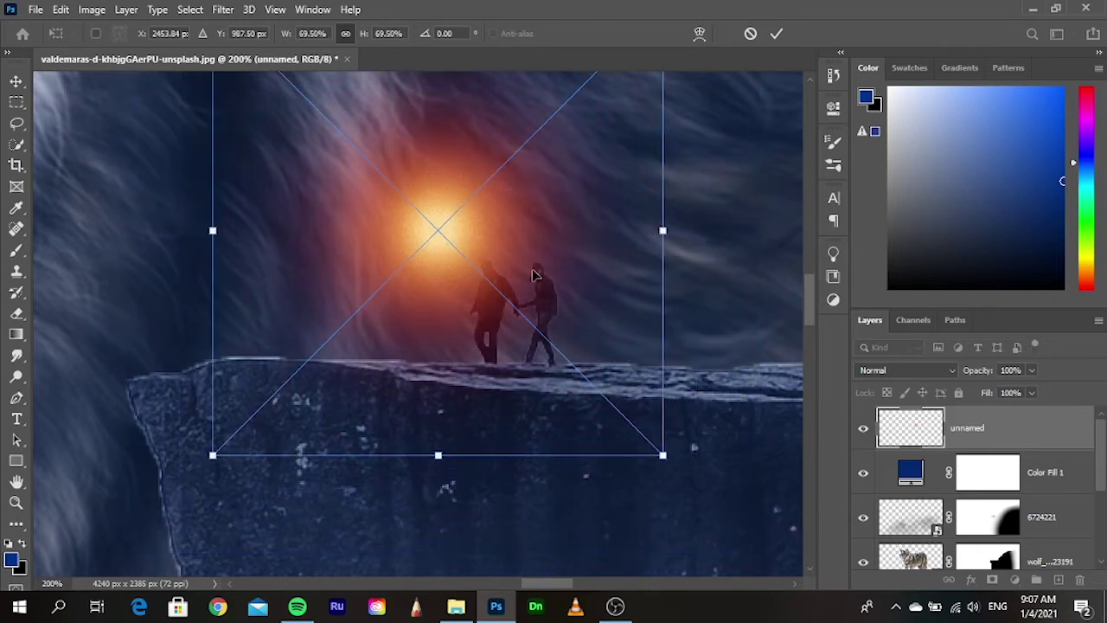
drag(534, 277, 522, 296)
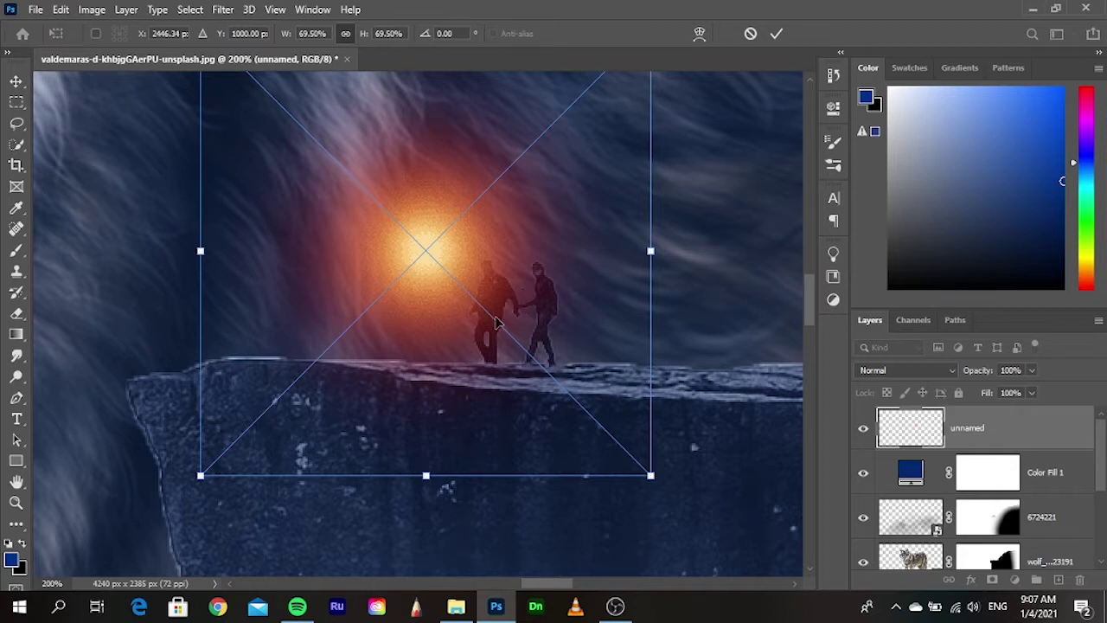
- Set the glow to Soft Light, rotate it slightly and commit the transform
scroll(456, 344, down, 2)
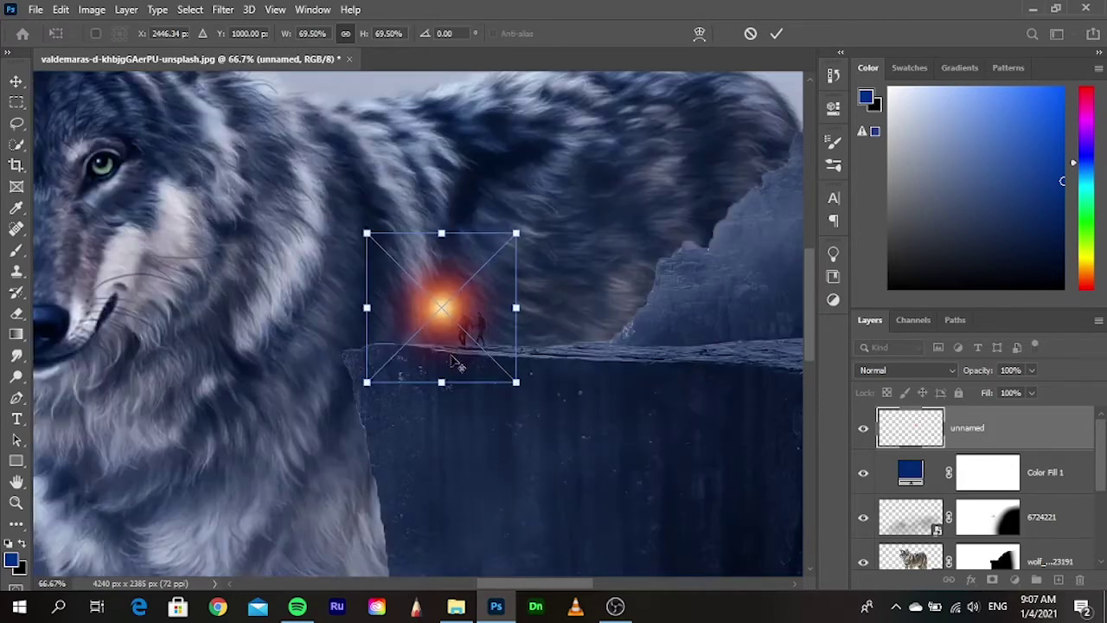
click(887, 374)
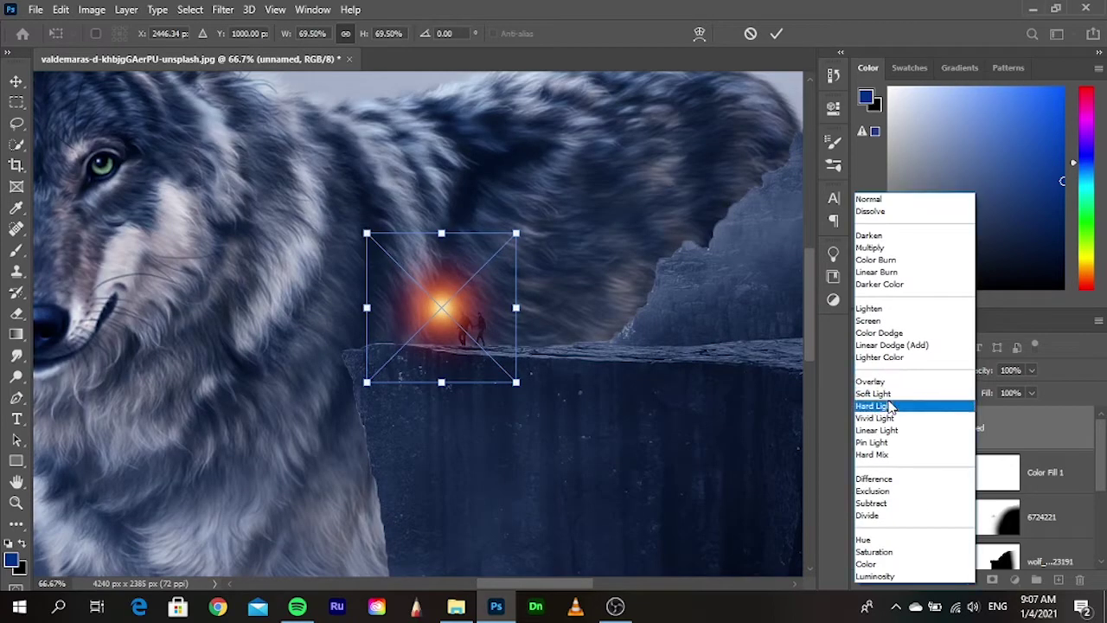
click(874, 394)
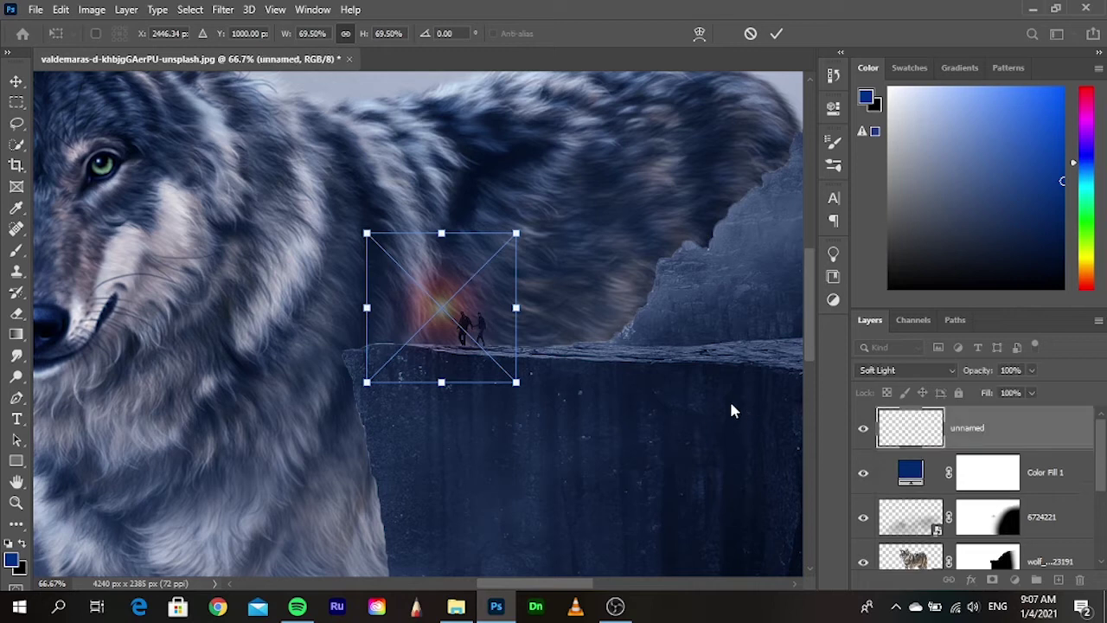
drag(574, 397, 590, 410)
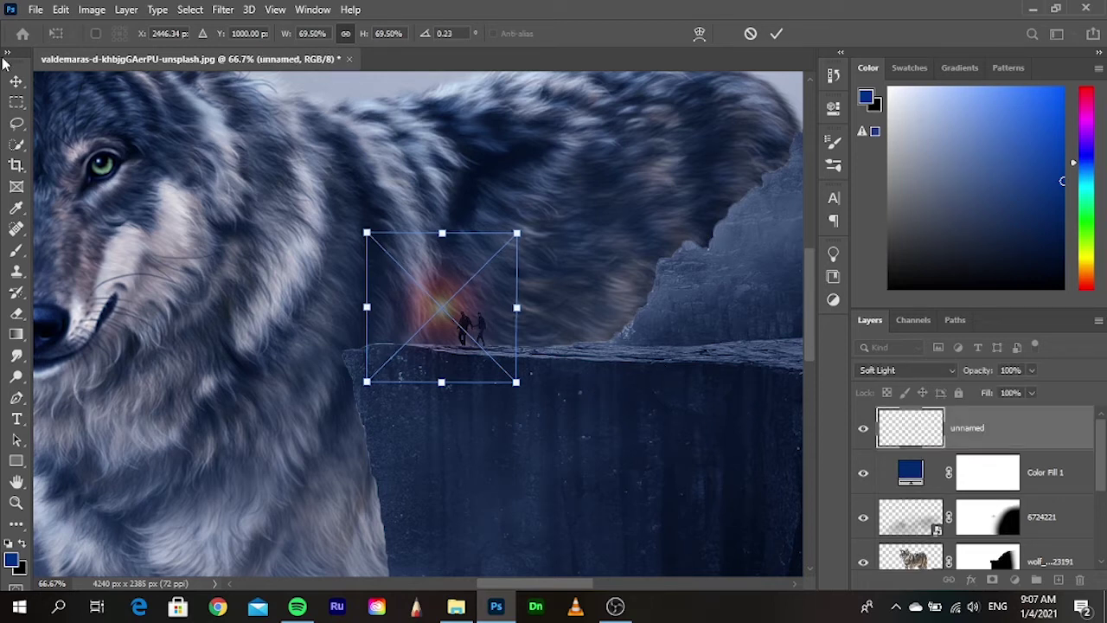
click(15, 80)
- Switch the glow's blend mode to Color Dodge and zoom out to frame the wolf
click(926, 369)
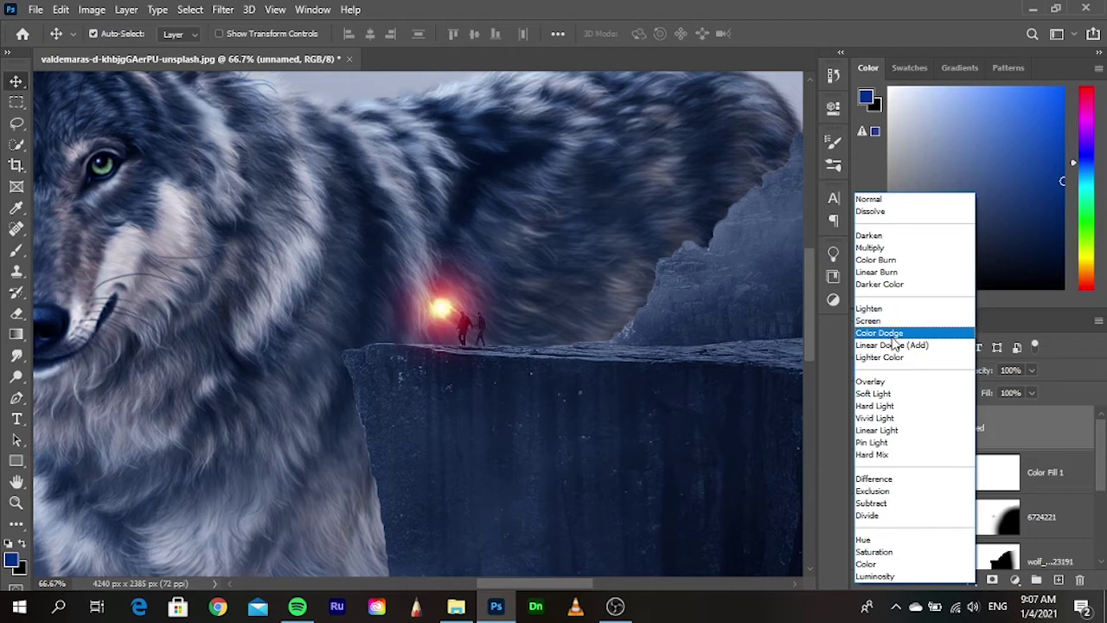
click(892, 335)
key(alt+bracketleft)
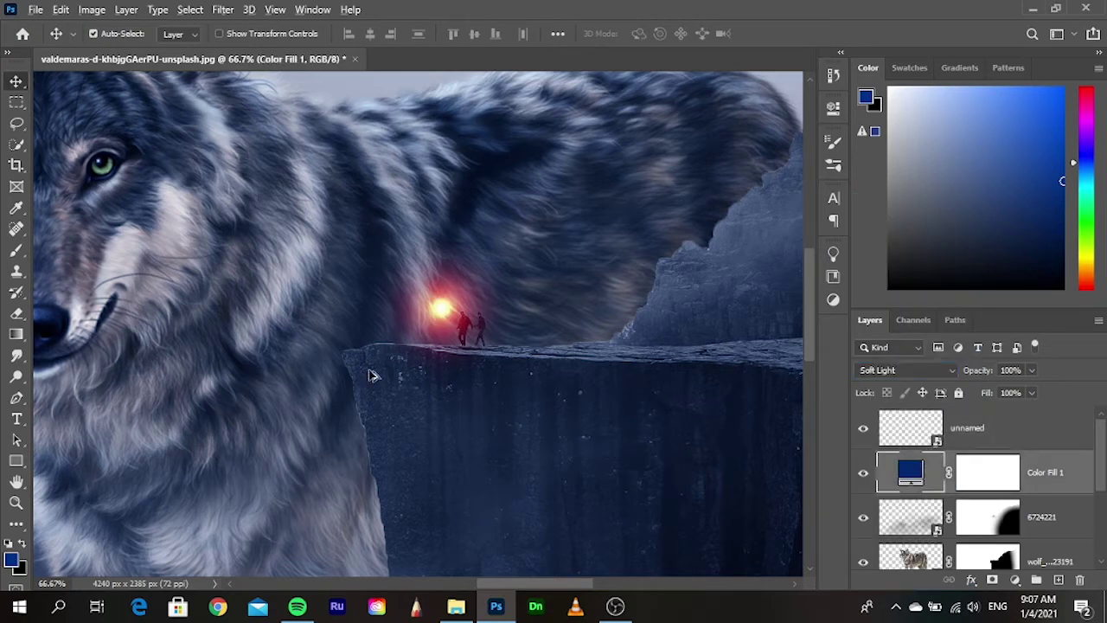
key(ctrl+minus)
key(ctrl+minus)
drag(388, 432, 525, 462)
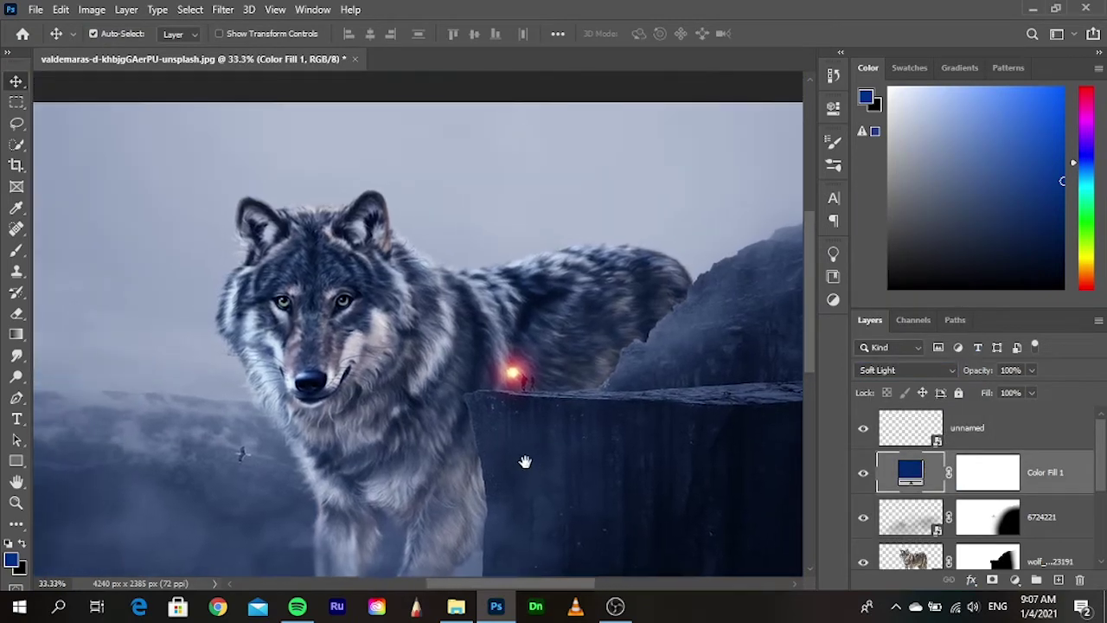
- Bring the wolf's legs into view and select the wolf layer mask
scroll(403, 421, up, 1)
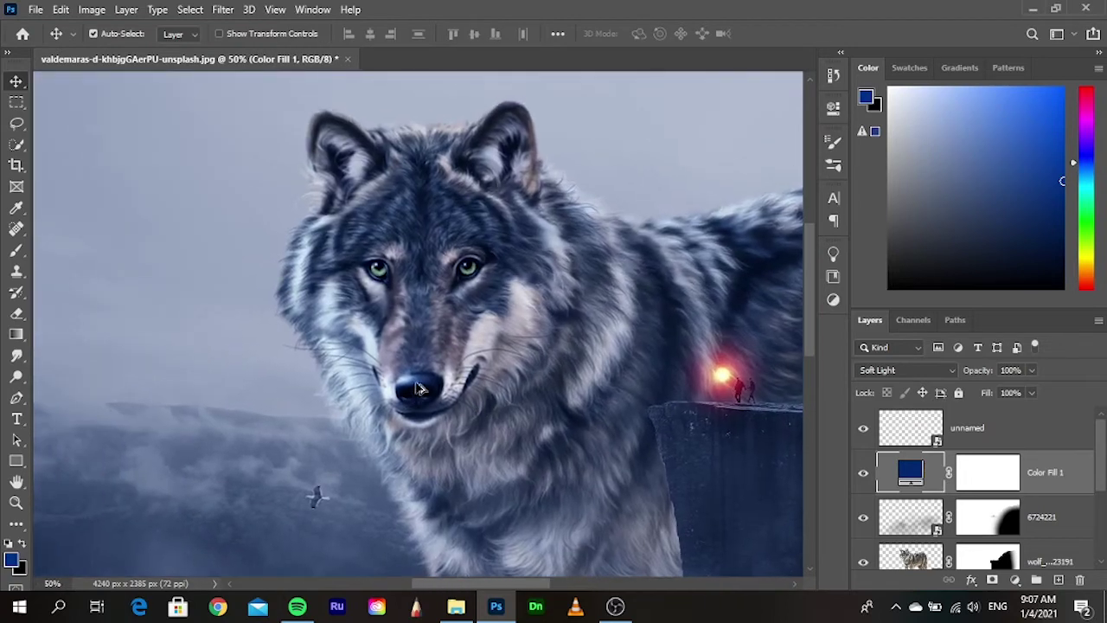
scroll(419, 389, up, 1)
mouse_move(512, 473)
mouse_down()
mouse_move(509, 403)
mouse_move(569, 366)
mouse_move(562, 331)
mouse_up()
scroll(509, 403, down, 2)
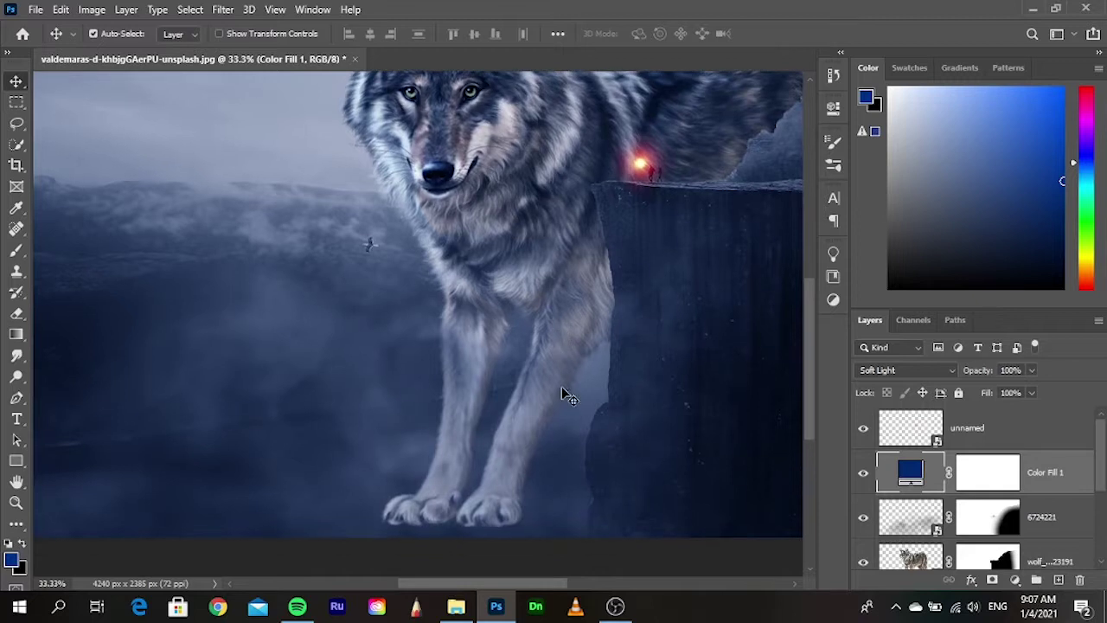
scroll(561, 385, down, 1)
scroll(1008, 495, down, 1)
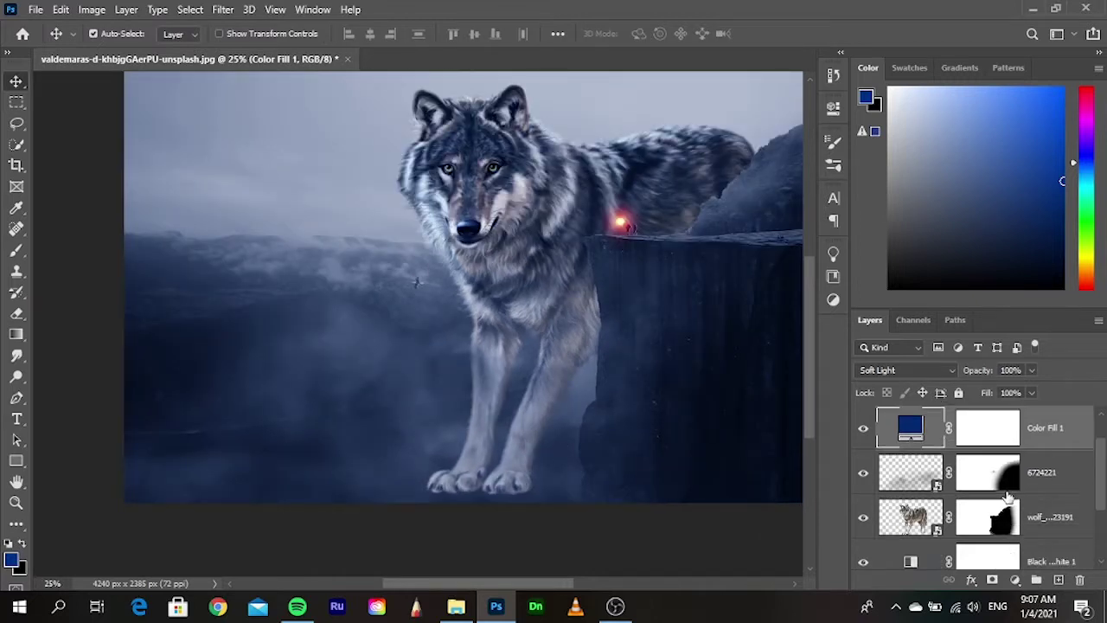
click(999, 525)
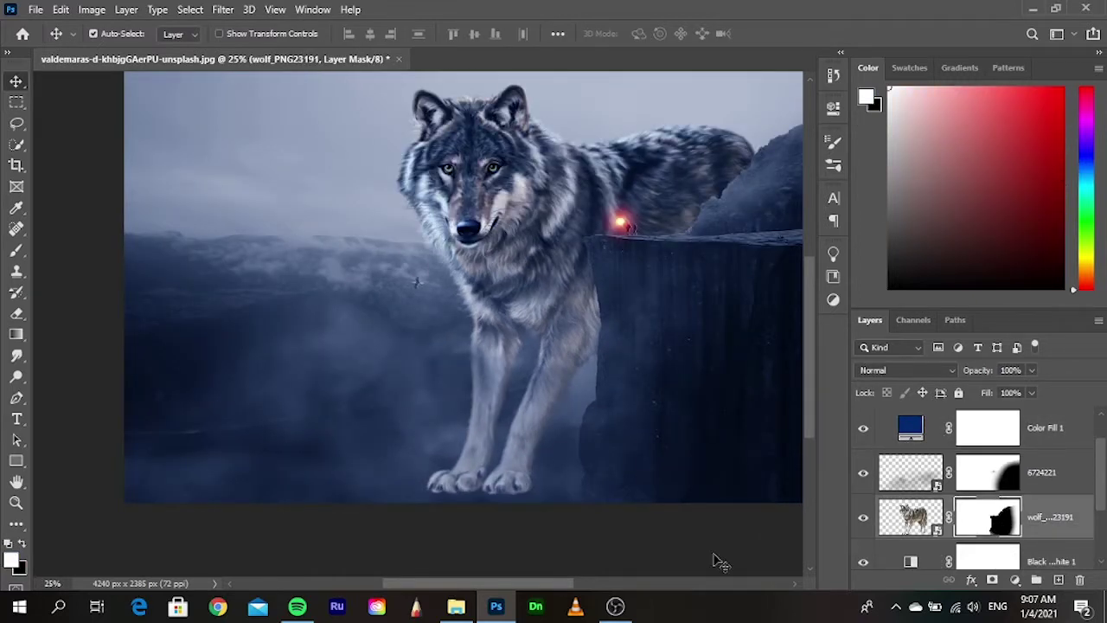
- Erase the mask over the paws with a size-1100 Eraser, then zoom out
click(16, 314)
key(bracketright)
key(bracketright)
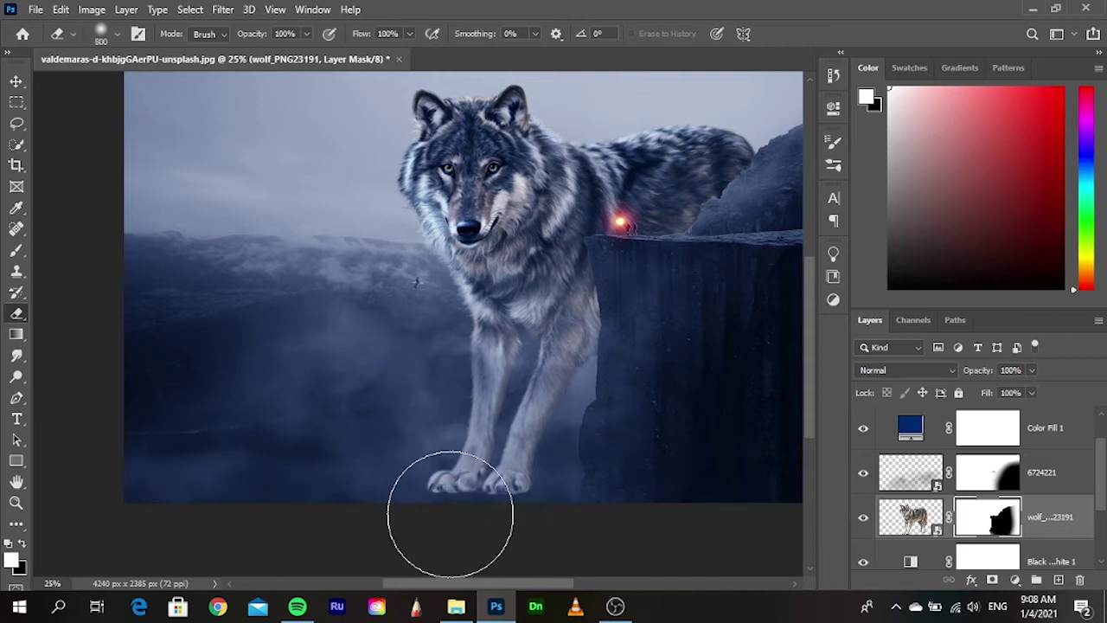
key(bracketright)
key(bracketright)
key(bracketright)
key(bracketright)
key(bracketright)
click(470, 498)
drag(470, 498, 524, 534)
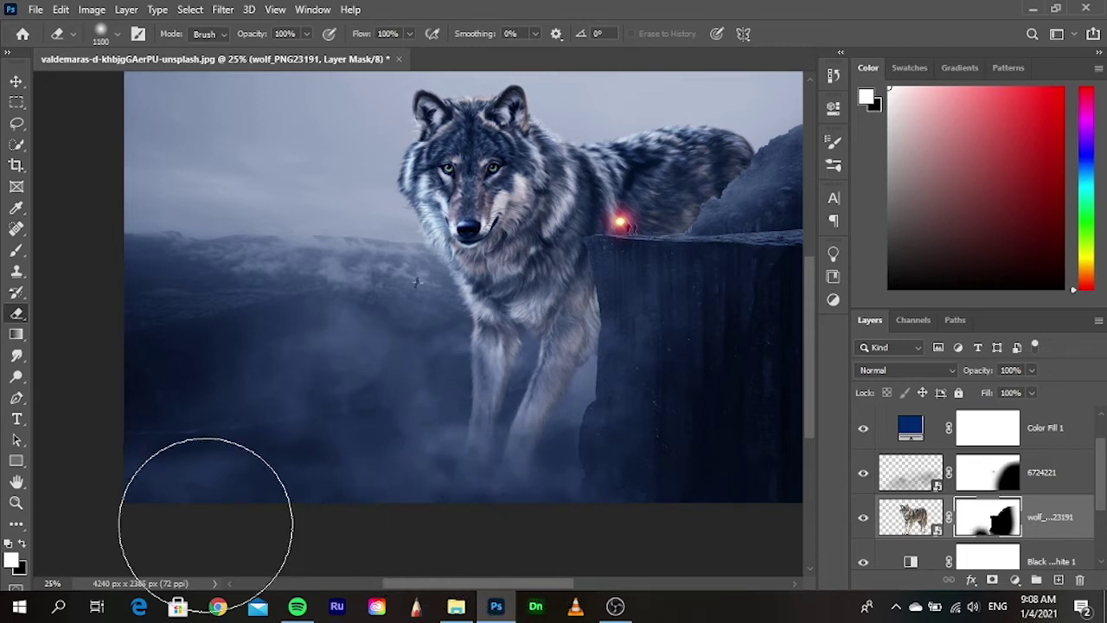
key(v)
click(199, 219)
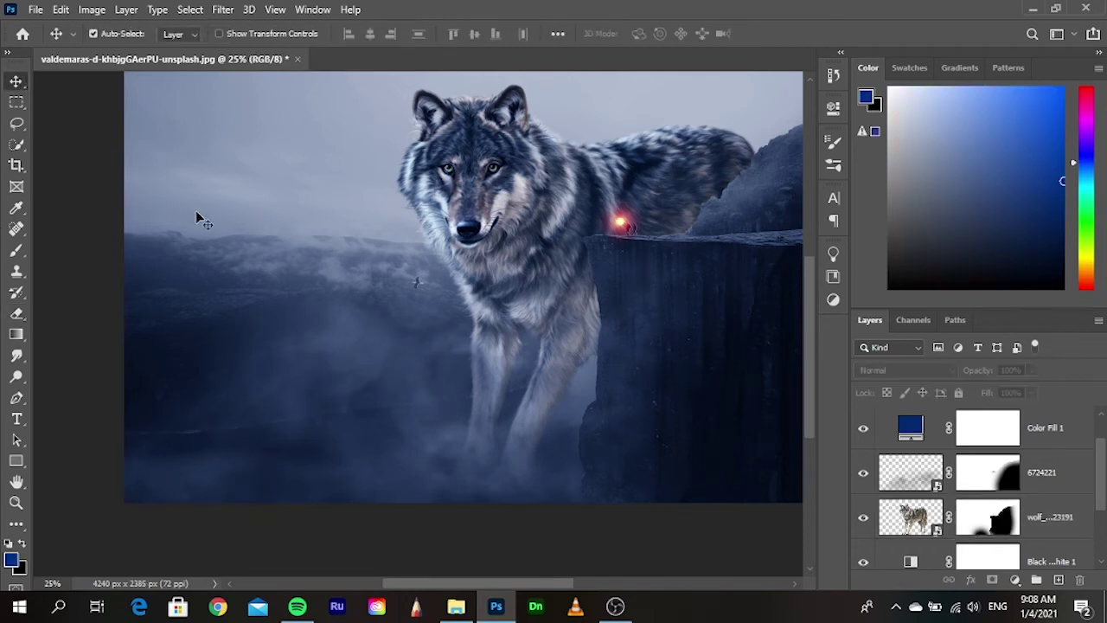
key(ctrl+minus)
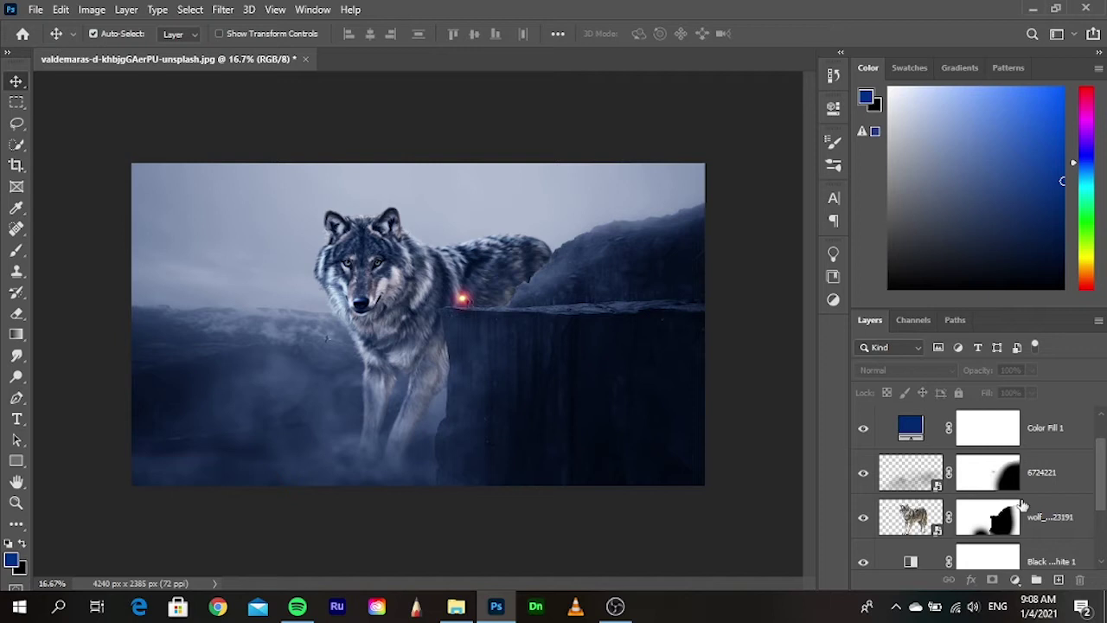
scroll(1029, 512, down, 1)
click(1050, 492)
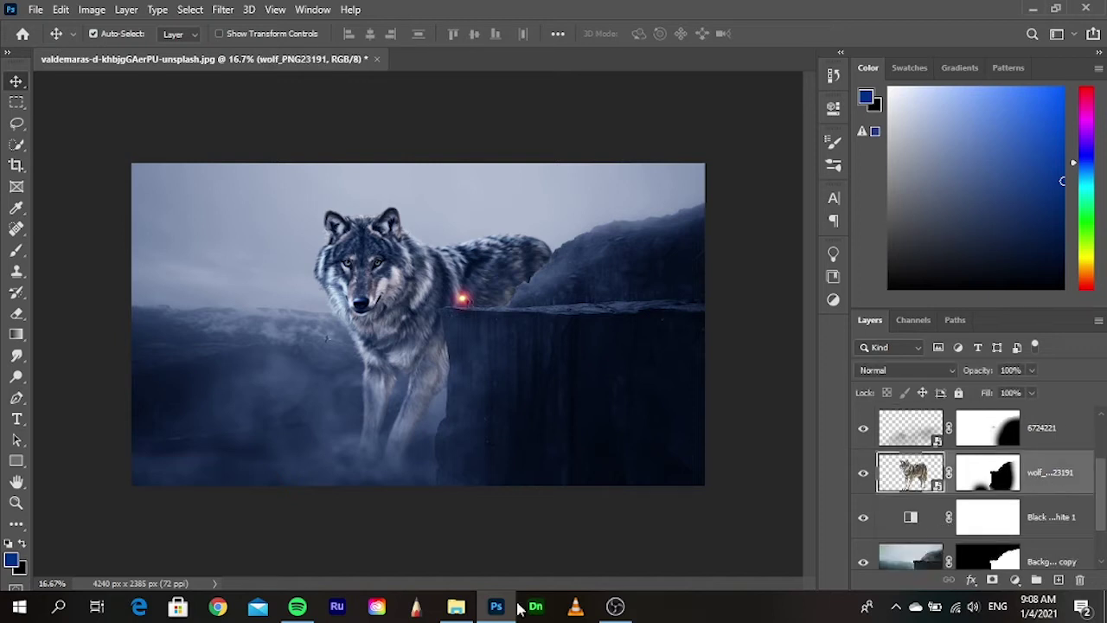
click(456, 607)
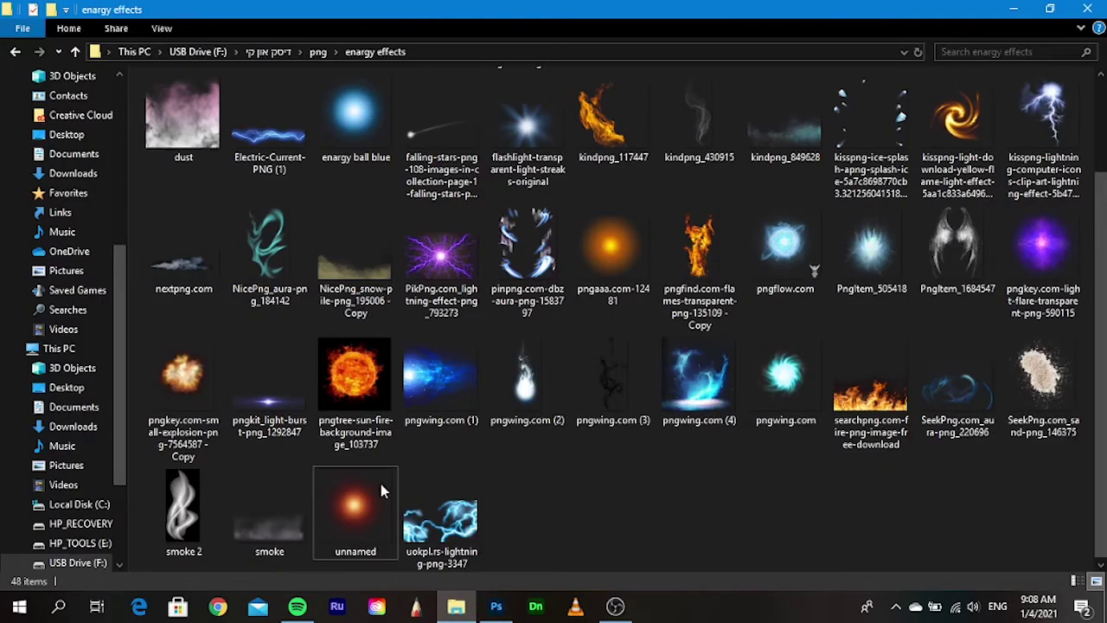
mouse_move(269, 516)
mouse_down()
mouse_move(354, 373)
mouse_move(383, 419)
mouse_up()
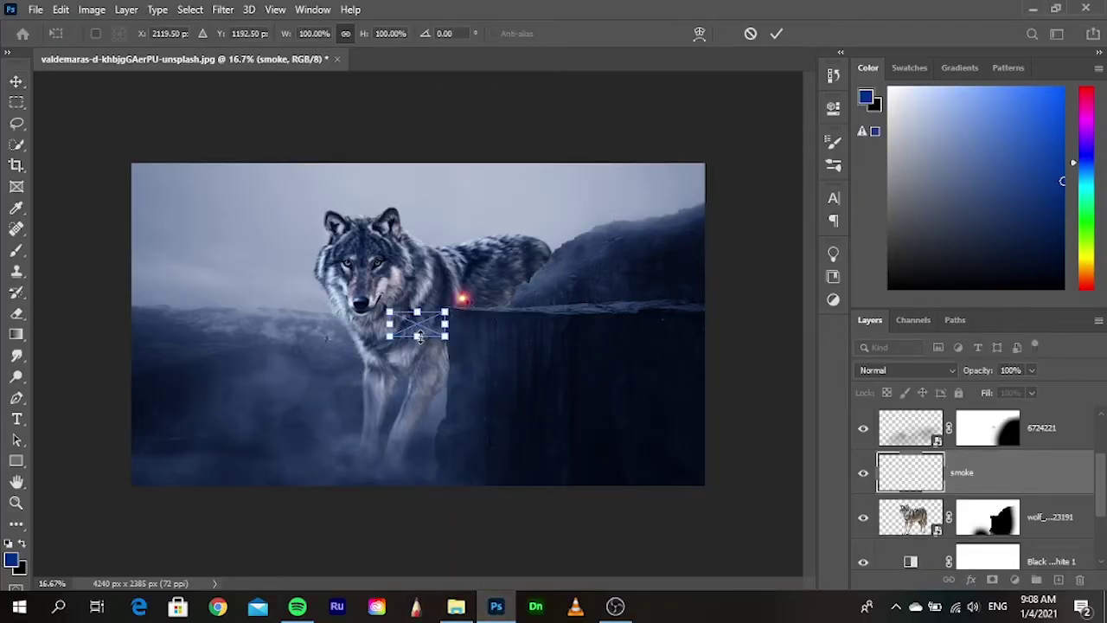
drag(419, 337, 426, 443)
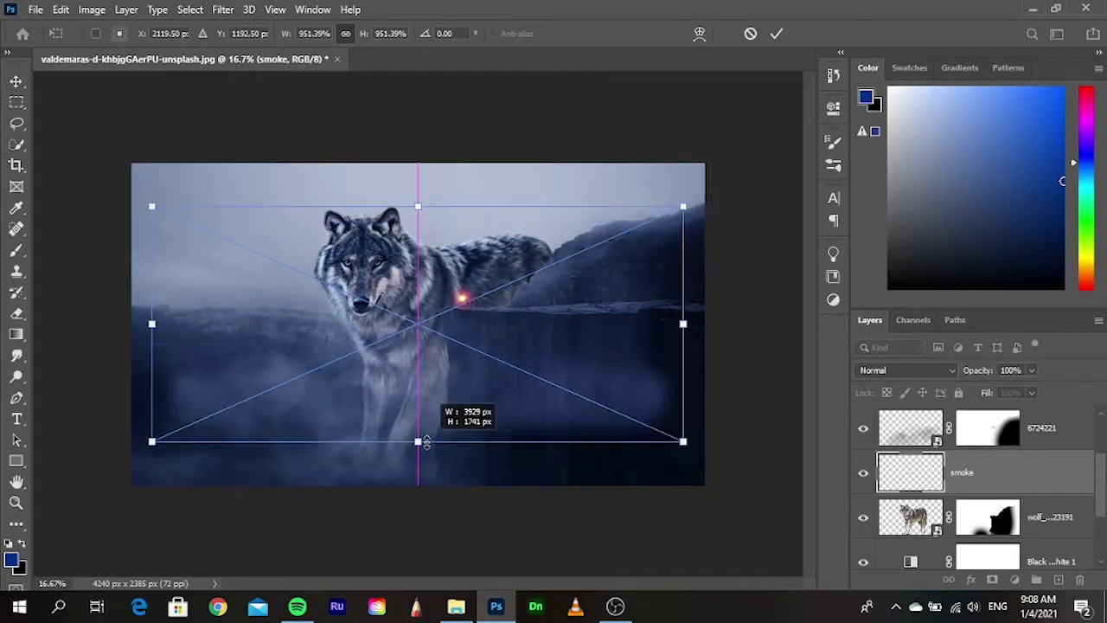
mouse_move(443, 378)
mouse_down()
mouse_move(441, 332)
mouse_move(384, 332)
mouse_up()
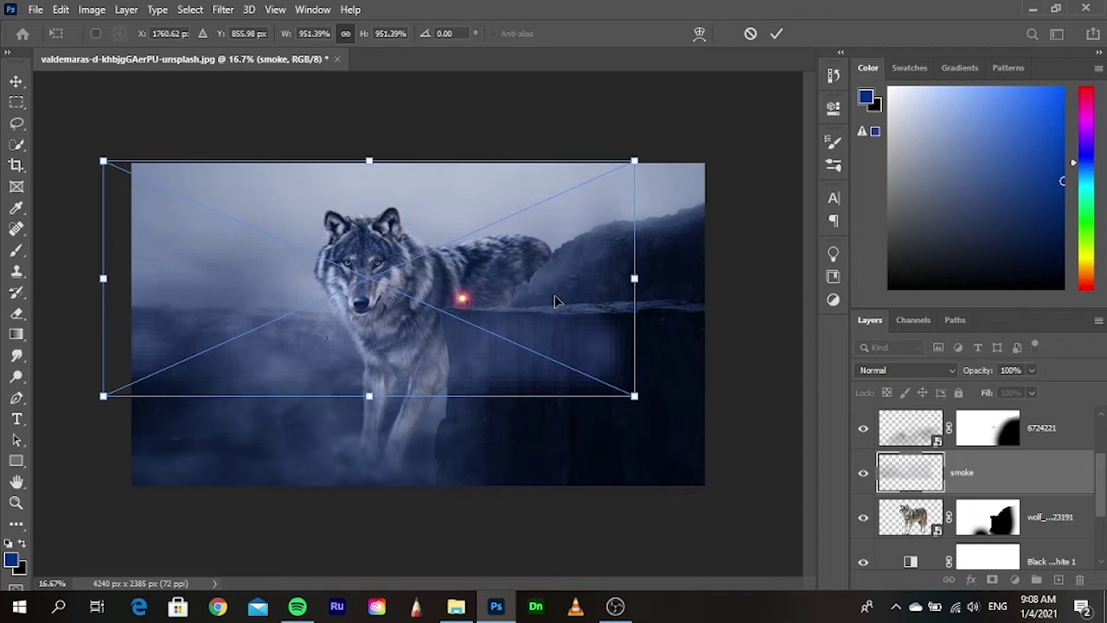
key(Escape)
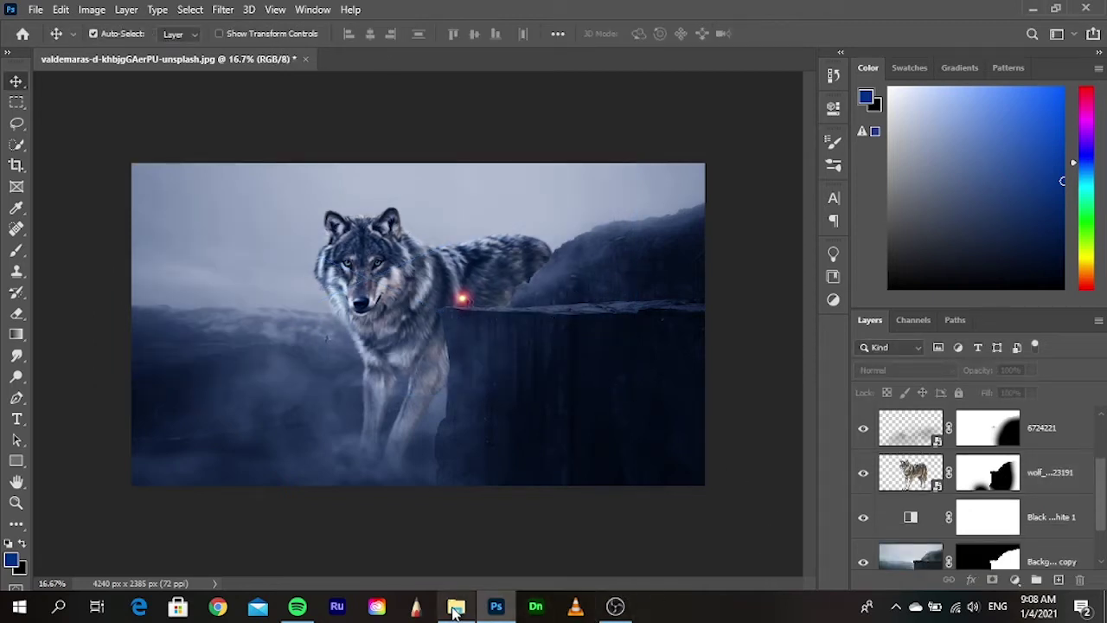
click(456, 606)
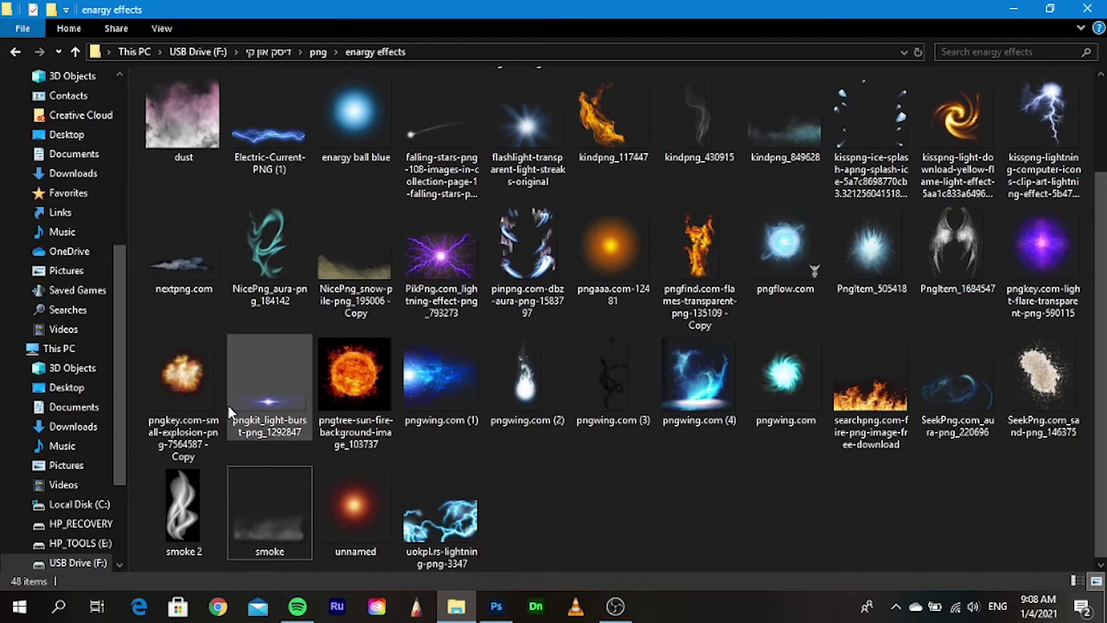
- Back in Photoshop, add an empty Layer 1 above the Black & White adjustment layer
scroll(413, 333, up, 1)
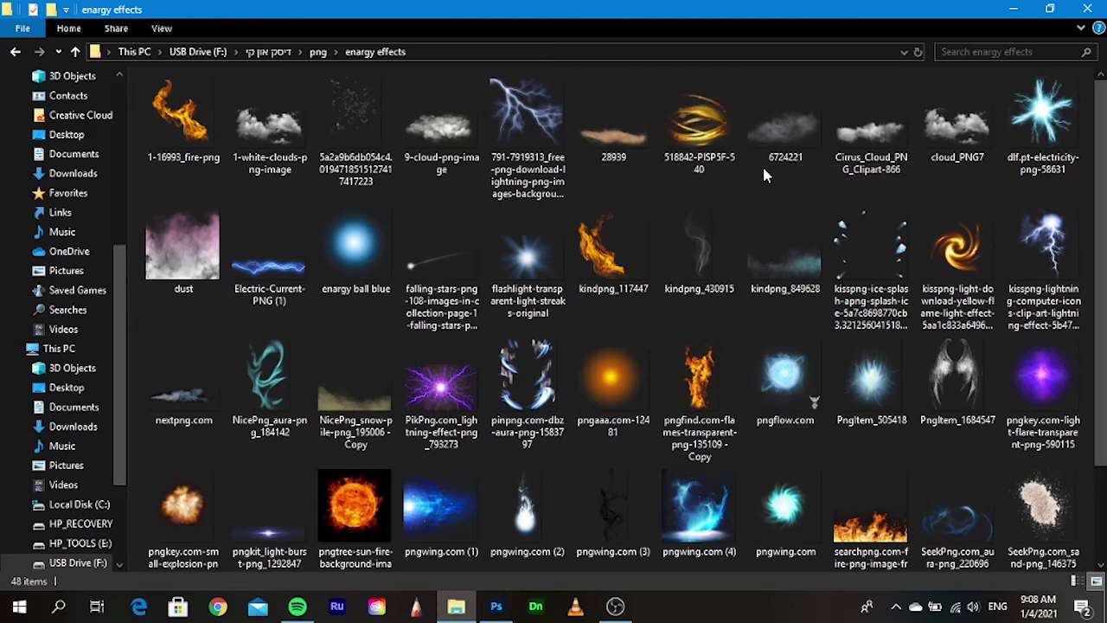
click(496, 606)
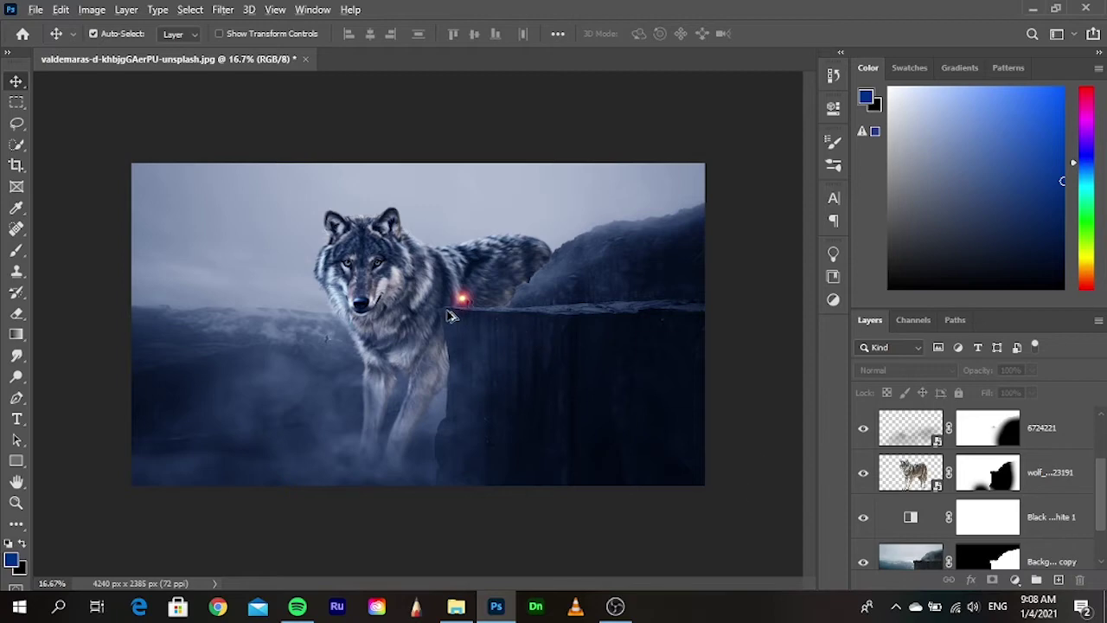
scroll(449, 316, up, 1)
scroll(462, 329, up, 1)
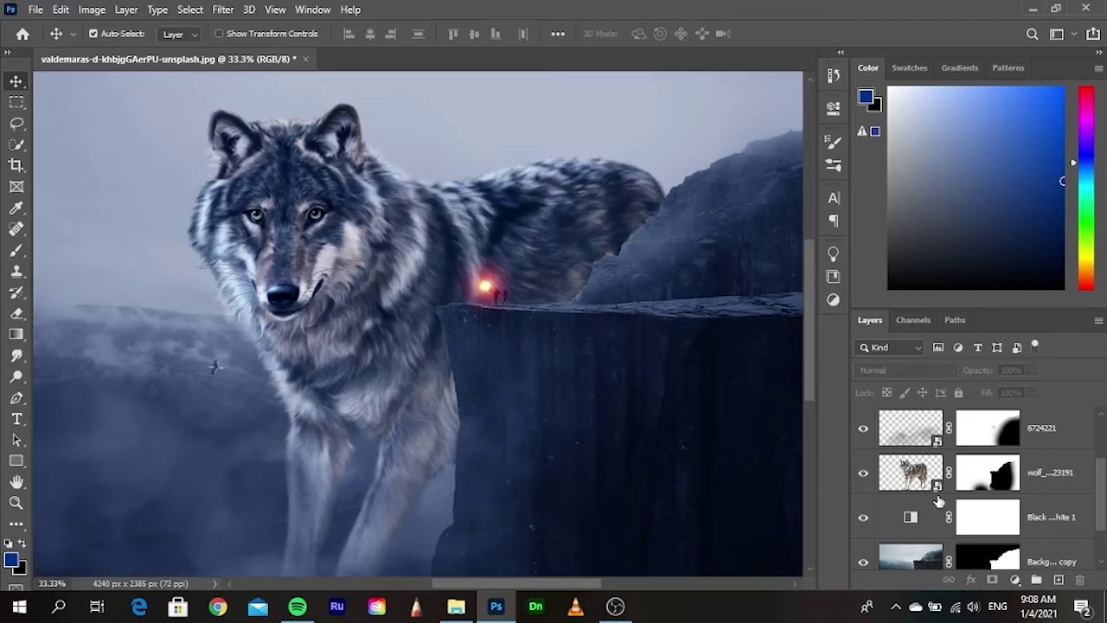
scroll(943, 497, down, 1)
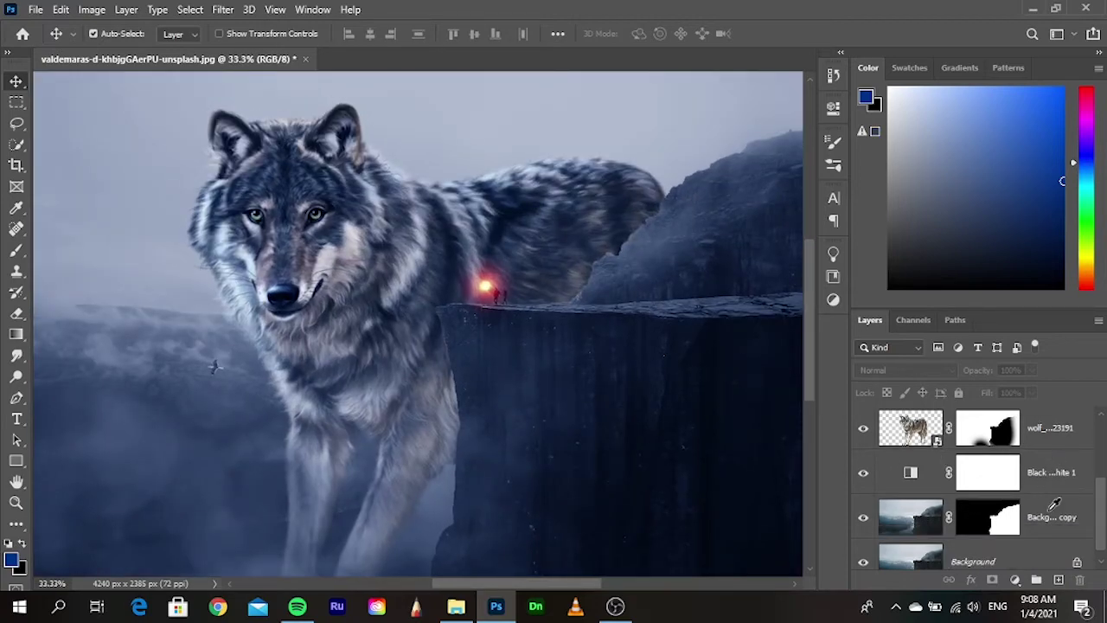
click(988, 472)
click(1059, 580)
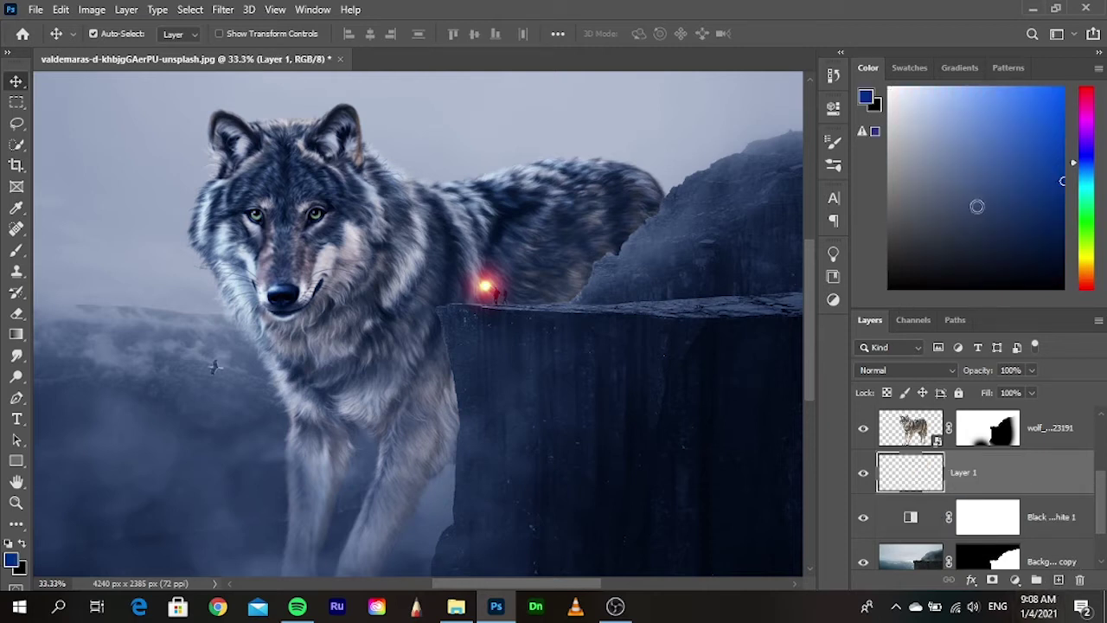
- Paint a soft black haze over the cliff edge with a size-900 Brush
drag(977, 206, 799, 359)
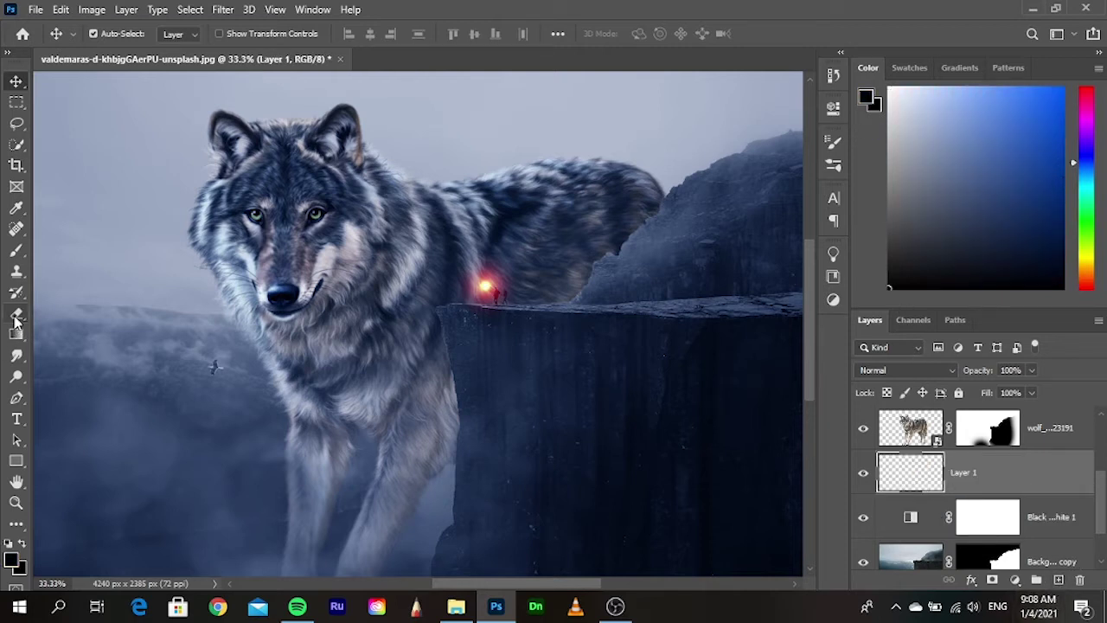
click(15, 250)
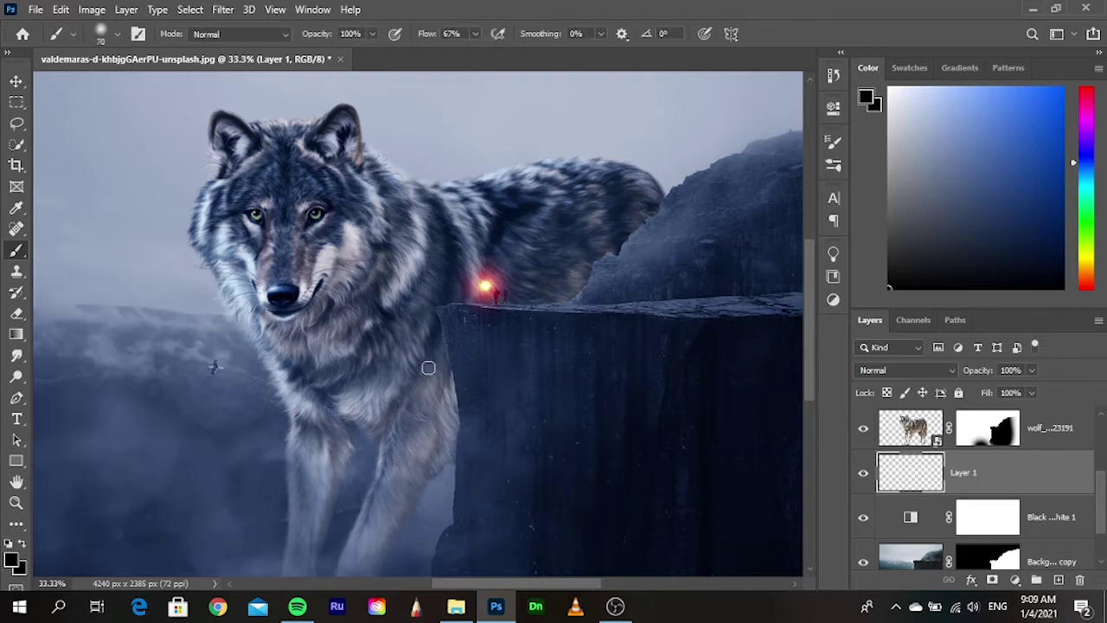
key(bracketright)
key(bracketright)
key(bracketright)
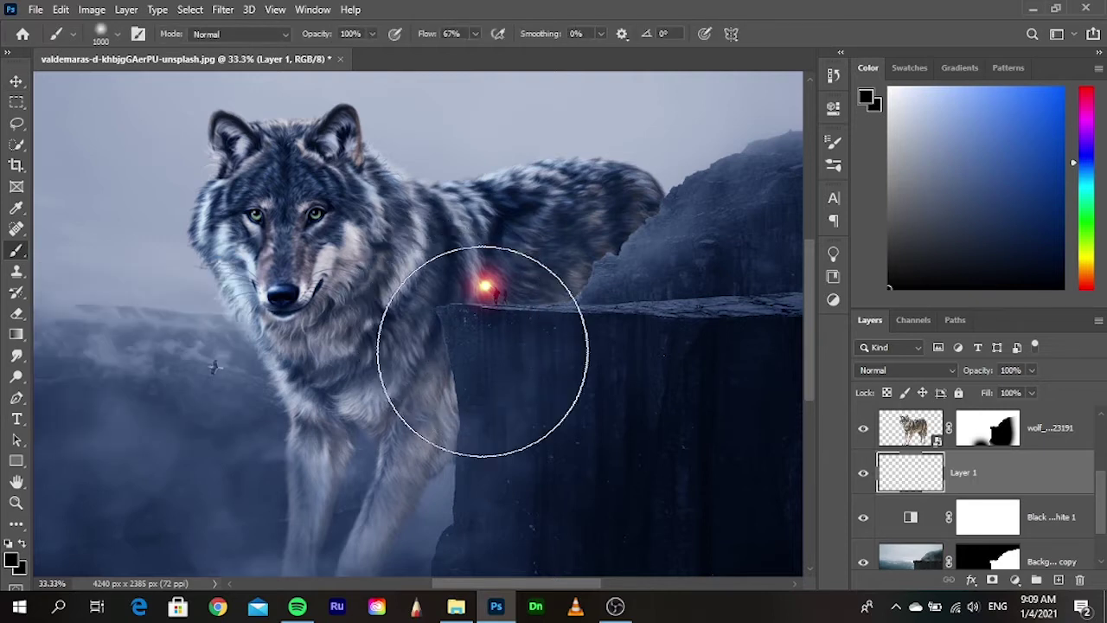
mouse_move(468, 334)
mouse_down()
mouse_move(441, 369)
mouse_move(432, 407)
mouse_move(470, 321)
mouse_move(543, 304)
mouse_move(463, 342)
mouse_up()
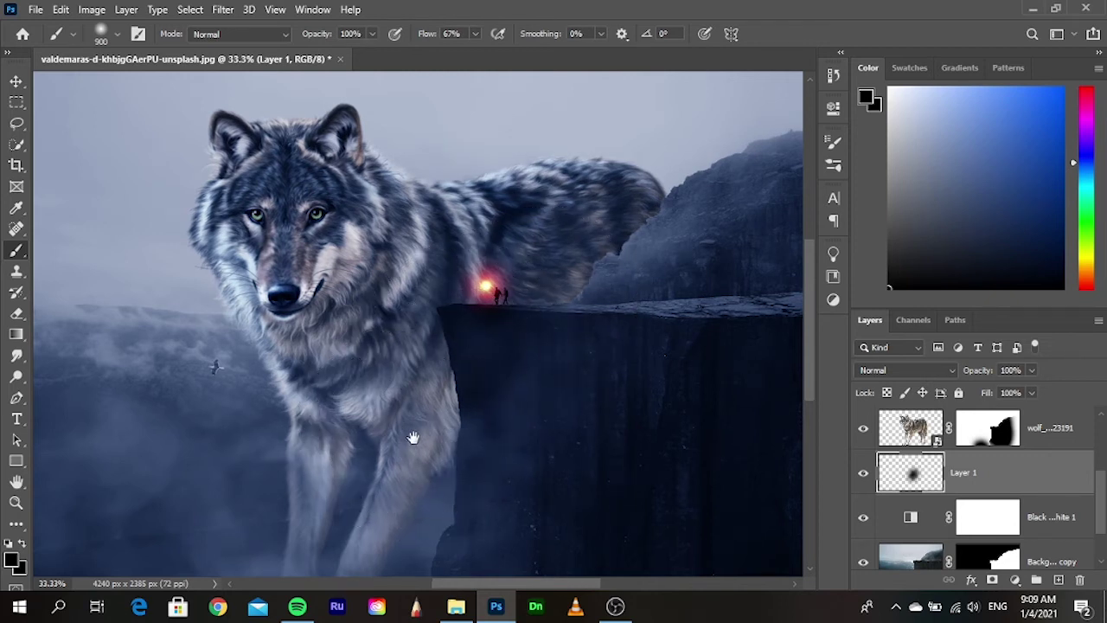
drag(413, 437, 445, 381)
- Move Layer 1 above the wolf, set it to Soft Light, and darken the wolf's legs, body and head
drag(947, 487, 993, 460)
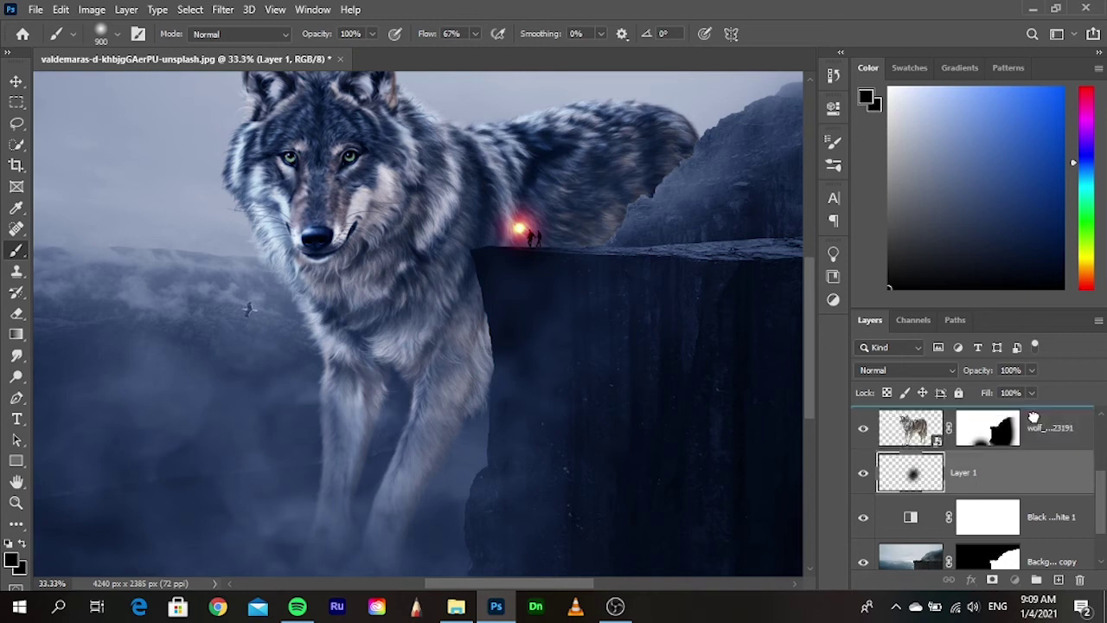
click(917, 371)
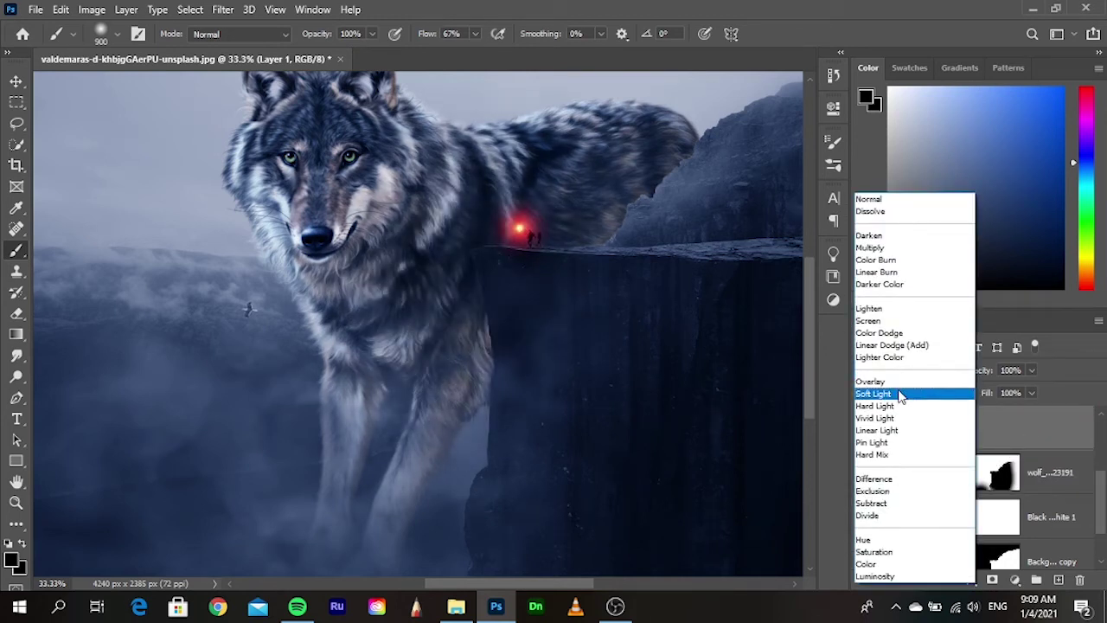
click(899, 395)
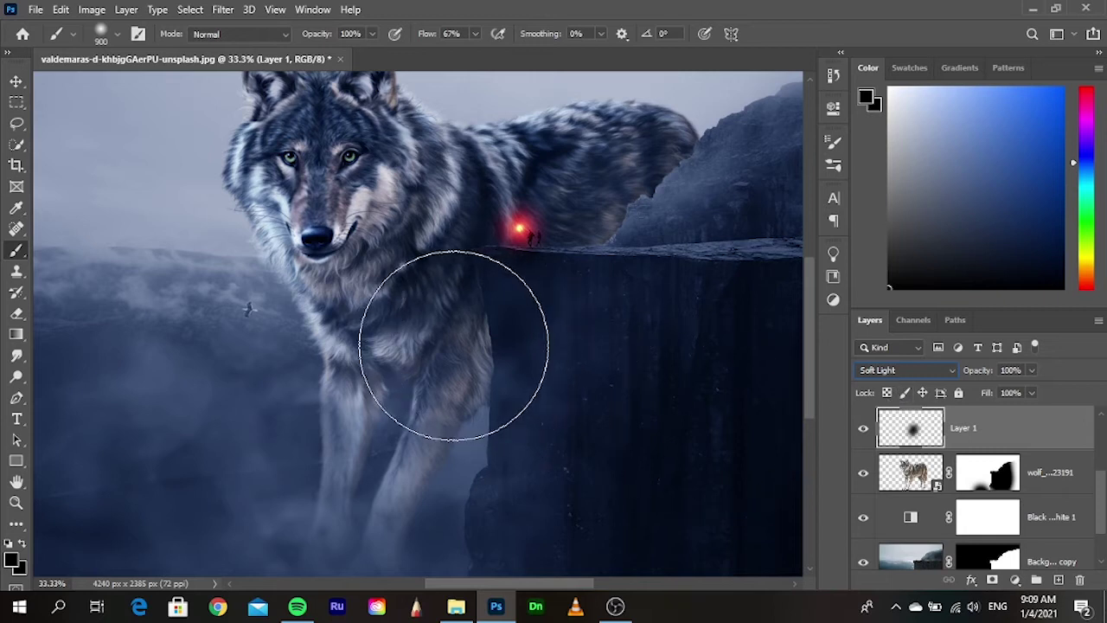
mouse_move(454, 344)
mouse_down()
mouse_move(368, 449)
mouse_move(371, 235)
mouse_up()
scroll(366, 346, down, 2)
drag(346, 191, 351, 290)
mouse_move(415, 276)
mouse_down()
mouse_move(435, 259)
mouse_move(309, 195)
mouse_move(366, 321)
mouse_move(423, 232)
mouse_move(494, 205)
mouse_move(573, 211)
mouse_move(611, 192)
mouse_move(621, 162)
mouse_move(637, 198)
mouse_move(626, 215)
mouse_up()
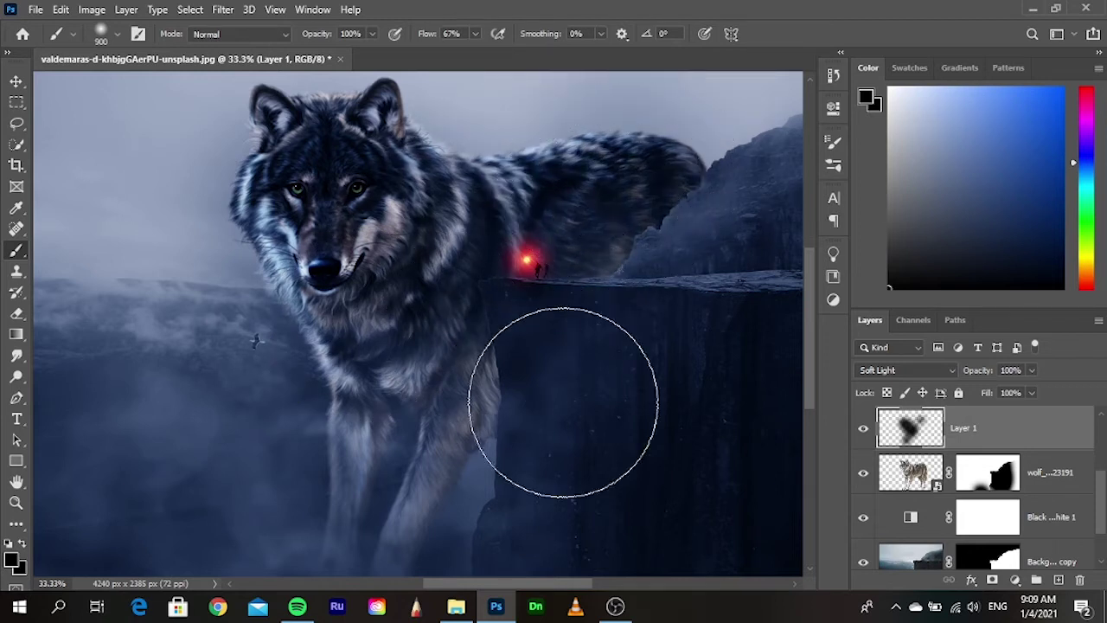
scroll(507, 248, up, 1)
scroll(464, 294, up, 1)
mouse_move(439, 331)
mouse_down()
mouse_move(486, 417)
mouse_move(649, 446)
mouse_up()
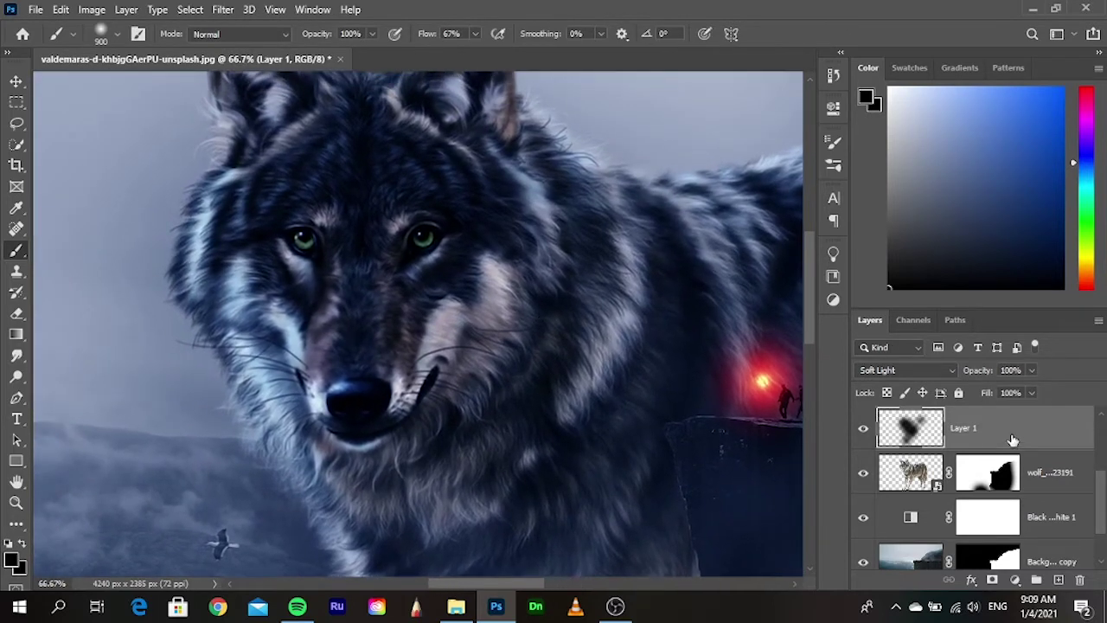
scroll(1020, 469, up, 2)
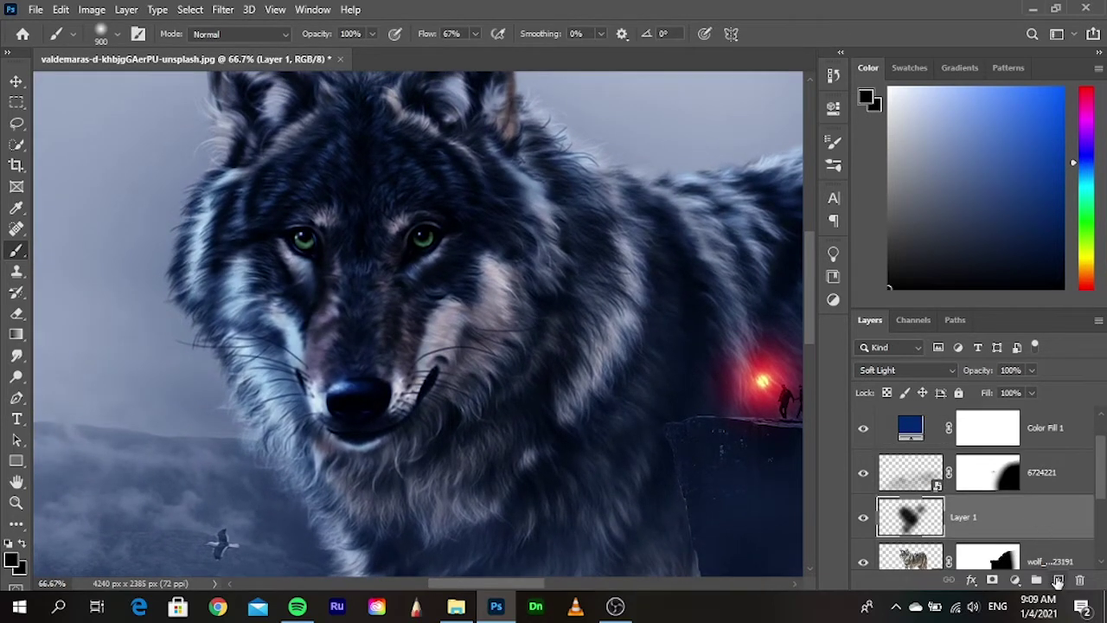
- On a new Layer 2, paint bright green size-80 dots over both wolf eyes
click(1057, 581)
drag(1087, 165, 1088, 210)
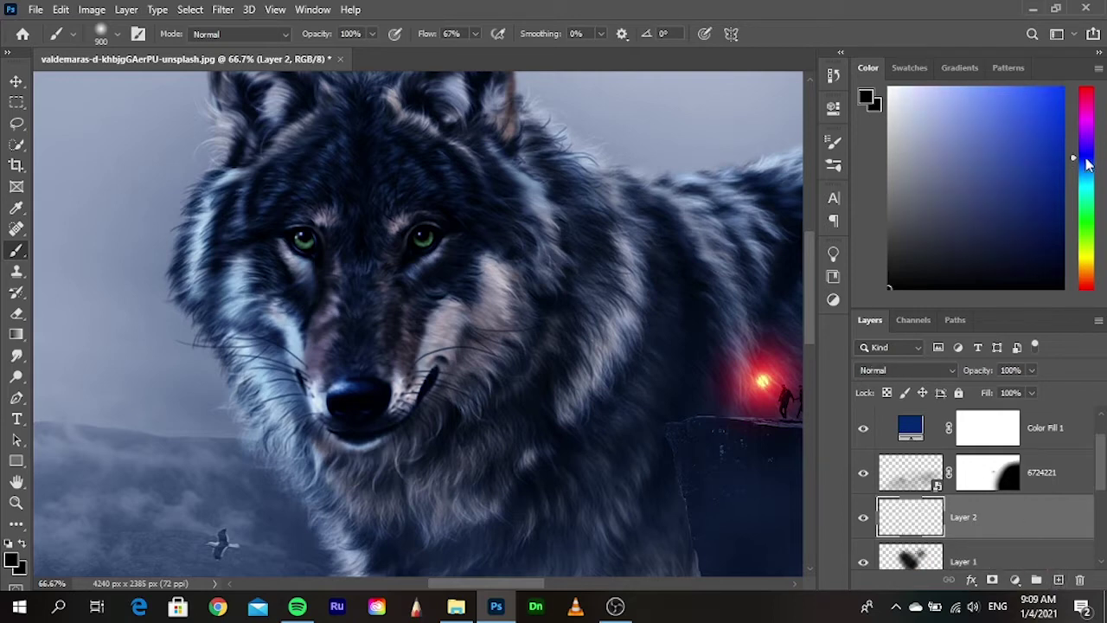
drag(984, 223, 1064, 87)
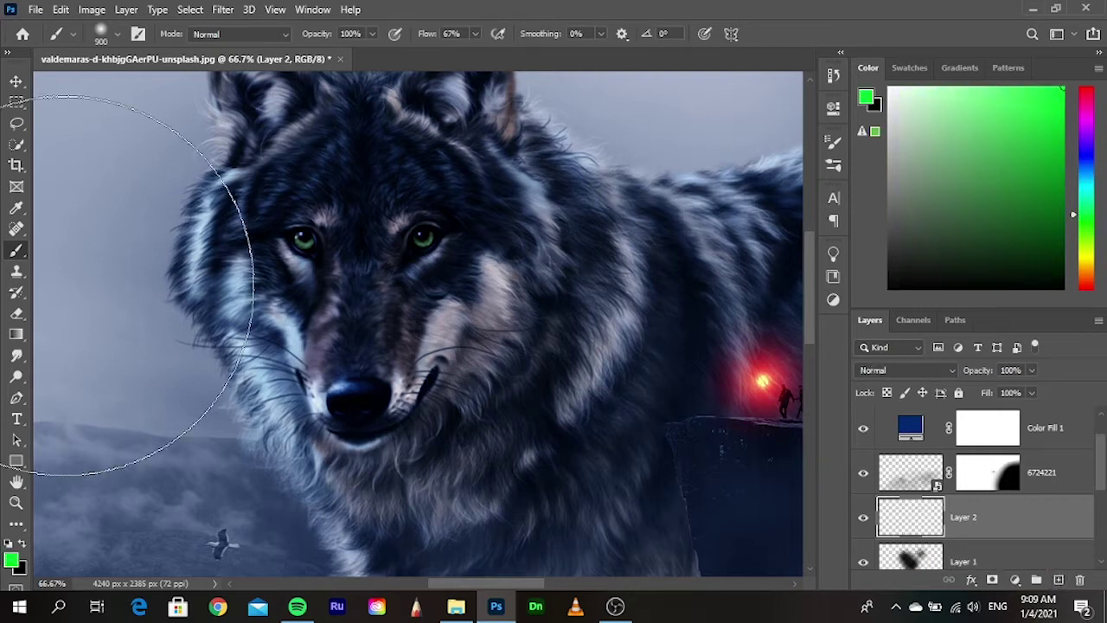
key(bracketleft)
key(bracketleft)
key(bracketleft)
key(bracketleft)
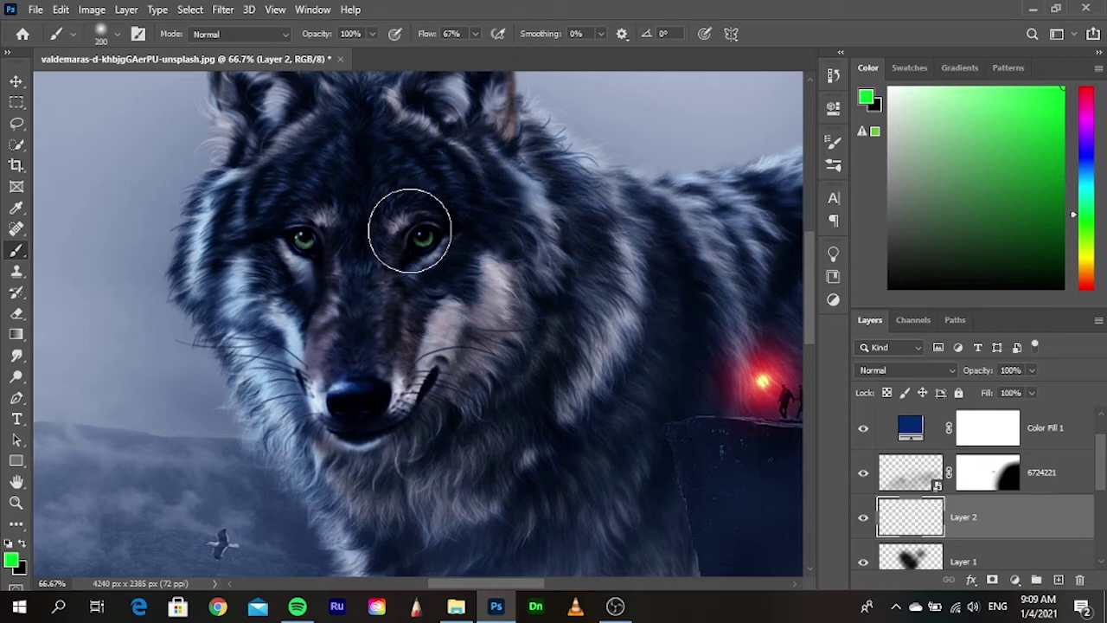
key(bracketleft)
key(bracketleft)
key(bracketleft)
key(bracketleft)
key(bracketleft)
key(bracketleft)
key(bracketleft)
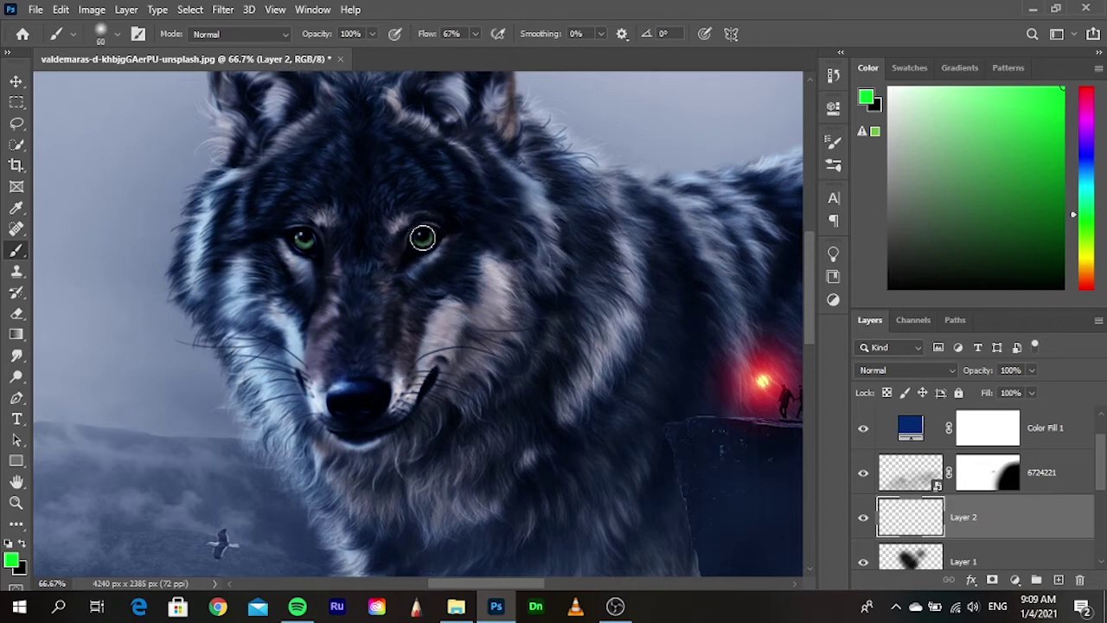
click(422, 238)
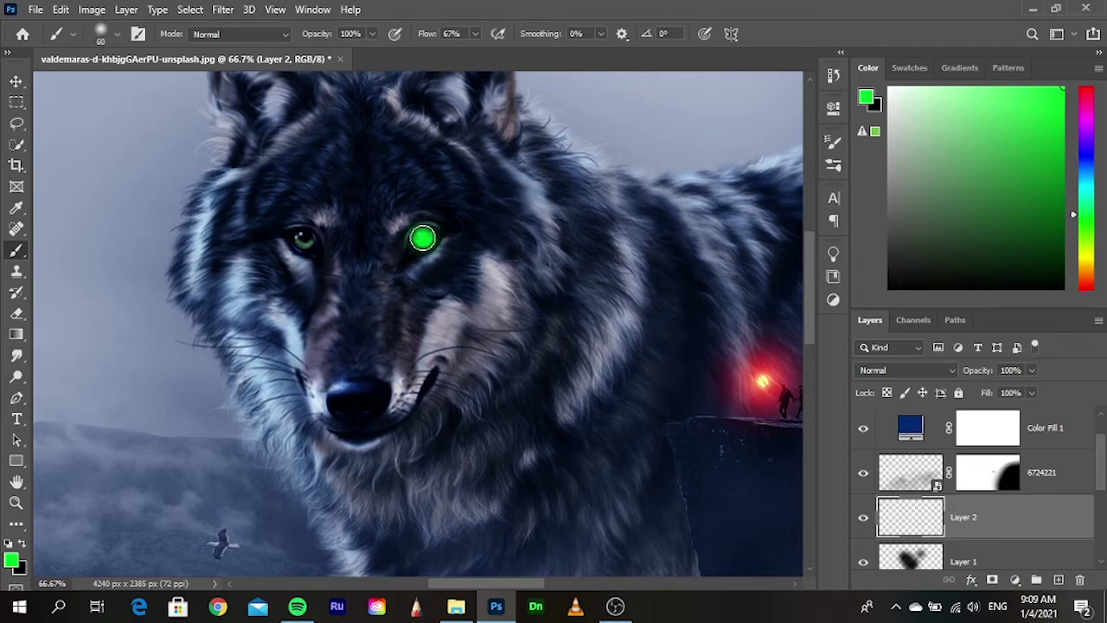
click(303, 240)
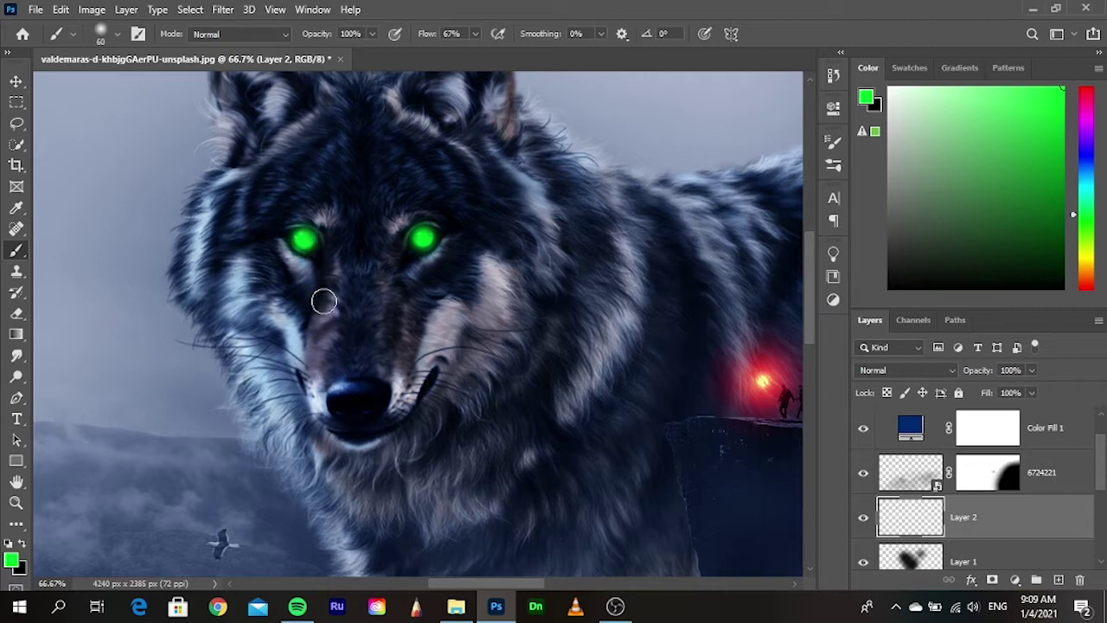
- Blend Layer 2 as Lighter Color and drag in the kindpng_430915 smoke image
click(17, 81)
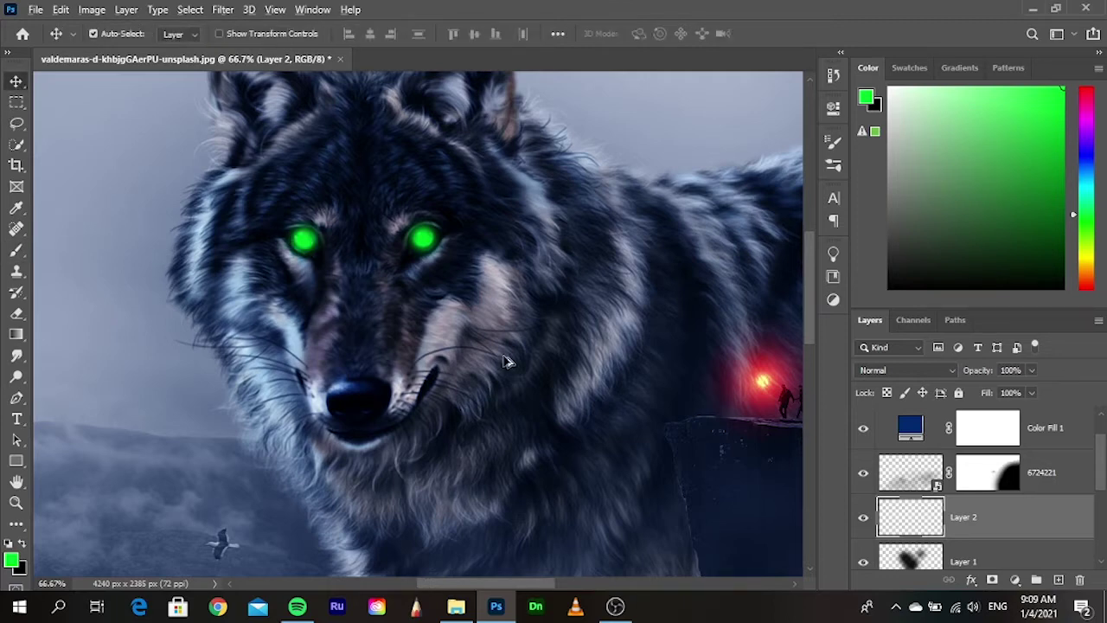
scroll(510, 362, down, 2)
click(933, 370)
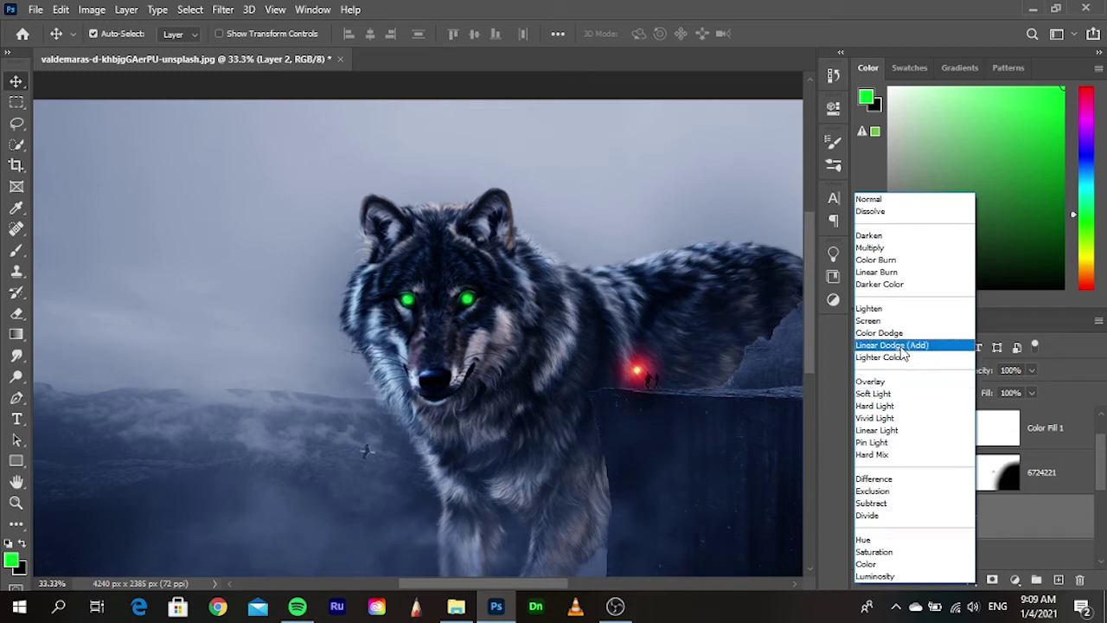
click(902, 356)
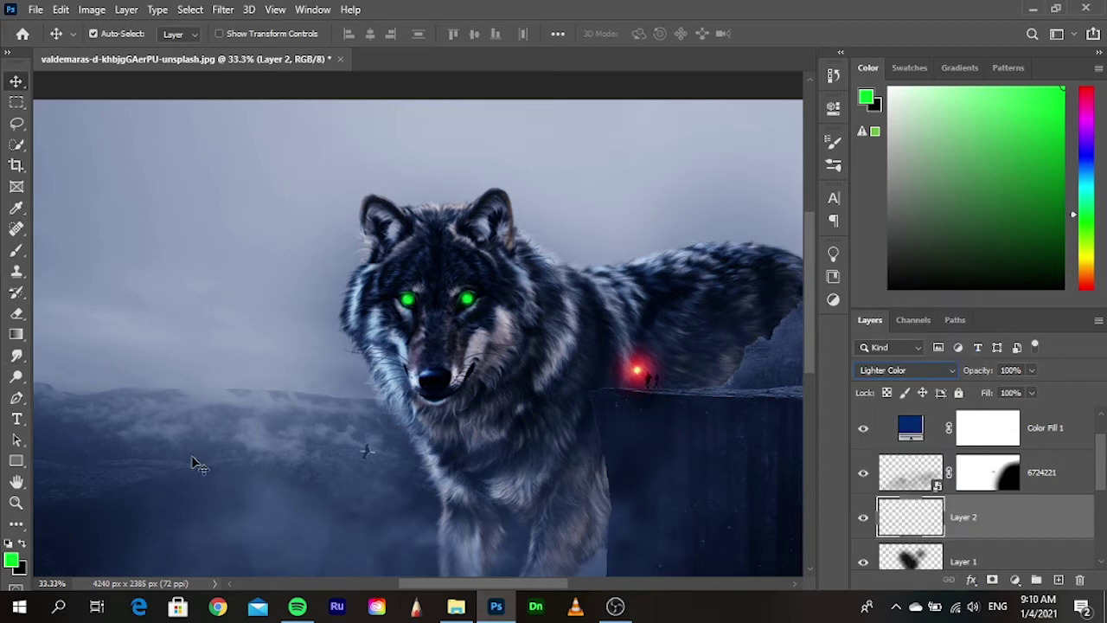
click(456, 606)
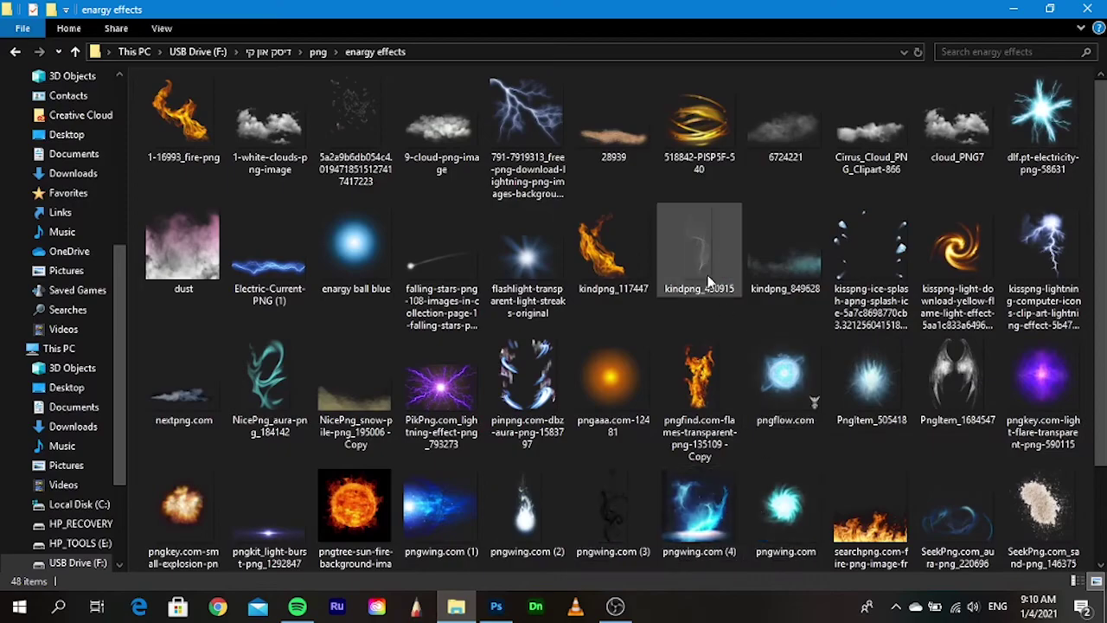
mouse_move(699, 251)
mouse_down()
mouse_move(459, 515)
mouse_move(355, 264)
mouse_up()
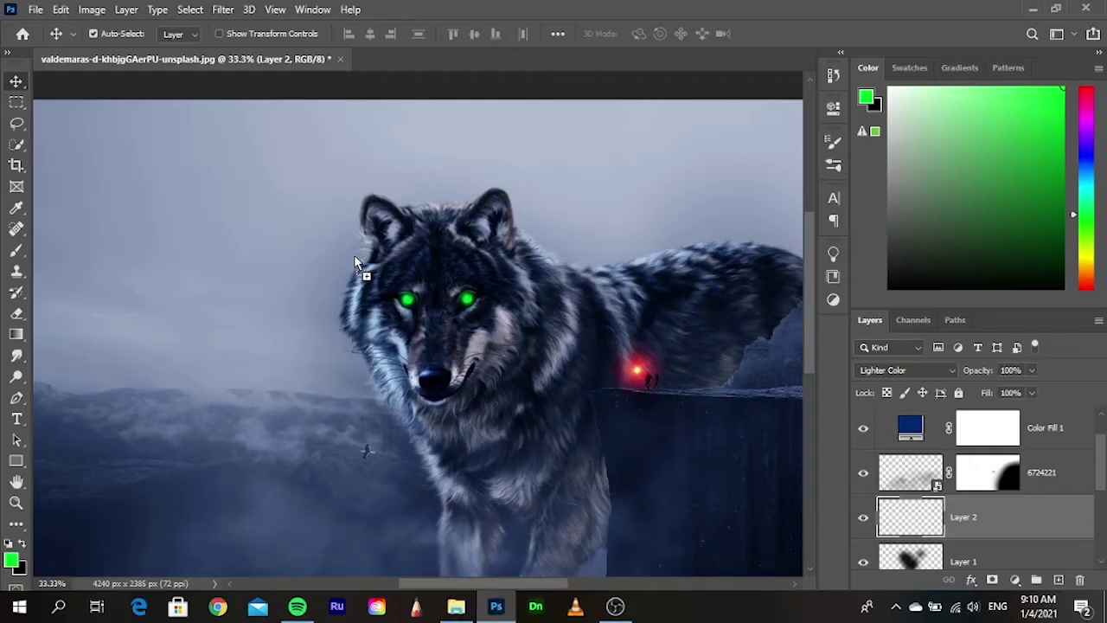
- Place the kindpng_430915 smoke image rotated about -37° beside the wolf's head
drag(431, 349, 431, 348)
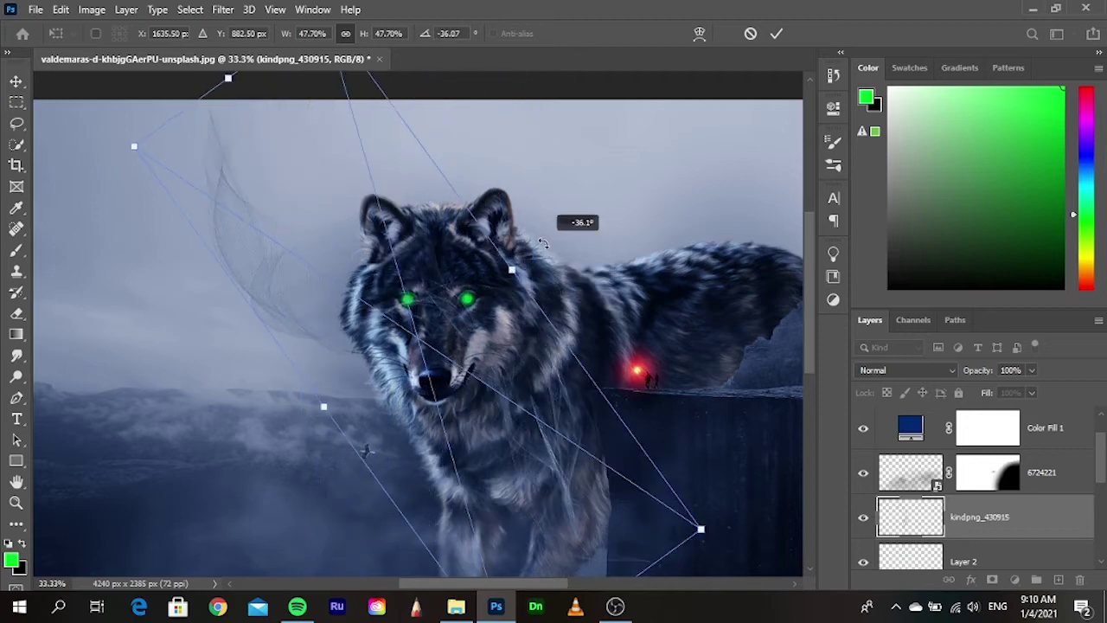
drag(567, 339, 536, 248)
drag(518, 408, 291, 183)
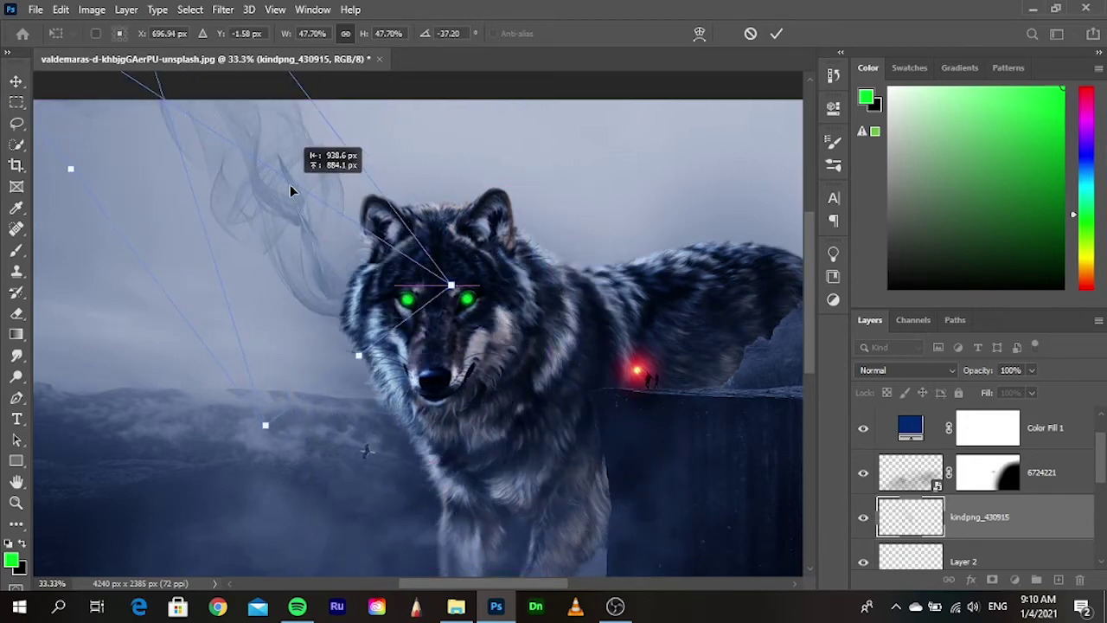
scroll(350, 316, up, 1)
scroll(350, 316, up, 1)
scroll(439, 352, up, 1)
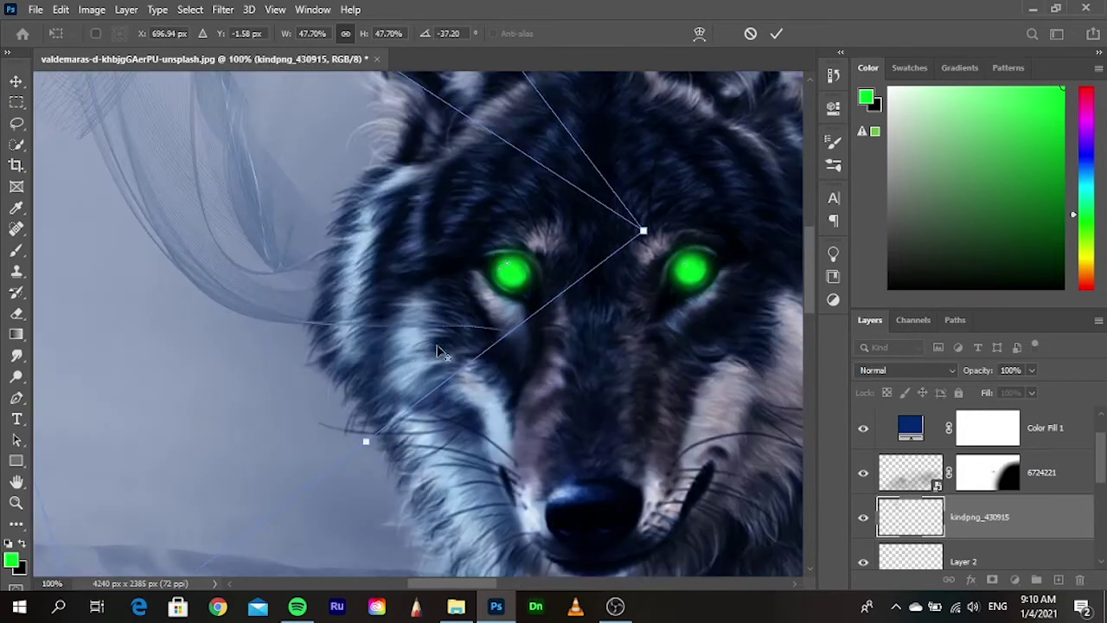
drag(420, 317, 424, 276)
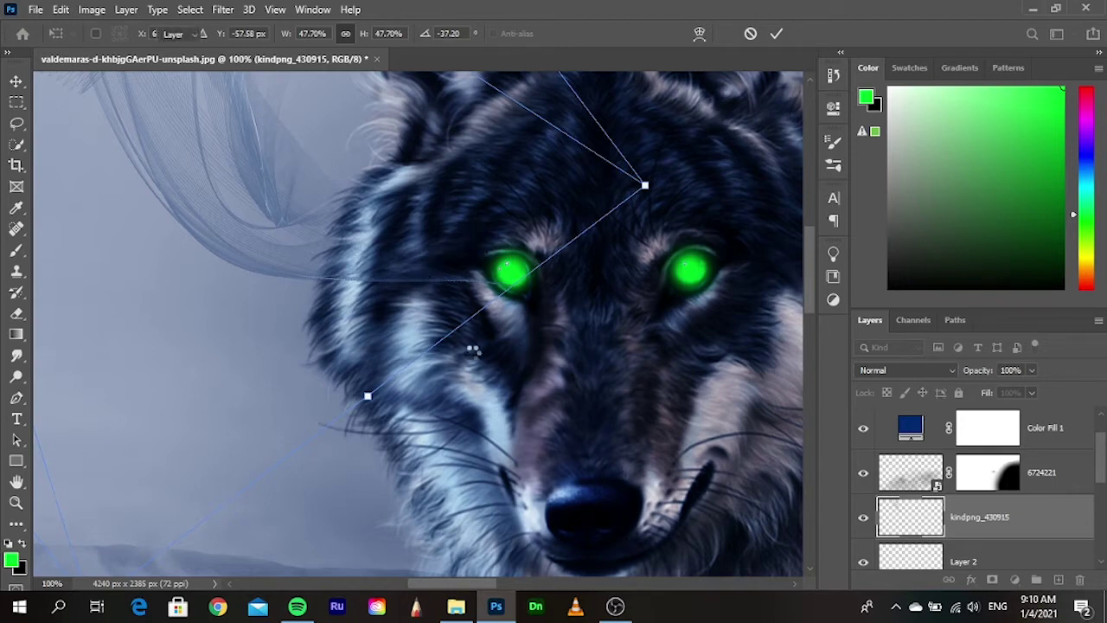
key(Return)
scroll(514, 366, down, 1)
scroll(511, 370, down, 1)
scroll(519, 372, down, 1)
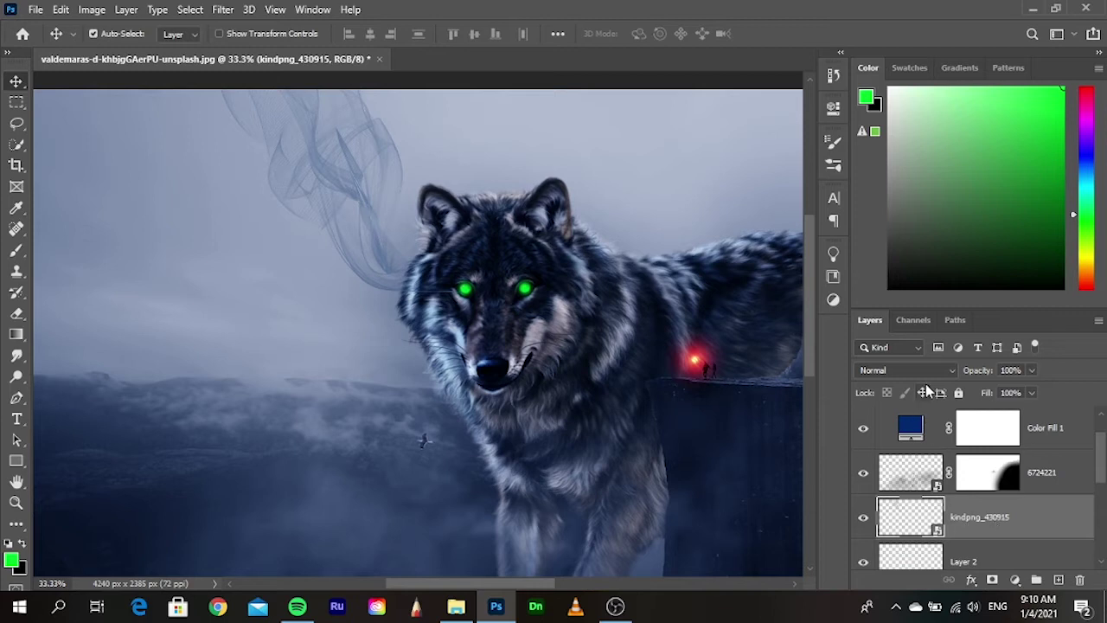
- Add a black Color Overlay effect to the smoke layer
drag(988, 186, 888, 316)
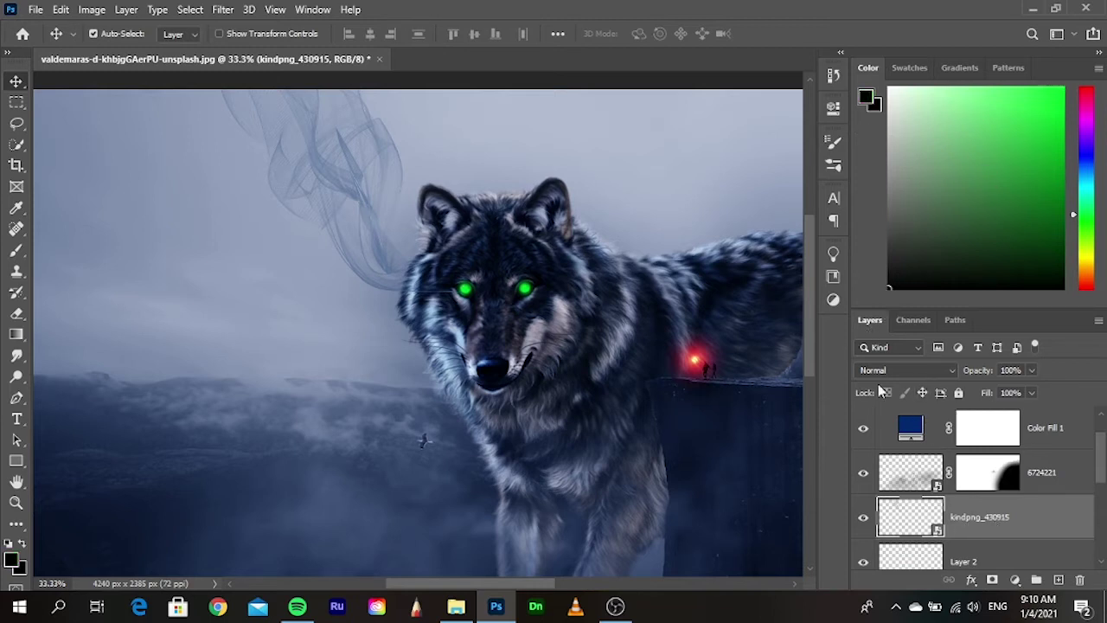
click(970, 579)
click(1007, 517)
drag(848, 131, 599, 324)
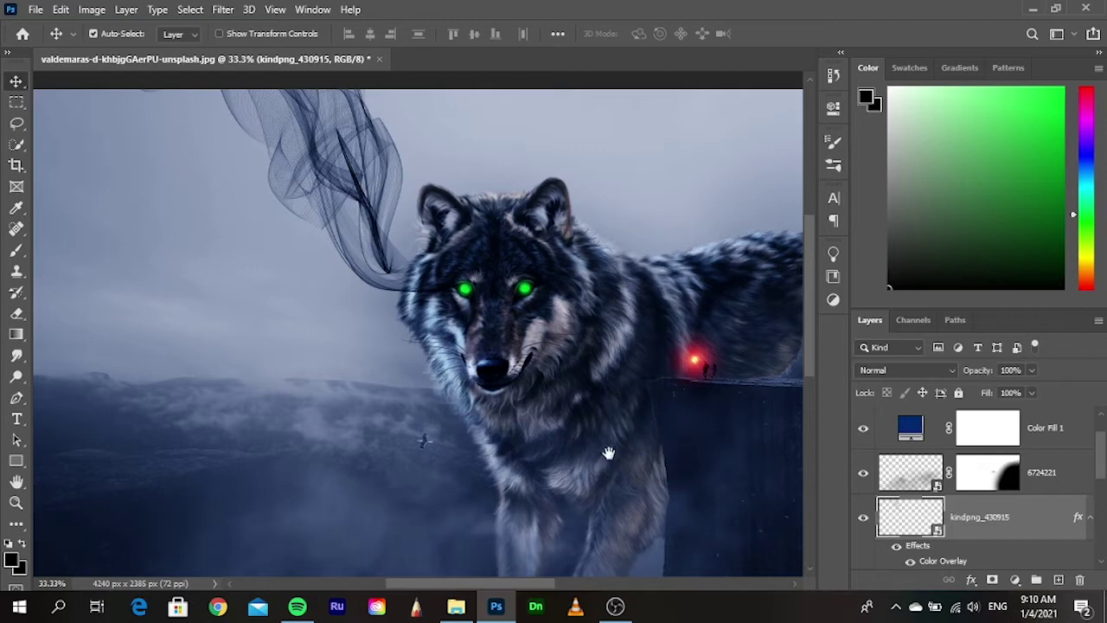
drag(608, 452, 539, 366)
scroll(522, 396, down, 1)
scroll(547, 427, down, 1)
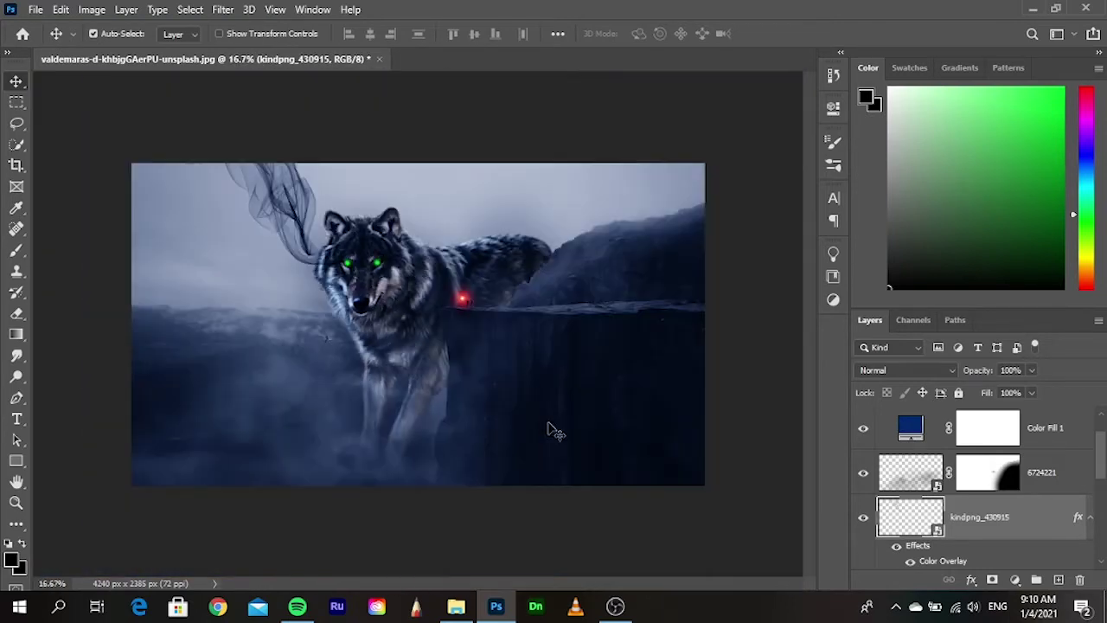
scroll(470, 319, up, 2)
- Add a new empty Layer 3 above the wolf layer
scroll(470, 319, up, 2)
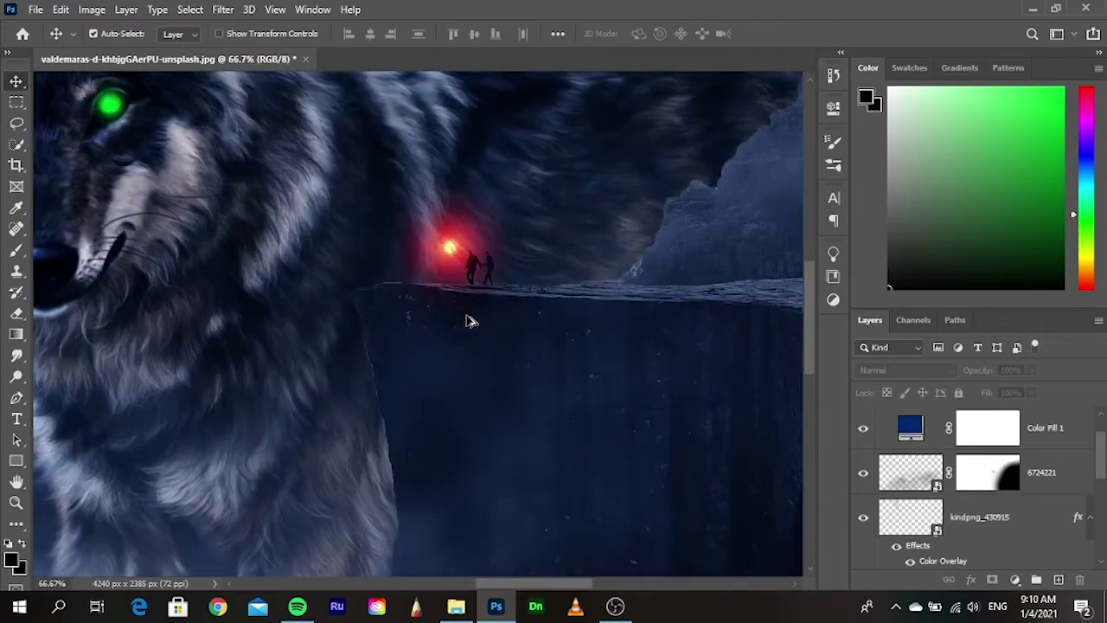
scroll(490, 330, up, 1)
scroll(487, 321, up, 2)
scroll(467, 357, up, 1)
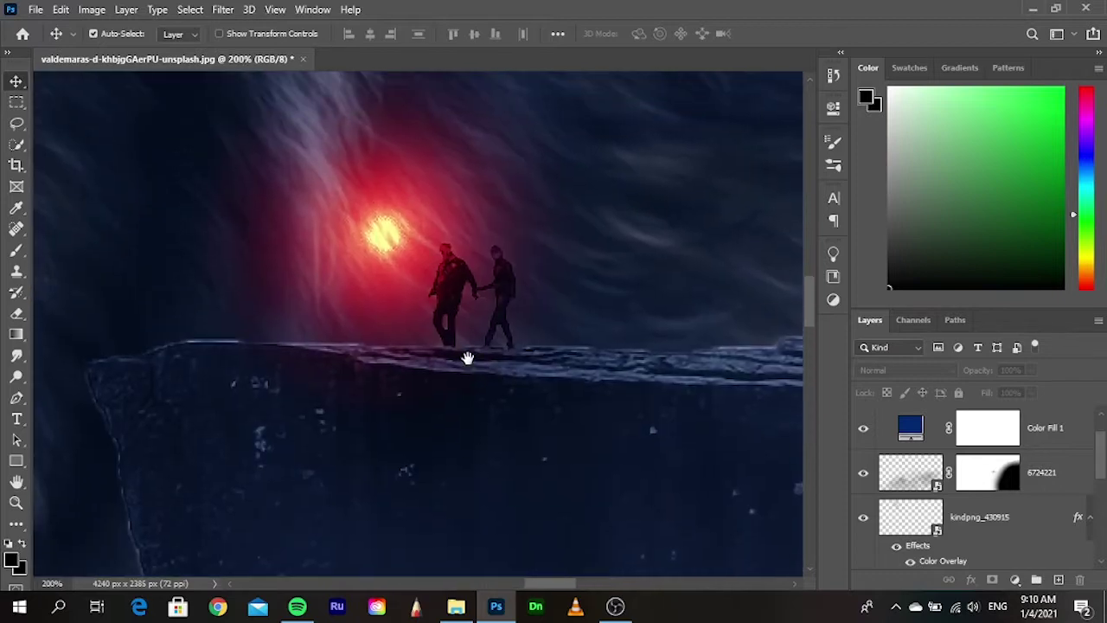
scroll(952, 485, down, 2)
scroll(971, 490, down, 2)
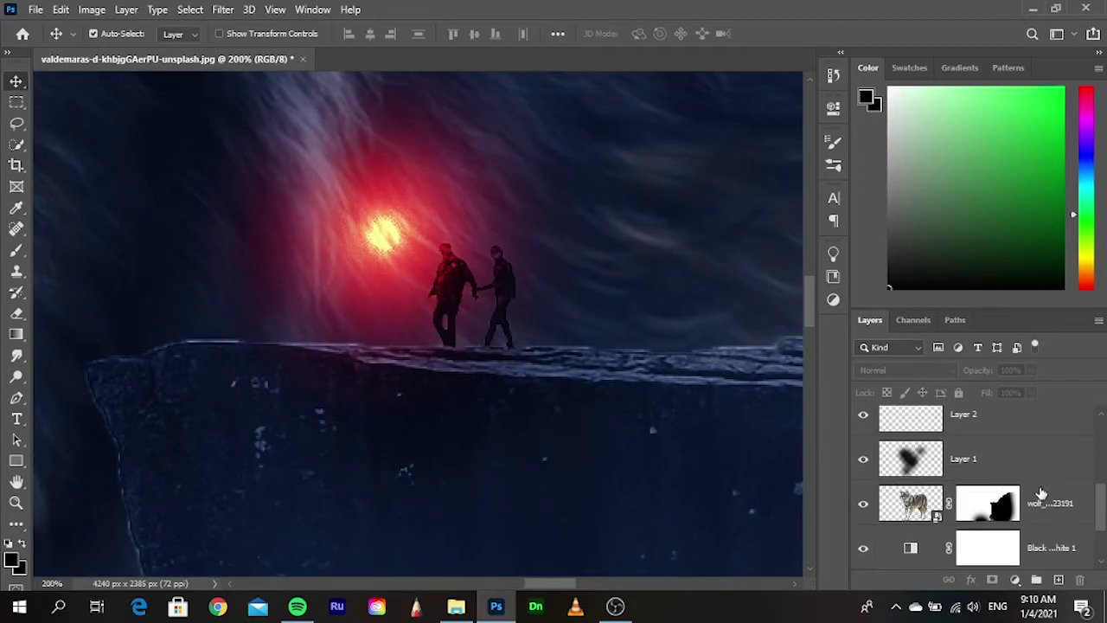
click(1041, 499)
click(1059, 580)
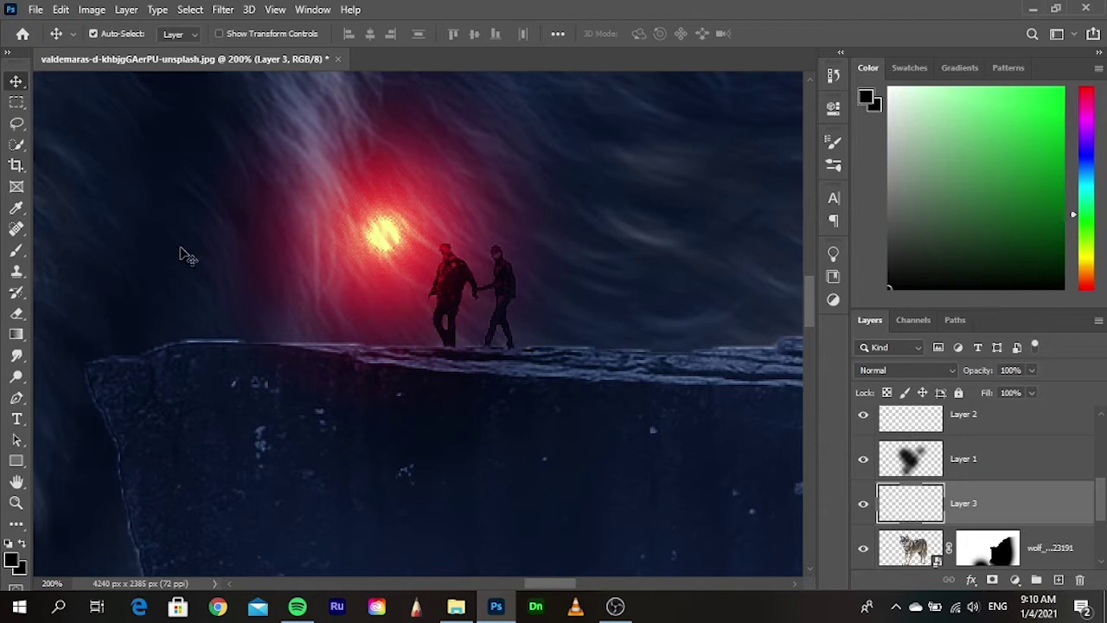
- Paint a soft pale yellow glow over the two cliff-top figures
click(17, 210)
click(414, 249)
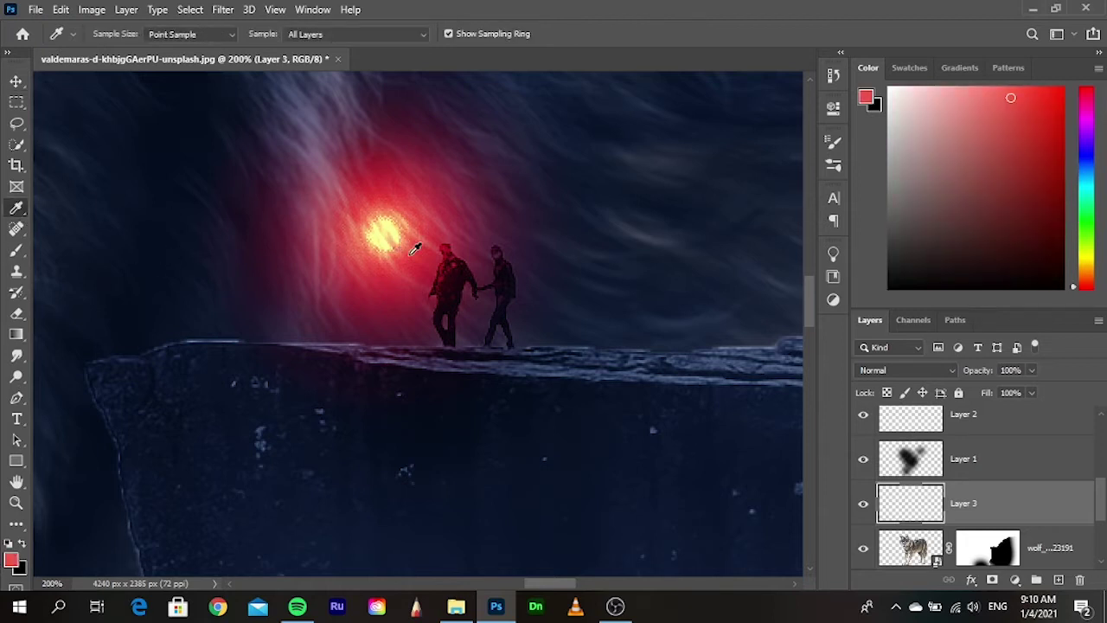
click(397, 234)
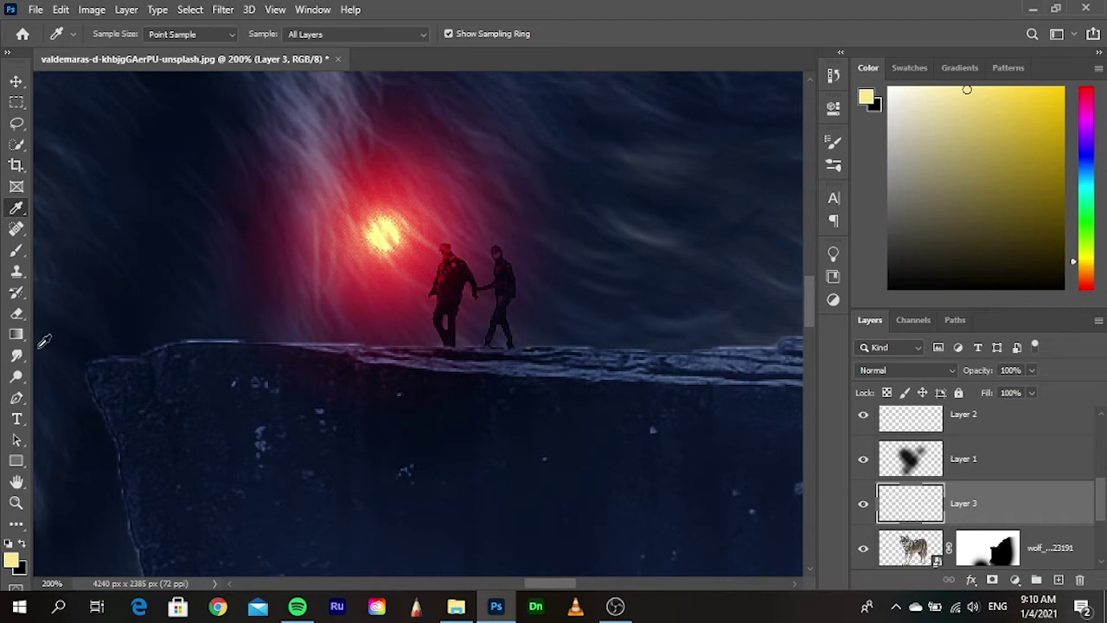
click(18, 251)
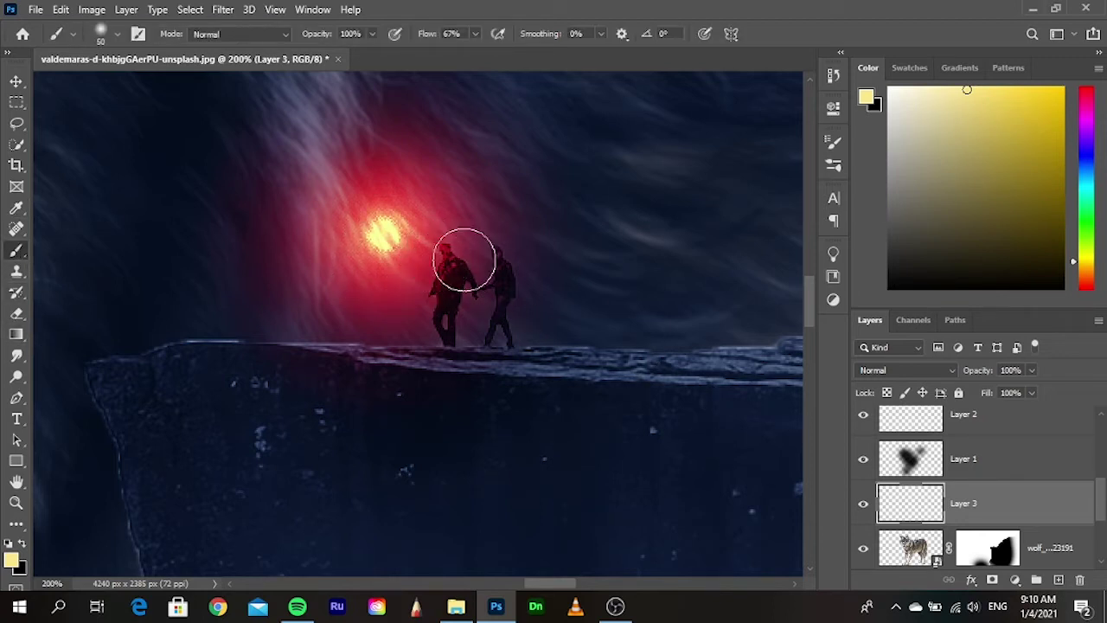
mouse_move(468, 261)
mouse_down()
mouse_move(443, 278)
mouse_move(437, 320)
mouse_move(477, 300)
mouse_move(470, 321)
mouse_move(489, 337)
mouse_up()
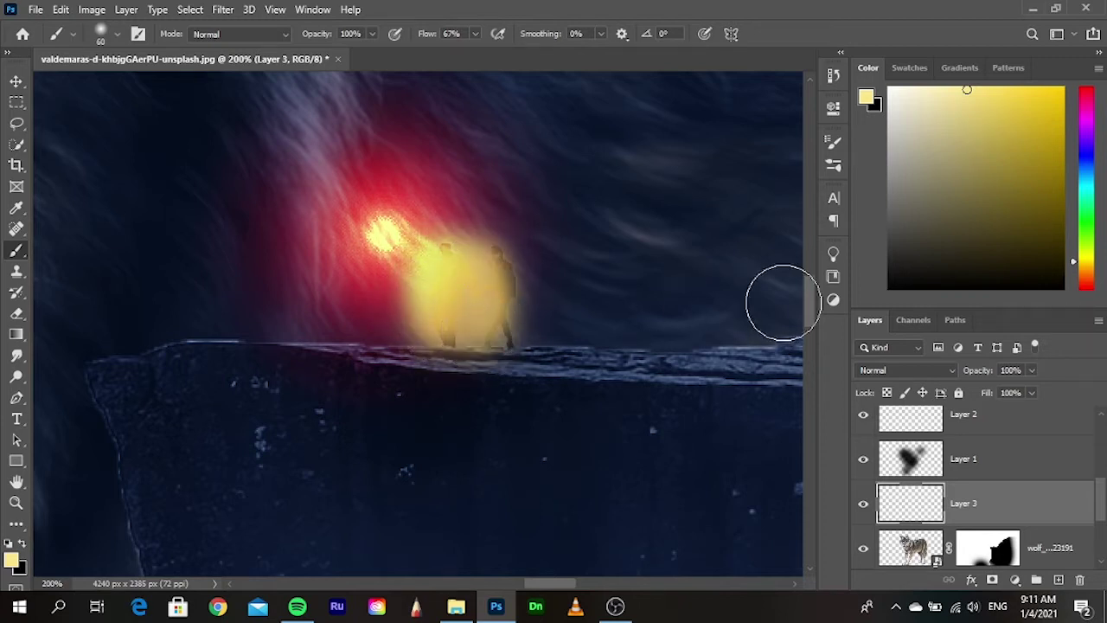
- Blend the yellow glow layer as Overlay and deselect it
click(945, 373)
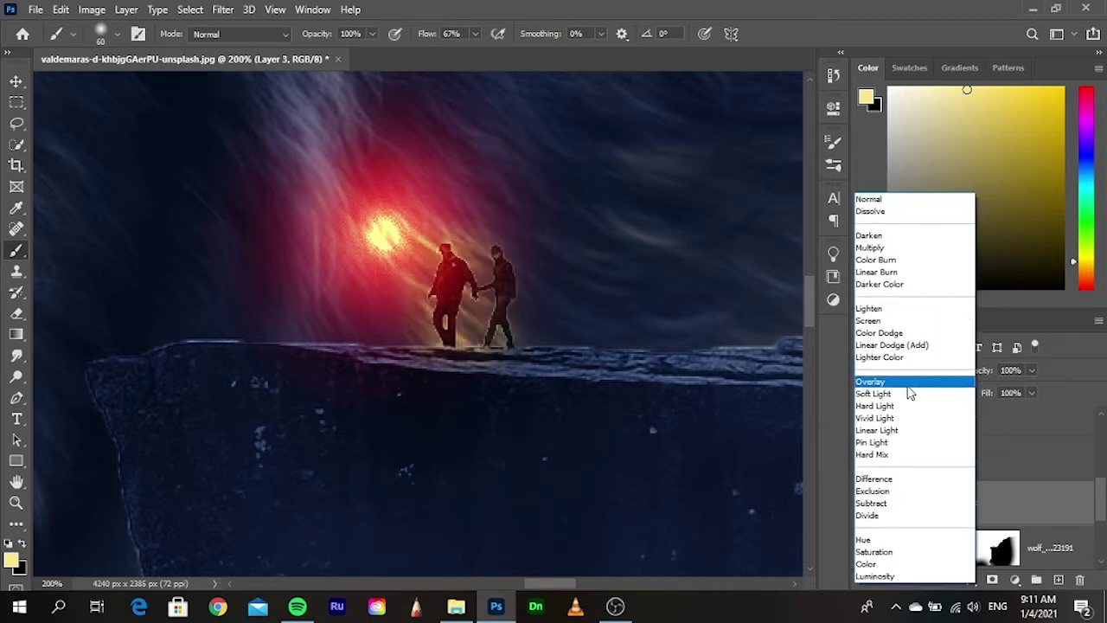
click(908, 387)
click(16, 82)
scroll(475, 387, down, 1)
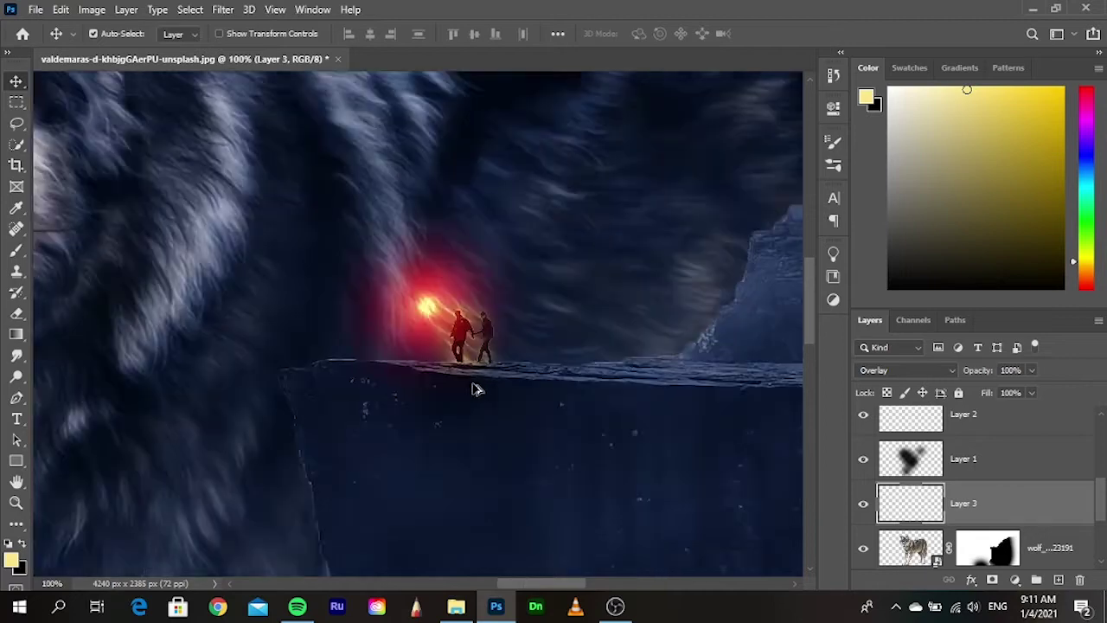
scroll(500, 400, down, 2)
scroll(557, 423, down, 1)
drag(609, 425, 603, 388)
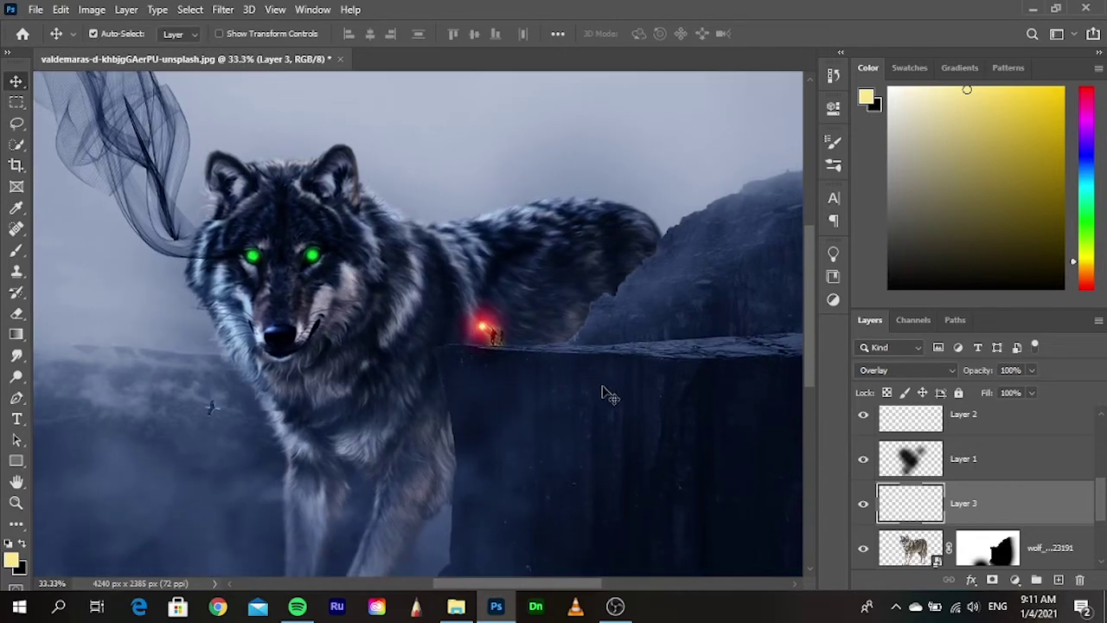
scroll(603, 388, down, 1)
click(516, 122)
scroll(519, 365, down, 1)
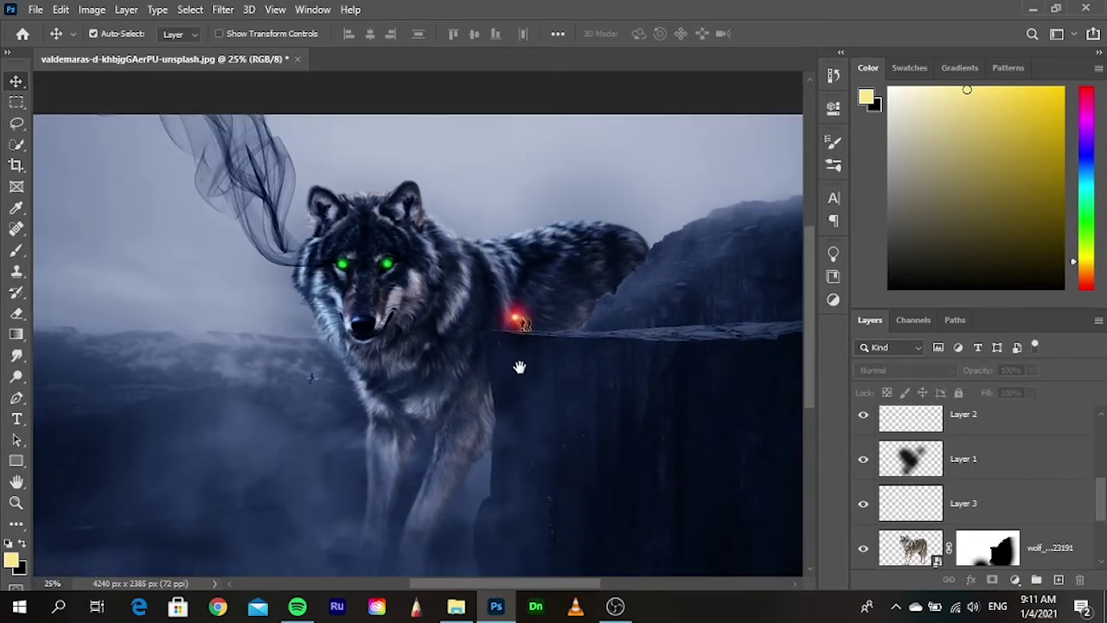
scroll(502, 369, down, 1)
scroll(498, 385, down, 1)
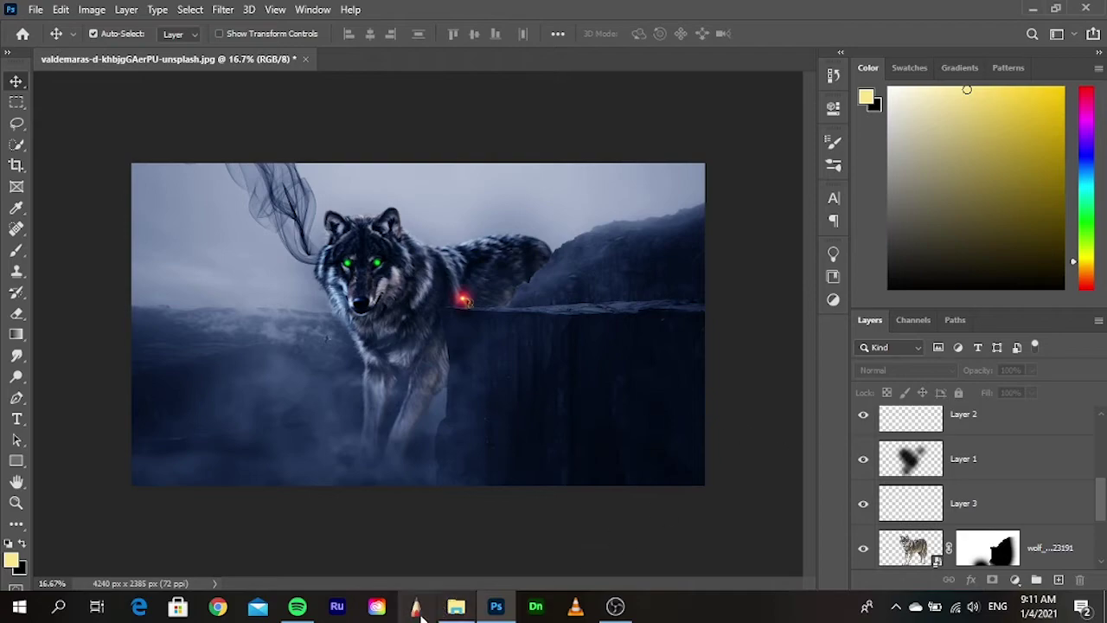
- Find the 'unnamed' glow image in the energy effects folder and drag it toward Photoshop
click(454, 606)
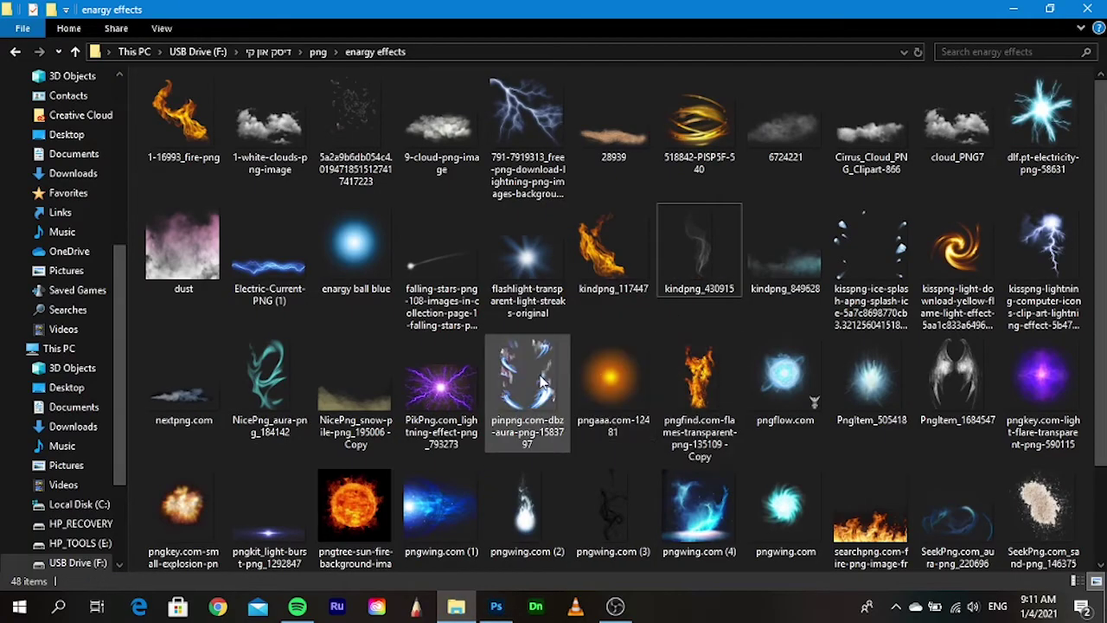
scroll(477, 413, down, 2)
scroll(476, 413, up, 2)
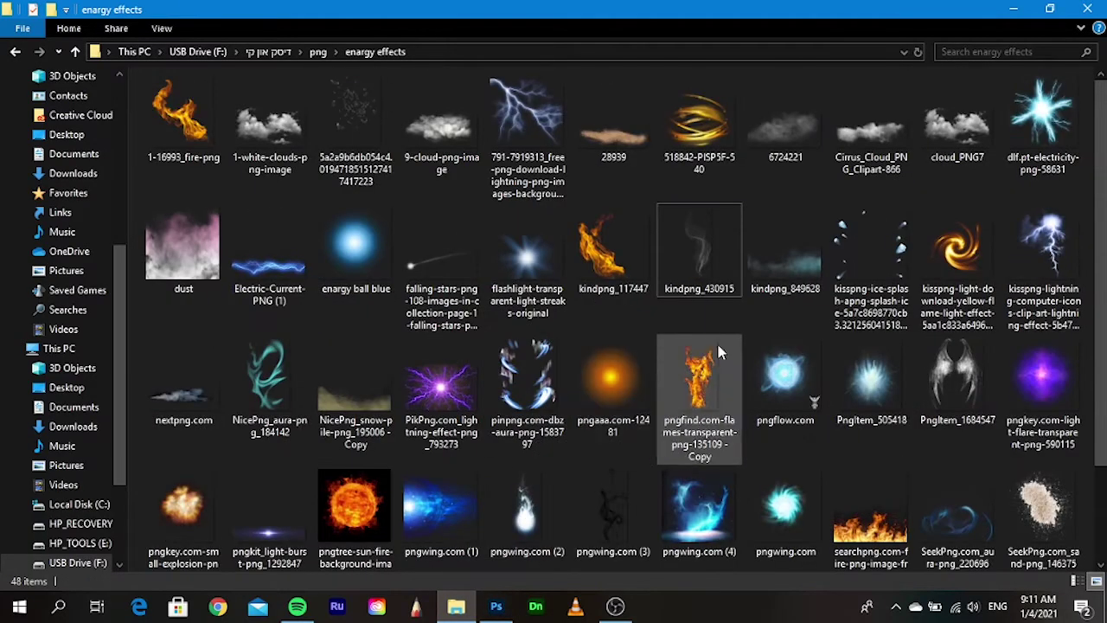
scroll(874, 426, down, 2)
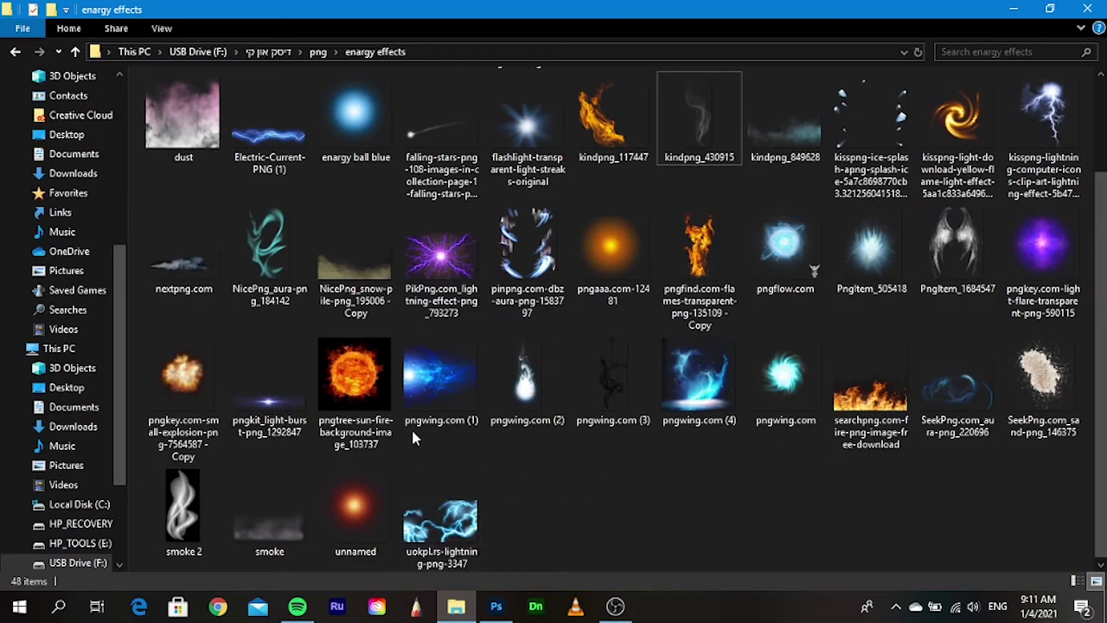
drag(336, 505, 612, 460)
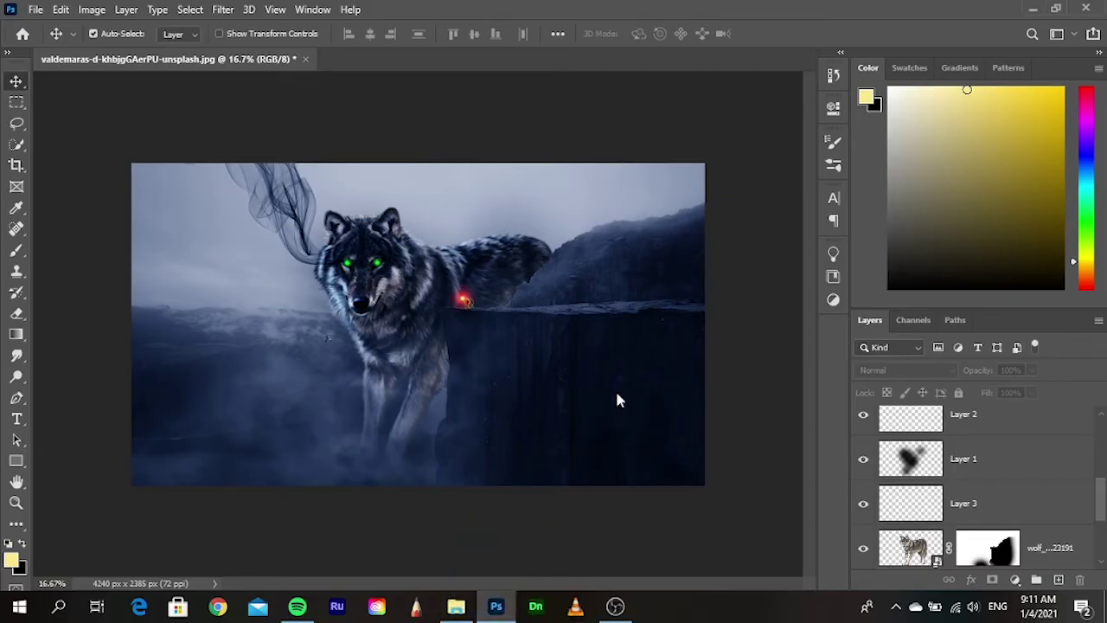
- Place the unnamed glow image, enlarged about 780% and stretched along the left edge
drag(616, 400, 617, 400)
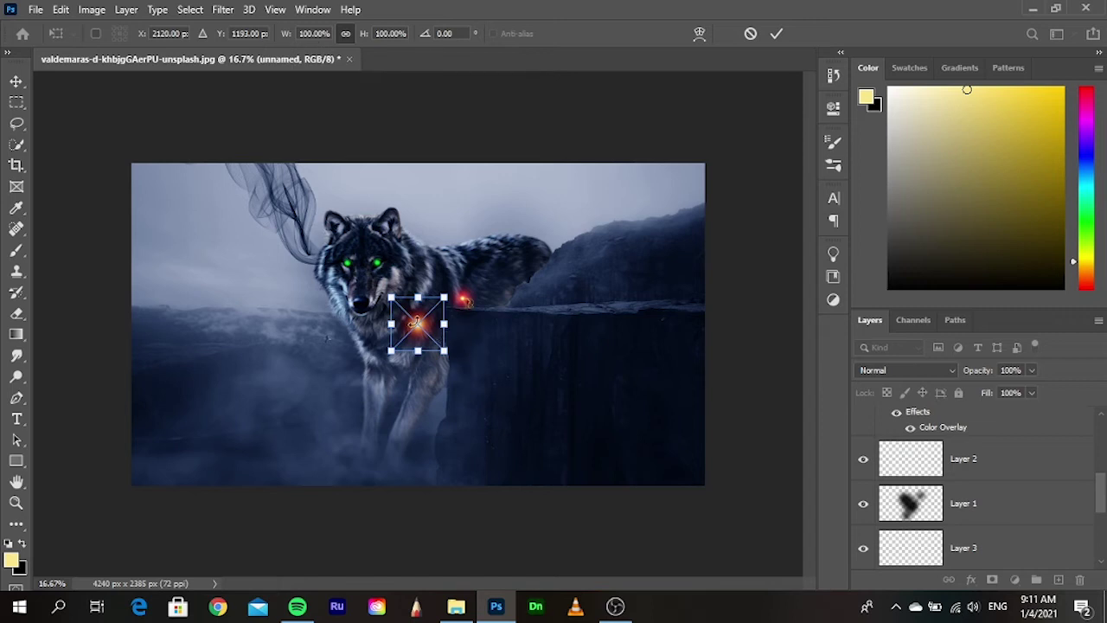
drag(424, 344, 608, 389)
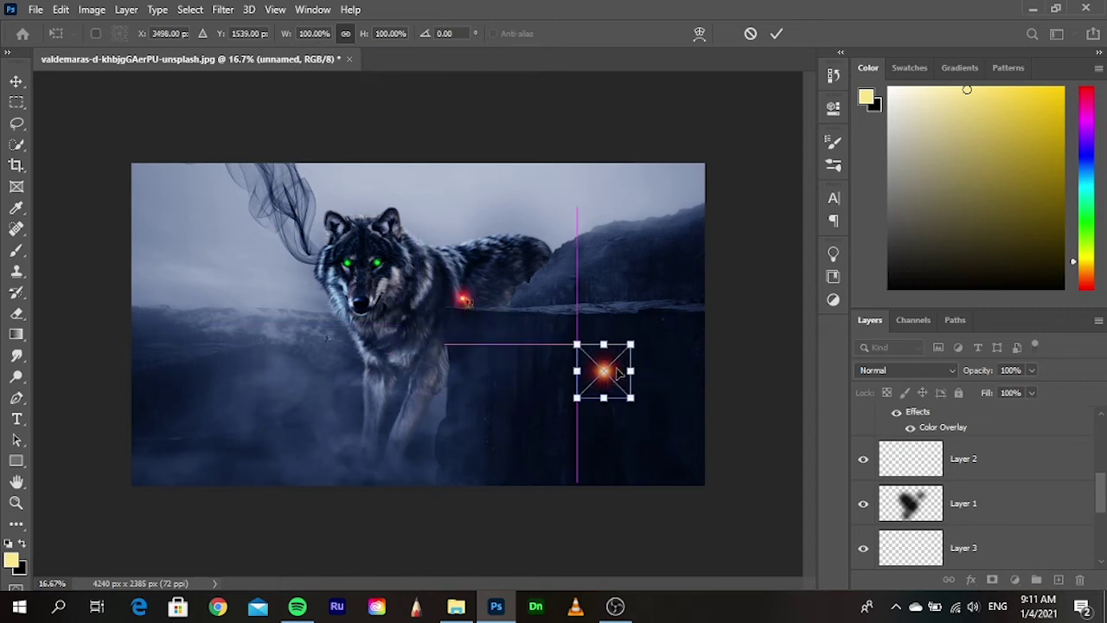
drag(631, 344, 791, 205)
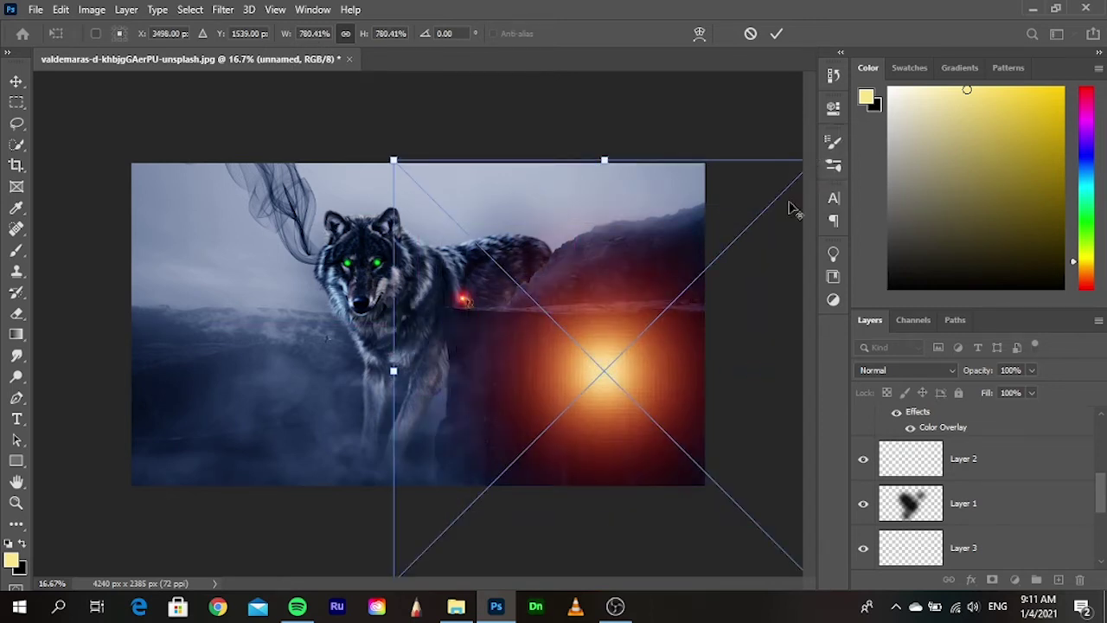
mouse_move(356, 363)
mouse_down()
mouse_move(276, 389)
mouse_move(168, 309)
mouse_up()
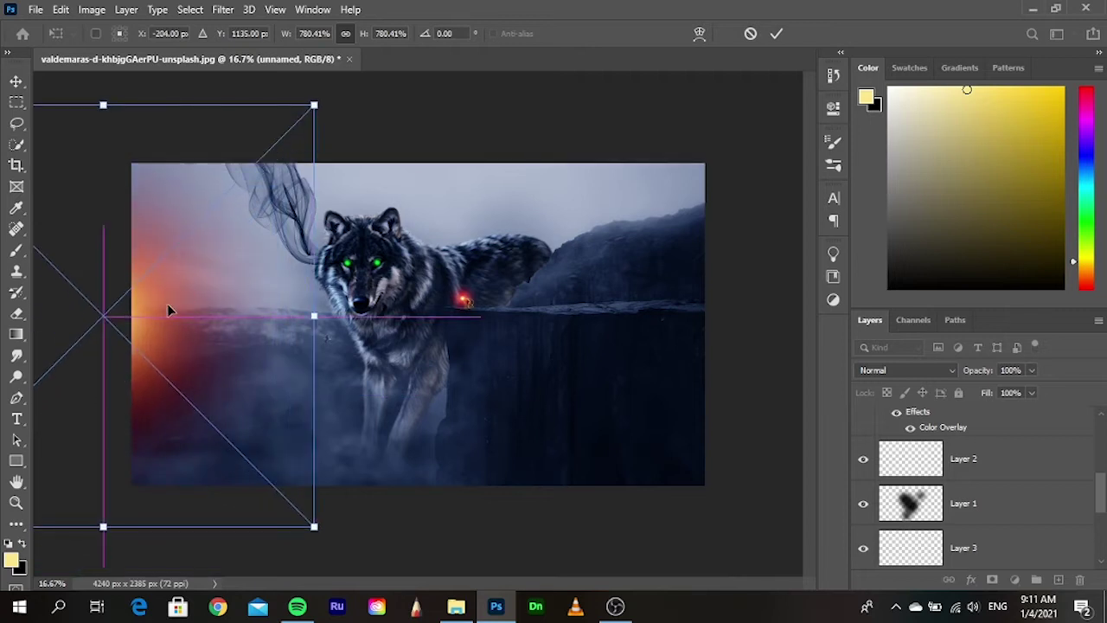
drag(314, 315, 477, 316)
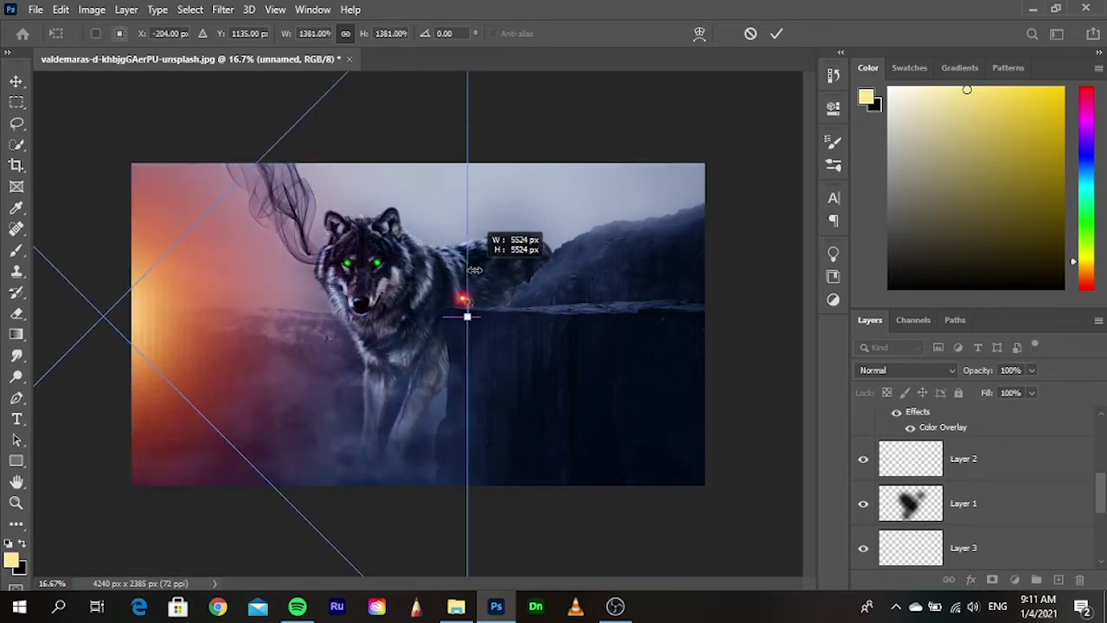
key(Return)
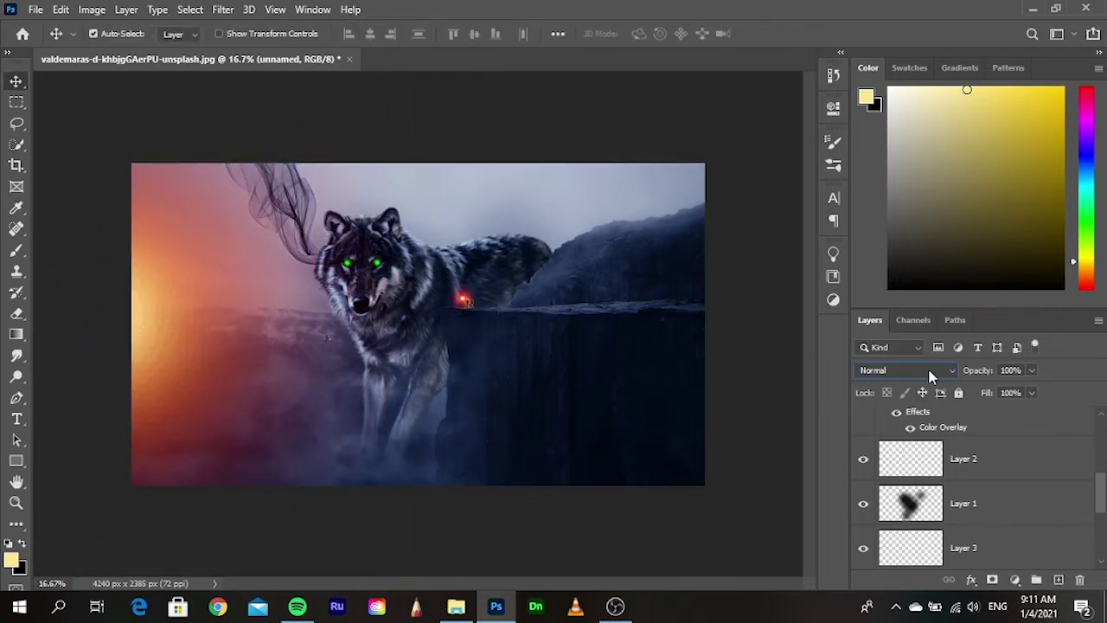
click(931, 374)
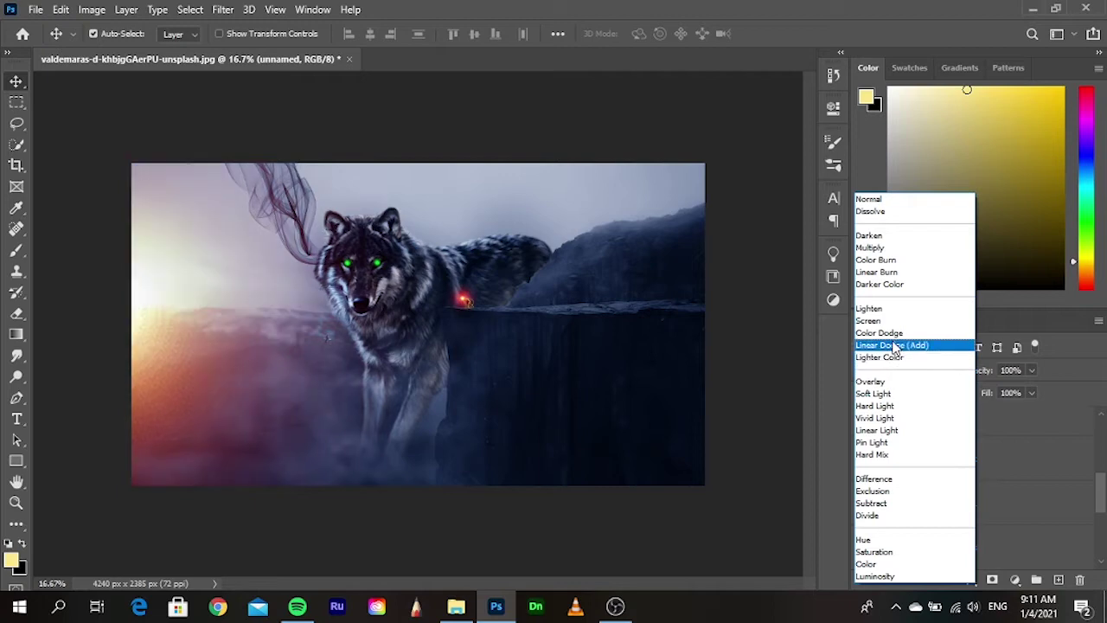
click(798, 369)
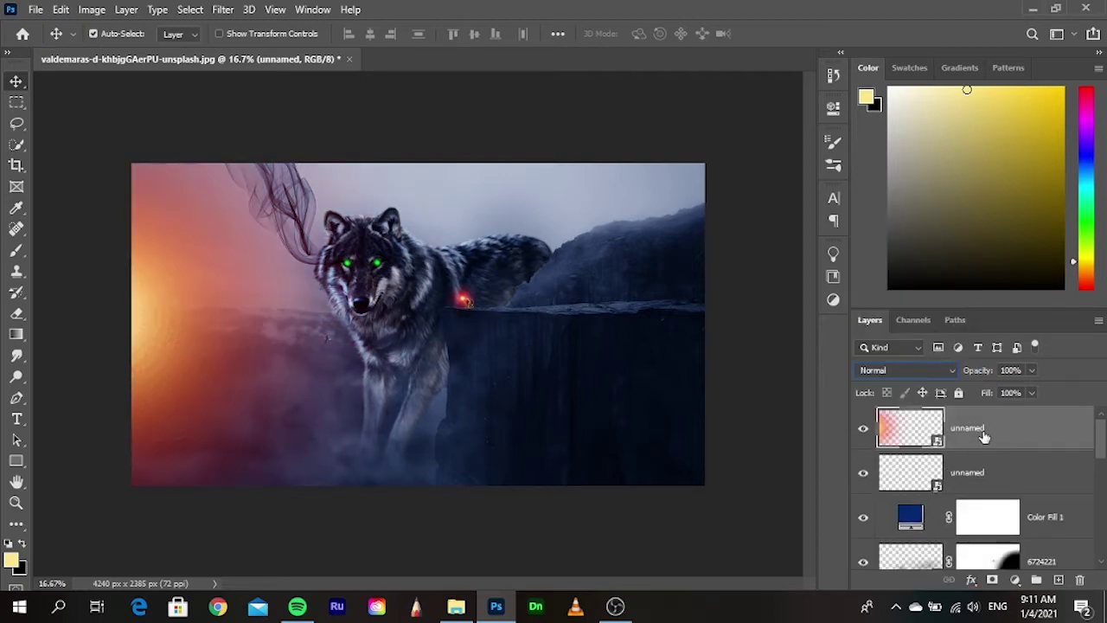
- Delete the orange glow layer and select the unnamed layer above Color Fill 1
right_click(986, 436)
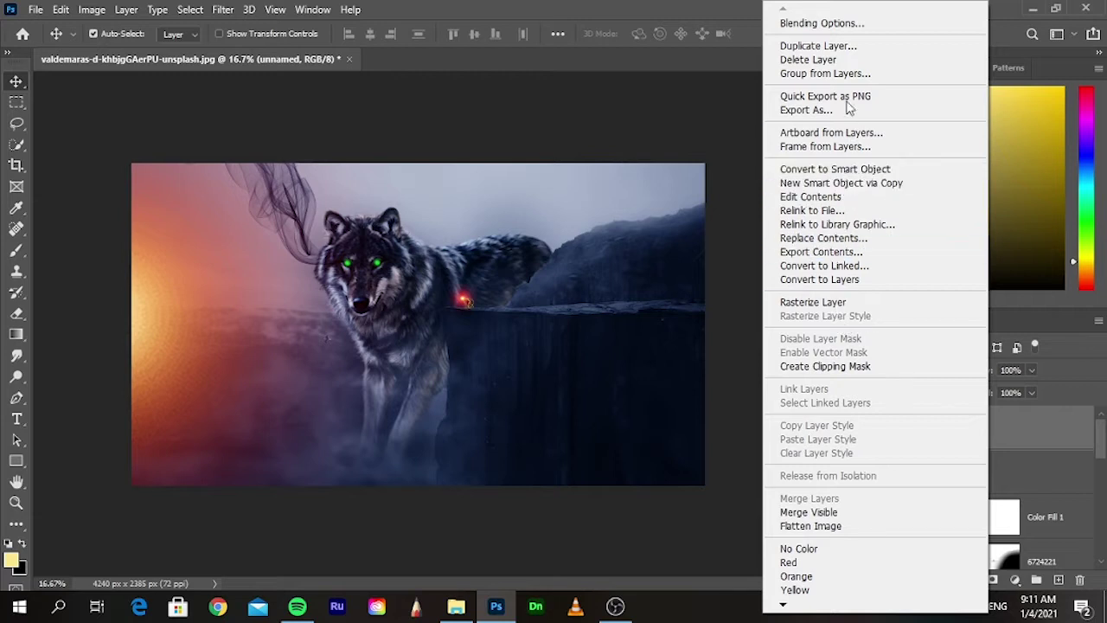
click(813, 59)
click(478, 235)
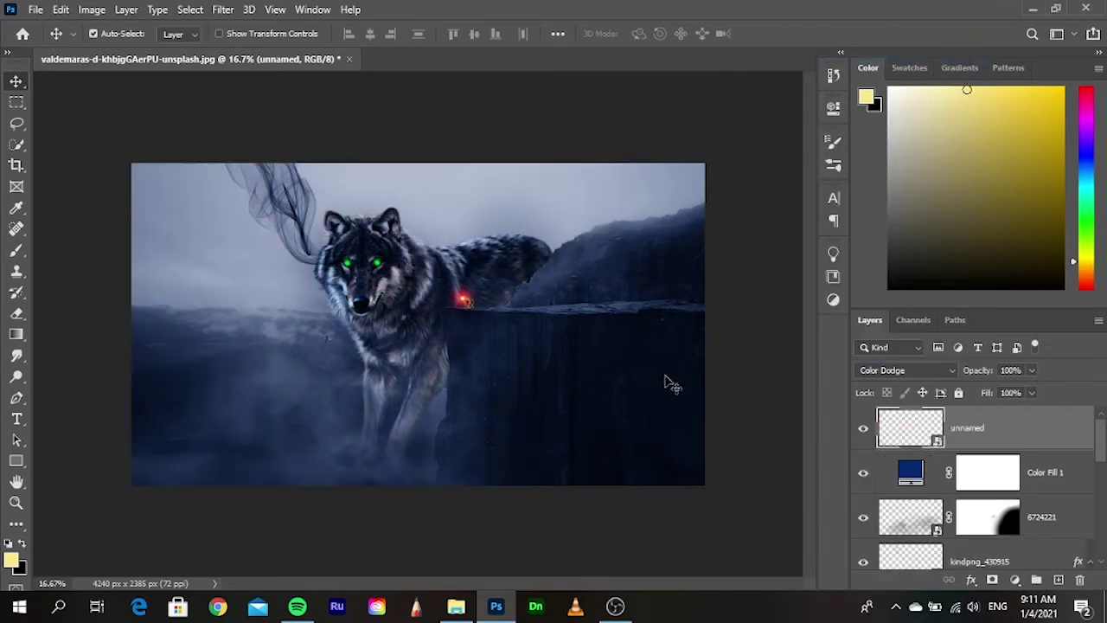
click(1045, 479)
click(1018, 438)
- Add a dark green Solid Color fill layer blended as Overlay
click(1015, 580)
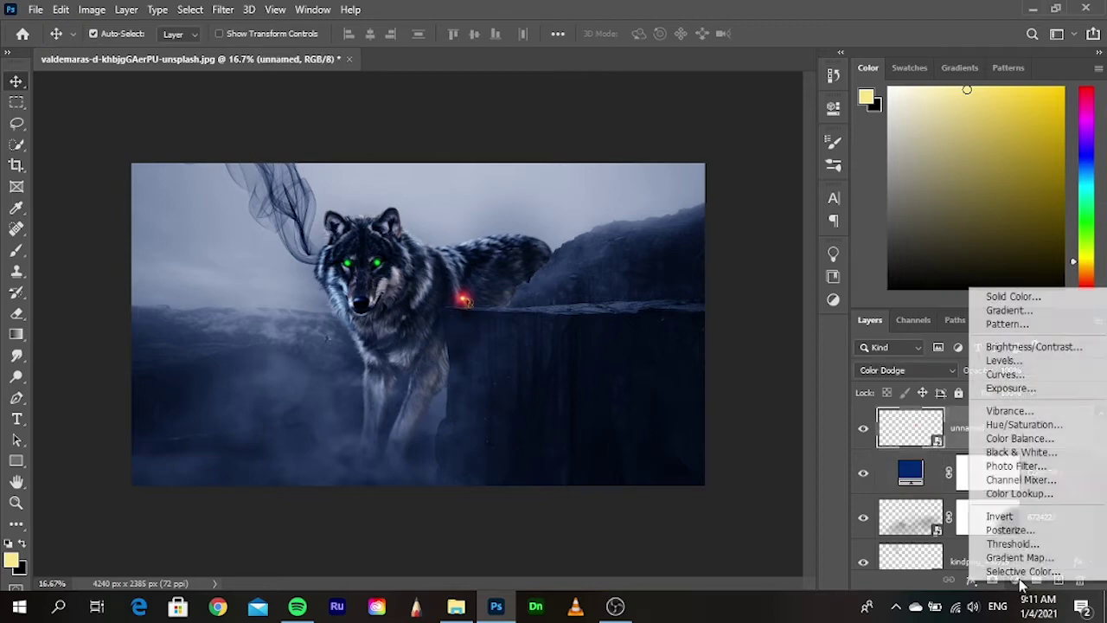
click(1014, 296)
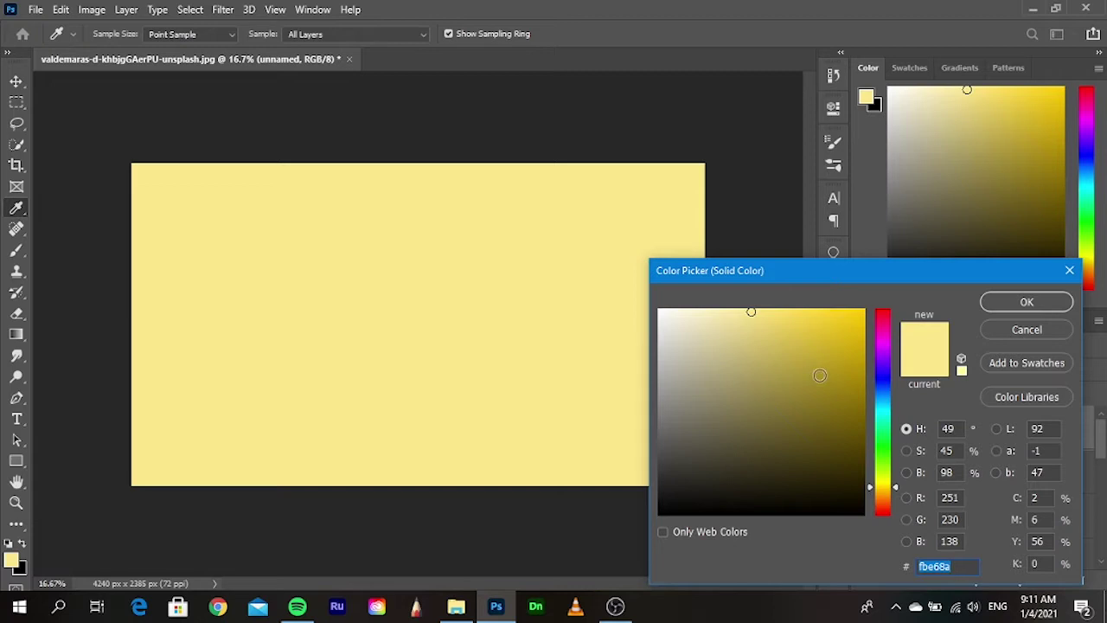
click(837, 396)
drag(883, 489, 882, 450)
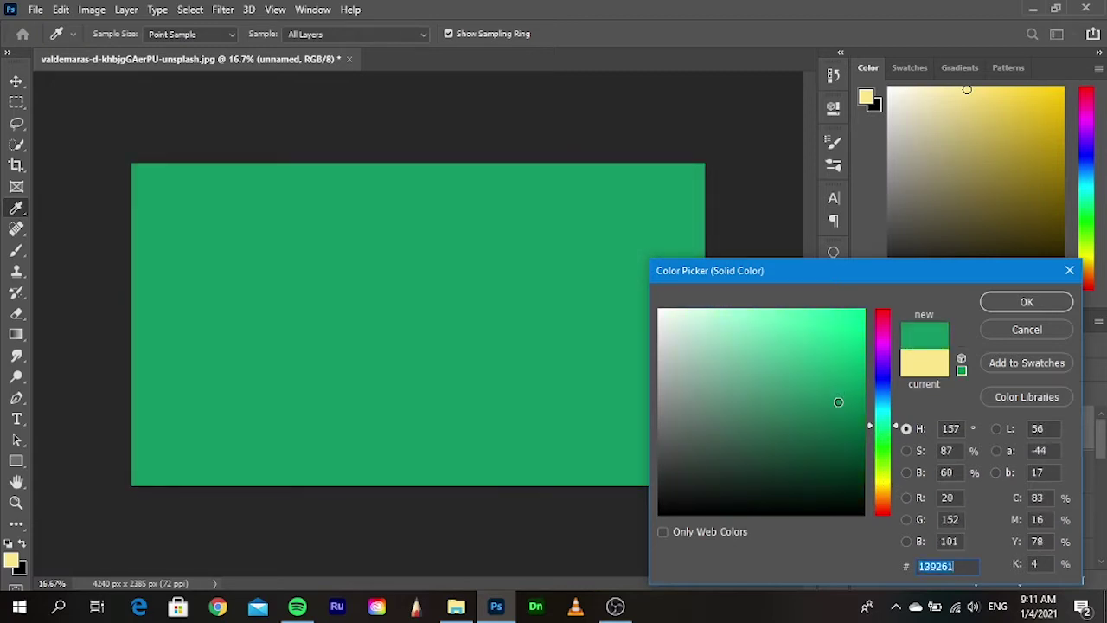
drag(838, 402, 852, 419)
click(1012, 305)
click(908, 373)
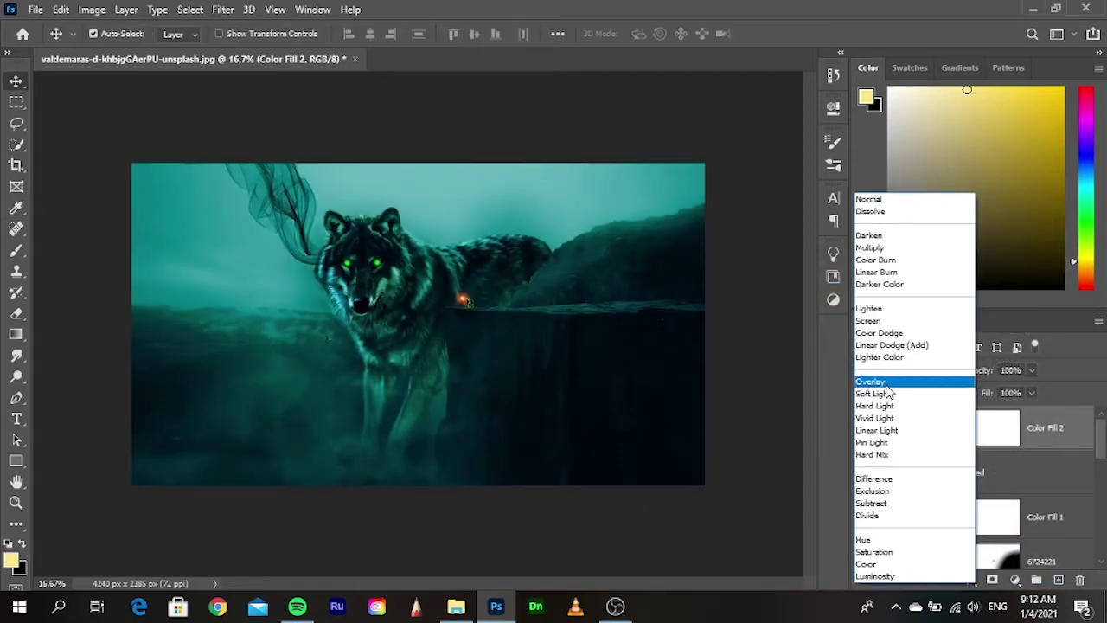
click(882, 383)
- Erase Color Fill 2's mask over the wolf and cliff with a large soft eraser
click(988, 429)
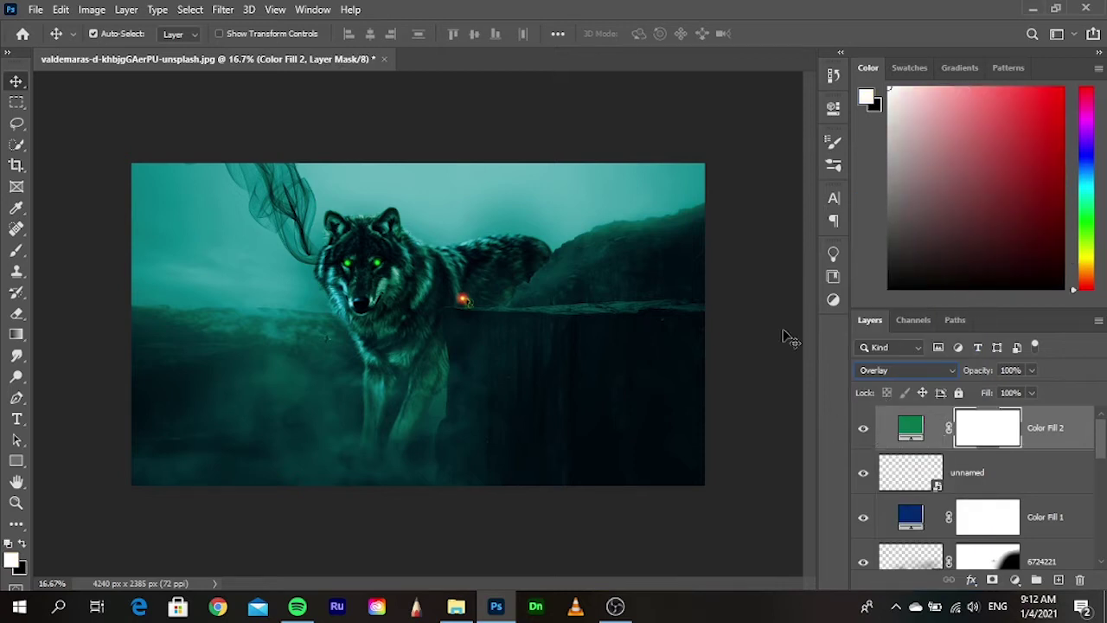
click(17, 313)
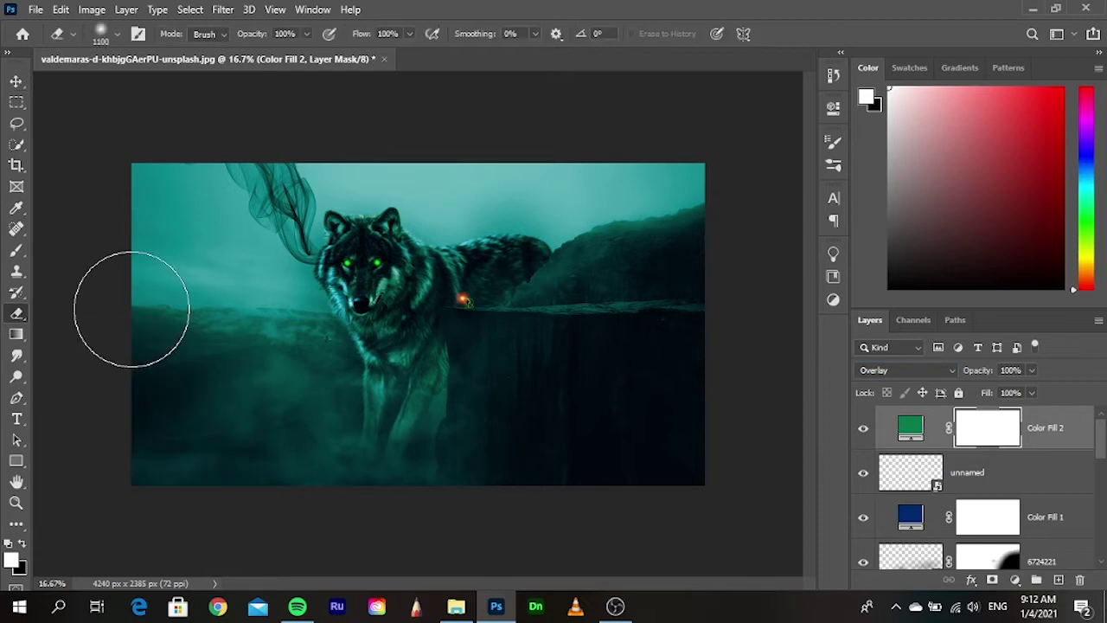
key(bracketright)
key(bracketright)
key(bracketright)
key(bracketright)
key(bracketright)
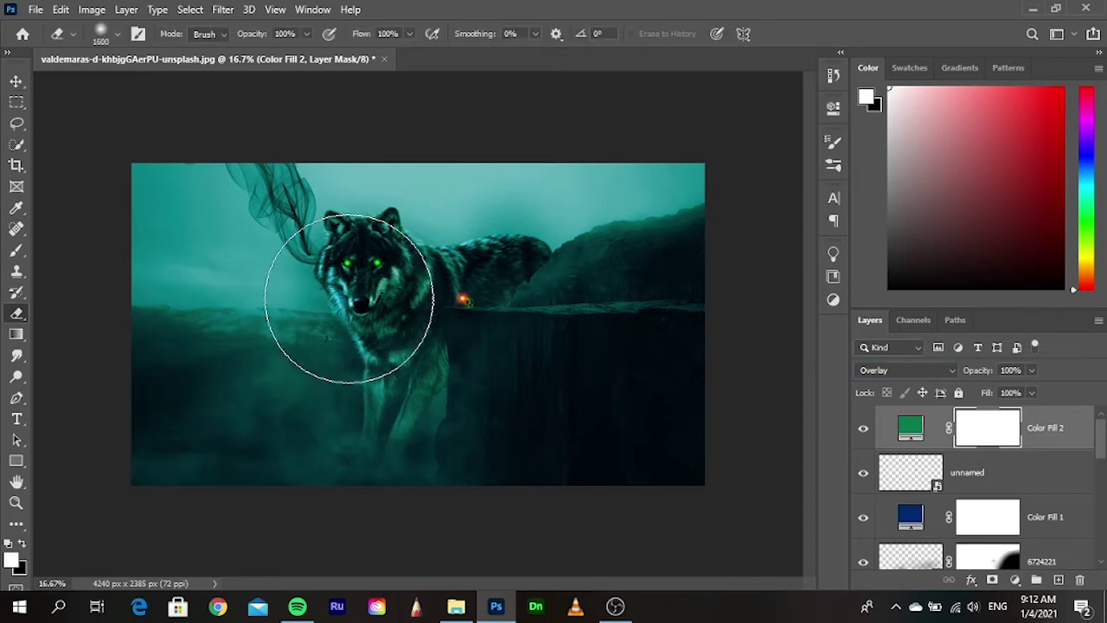
key(bracketright)
key(bracketright)
key(bracketright)
key(bracketright)
key(bracketright)
drag(302, 317, 276, 366)
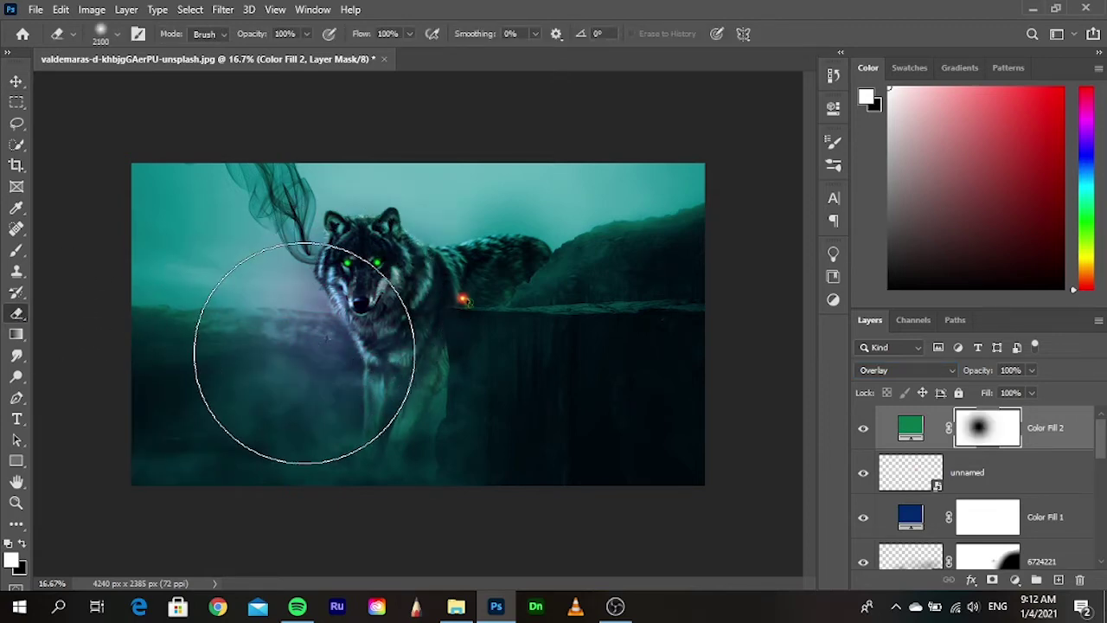
drag(347, 361, 526, 323)
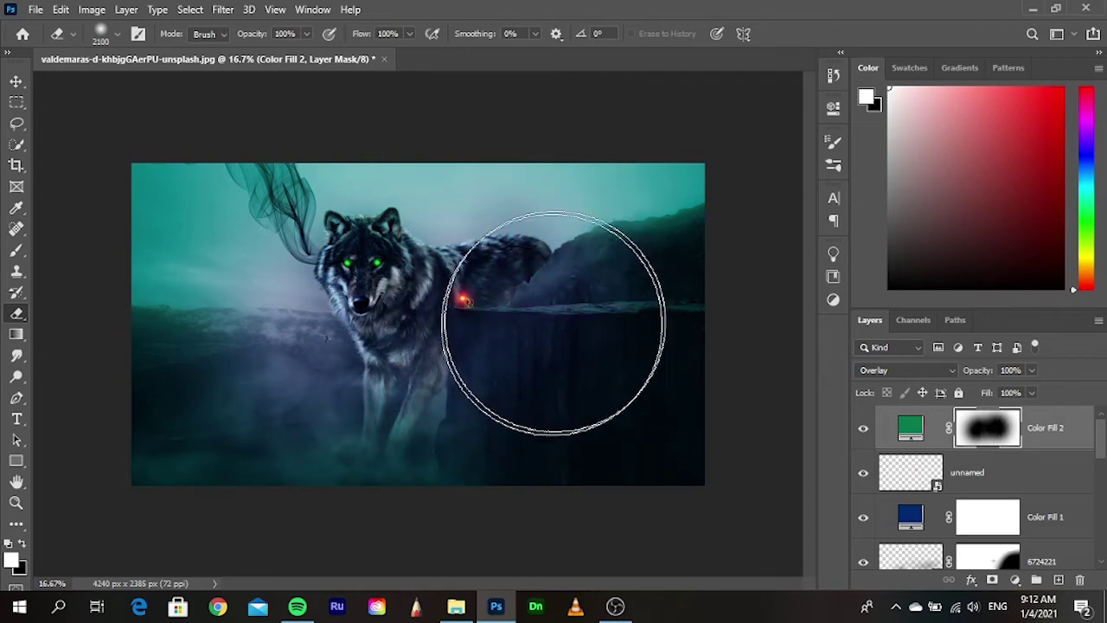
mouse_move(526, 323)
mouse_down()
mouse_move(372, 358)
mouse_move(291, 390)
mouse_up()
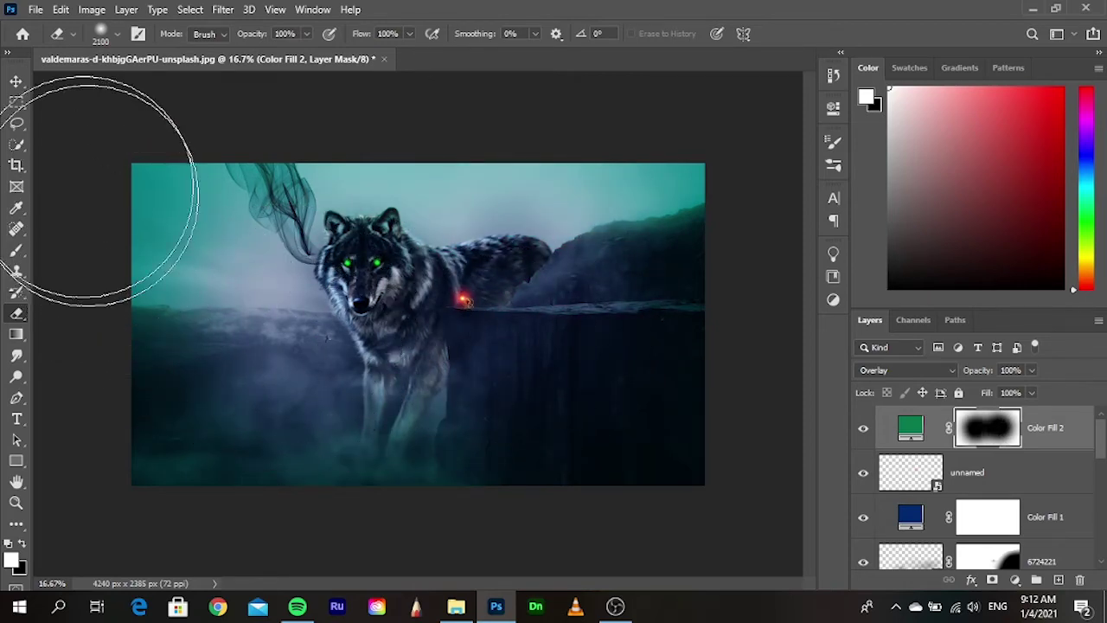
click(15, 81)
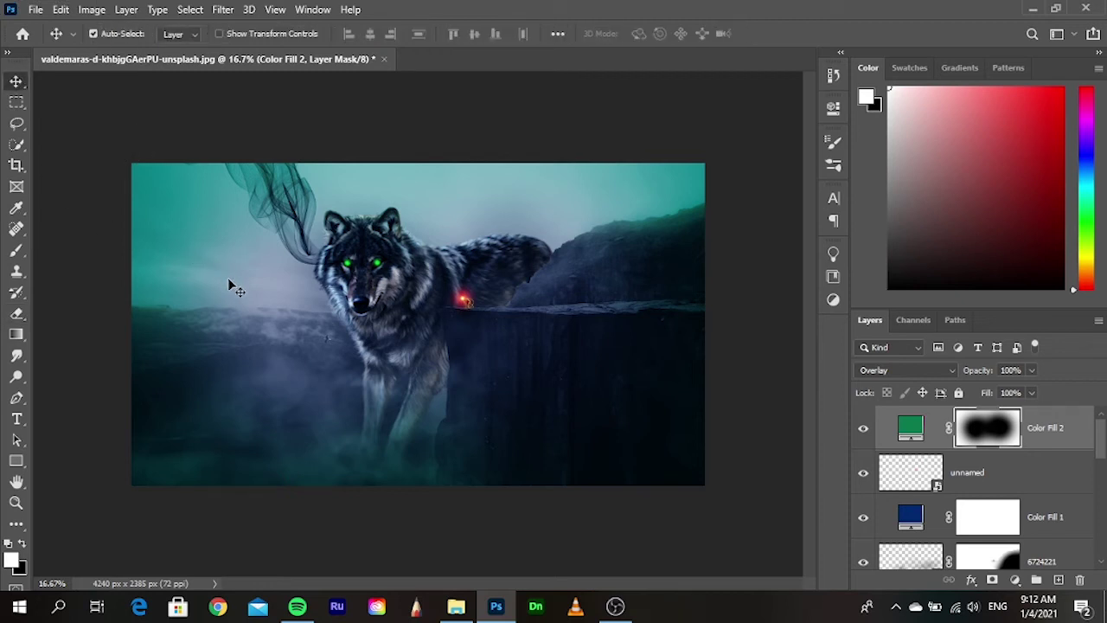
click(727, 385)
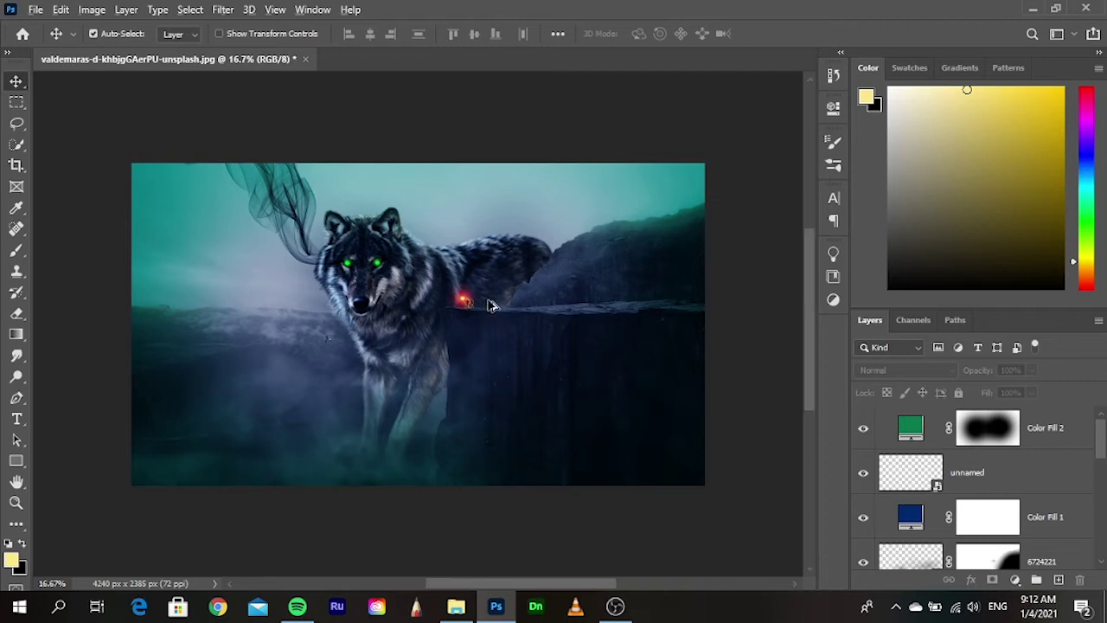
- Zoom in on the two ledge figures and sample the torchlight yellow as the brush colour
scroll(470, 319, up, 3)
scroll(448, 343, up, 2)
drag(447, 343, 499, 399)
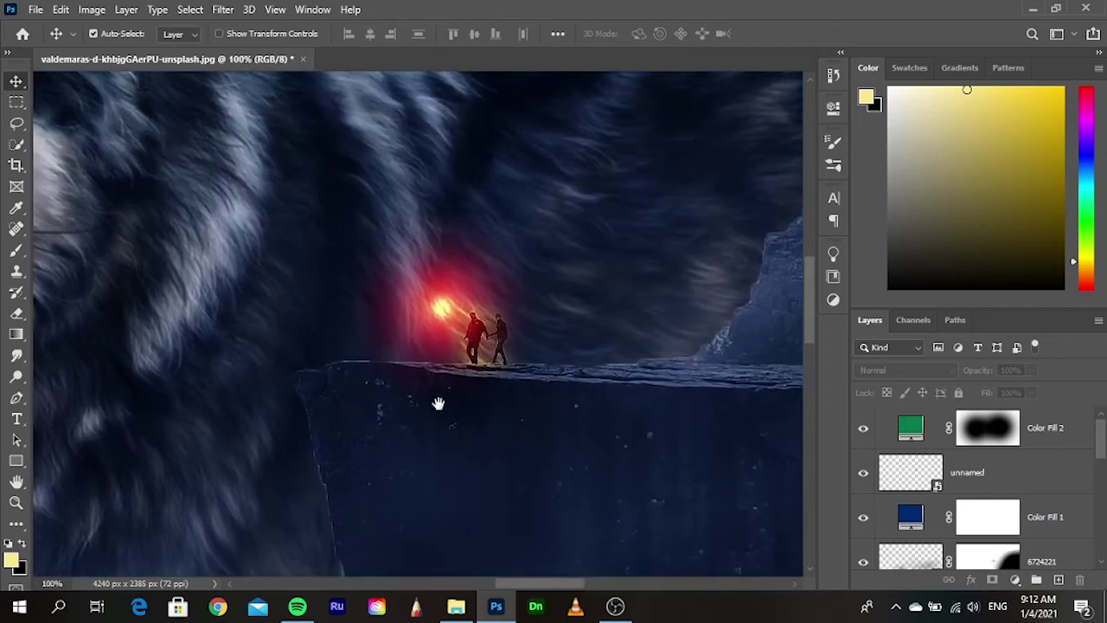
scroll(443, 385, up, 1)
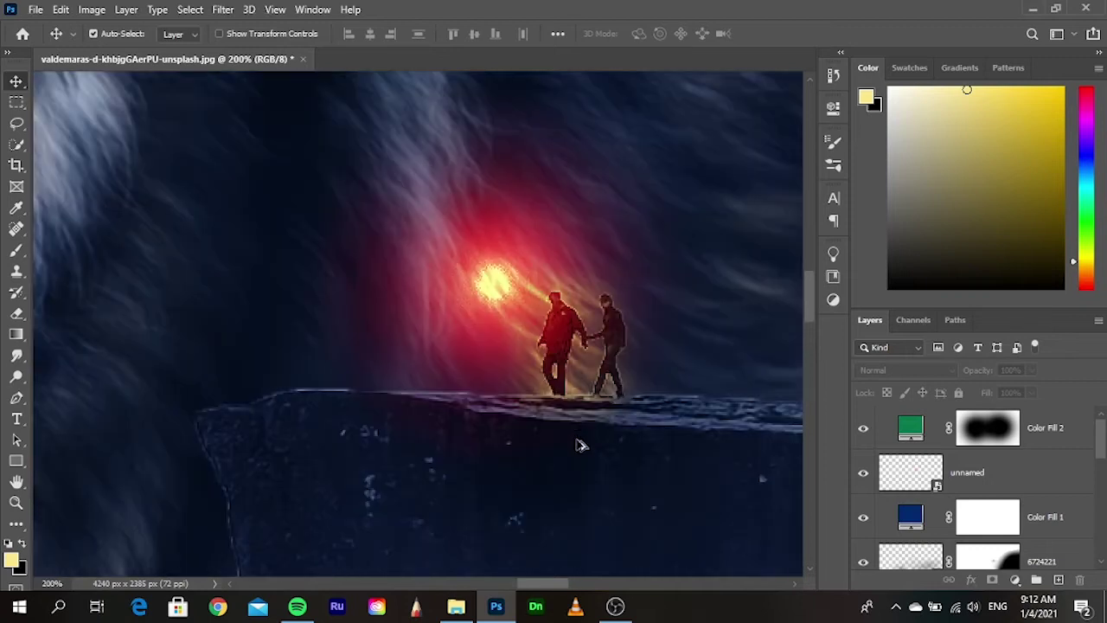
drag(629, 453, 622, 432)
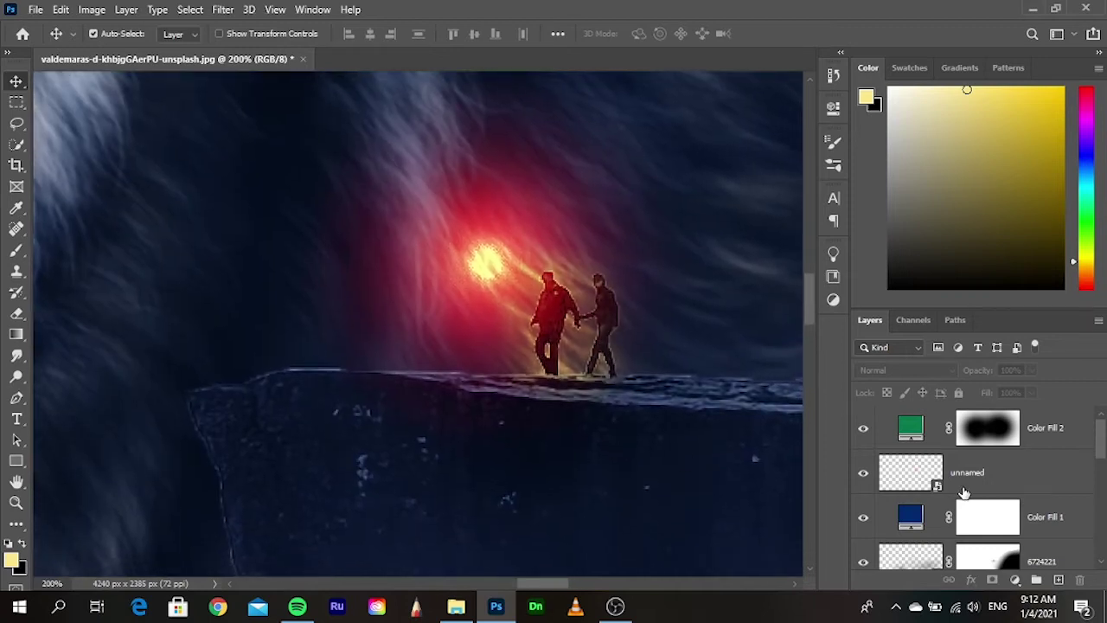
click(1027, 491)
click(16, 251)
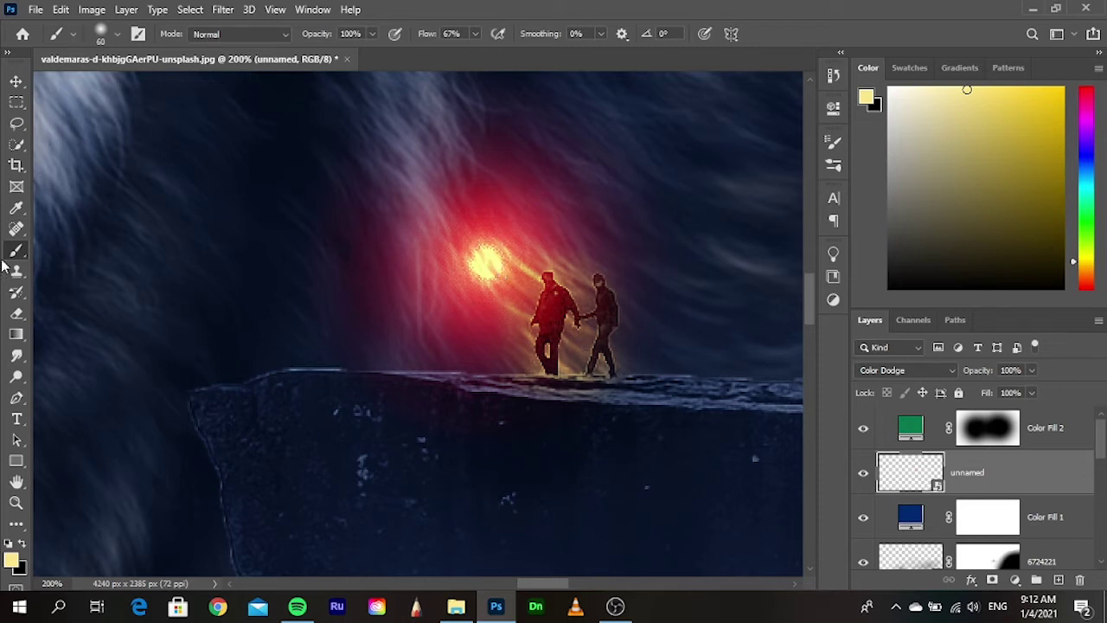
click(16, 210)
click(481, 273)
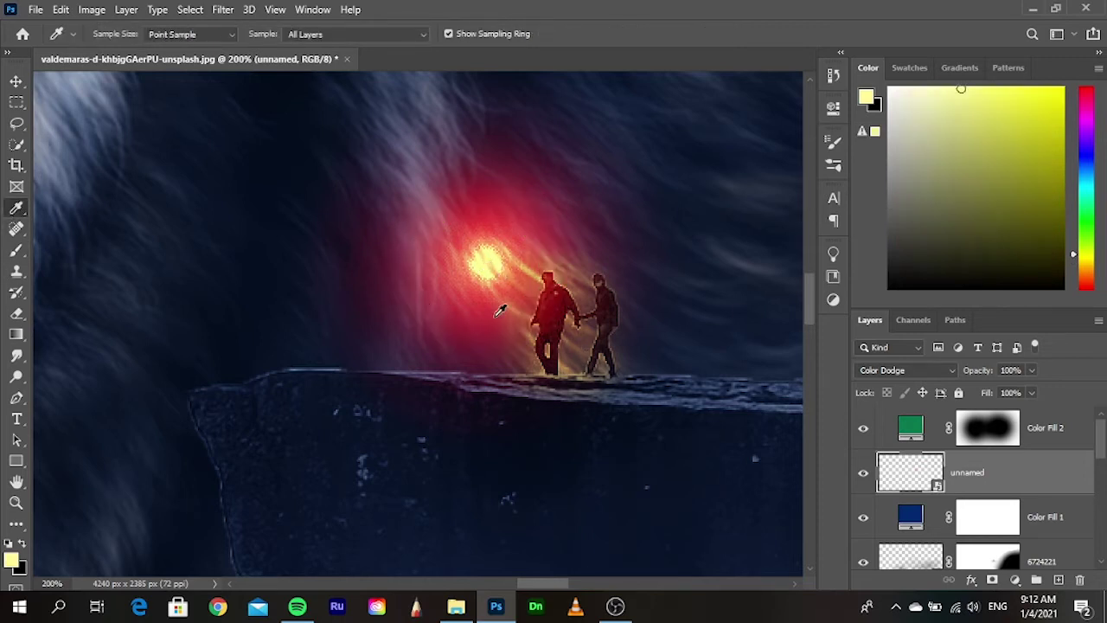
click(18, 251)
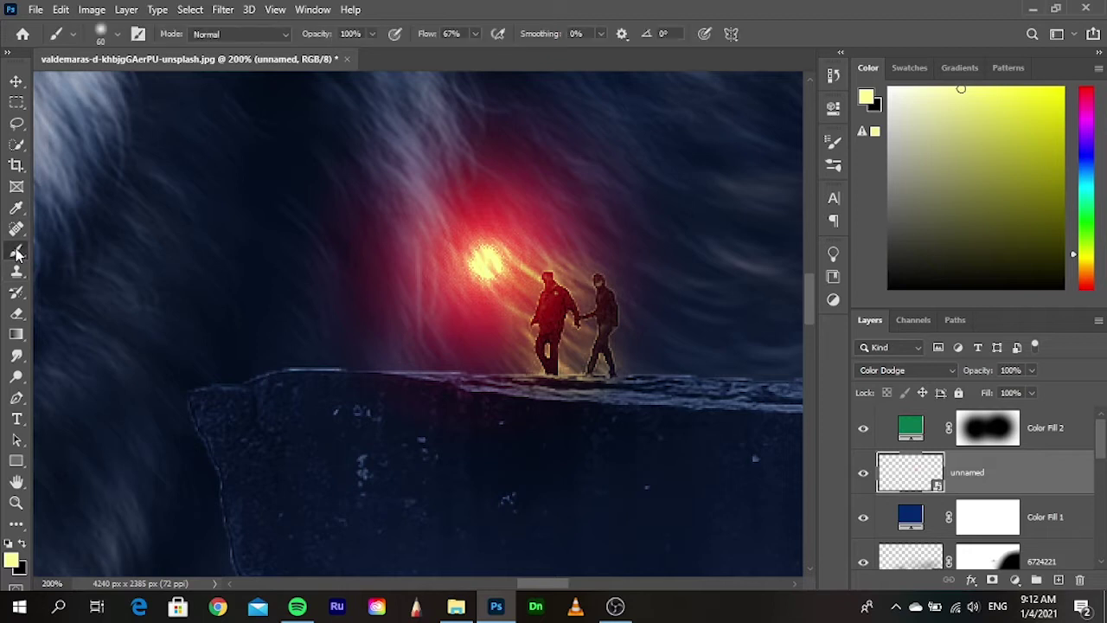
- Paint a soft yellow glow along the ledge under the couple on new Layer 4
click(1057, 580)
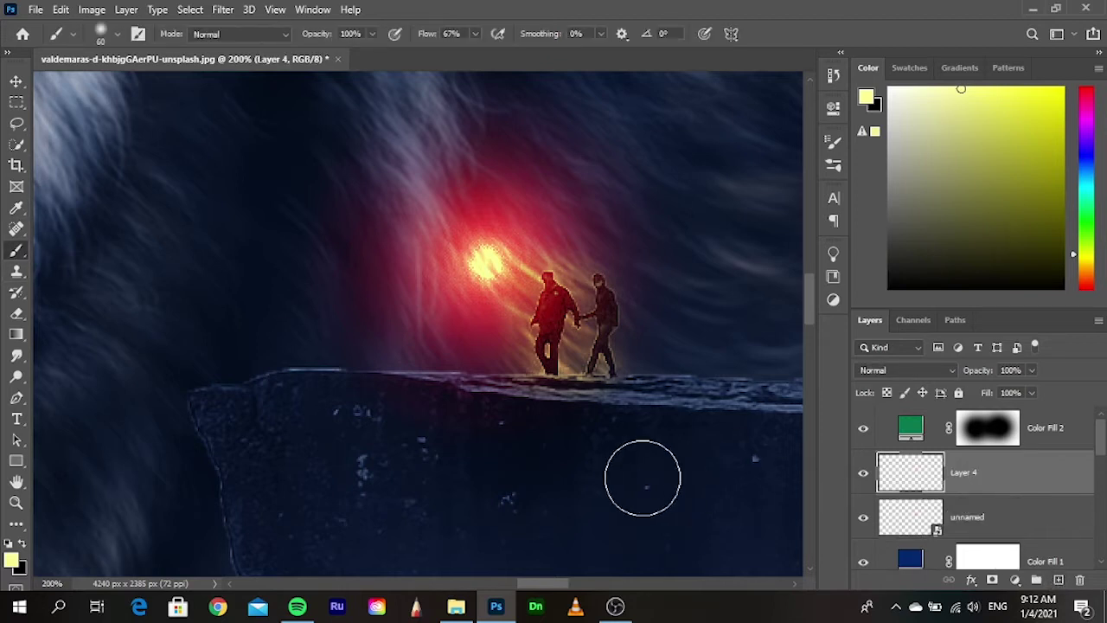
key(bracketright)
key(bracketright)
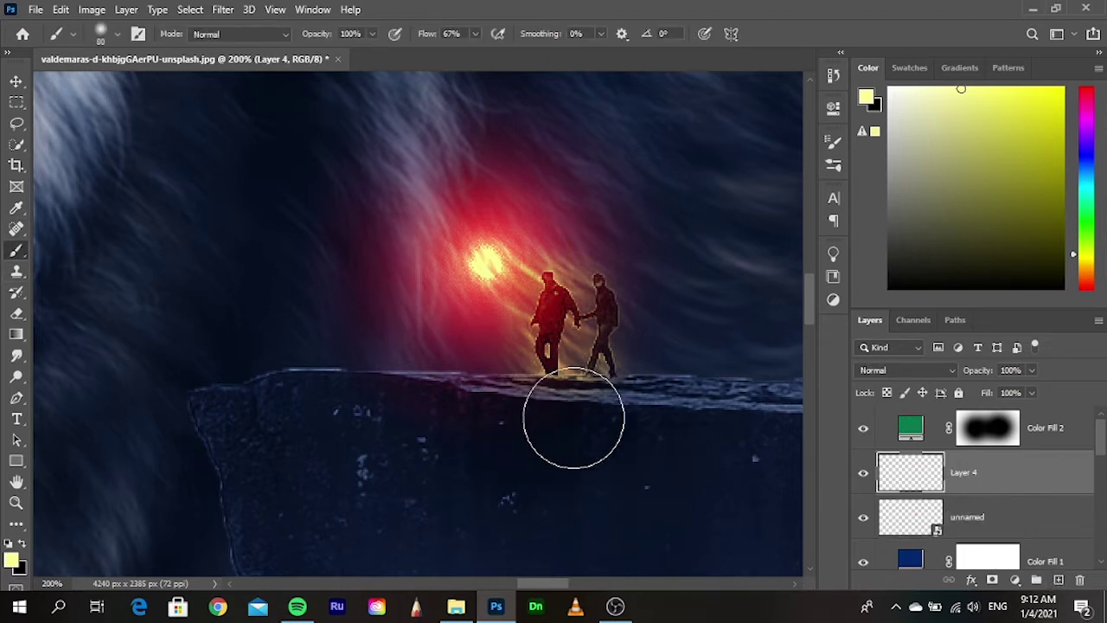
key(bracketright)
key(bracketright)
key(bracketright)
click(568, 421)
mouse_move(491, 423)
mouse_down()
mouse_move(494, 467)
mouse_move(631, 445)
mouse_move(667, 457)
mouse_move(675, 421)
mouse_move(705, 413)
mouse_up()
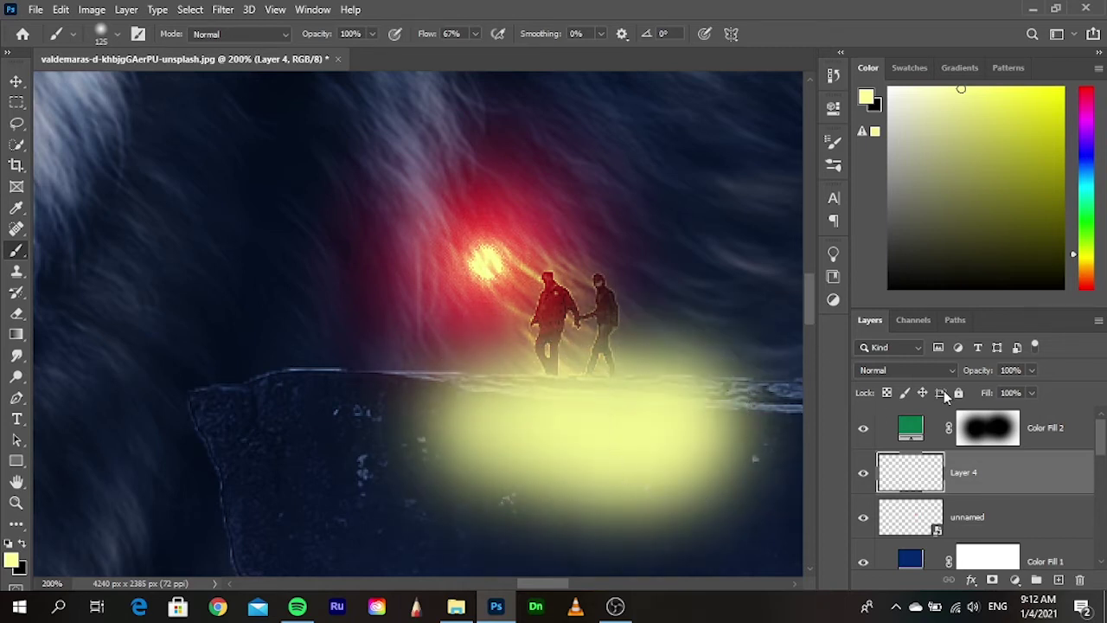
- Set Layer 4 to Overlay blending so the rock edge lights up
click(926, 374)
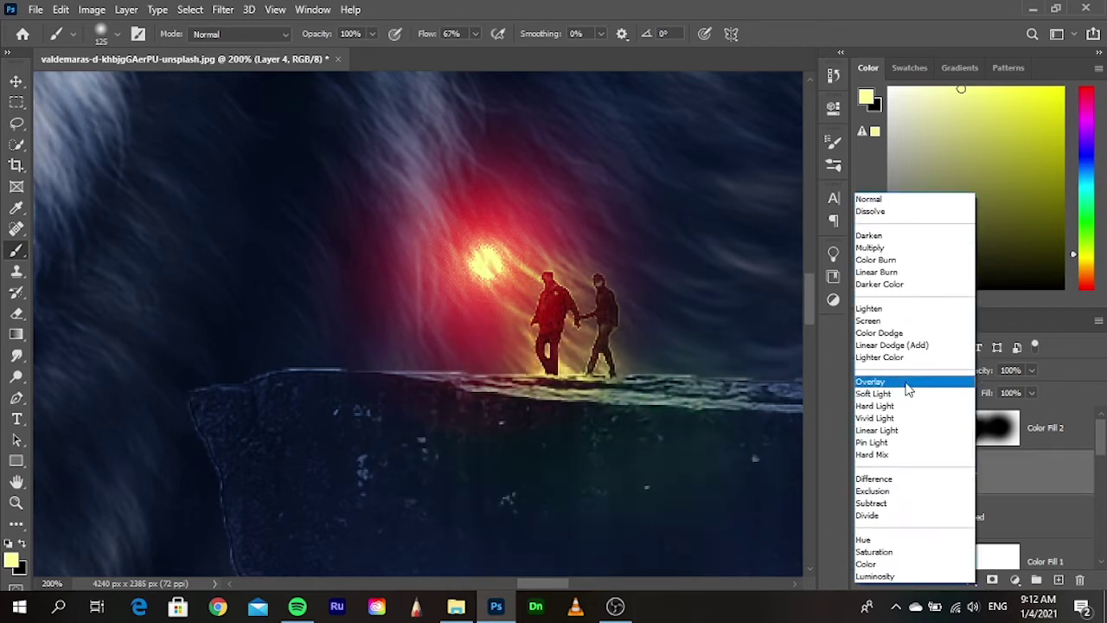
click(908, 389)
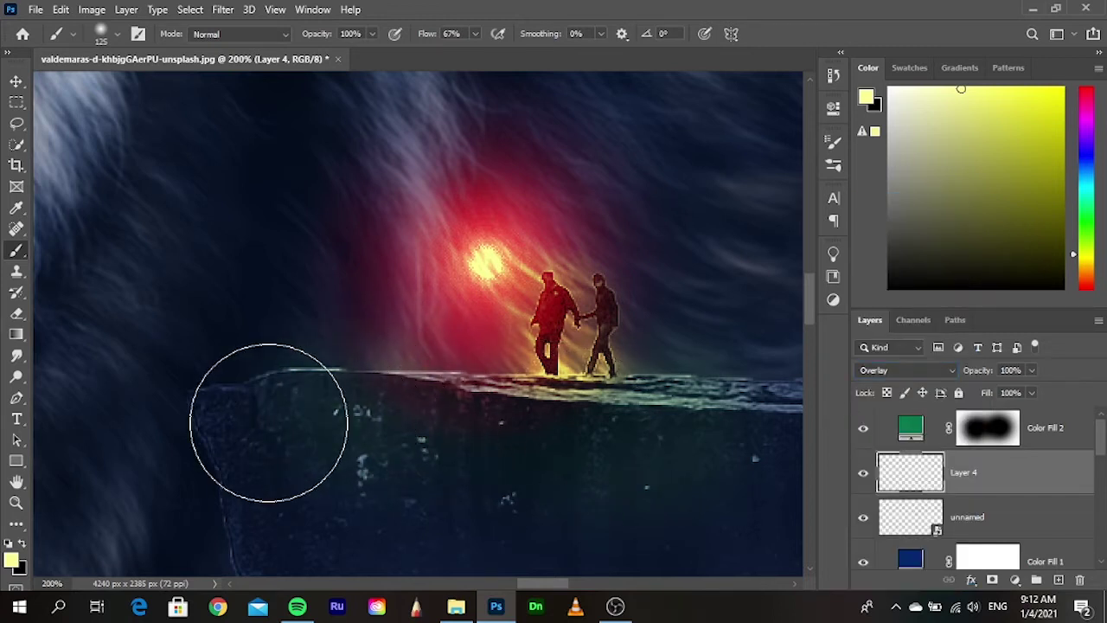
drag(556, 445, 507, 396)
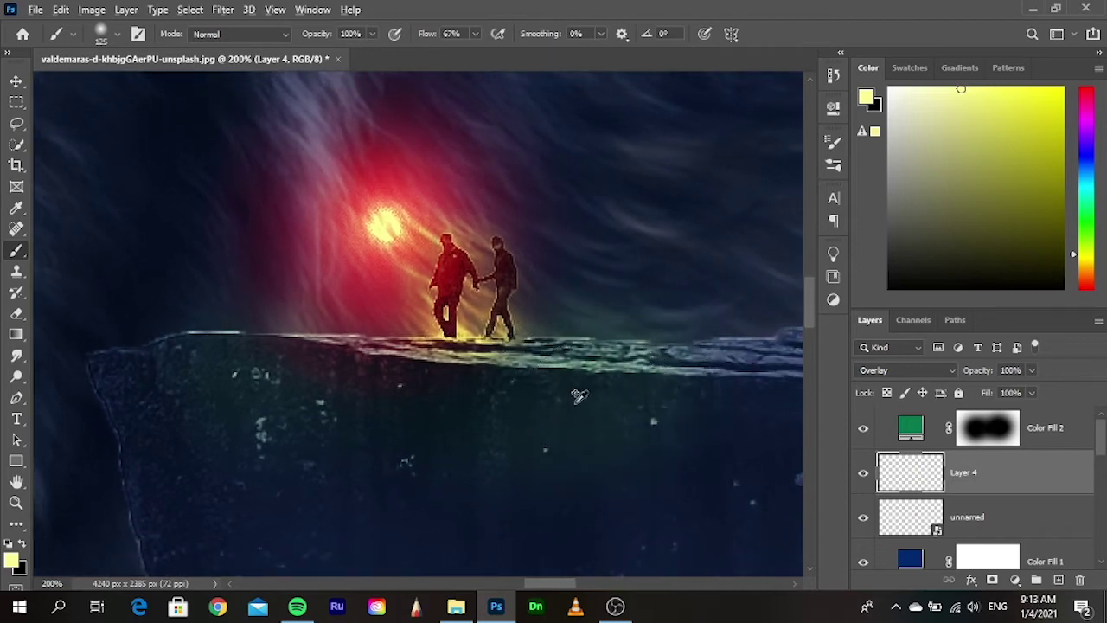
scroll(532, 366, down, 2)
scroll(511, 389, down, 1)
- Make the wolf layer active, dismissing the adjustment-layer list without adding one
click(16, 81)
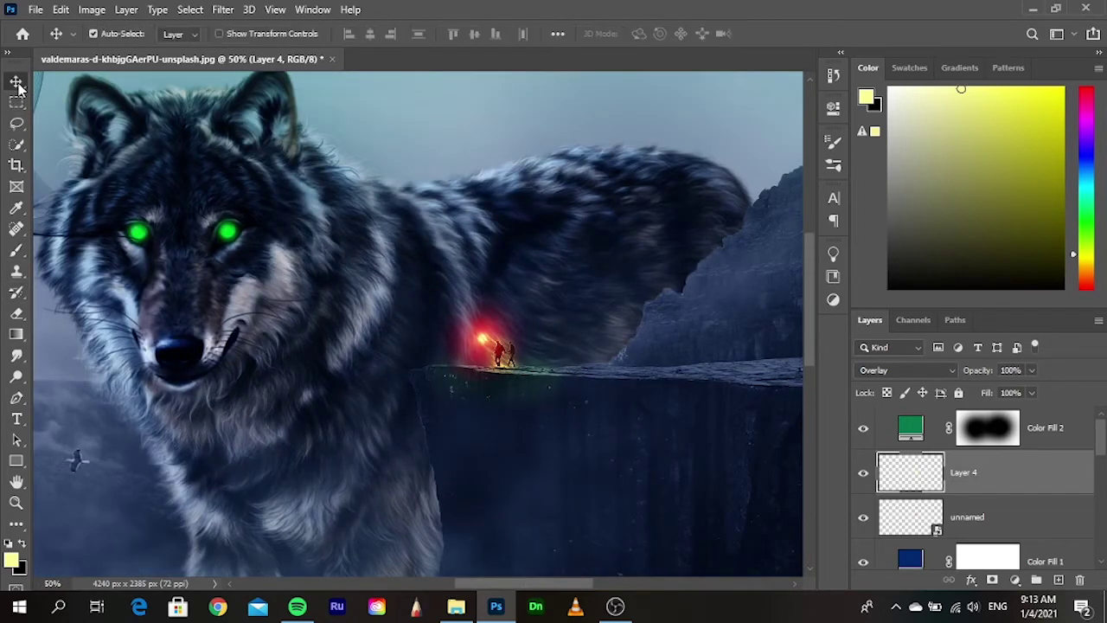
scroll(378, 354, down, 1)
drag(371, 407, 472, 343)
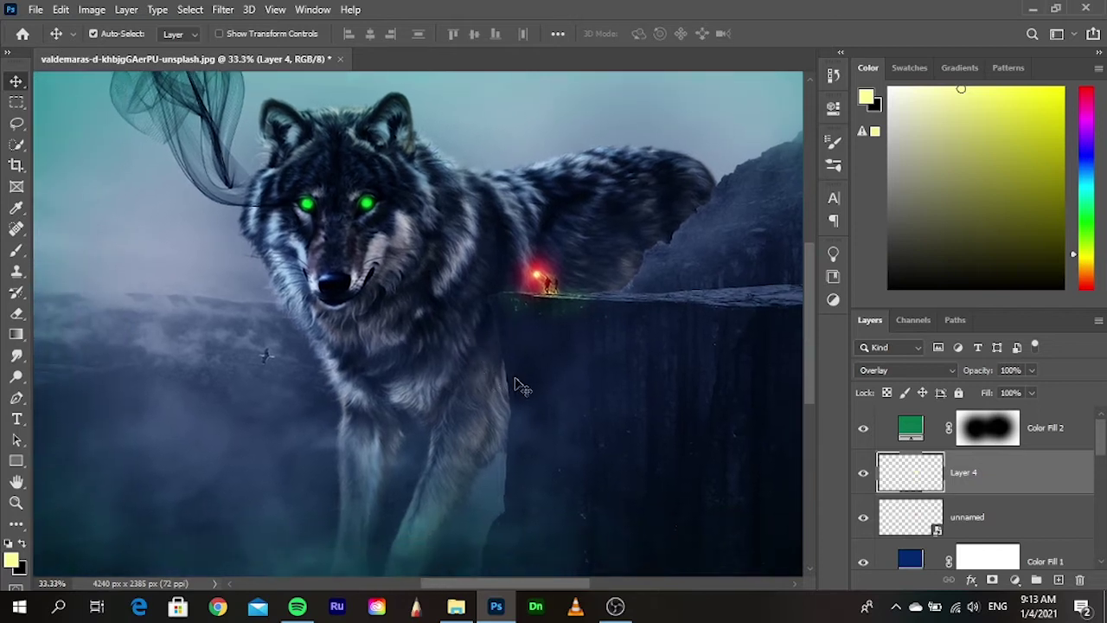
scroll(978, 471, down, 2)
scroll(1004, 480, down, 1)
scroll(1029, 488, down, 1)
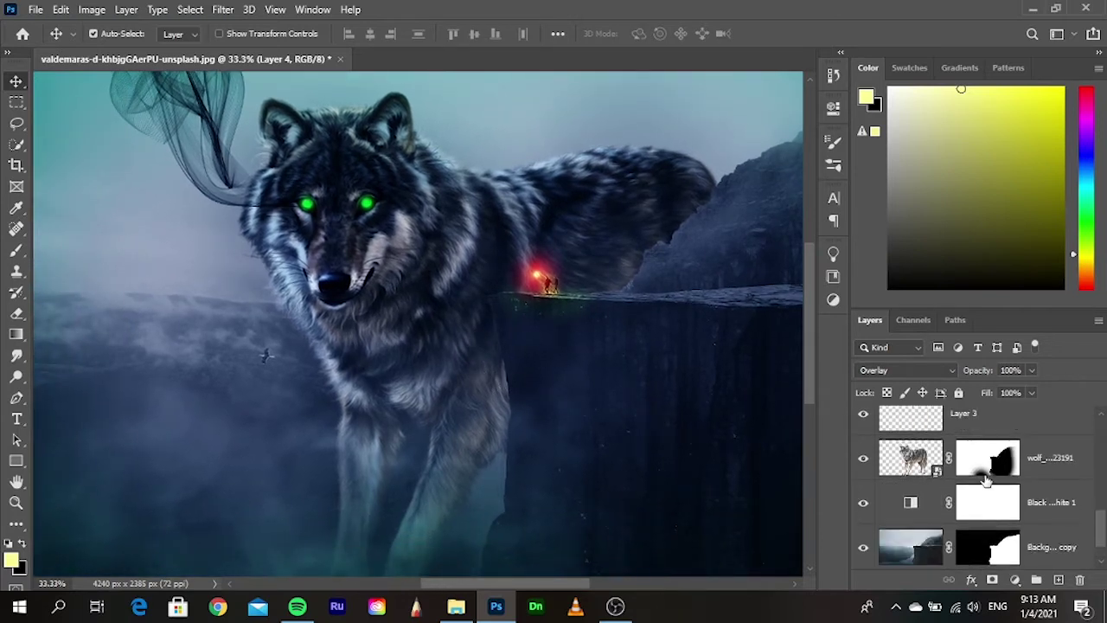
scroll(1055, 495, down, 1)
click(1060, 496)
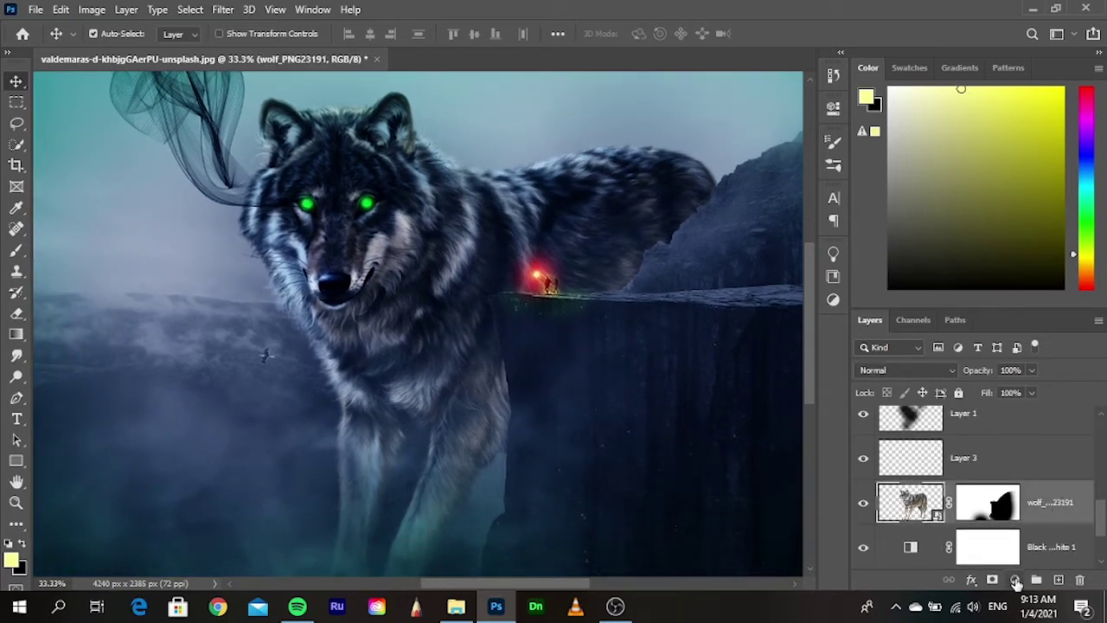
click(1015, 580)
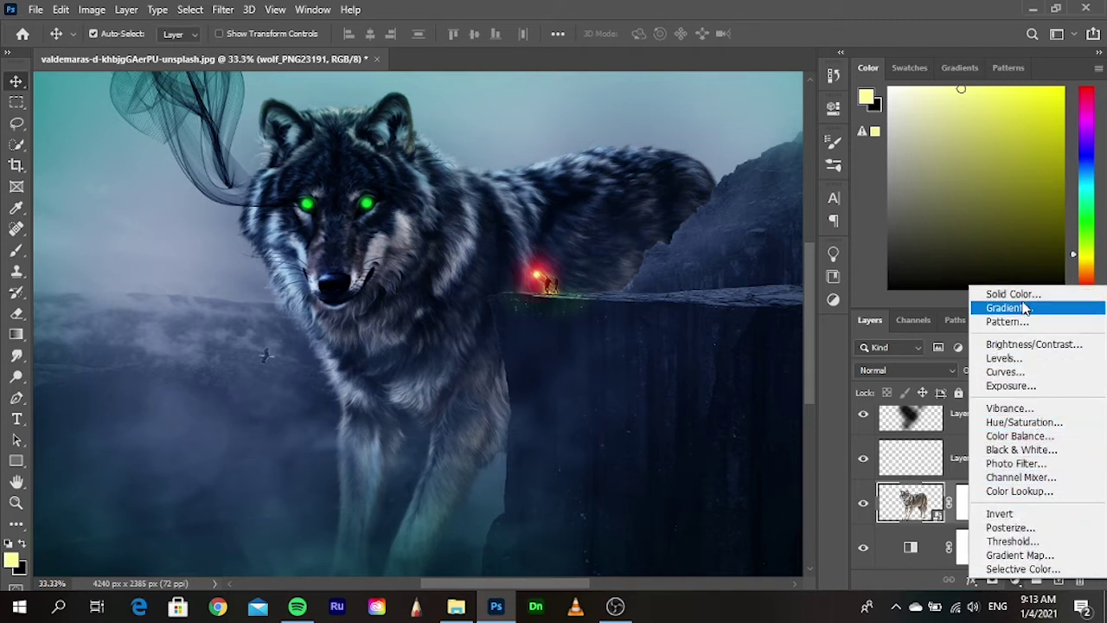
click(845, 378)
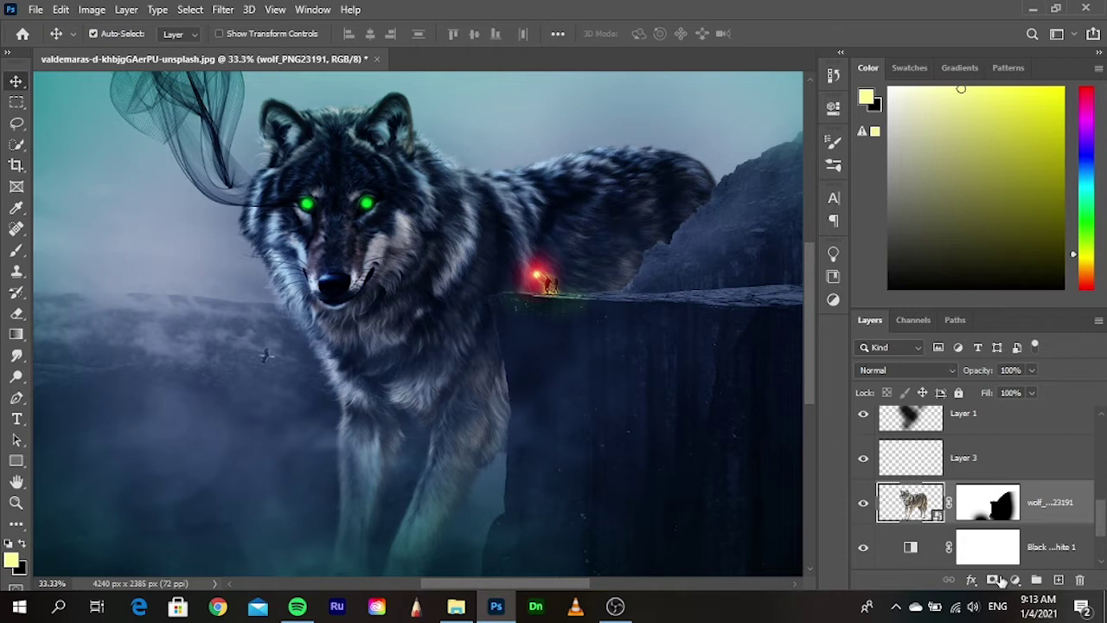
- Add Layer 5 above the wolf and paint soft black shading with a 700px brush
click(1058, 580)
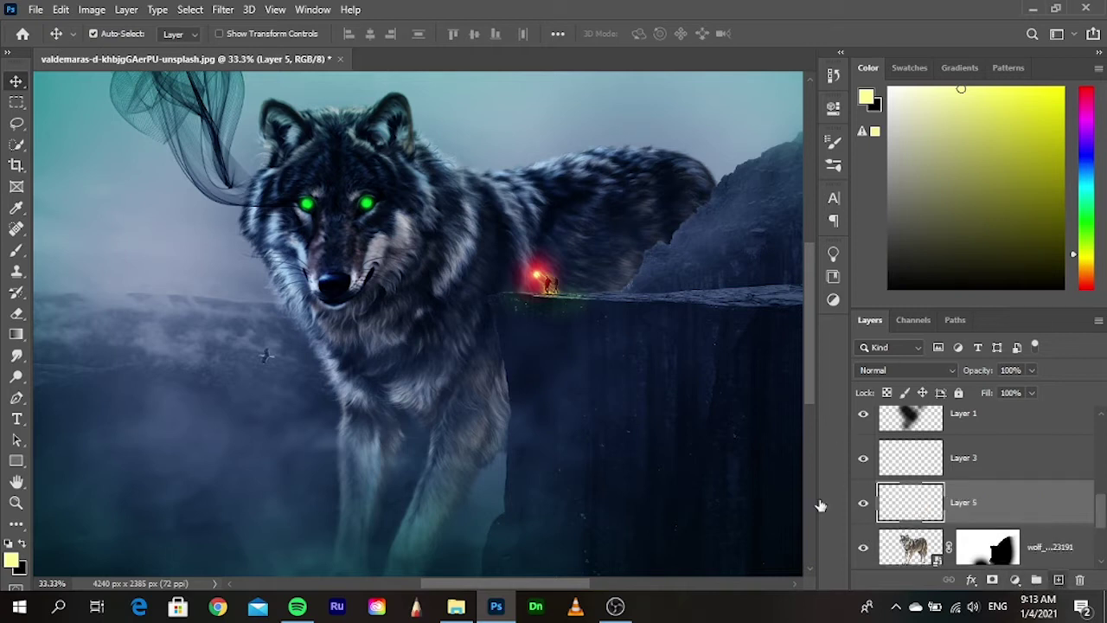
click(16, 251)
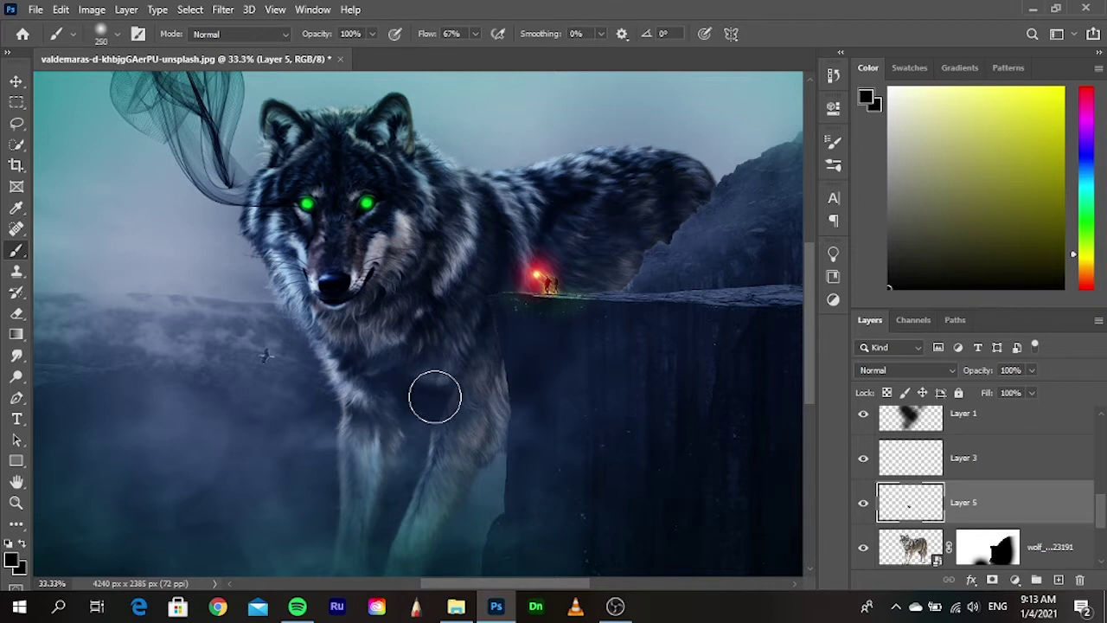
key(bracketright)
key(bracketright)
key(bracketright)
key(bracketright)
key(bracketright)
key(bracketright)
mouse_move(435, 376)
mouse_down()
mouse_move(453, 342)
mouse_move(453, 398)
mouse_move(423, 497)
mouse_move(373, 437)
mouse_move(369, 292)
mouse_move(297, 141)
mouse_move(291, 215)
mouse_move(314, 262)
mouse_move(403, 198)
mouse_move(390, 159)
mouse_move(450, 257)
mouse_move(594, 208)
mouse_move(598, 217)
mouse_move(687, 198)
mouse_up()
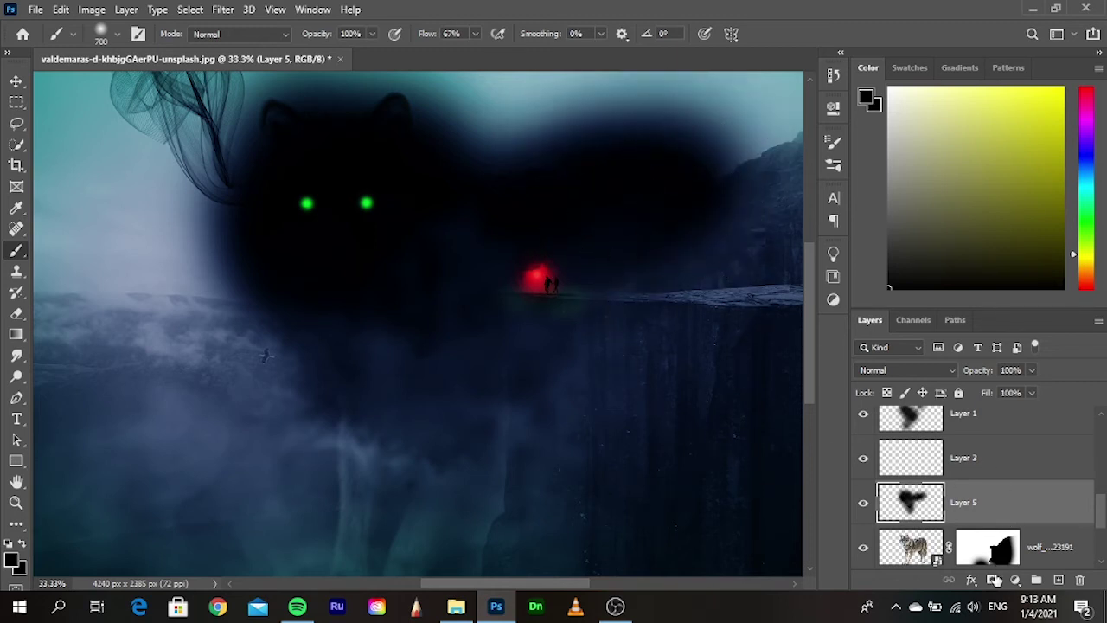
- Add a layer mask to Layer 5 and load the cliff mask as a selection
click(994, 580)
scroll(994, 519, down, 2)
scroll(981, 518, down, 1)
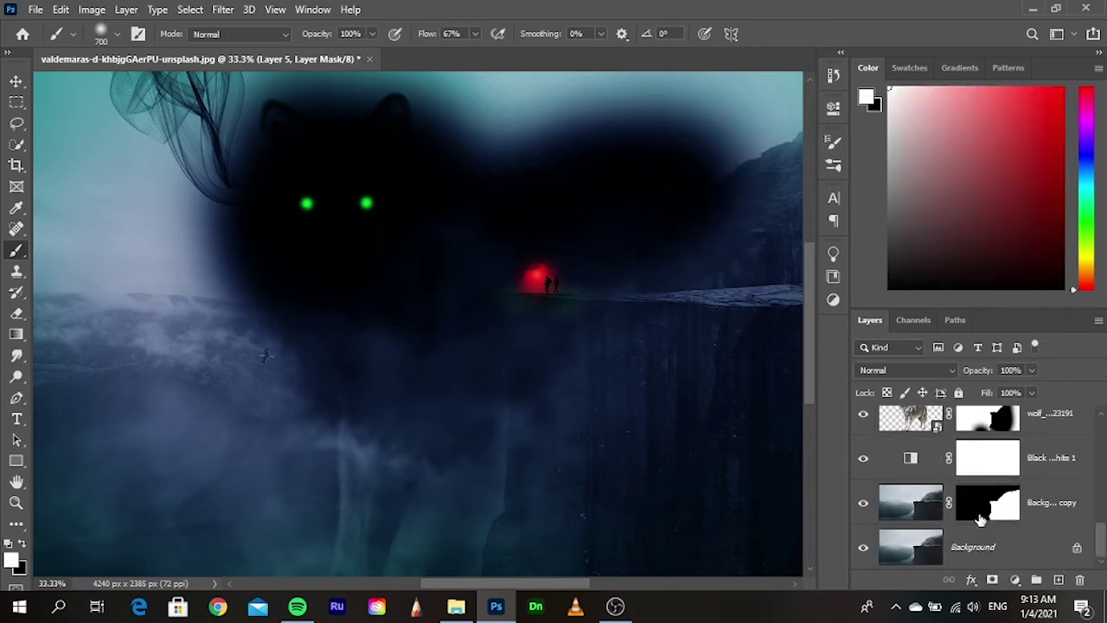
ctrl+click(992, 519)
scroll(990, 502, up, 1)
scroll(986, 476, up, 1)
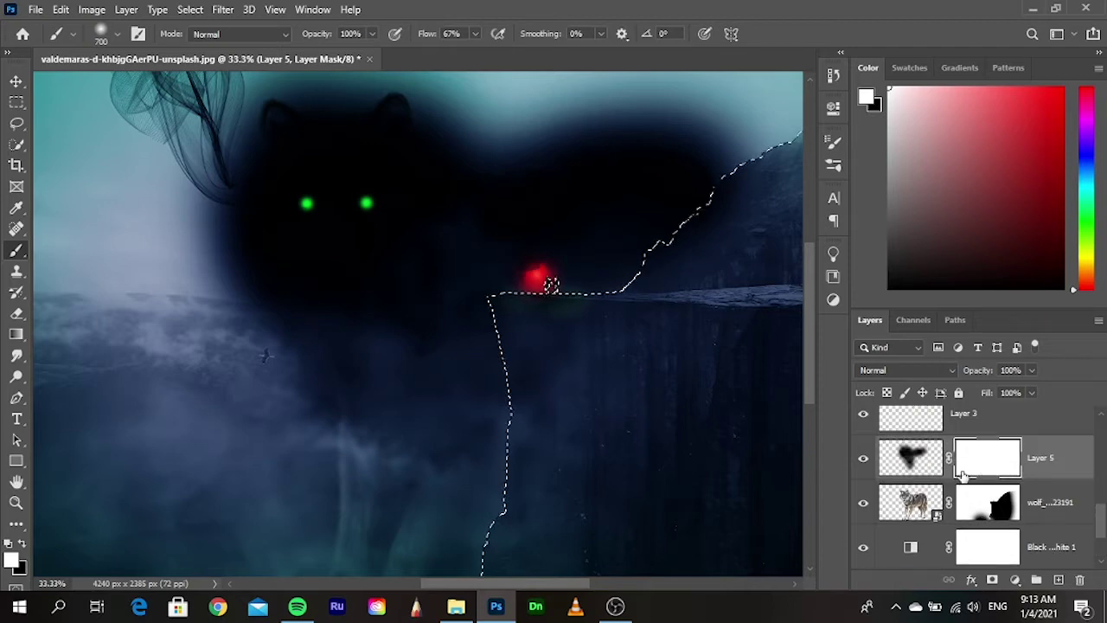
- Erase the shading from the right-hand cliff on Layer 5's mask
click(17, 313)
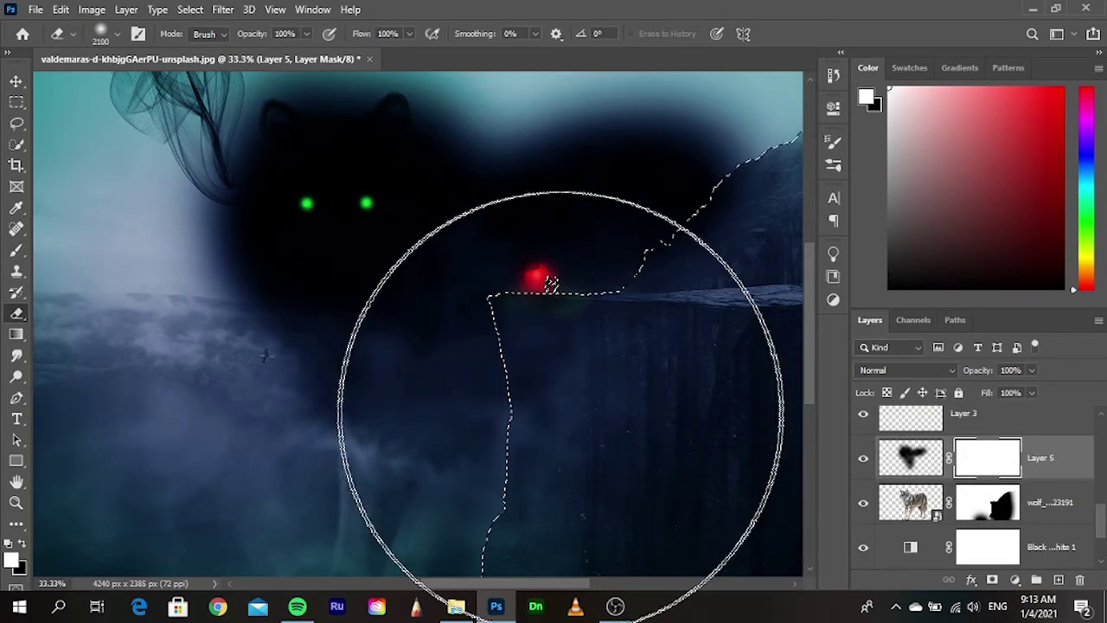
drag(614, 360, 562, 350)
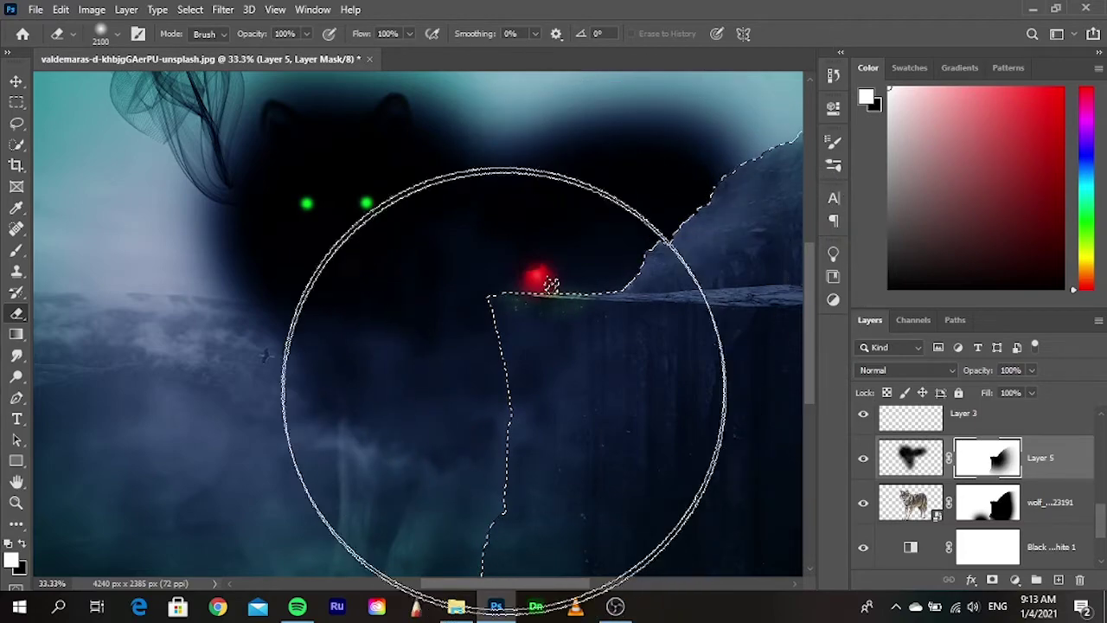
key(ctrl+d)
drag(475, 265, 472, 215)
key(ctrl+shift+d)
scroll(524, 309, down, 3)
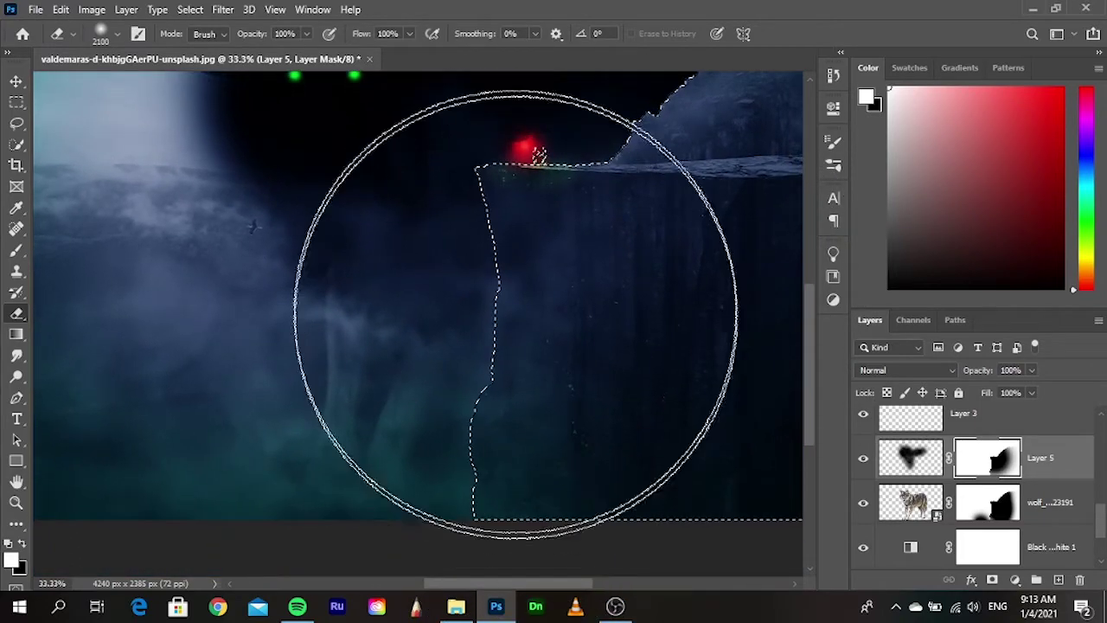
scroll(536, 251, up, 4)
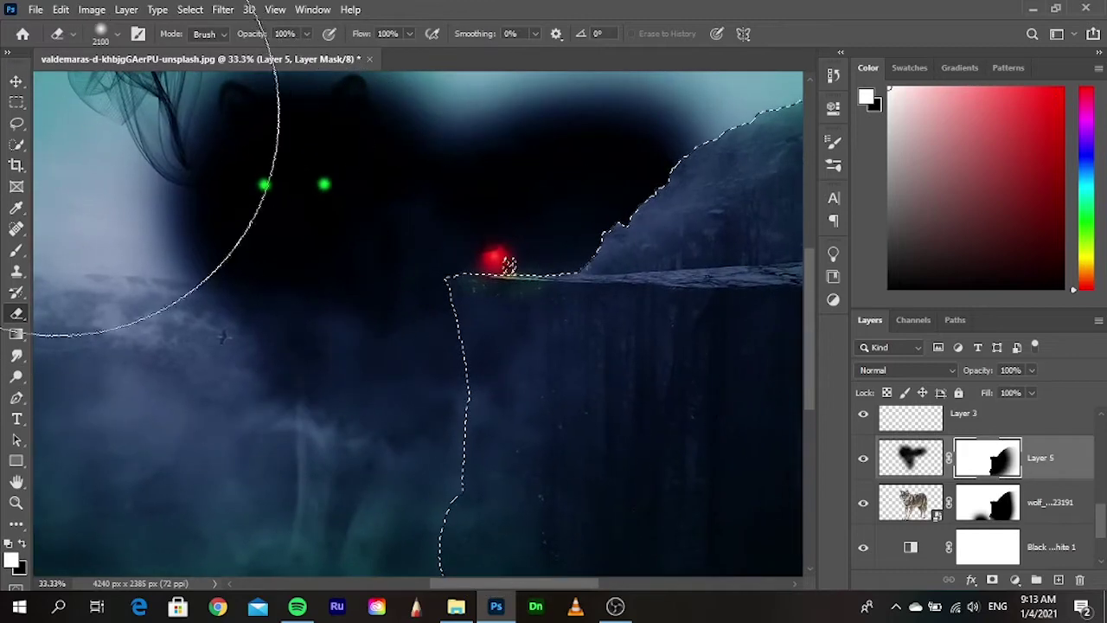
click(16, 79)
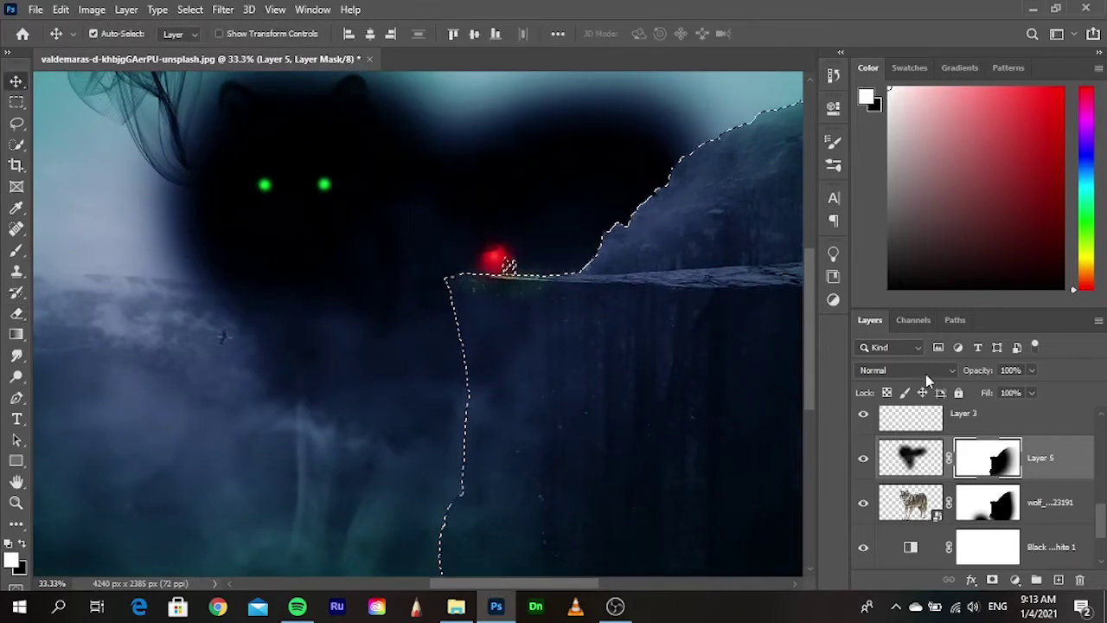
- Try Overlay on Layer 5, then delete the layer and confirm Yes
click(926, 372)
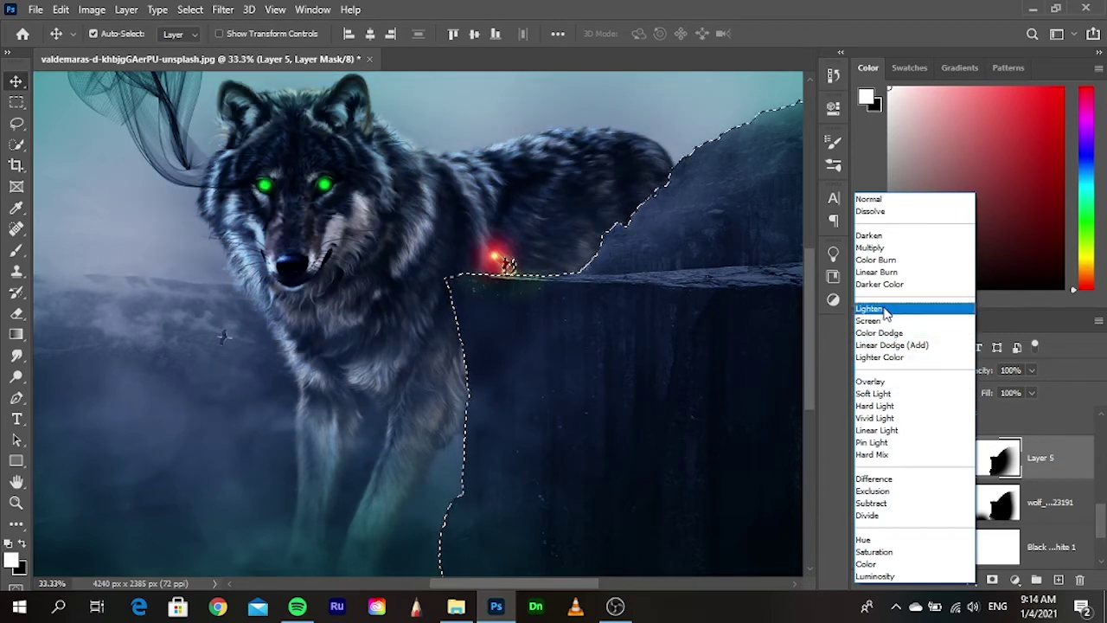
click(884, 386)
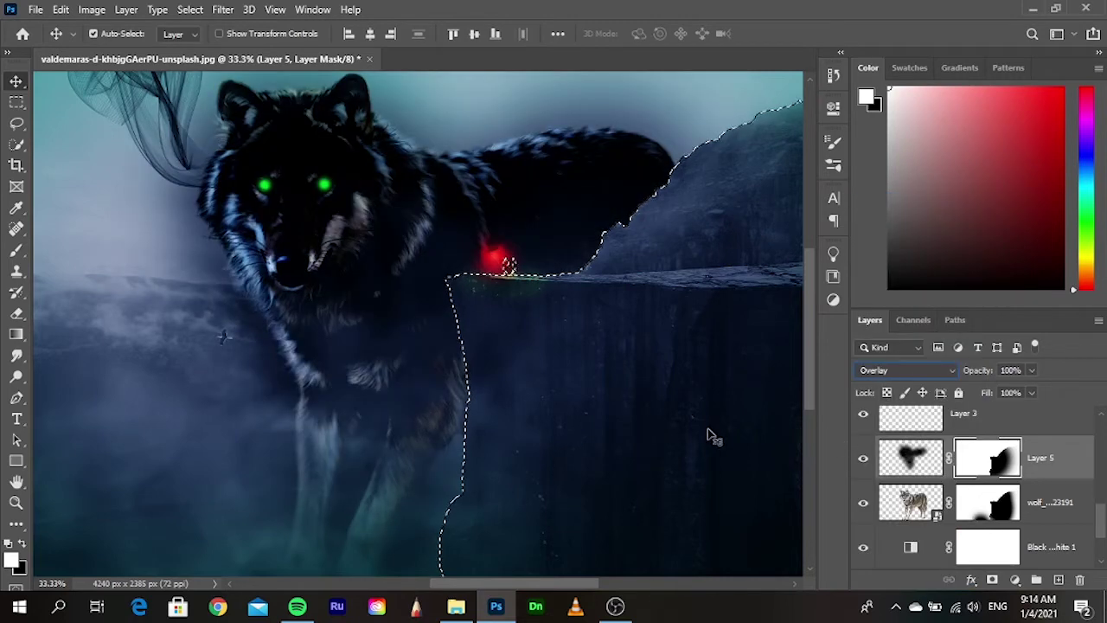
right_click(1038, 471)
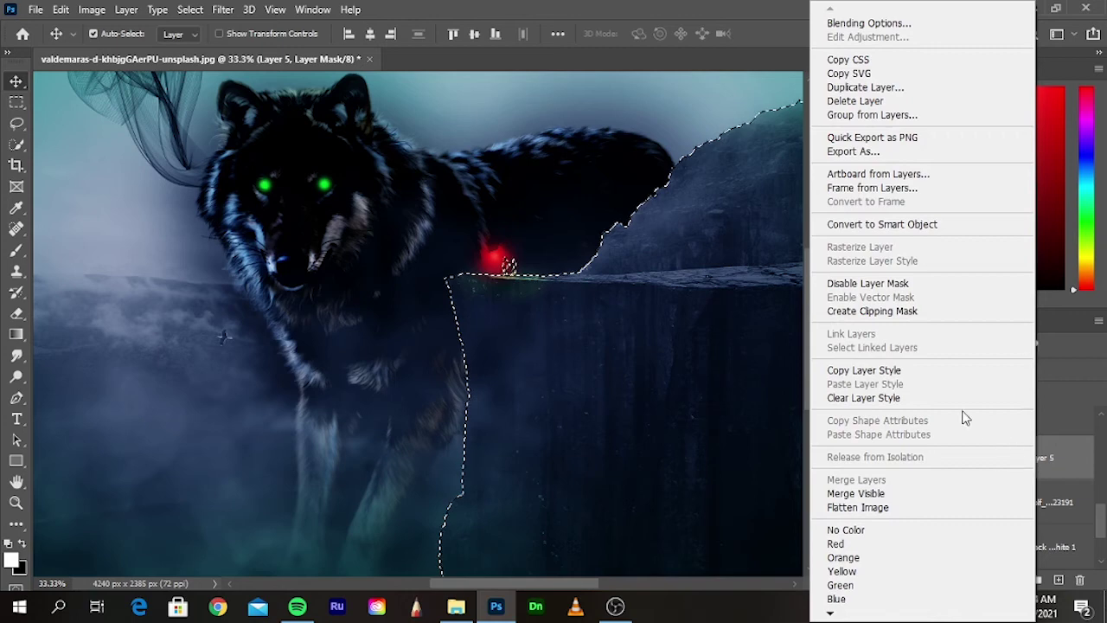
click(862, 102)
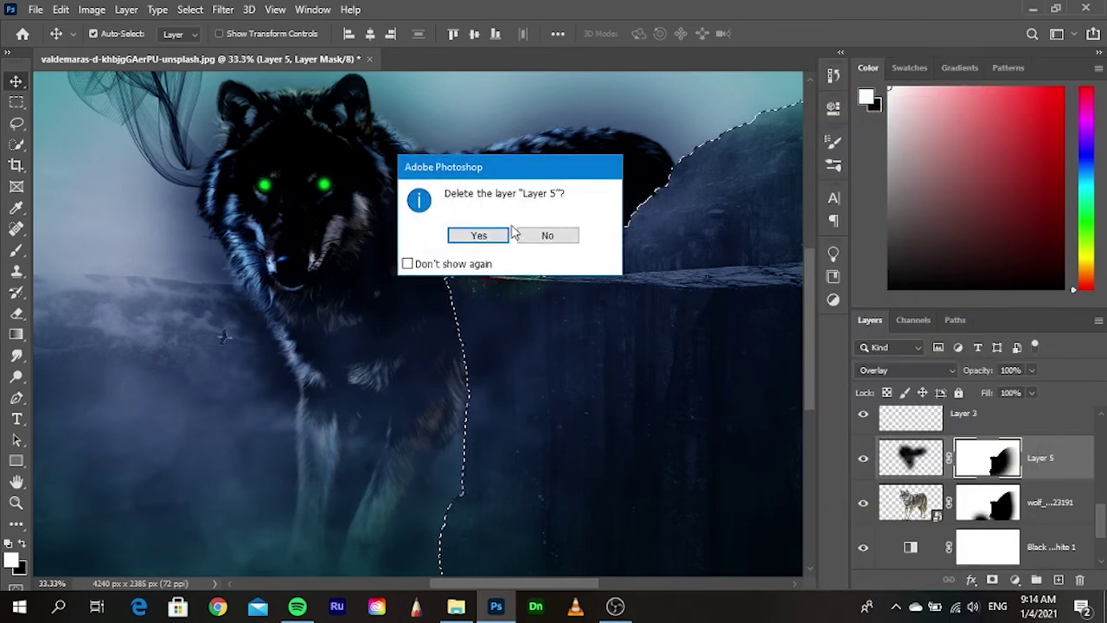
click(481, 235)
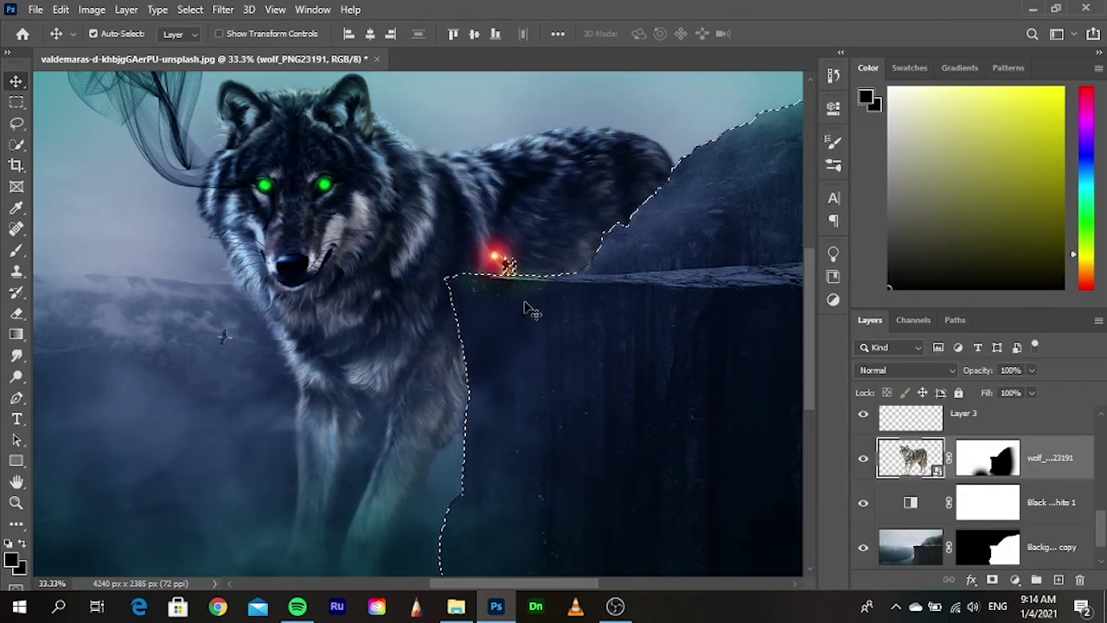
- Clear the cliff selection, deselect the layer, and zoom out to the whole image
scroll(395, 317, down, 1)
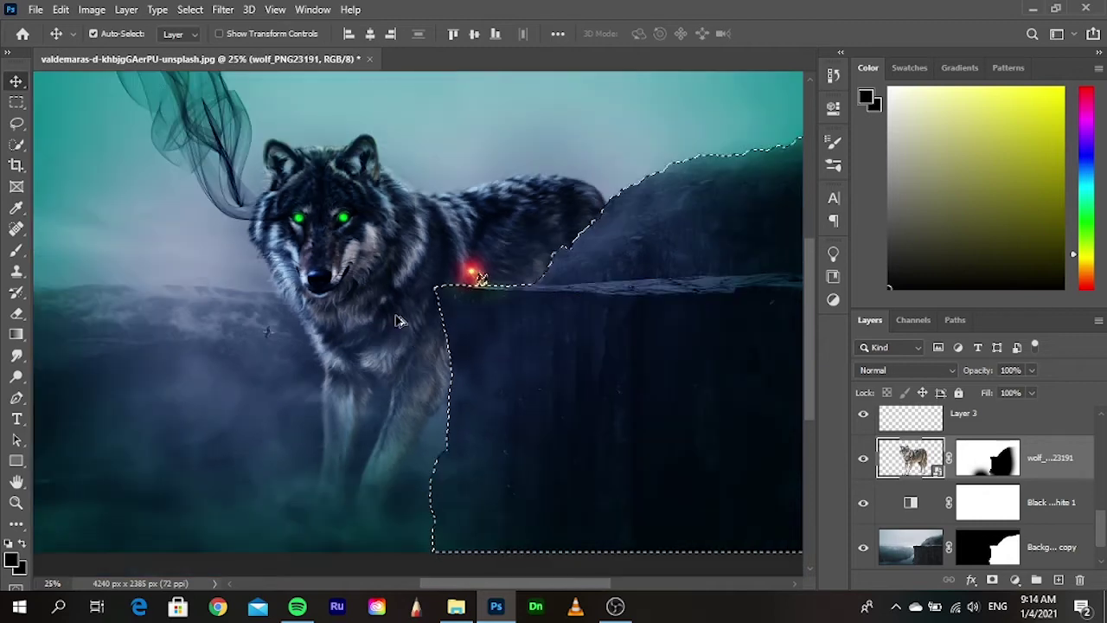
key(ctrl+d)
scroll(545, 368, down, 1)
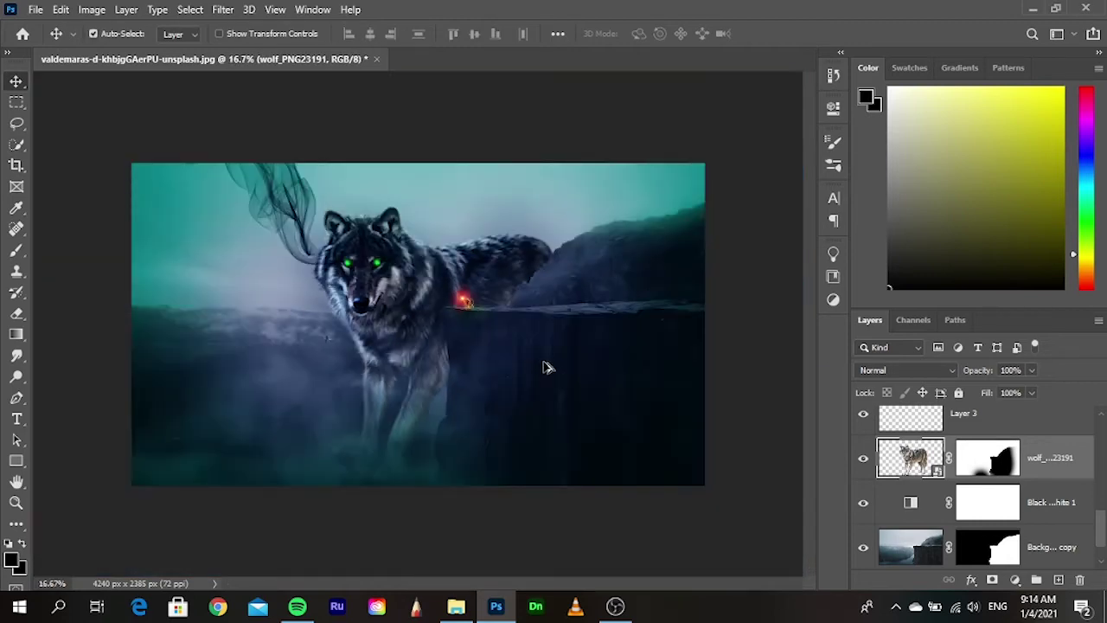
click(725, 378)
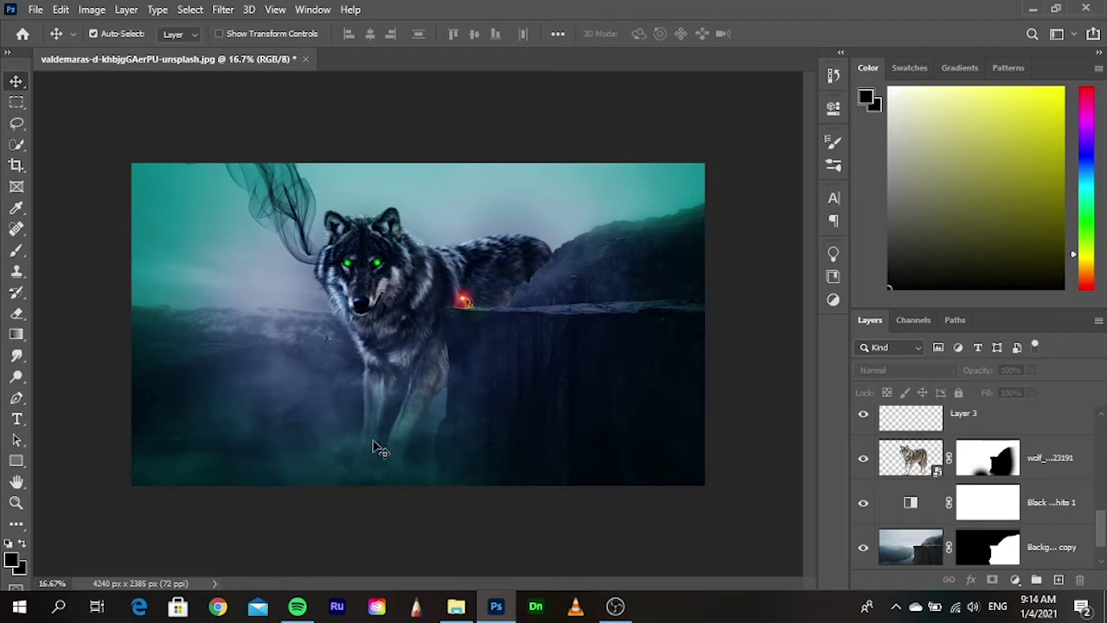
scroll(414, 423, up, 1)
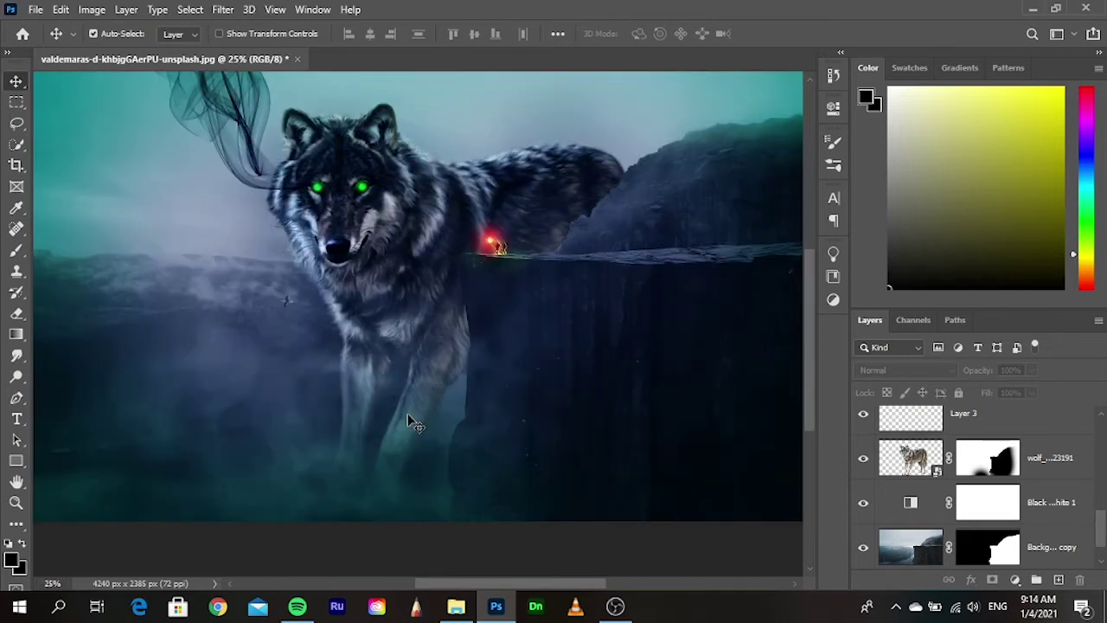
scroll(415, 423, down, 1)
- Bring File Explorer forward and go up from enargy effects to the png folder
click(456, 606)
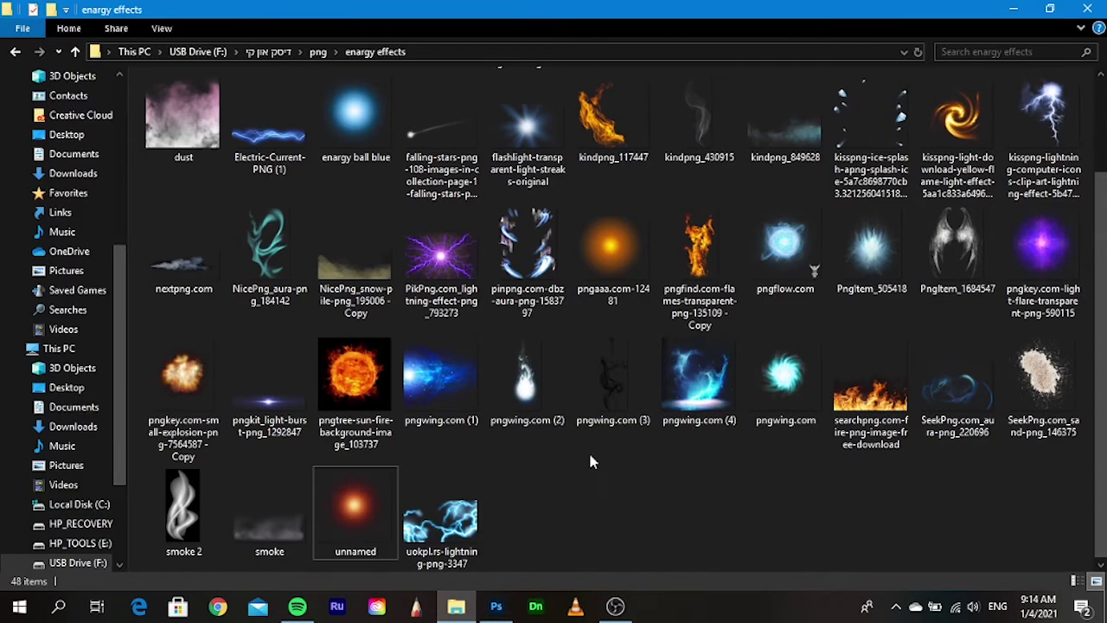
scroll(589, 457, up, 2)
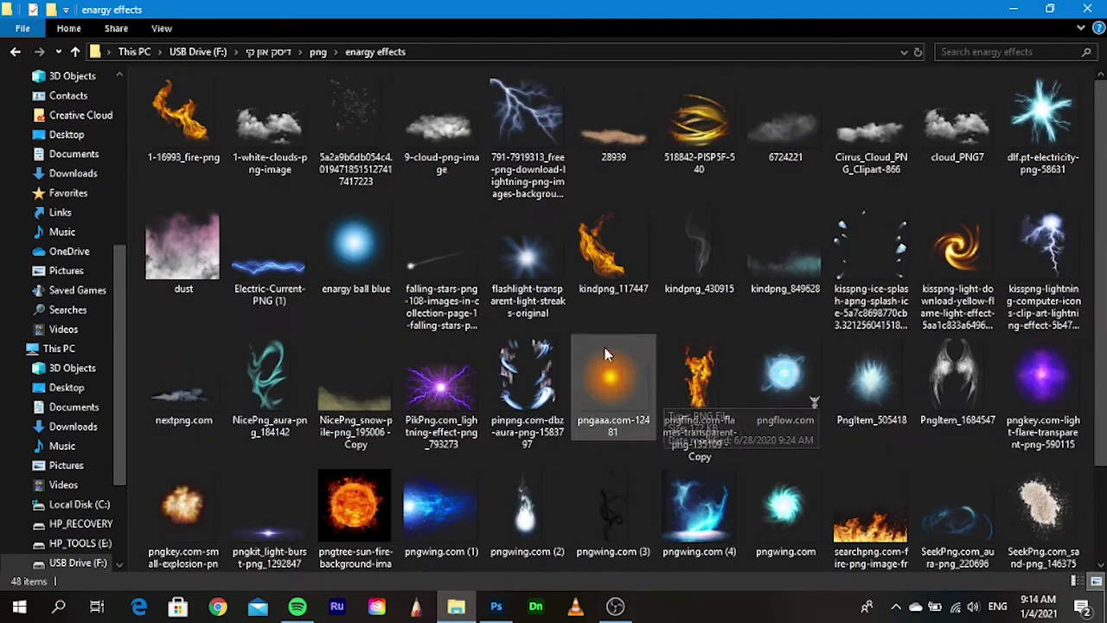
click(317, 53)
scroll(726, 419, down, 5)
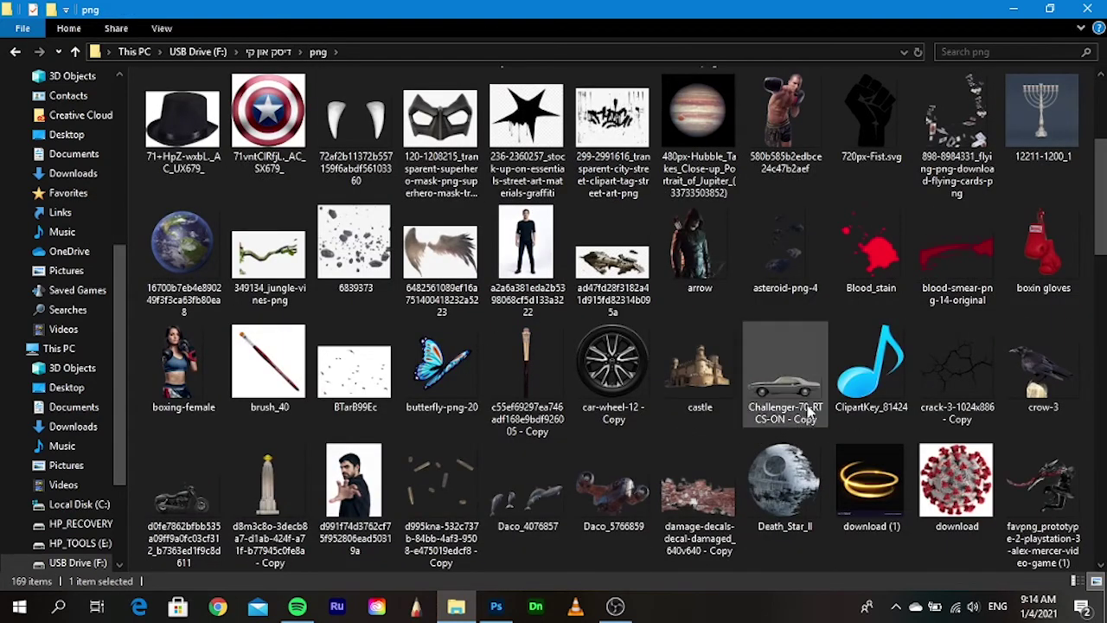
scroll(732, 394, up, 3)
click(734, 184)
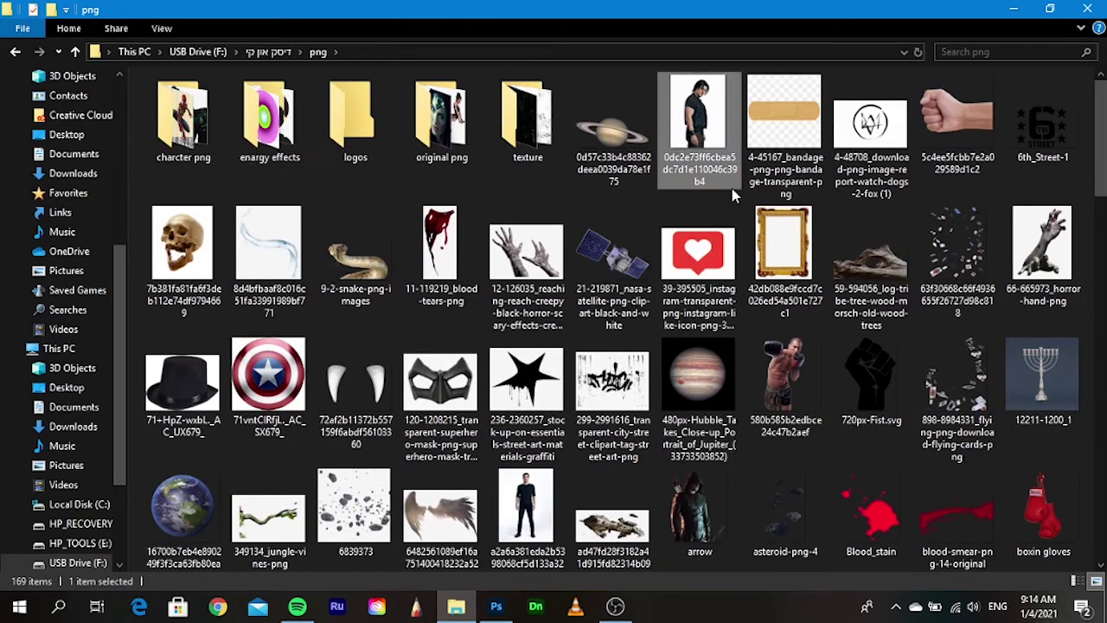
click(740, 196)
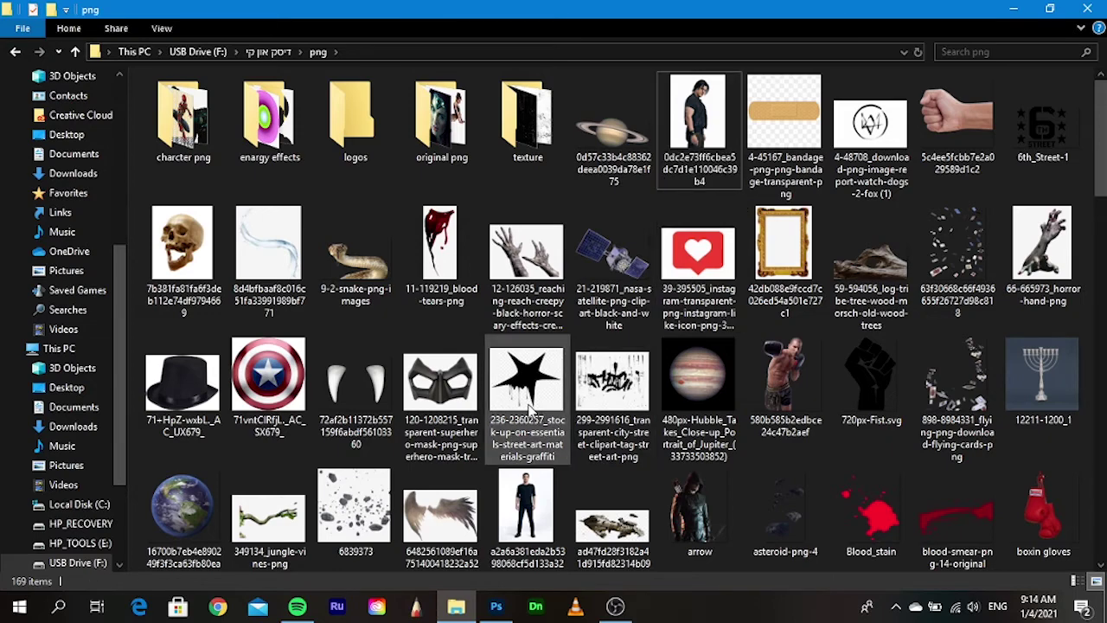
- Drag pngguru.com - Copy from the png folder onto Photoshop's taskbar icon
scroll(640, 398, down, 3)
scroll(649, 411, down, 3)
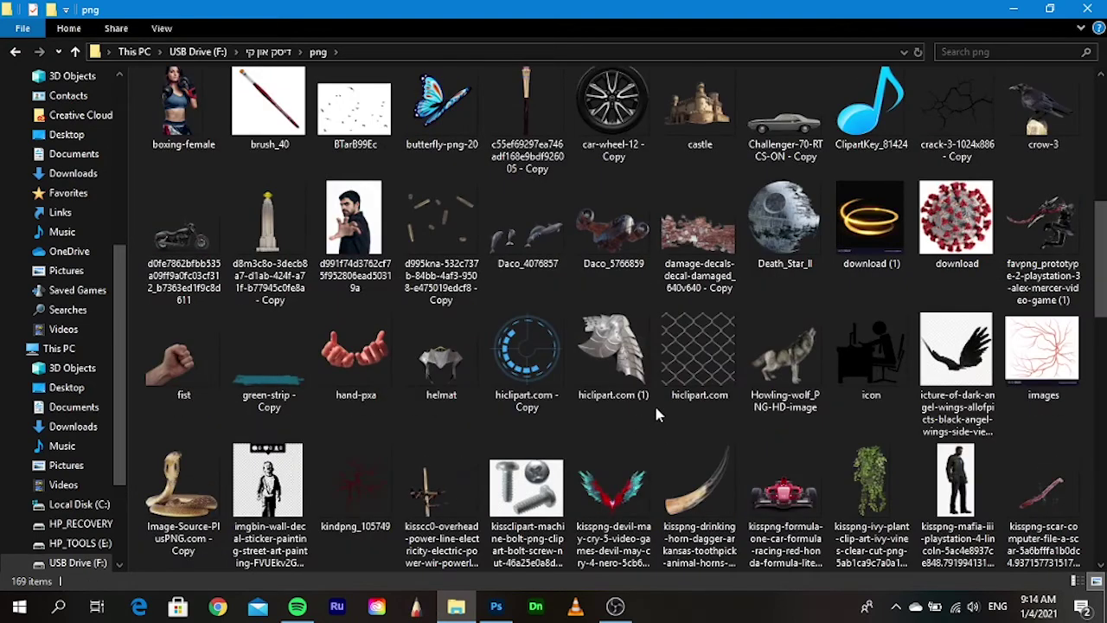
scroll(651, 409, down, 3)
scroll(654, 432, down, 10)
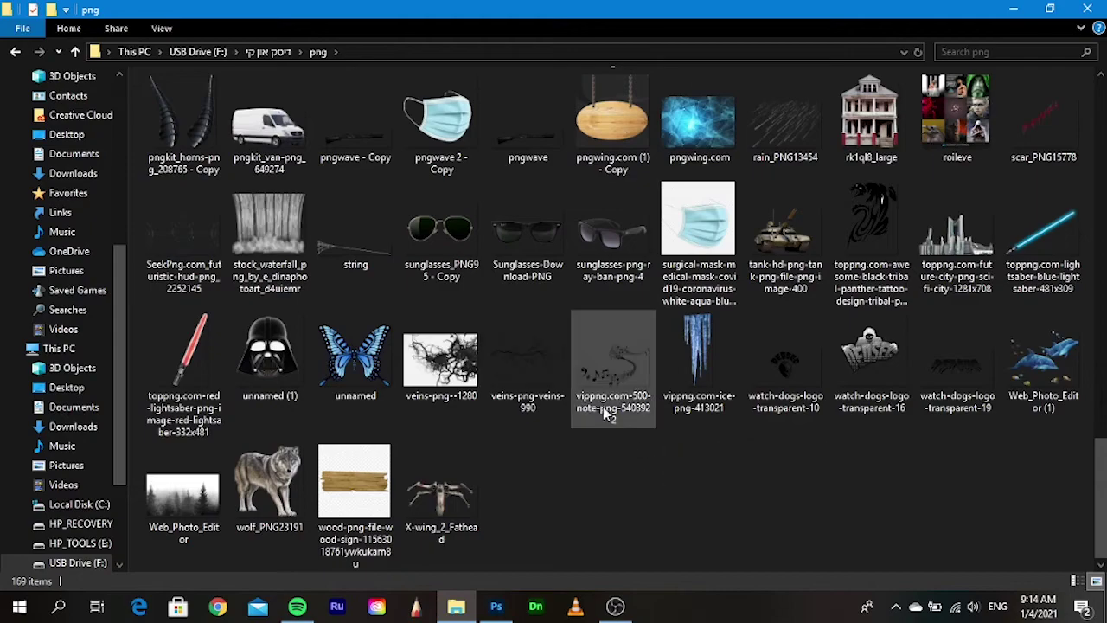
scroll(603, 407, up, 5)
mouse_move(611, 259)
mouse_down()
mouse_move(496, 606)
mouse_move(381, 315)
mouse_move(416, 403)
mouse_move(434, 543)
mouse_up()
- Commit the placed starry image and move its layer above Black & White 1
key(Return)
scroll(978, 481, up, 3)
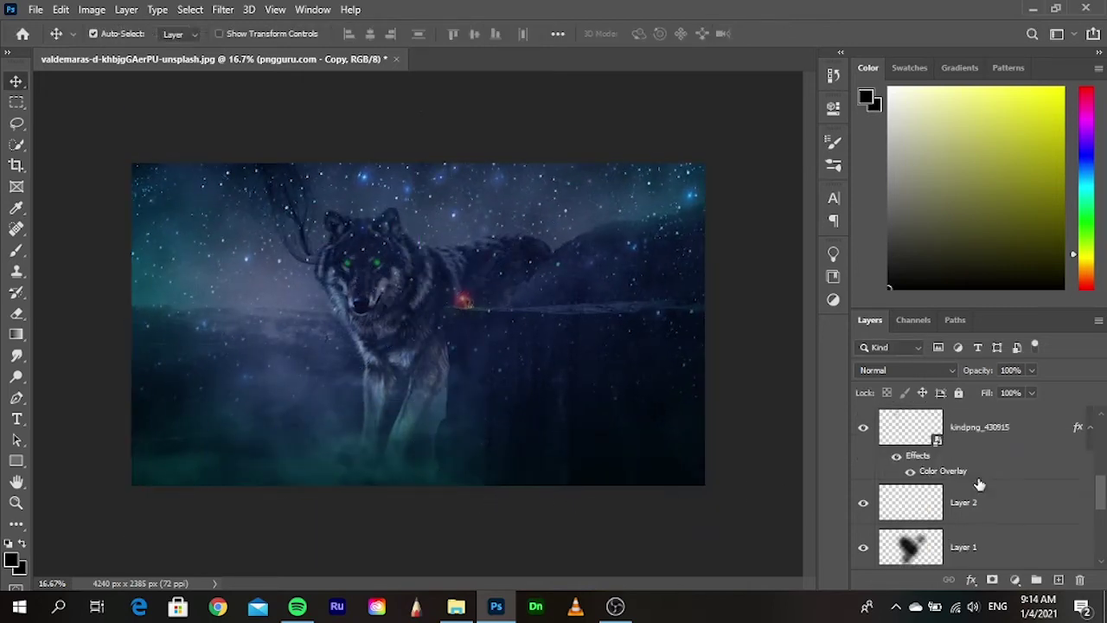
scroll(995, 458, up, 3)
scroll(1005, 449, up, 2)
scroll(1005, 450, down, 2)
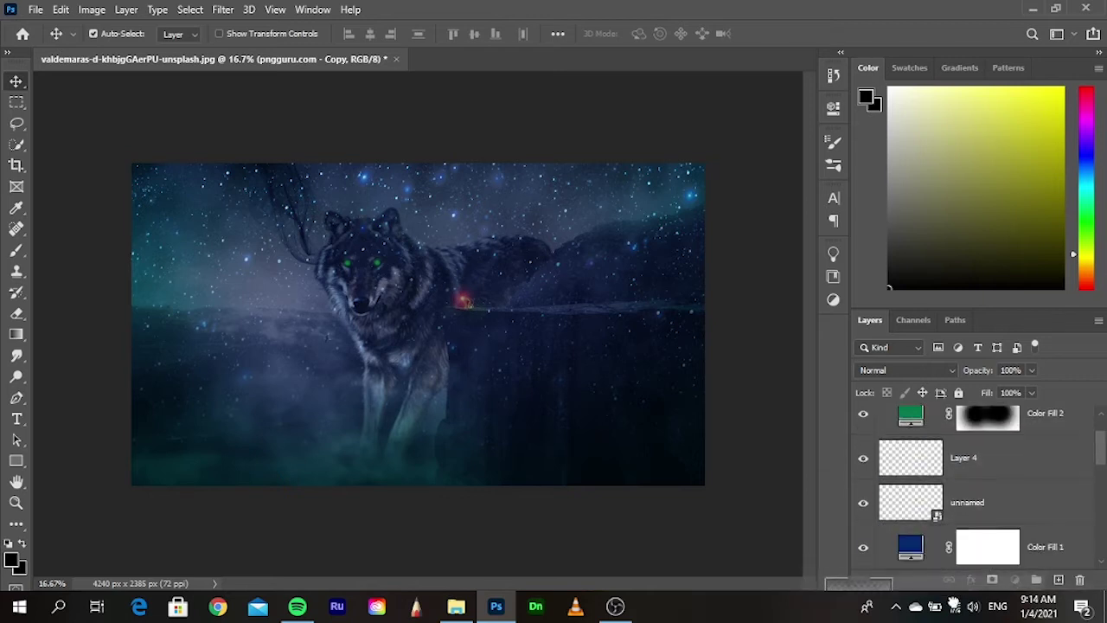
scroll(1006, 450, down, 2)
scroll(1005, 450, down, 2)
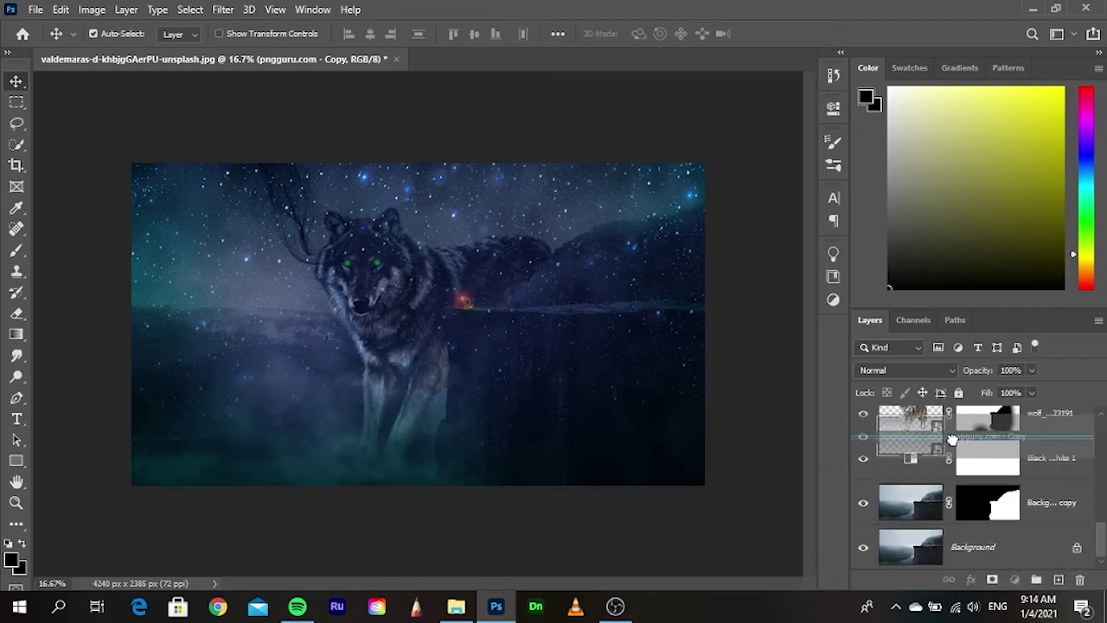
drag(1006, 450, 956, 446)
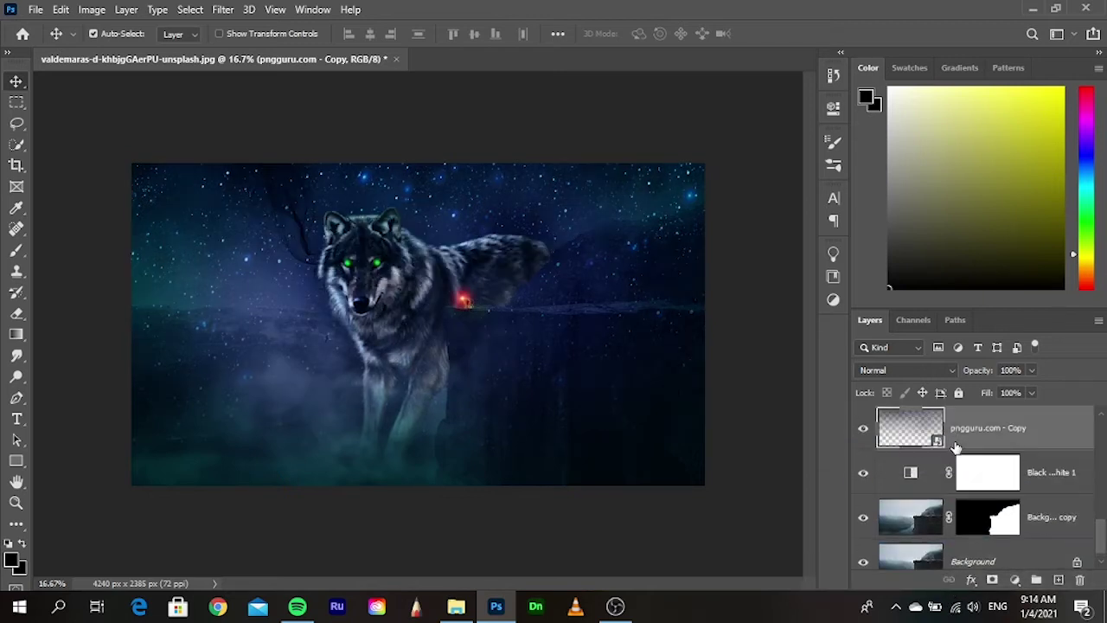
- Blend the starry layer as Overlay and give it a layer mask
click(918, 369)
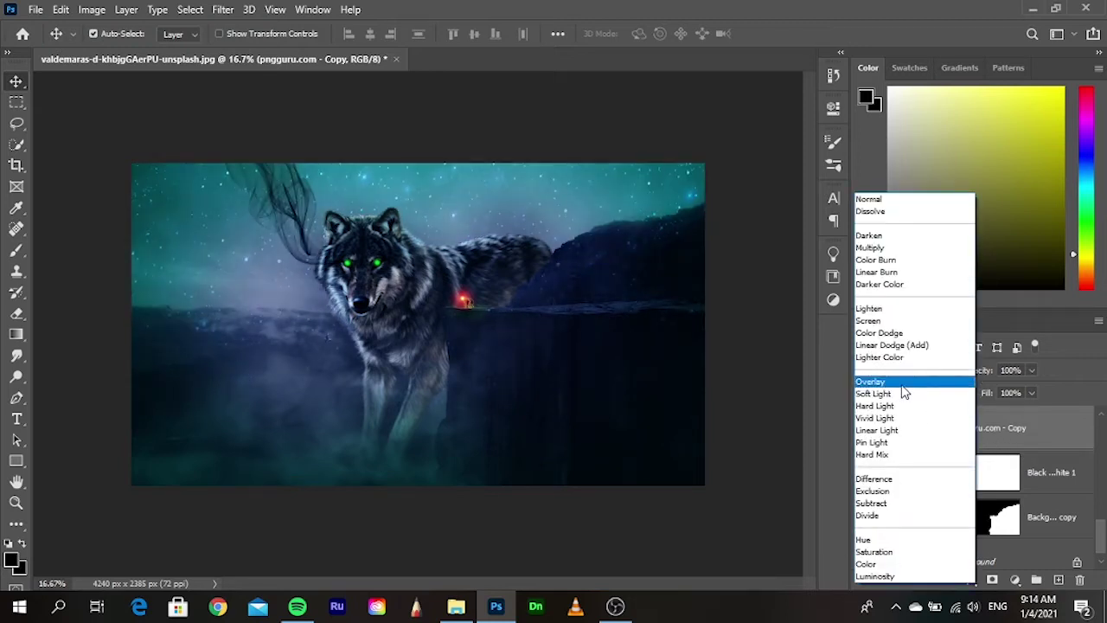
click(903, 386)
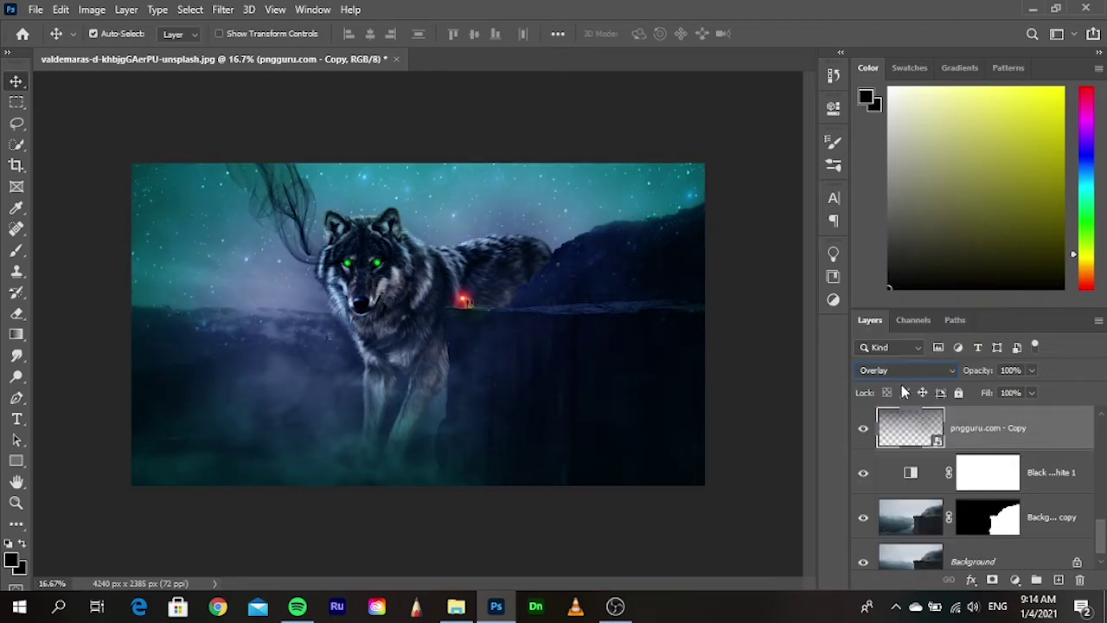
click(992, 581)
- Load the cliff selection from Background copy's mask and erase it from the starry mask
ctrl+click(995, 529)
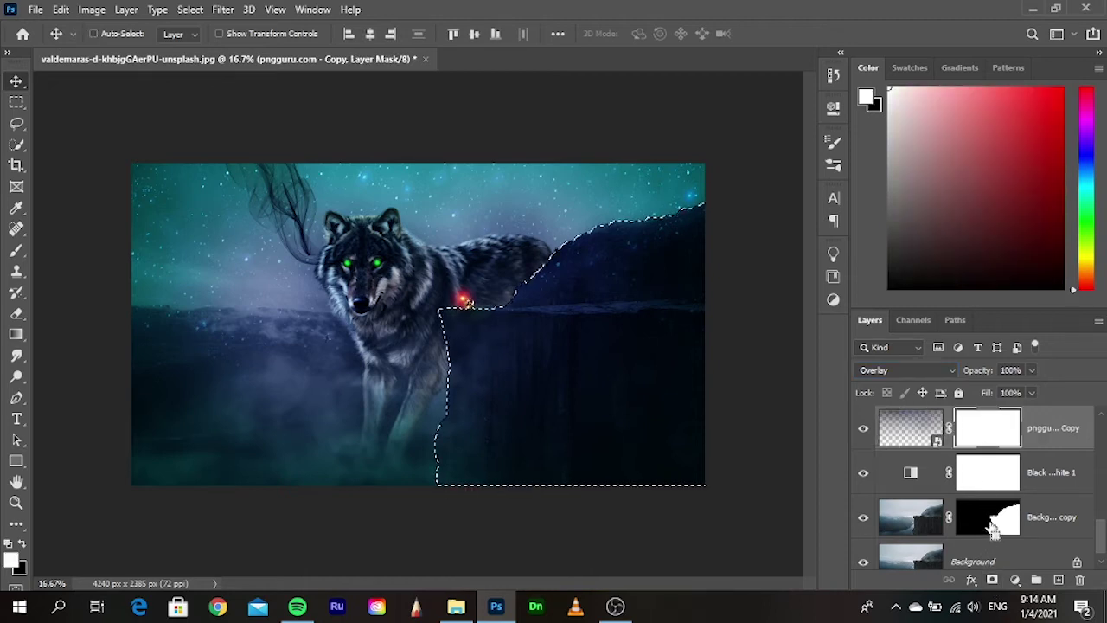
click(16, 314)
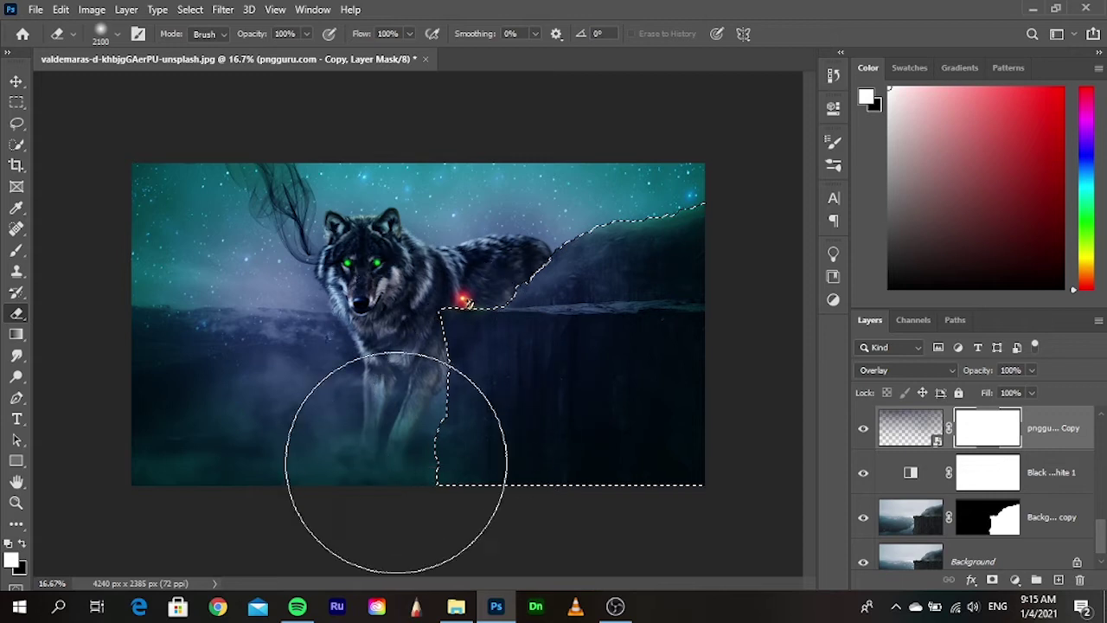
drag(395, 464, 403, 494)
click(16, 82)
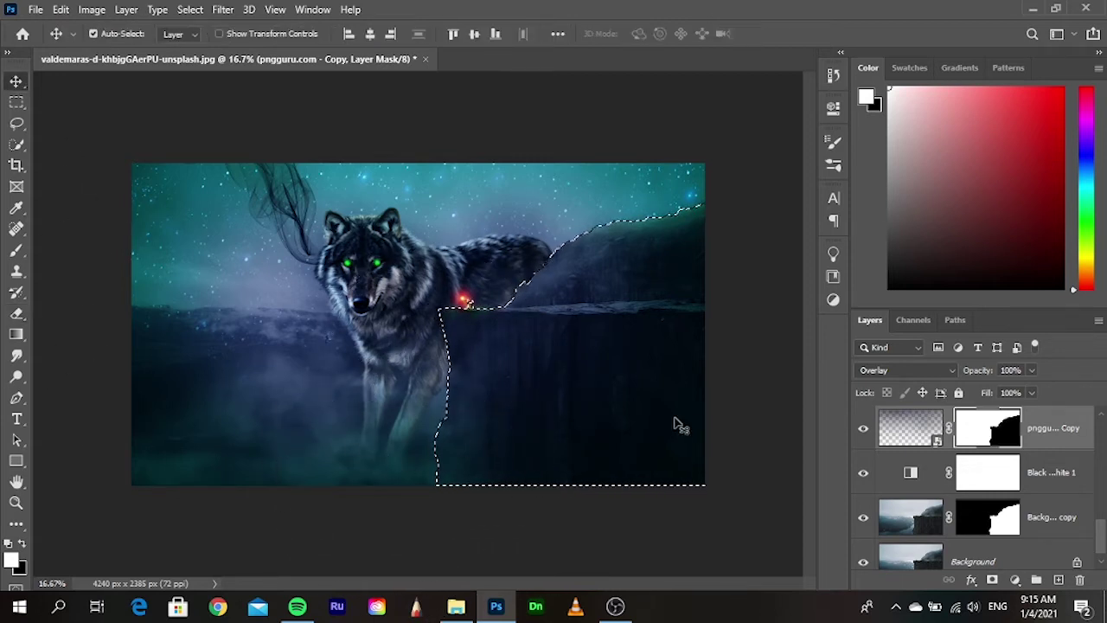
click(733, 415)
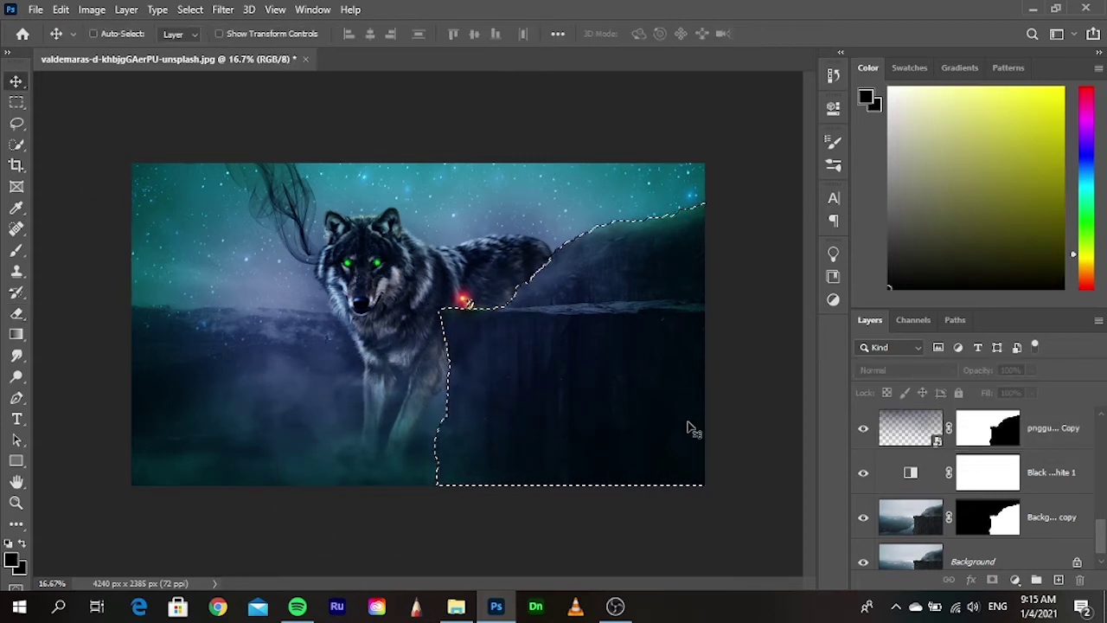
key(ctrl+d)
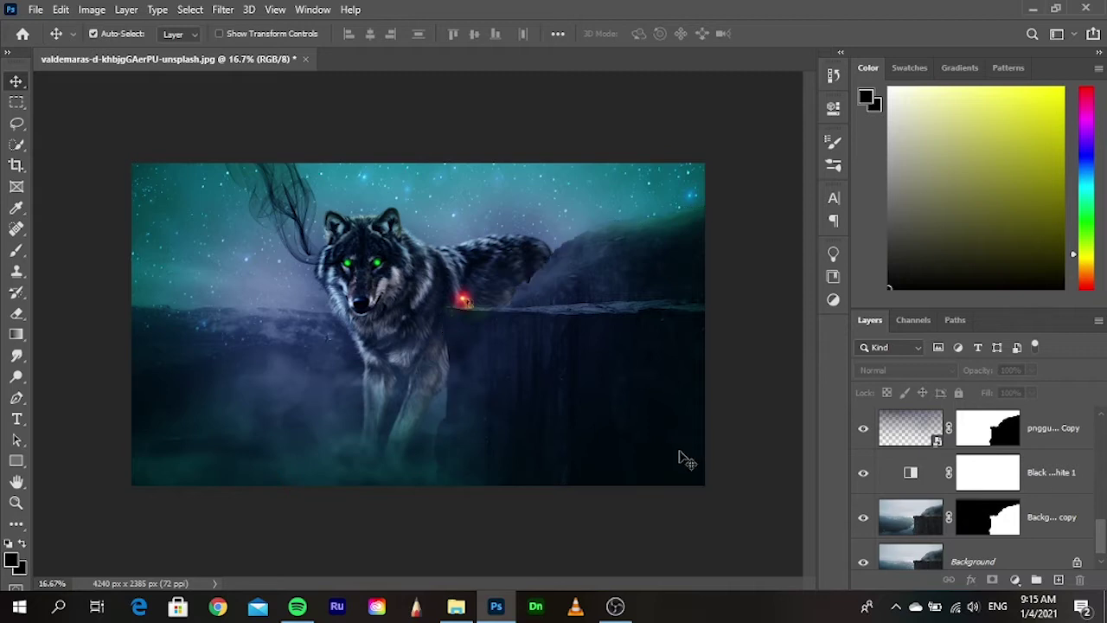
- Erase the starry mask over the lower-left foreground fog
click(1014, 439)
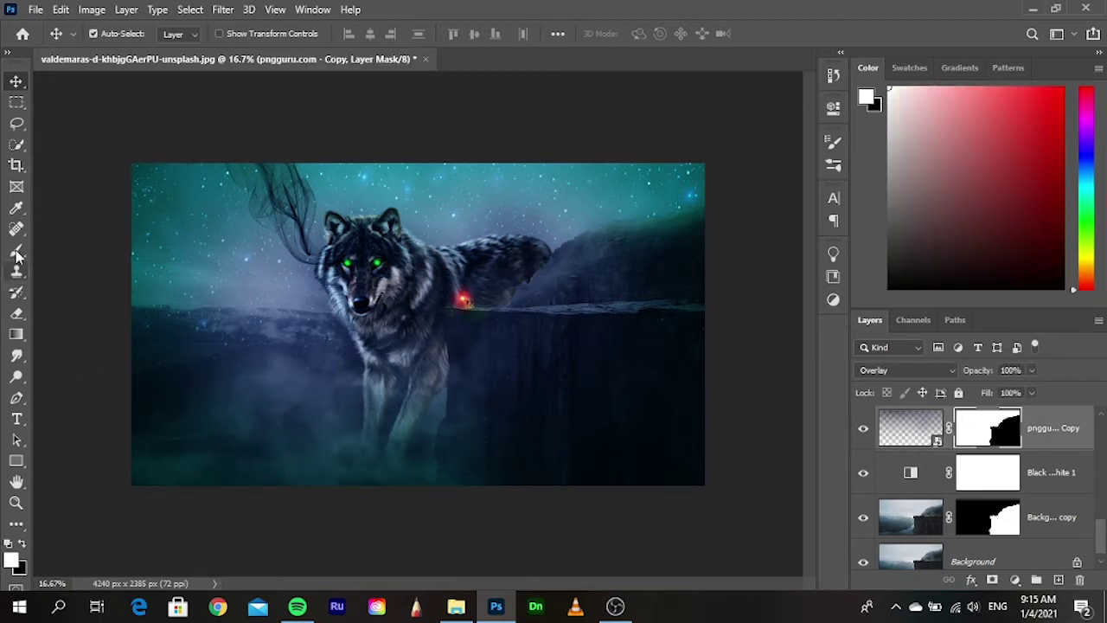
click(17, 317)
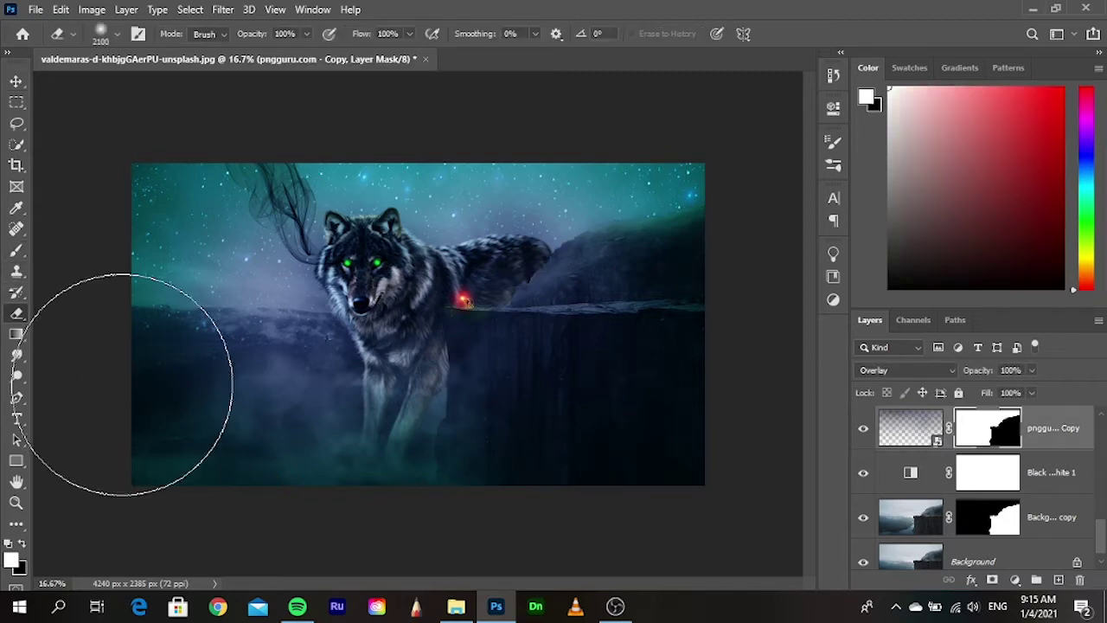
mouse_move(148, 359)
mouse_down()
mouse_move(162, 400)
mouse_move(248, 404)
mouse_move(287, 365)
mouse_move(290, 403)
mouse_move(210, 413)
mouse_move(173, 407)
mouse_move(156, 385)
mouse_move(234, 432)
mouse_up()
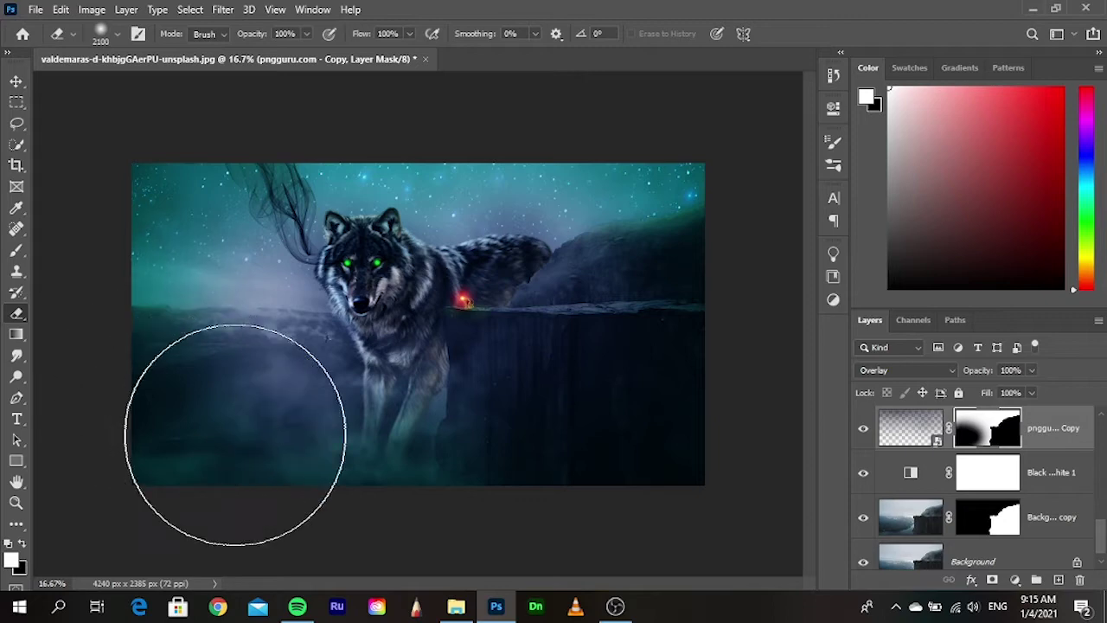
click(17, 83)
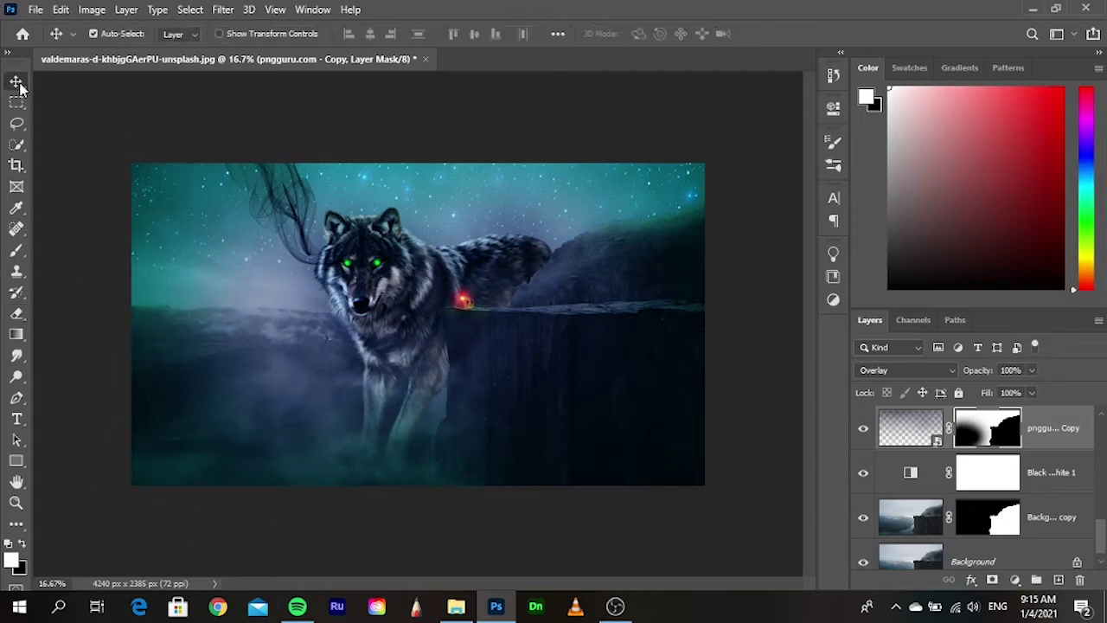
click(774, 377)
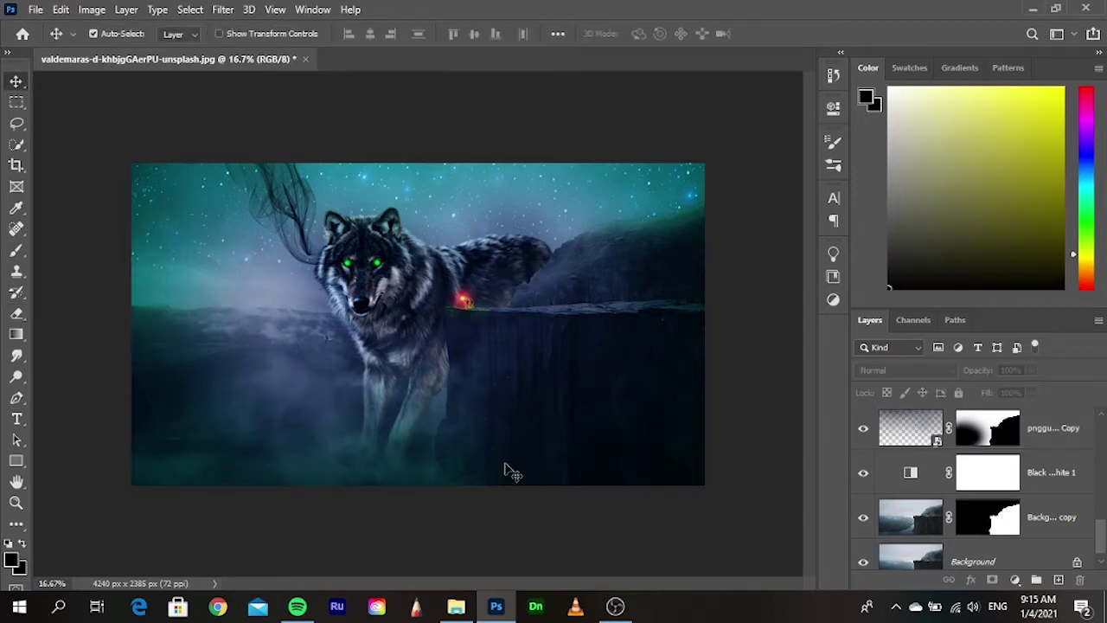
scroll(406, 348, up, 2)
scroll(406, 348, down, 2)
mouse_move(456, 606)
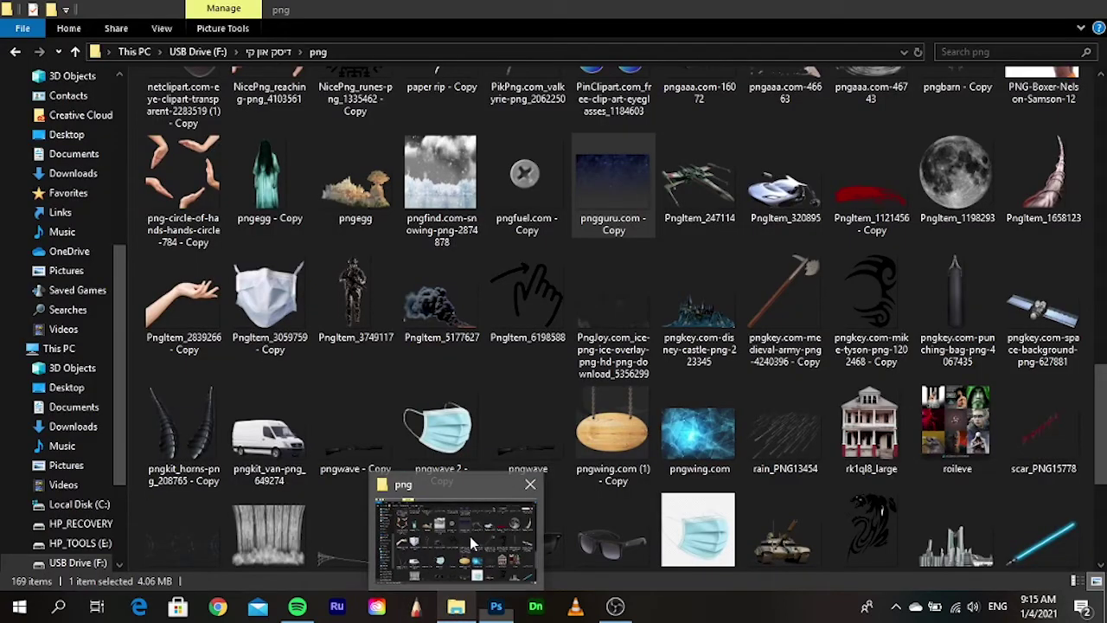
- Switch to File Explorer and scroll the png folder up to its subfolders
click(469, 536)
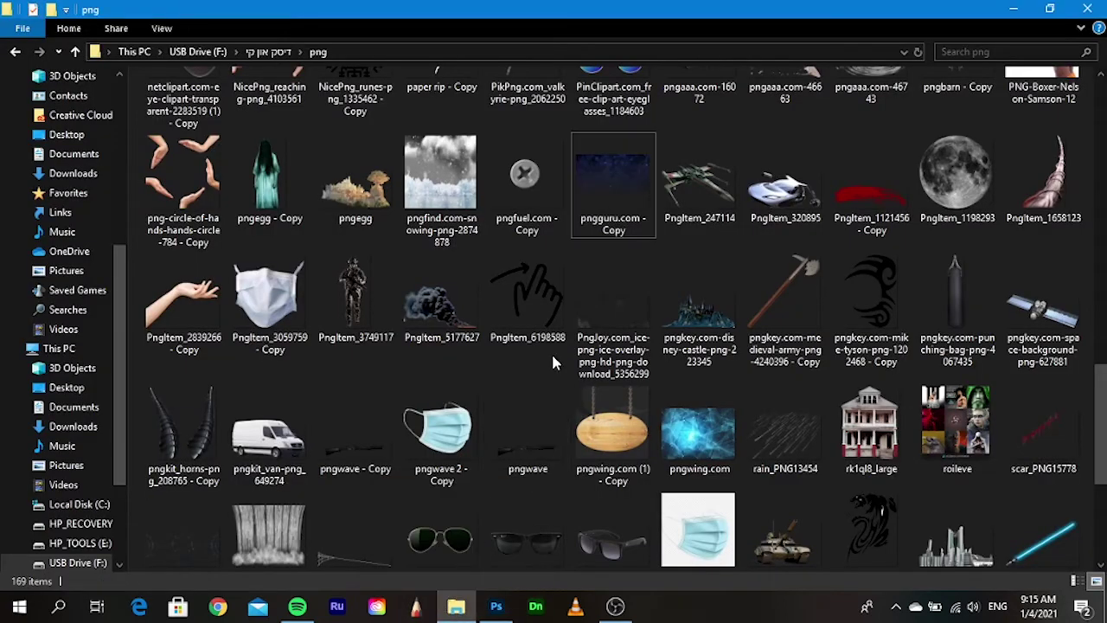
scroll(609, 442, down, 3)
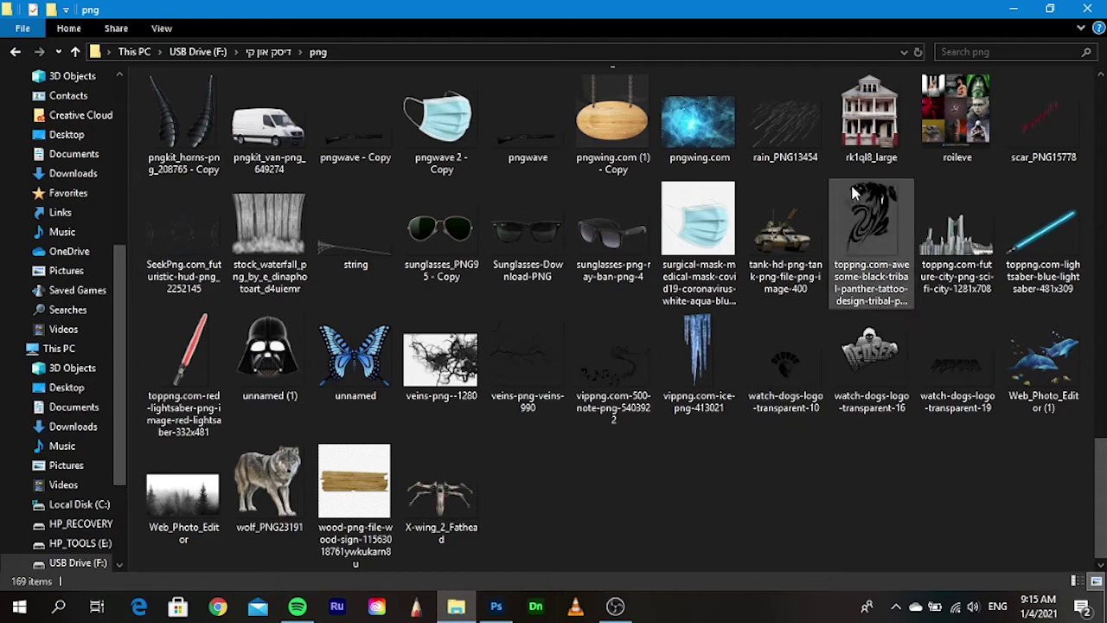
scroll(707, 260, up, 5)
scroll(709, 273, up, 3)
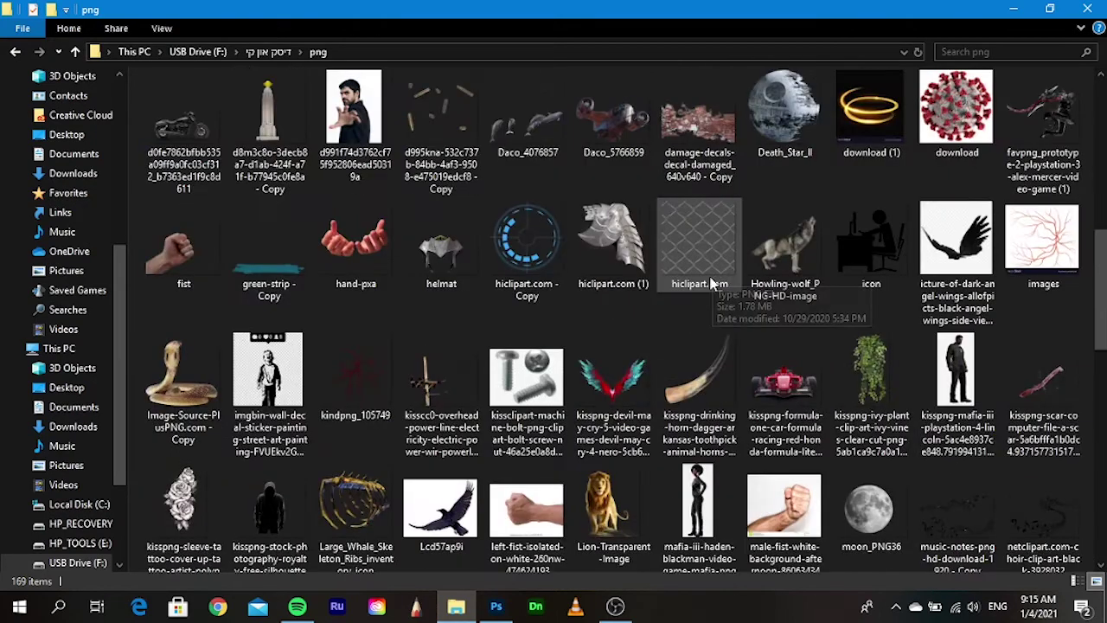
scroll(663, 301, up, 3)
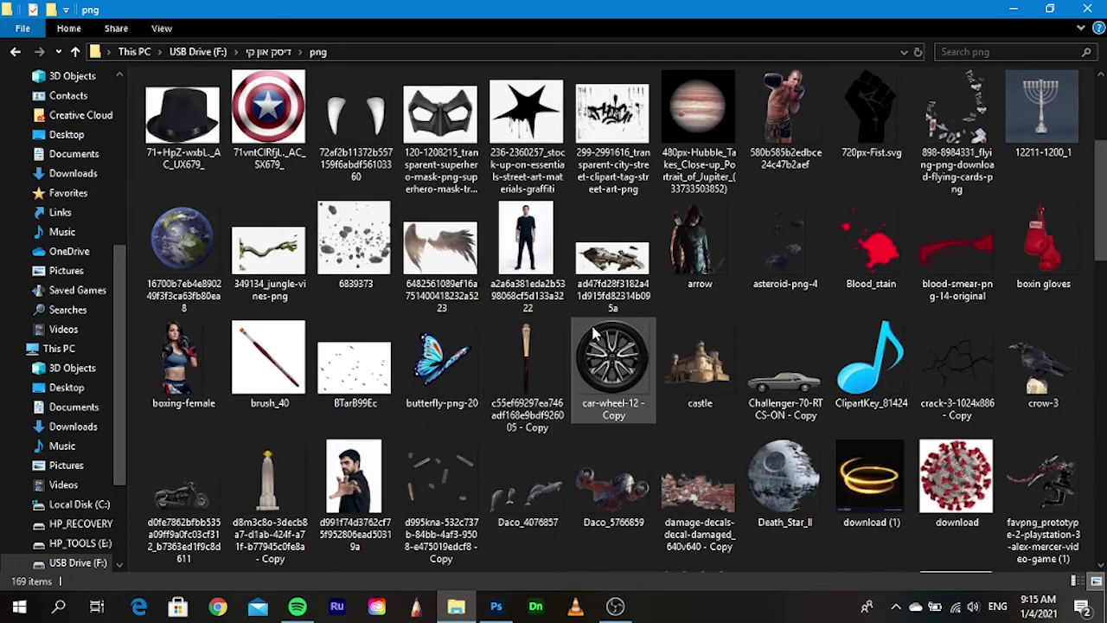
scroll(594, 333, up, 2)
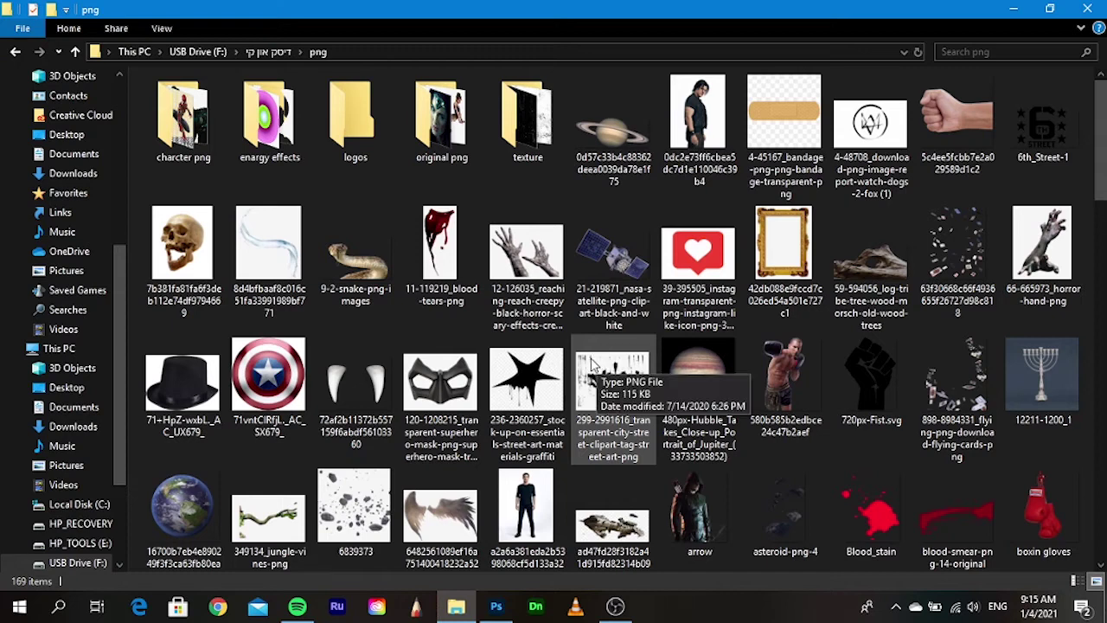
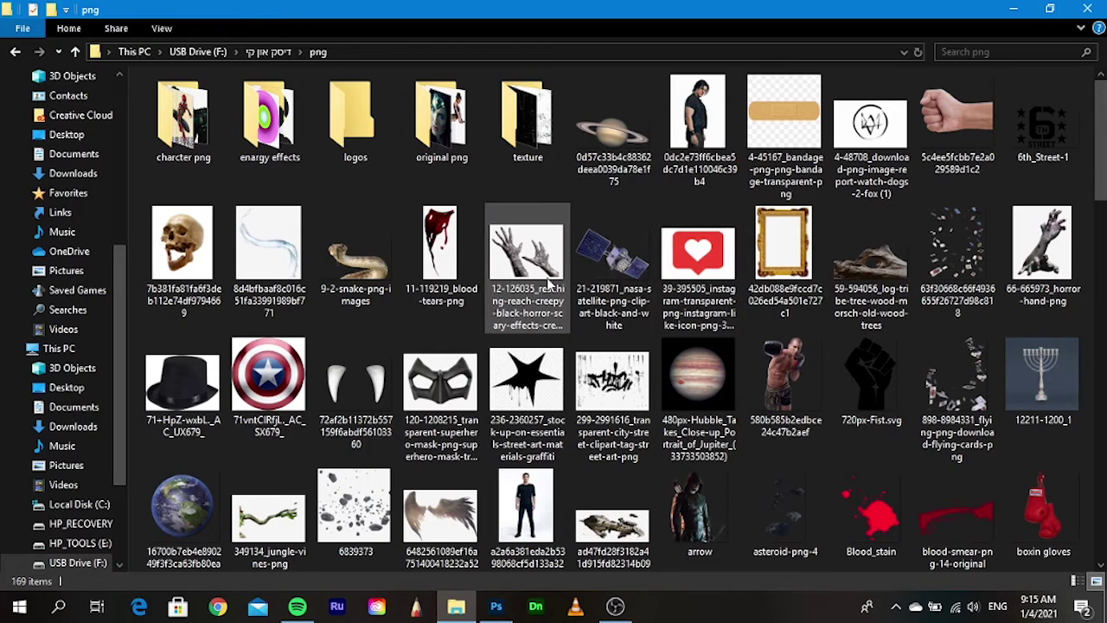
- Open the enargy effects folder and drag kindpng_849628 onto the Photoshop taskbar icon
double_click(264, 141)
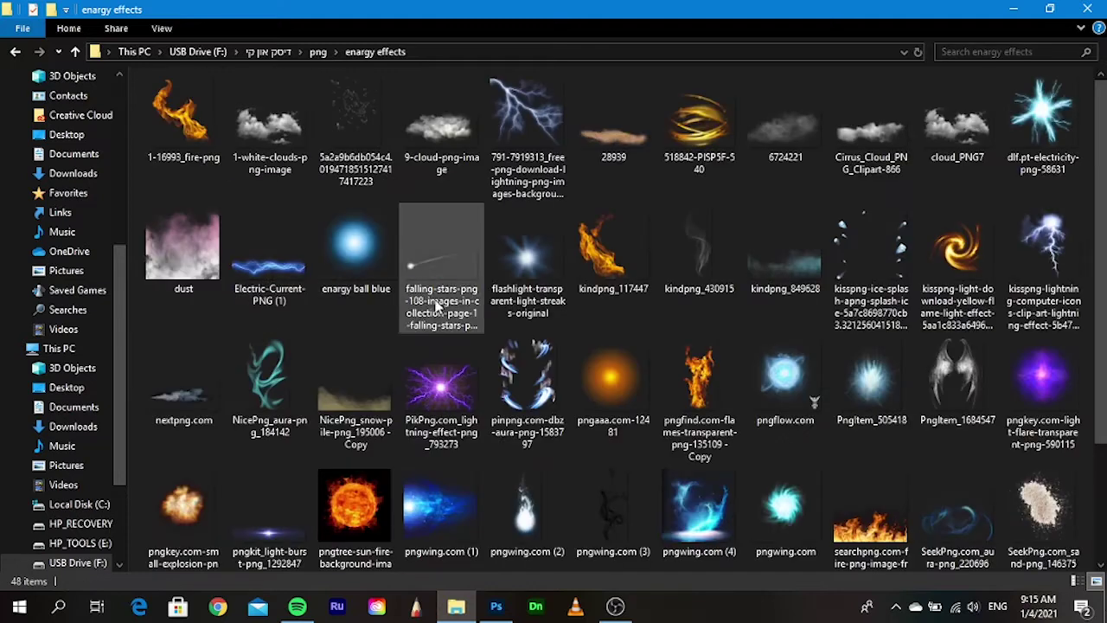
scroll(502, 337, down, 2)
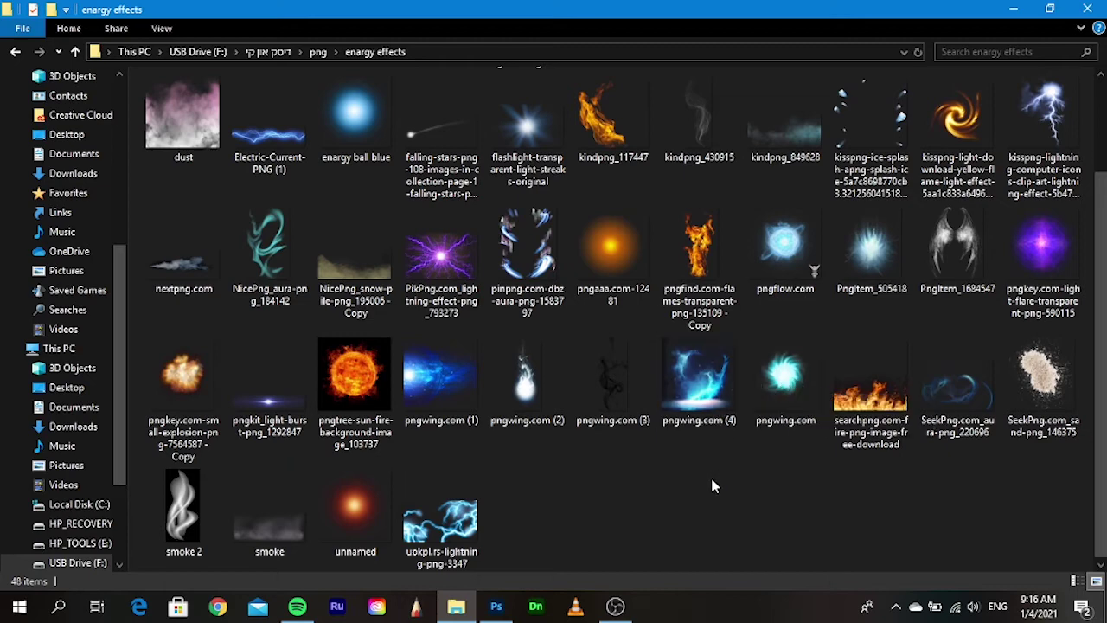
scroll(774, 419, up, 2)
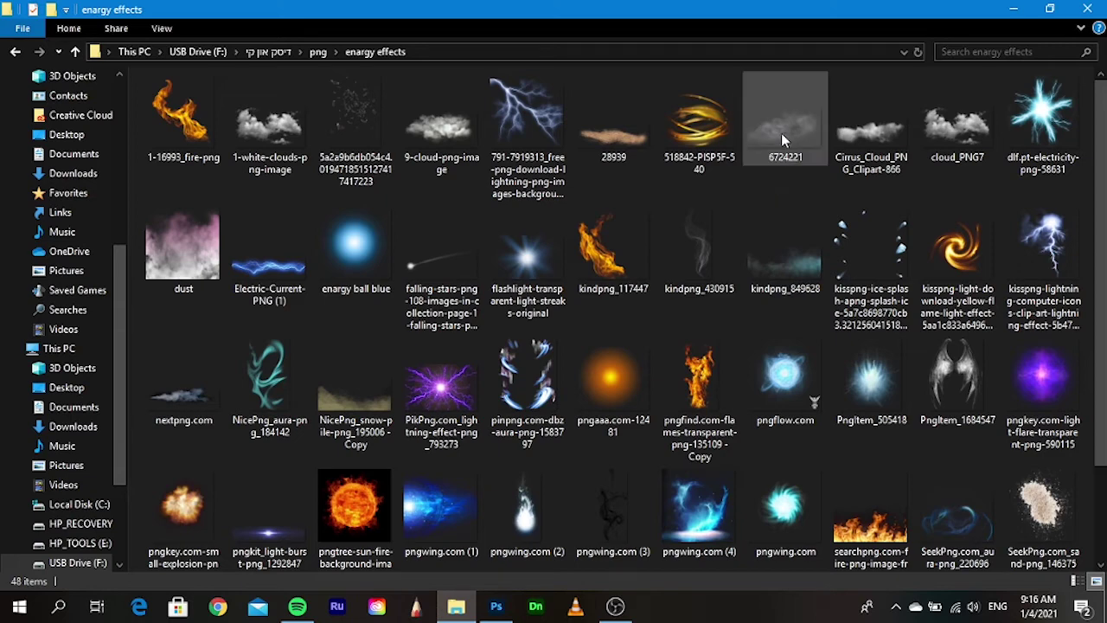
drag(784, 246, 500, 427)
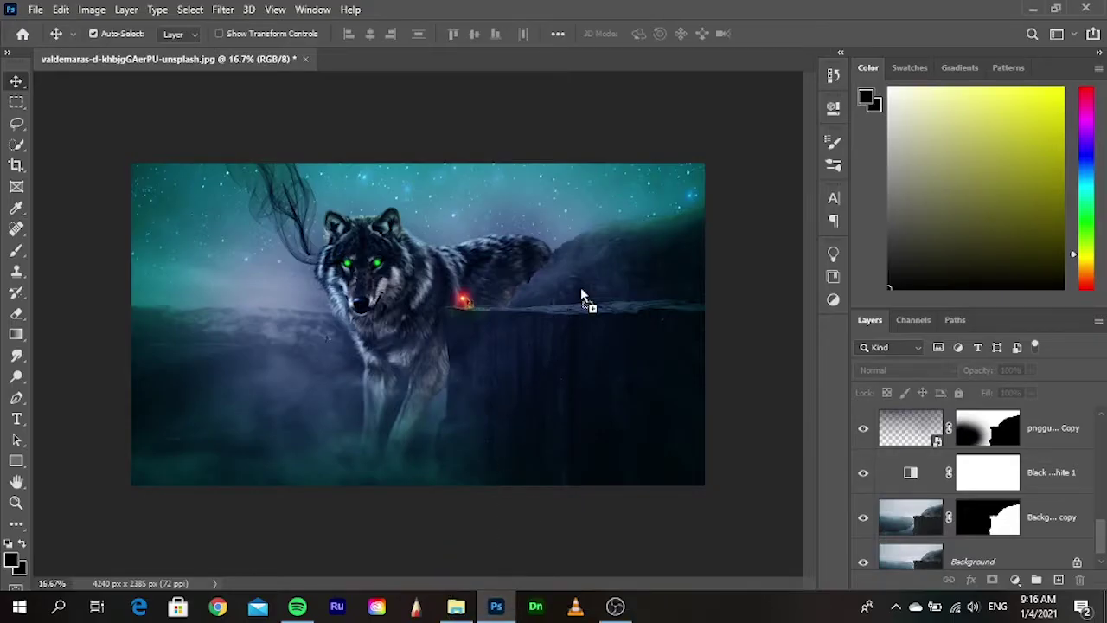
- Place the kindpng_849628 mist on the canvas, align it right, and enlarge it to about 170%
drag(582, 293, 582, 295)
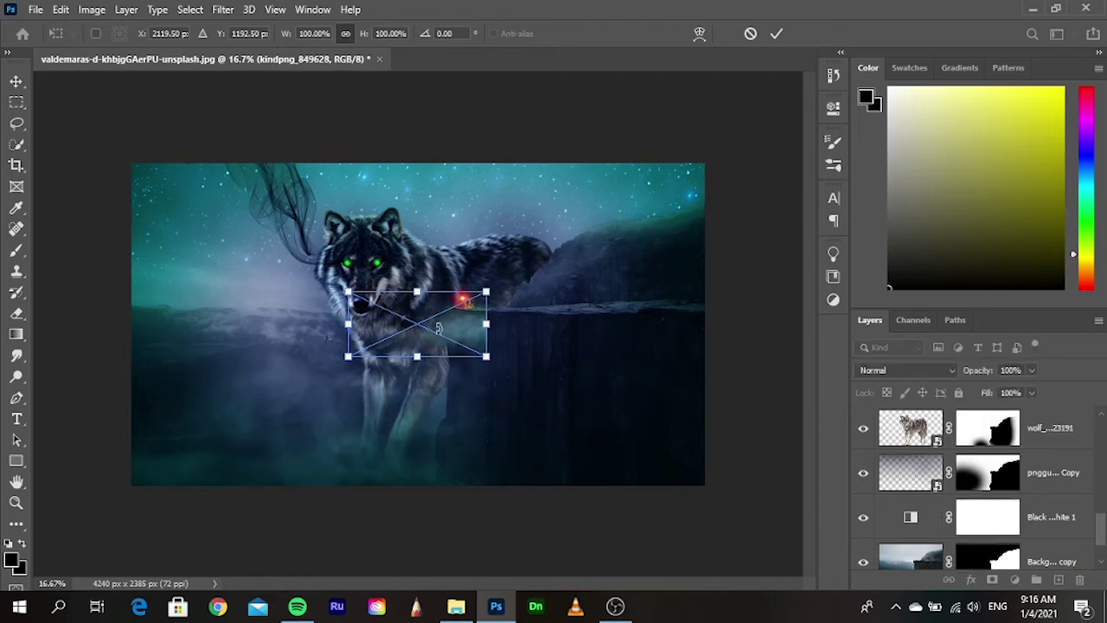
scroll(468, 334, up, 1)
drag(460, 334, 733, 278)
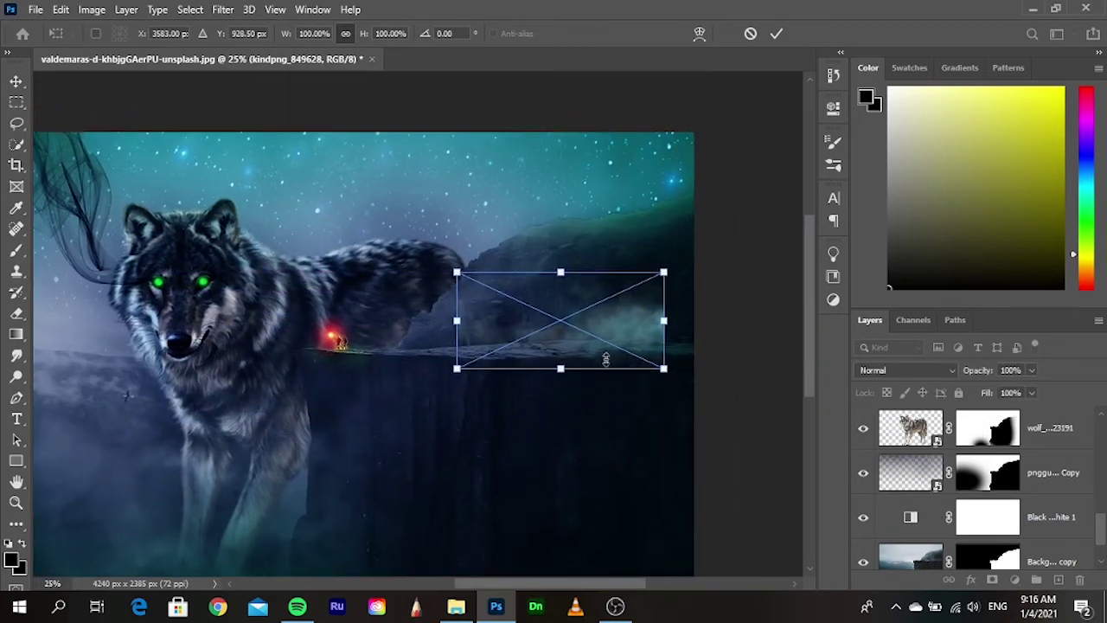
drag(733, 278, 638, 355)
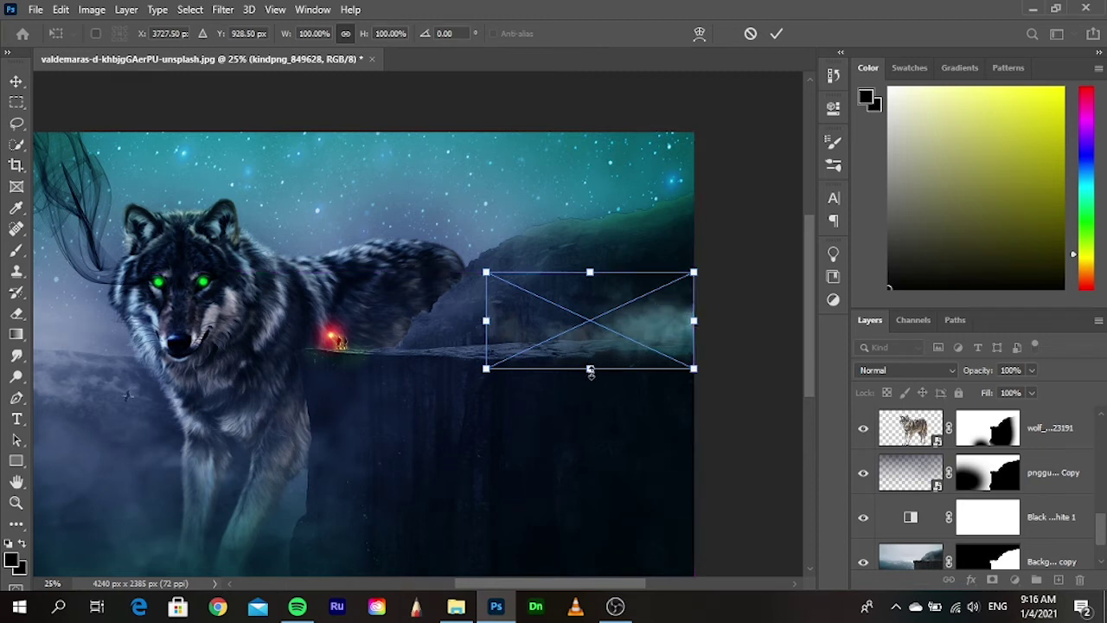
drag(590, 370, 588, 403)
mouse_move(646, 349)
mouse_down()
mouse_move(618, 363)
mouse_move(644, 387)
mouse_up()
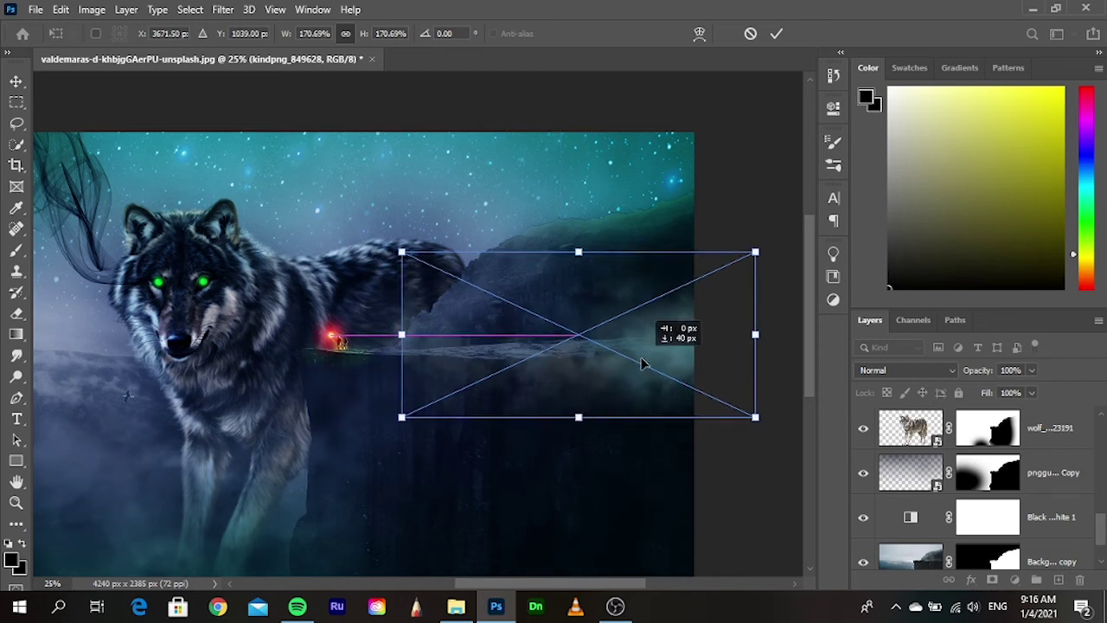
- Move the mist lower and scale it to about 435% across the bottom, committing the transform
scroll(645, 387, down, 2)
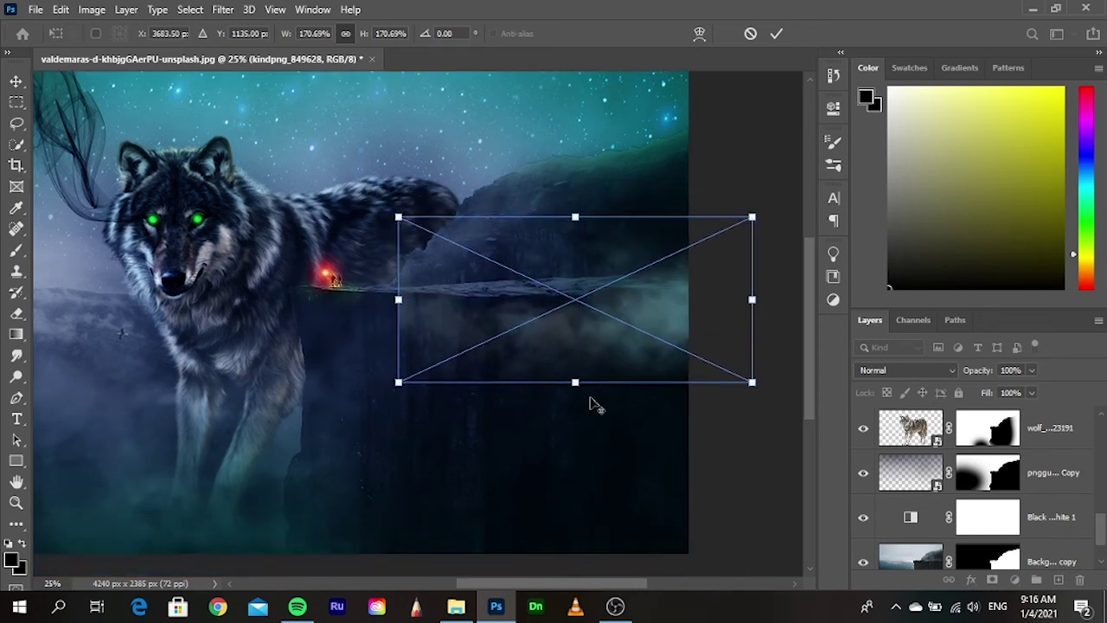
scroll(642, 391, down, 1)
drag(641, 391, 635, 420)
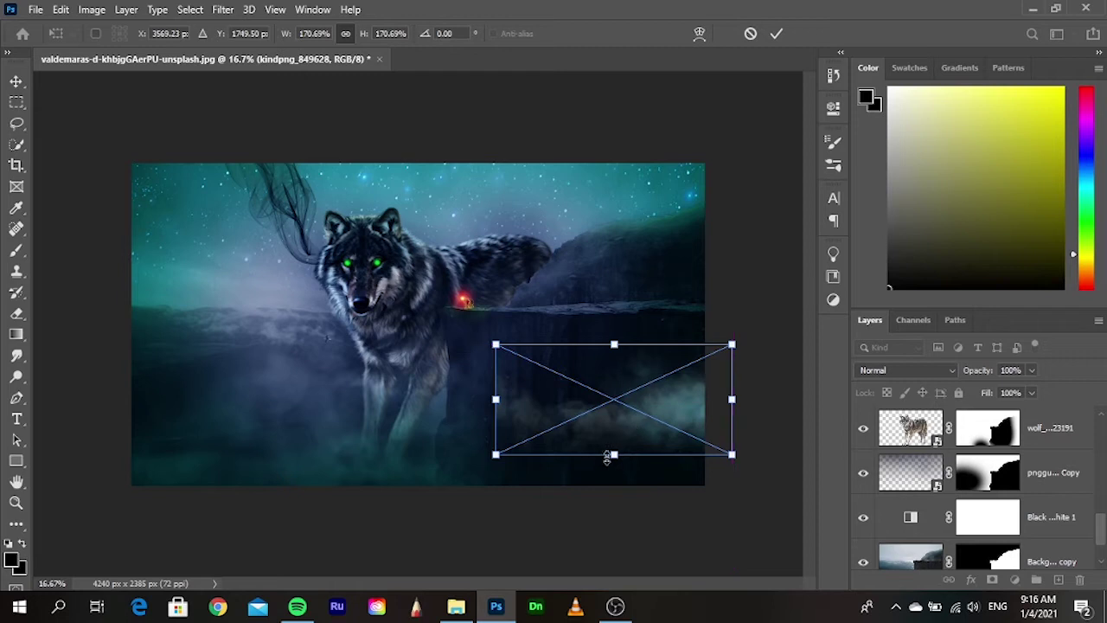
drag(613, 456, 619, 547)
drag(641, 469, 682, 453)
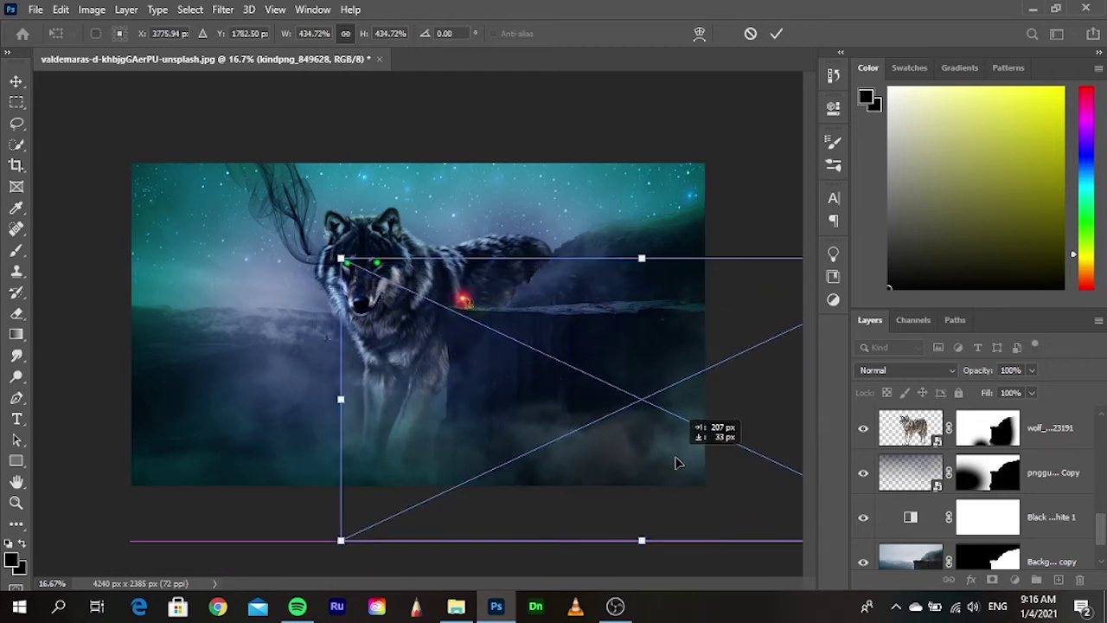
key(Return)
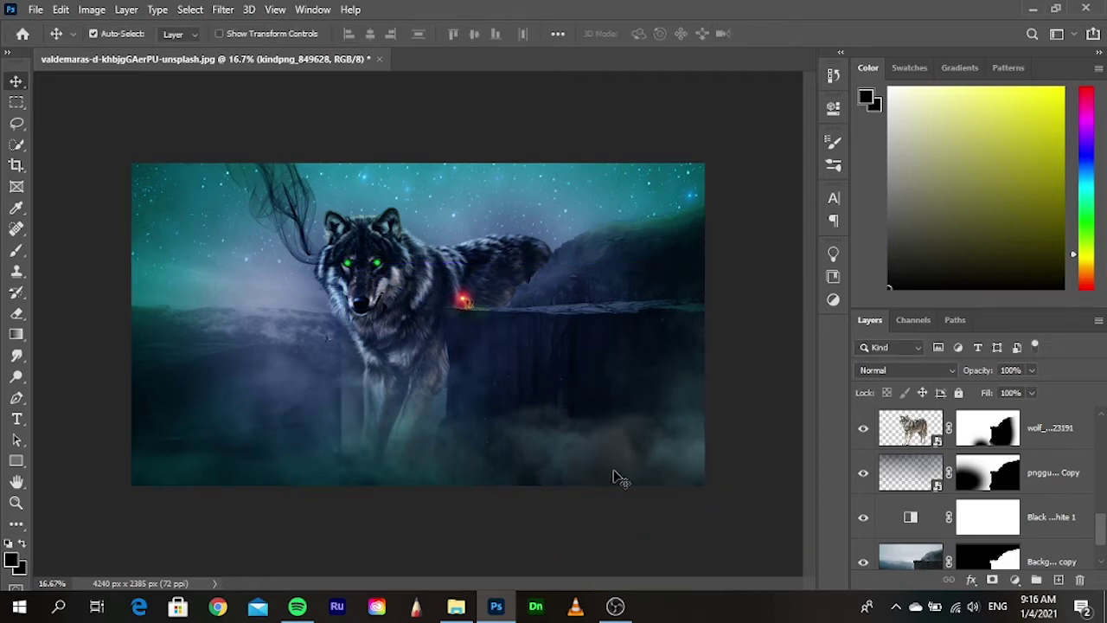
- Add a layer mask to the mist layer and erase the fog in front of the wolf
scroll(430, 416, up, 1)
scroll(396, 440, up, 1)
scroll(519, 378, up, 1)
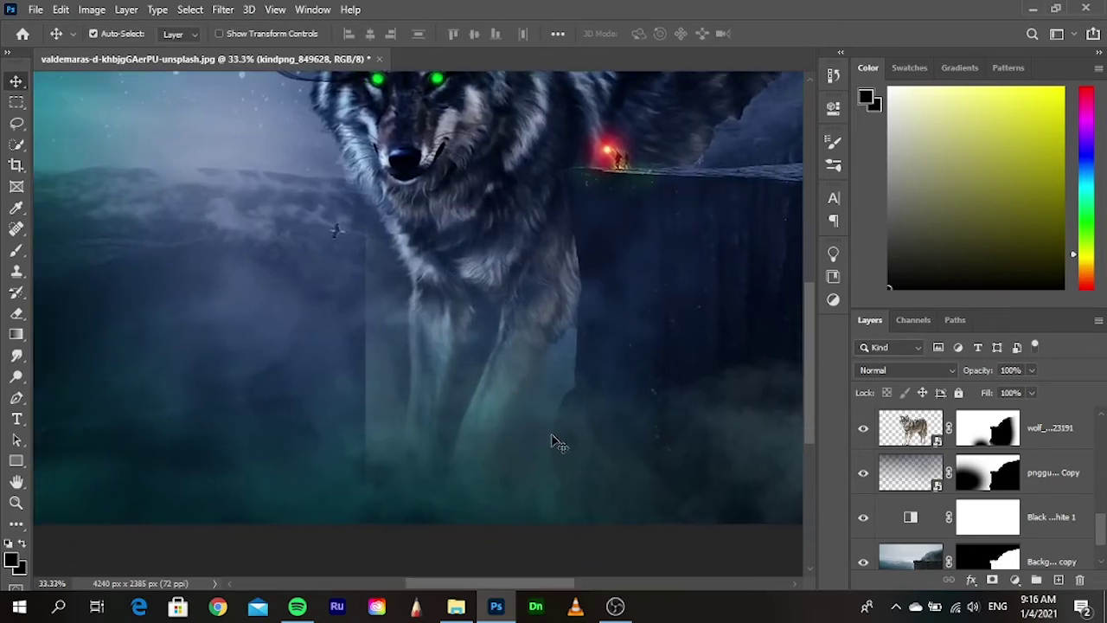
scroll(904, 466, up, 2)
scroll(998, 457, up, 2)
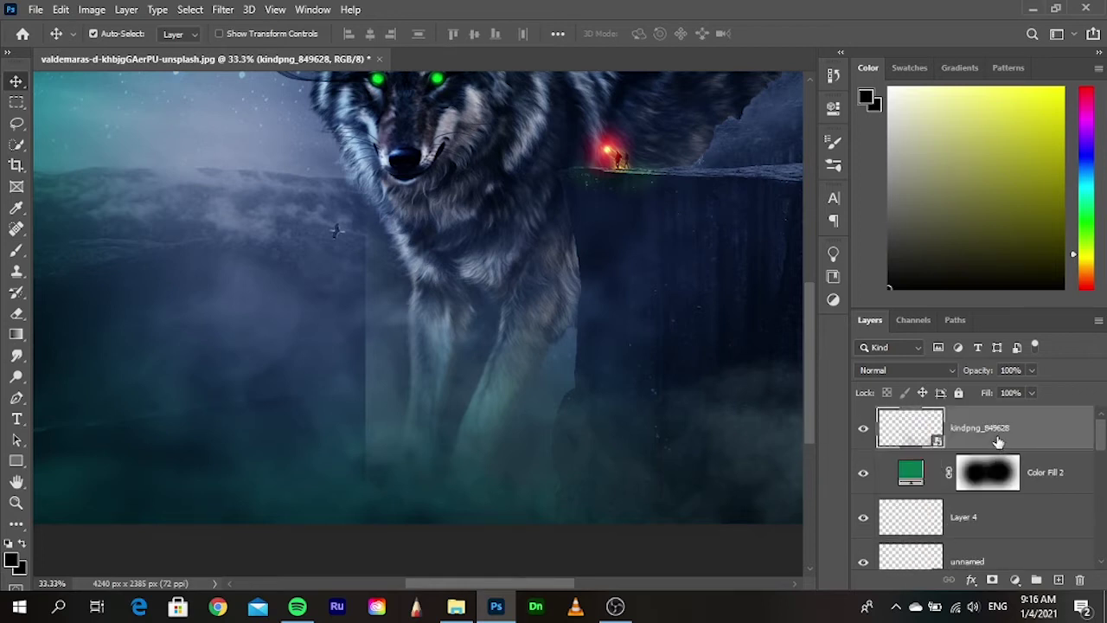
click(993, 581)
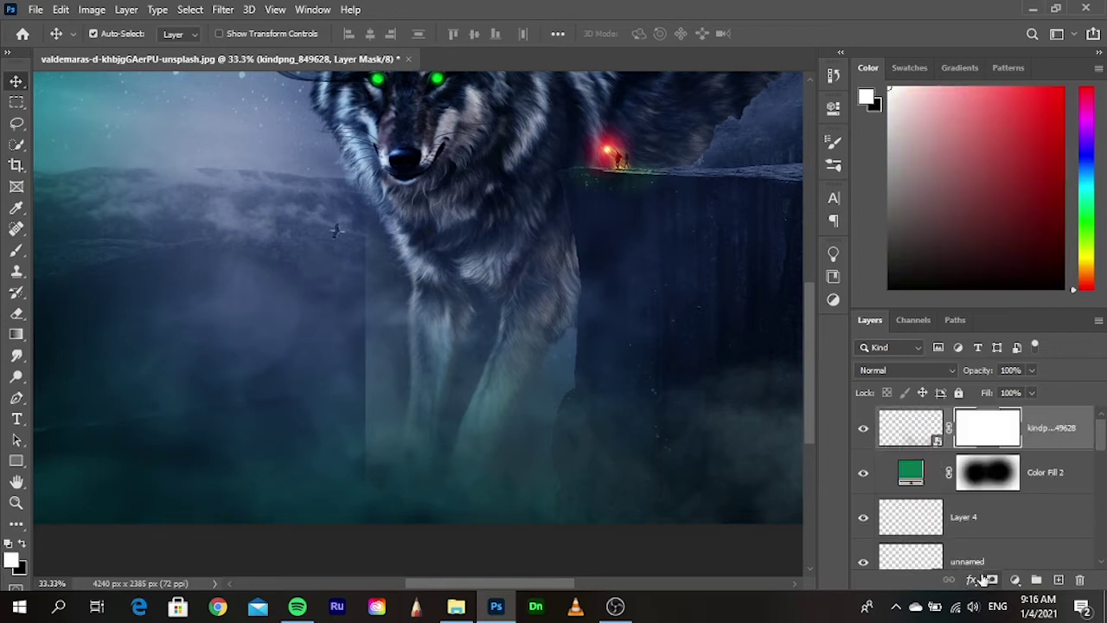
click(16, 314)
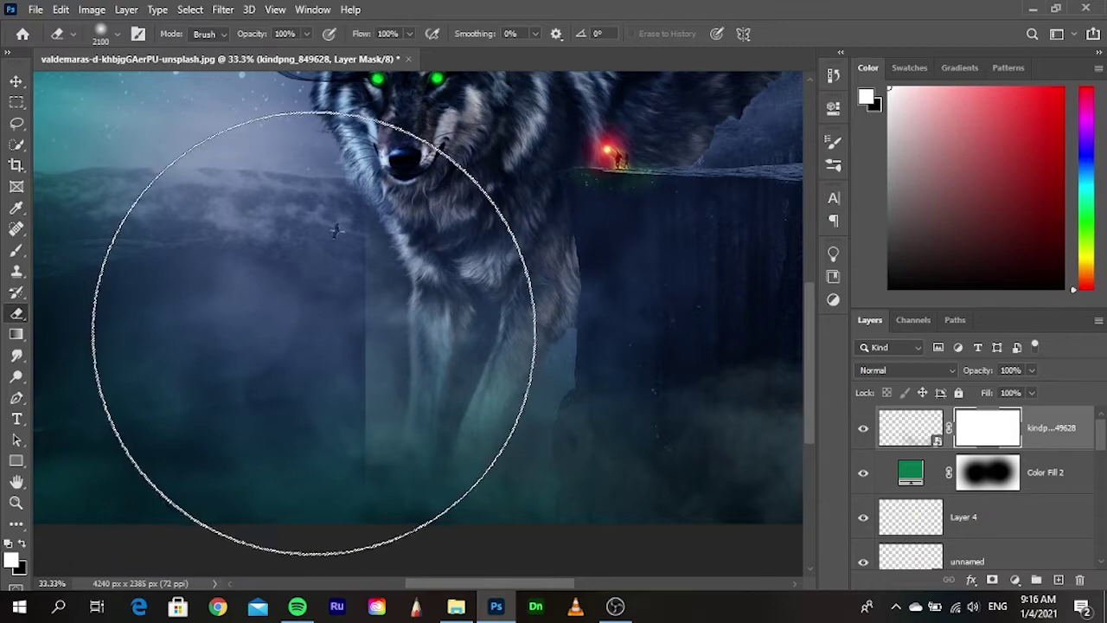
drag(211, 321, 463, 358)
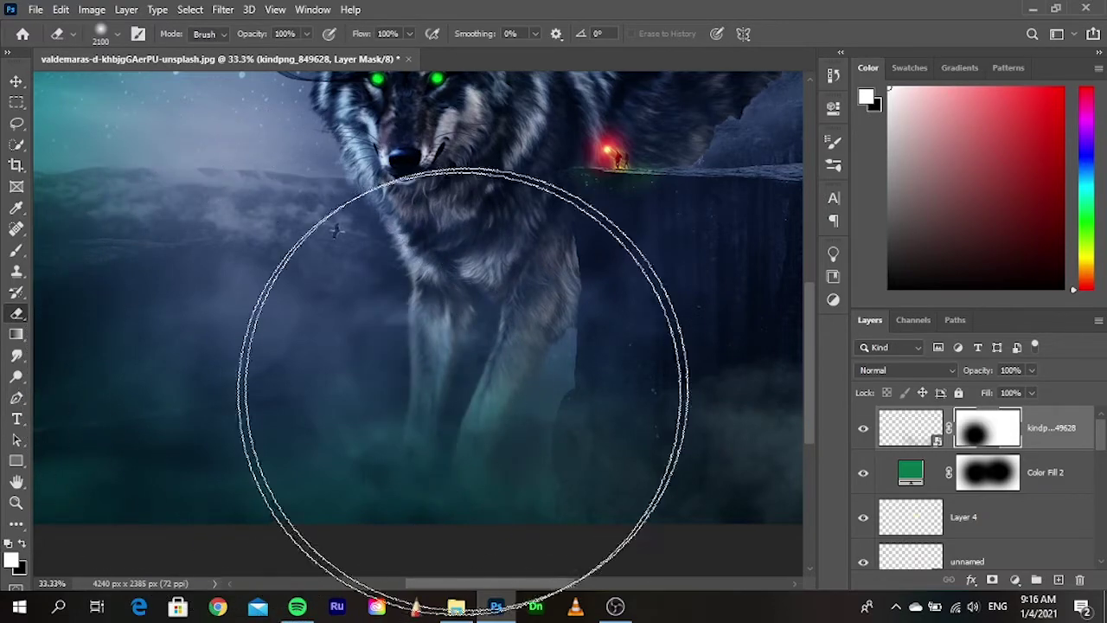
scroll(346, 312, right, 3)
key(ctrl+minus)
key(ctrl+minus)
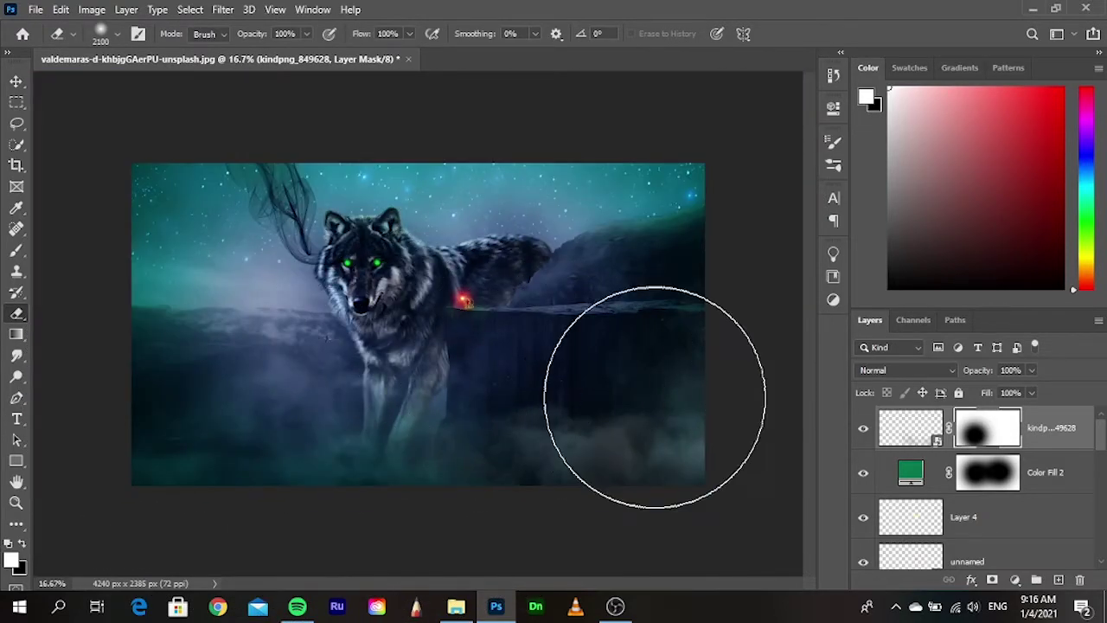
- Move the kindpng_849628 mist layer below Color Fill 2 for a greener fog
click(16, 83)
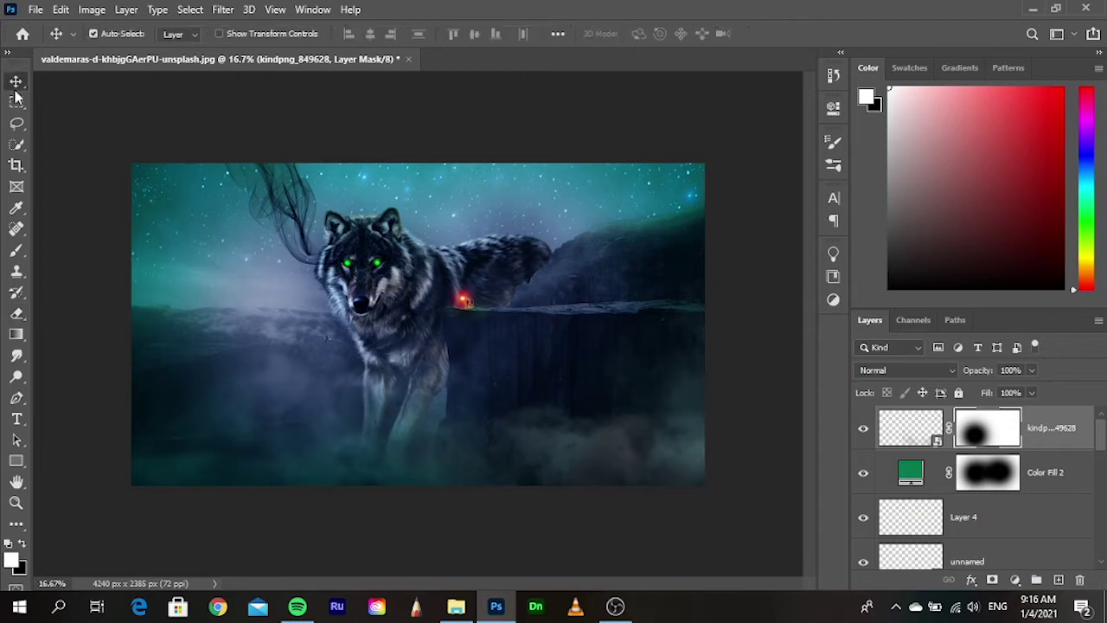
click(744, 440)
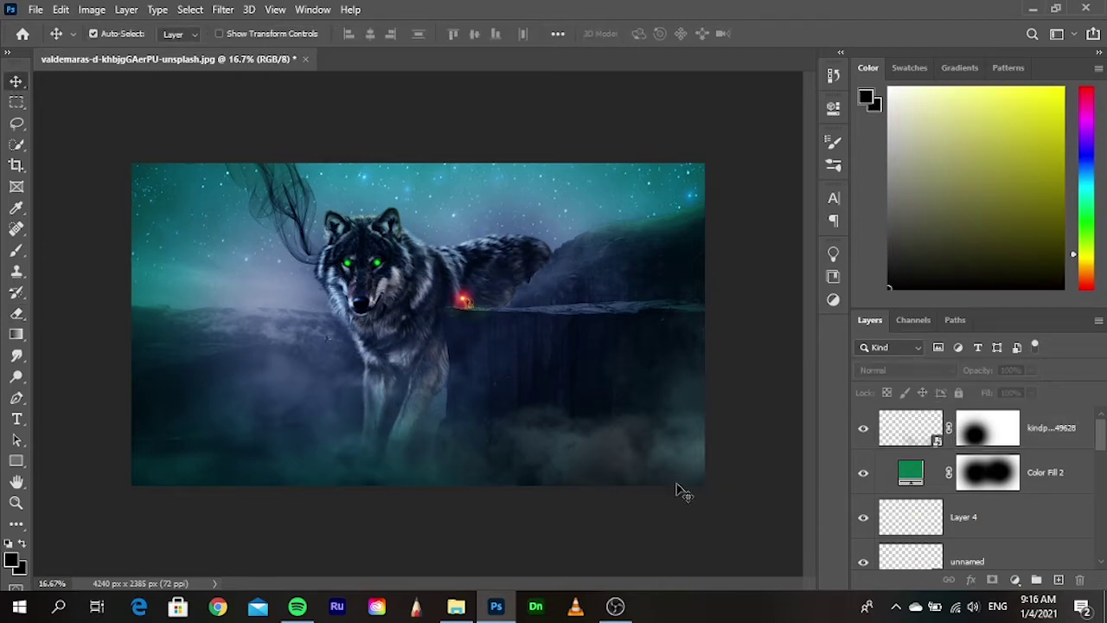
scroll(537, 407, up, 2)
scroll(555, 412, down, 2)
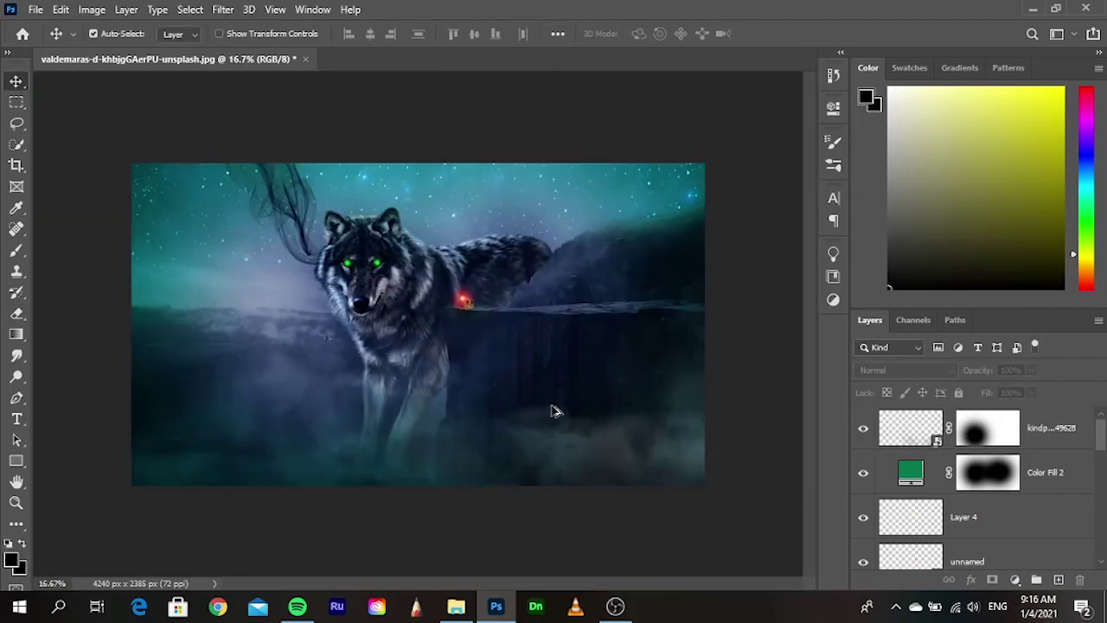
click(1066, 434)
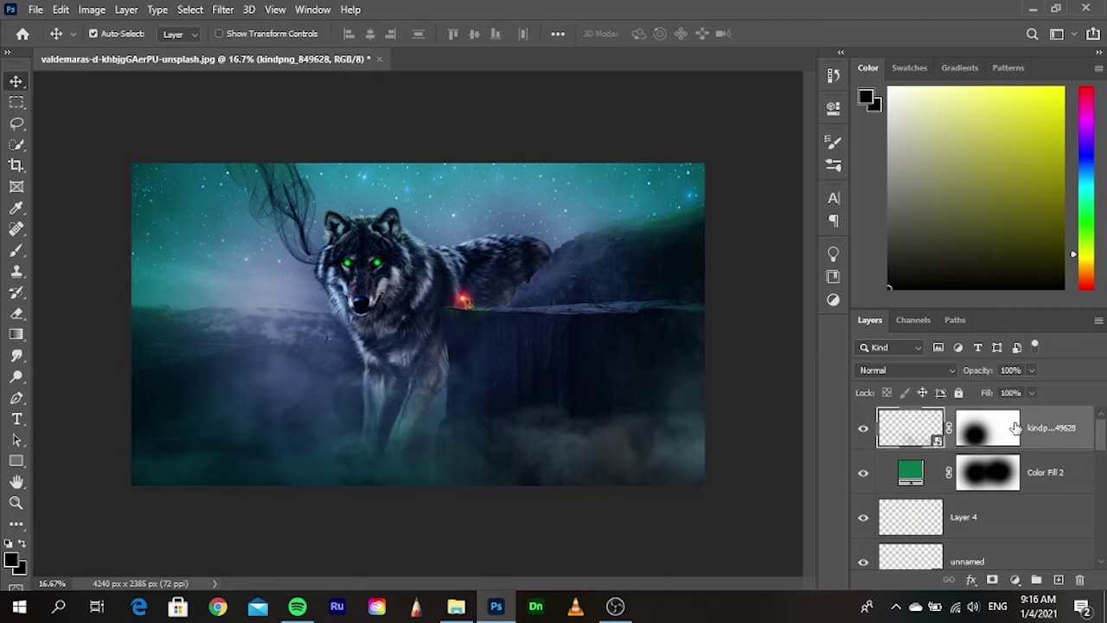
drag(1016, 430, 1026, 474)
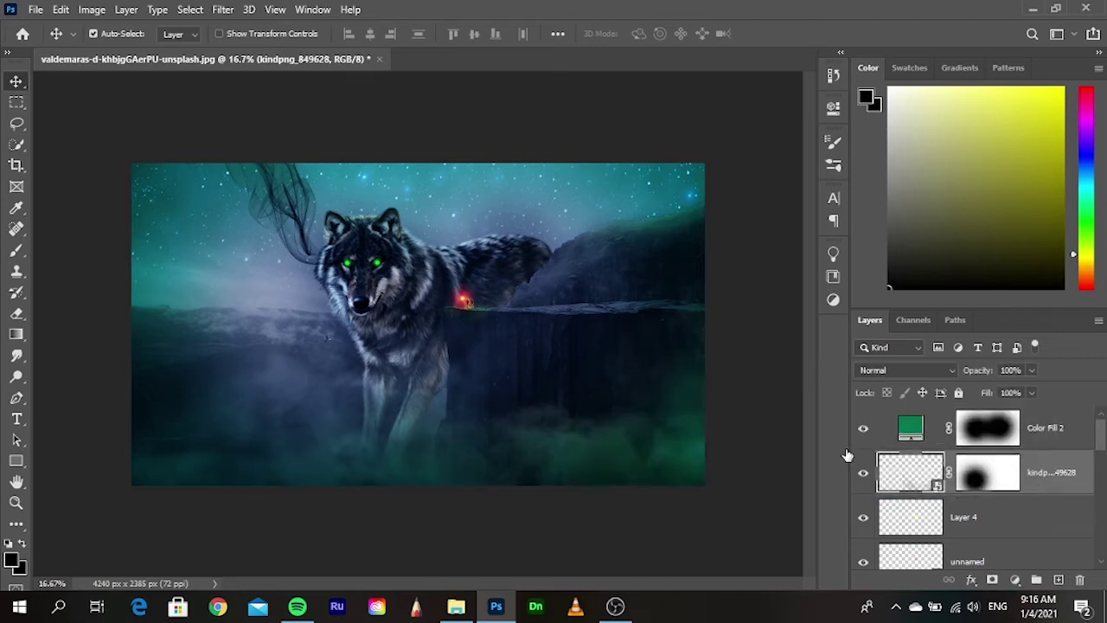
click(779, 430)
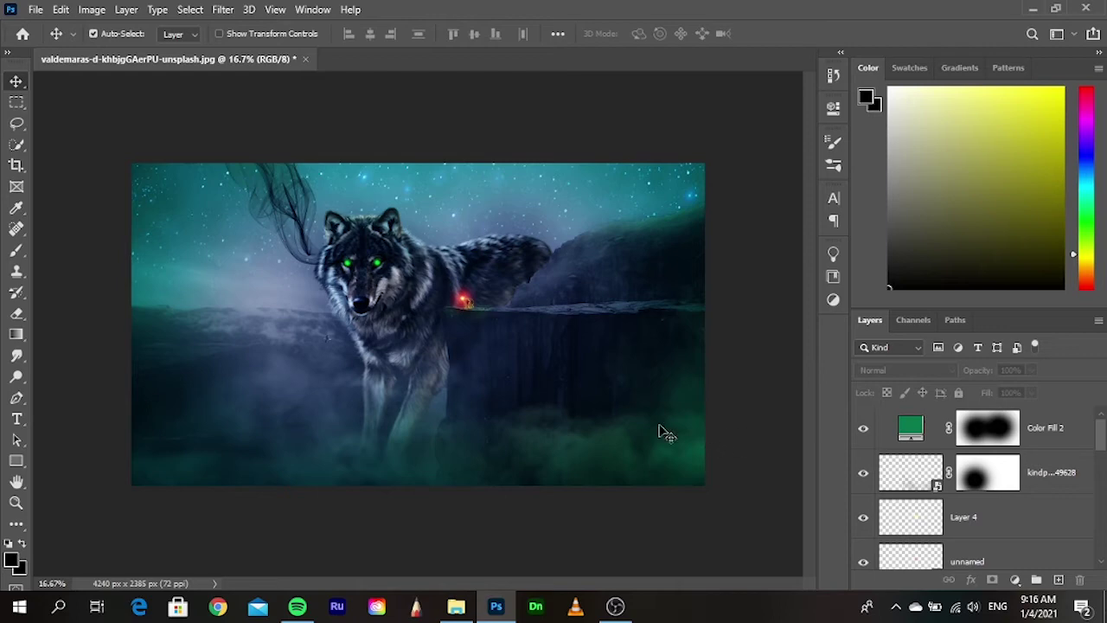
- Add a new Layer 5 above Layer 1 and set its blend mode to Overlay
key(ctrl+0)
key(ctrl+minus)
scroll(456, 345, up, 1)
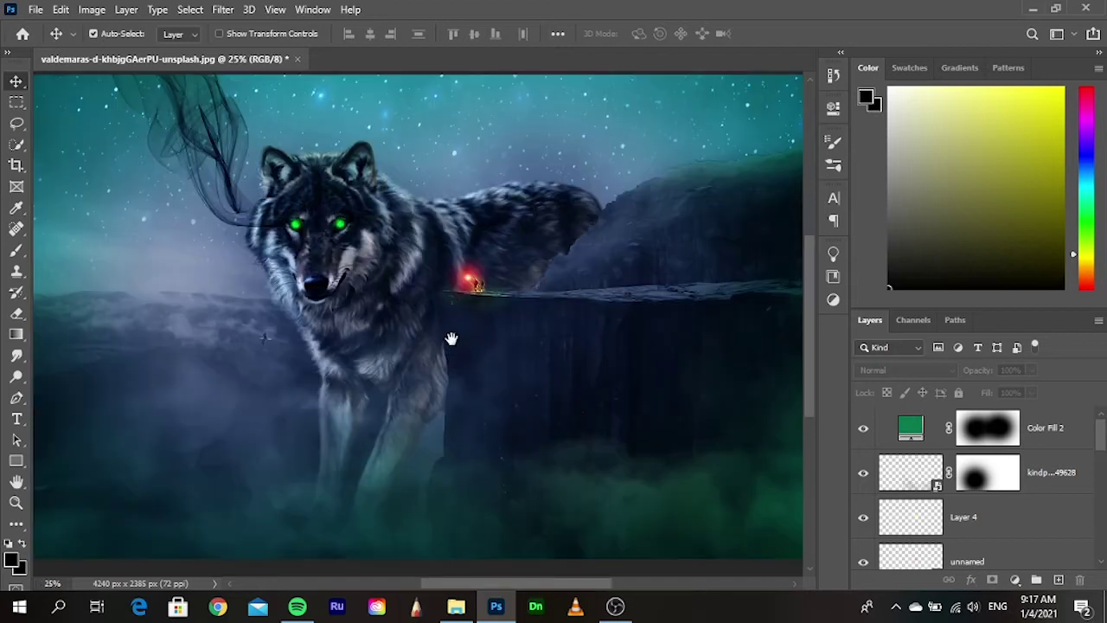
drag(490, 358, 506, 372)
scroll(907, 456, down, 1)
scroll(951, 471, down, 2)
scroll(992, 487, down, 1)
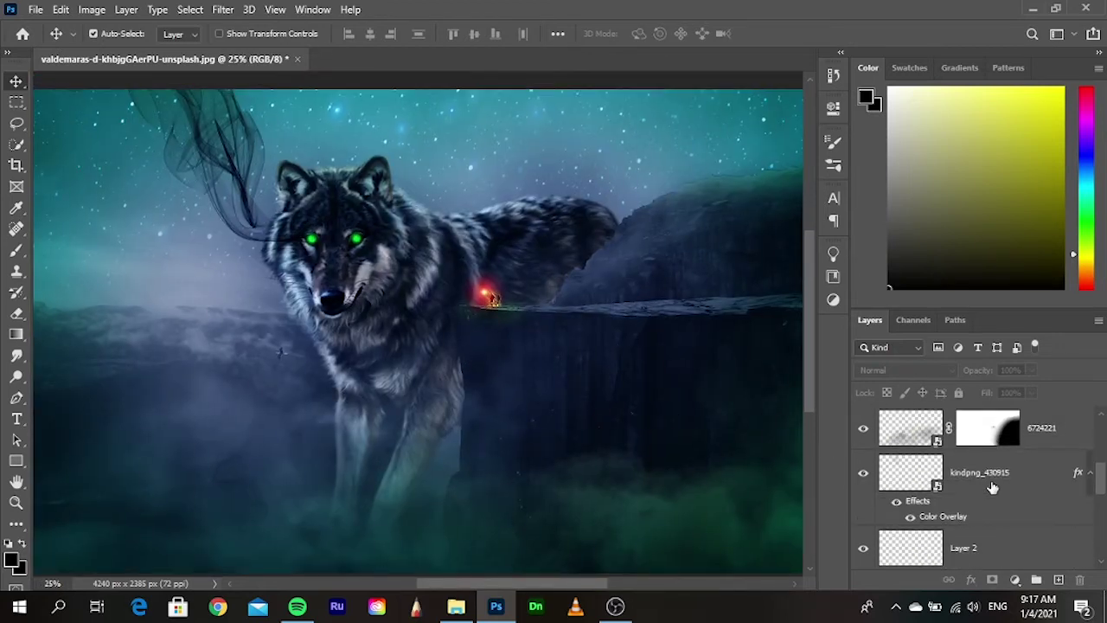
scroll(992, 487, down, 1)
scroll(992, 488, down, 1)
scroll(992, 490, down, 1)
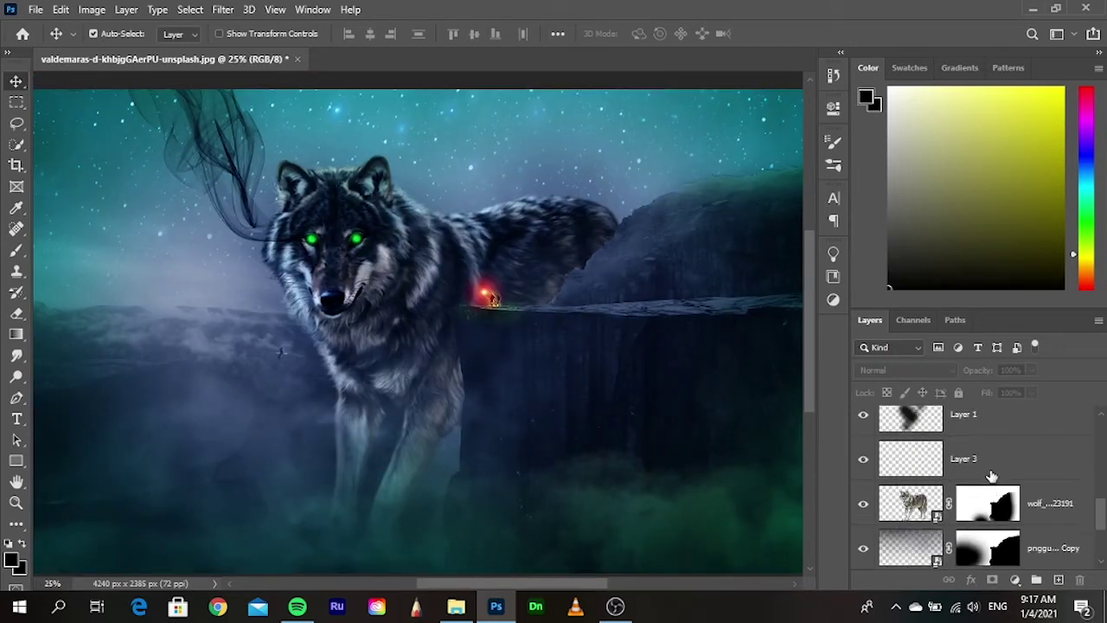
click(1010, 432)
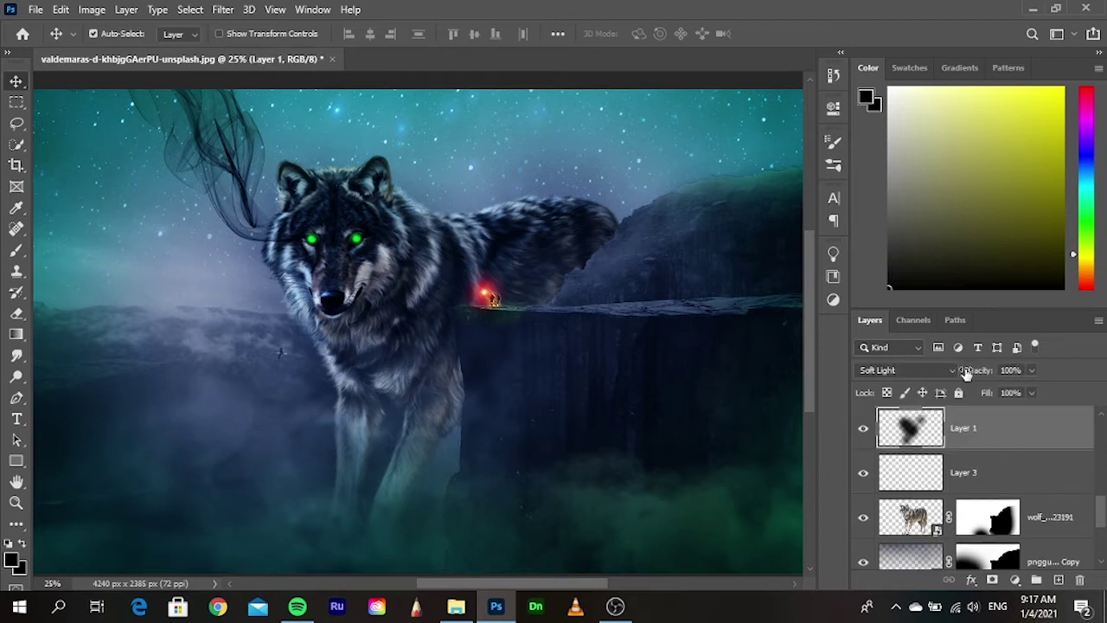
click(1059, 580)
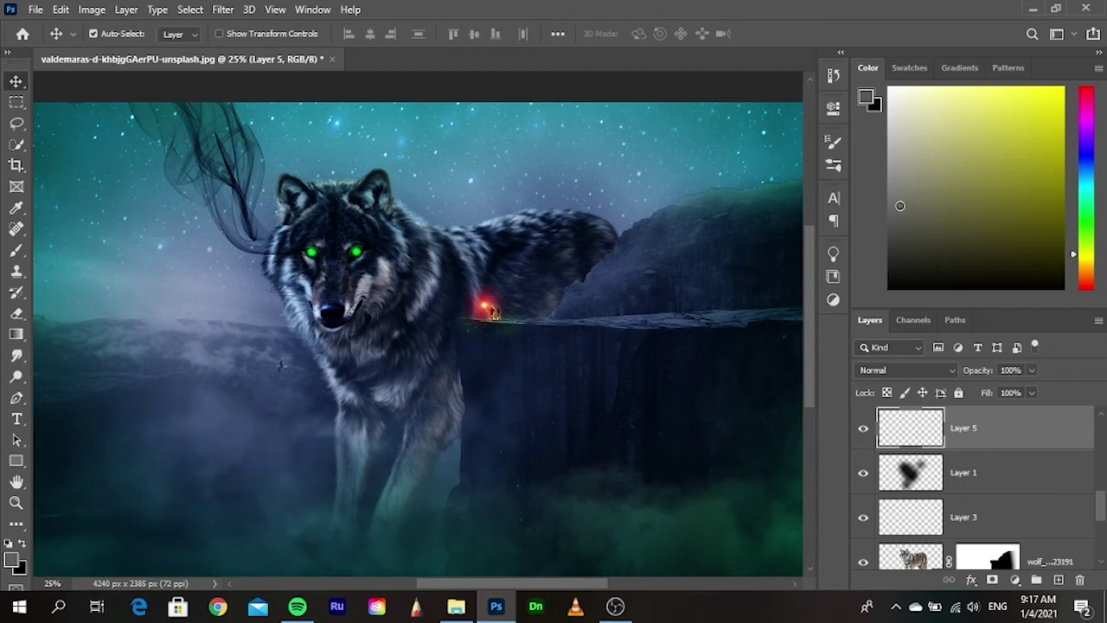
click(908, 375)
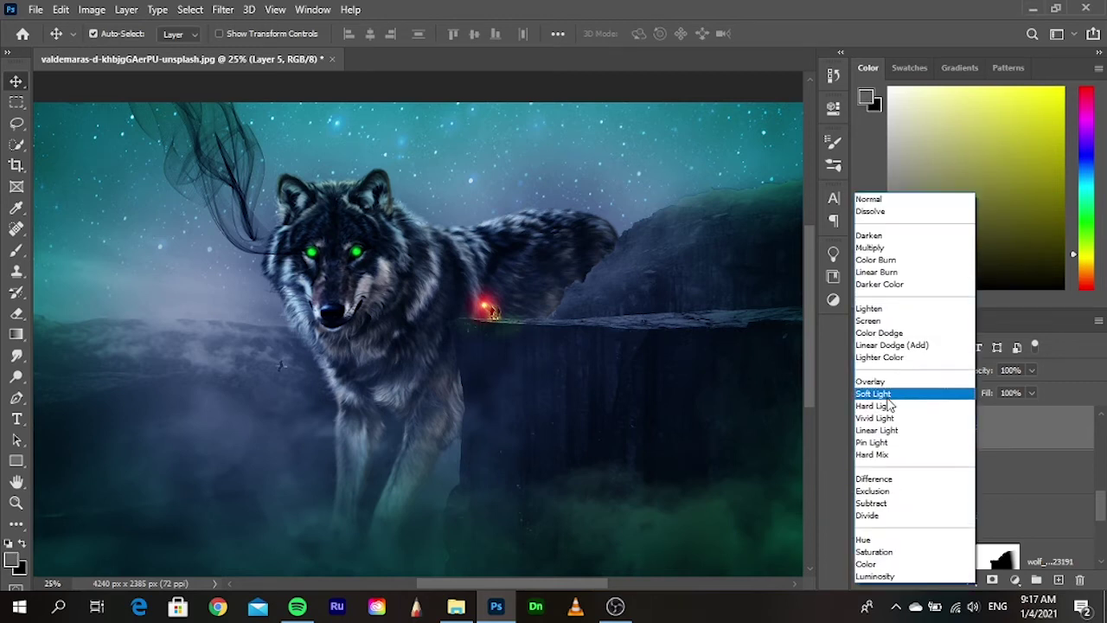
click(904, 379)
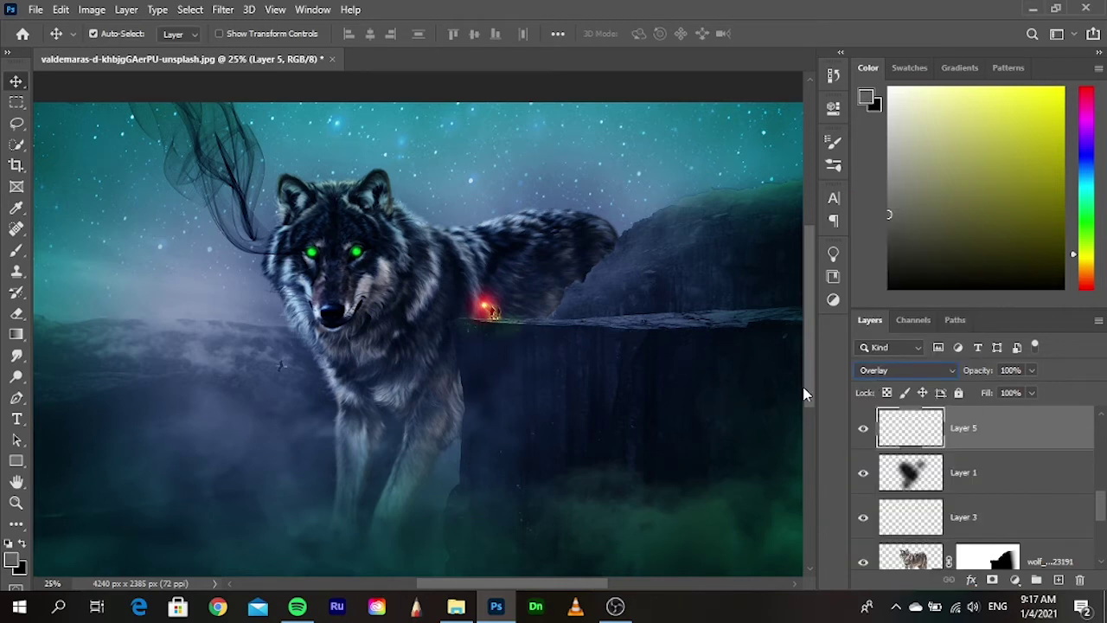
- Darken the wolf's body with a broad, large brush stroke on Layer 5
click(16, 251)
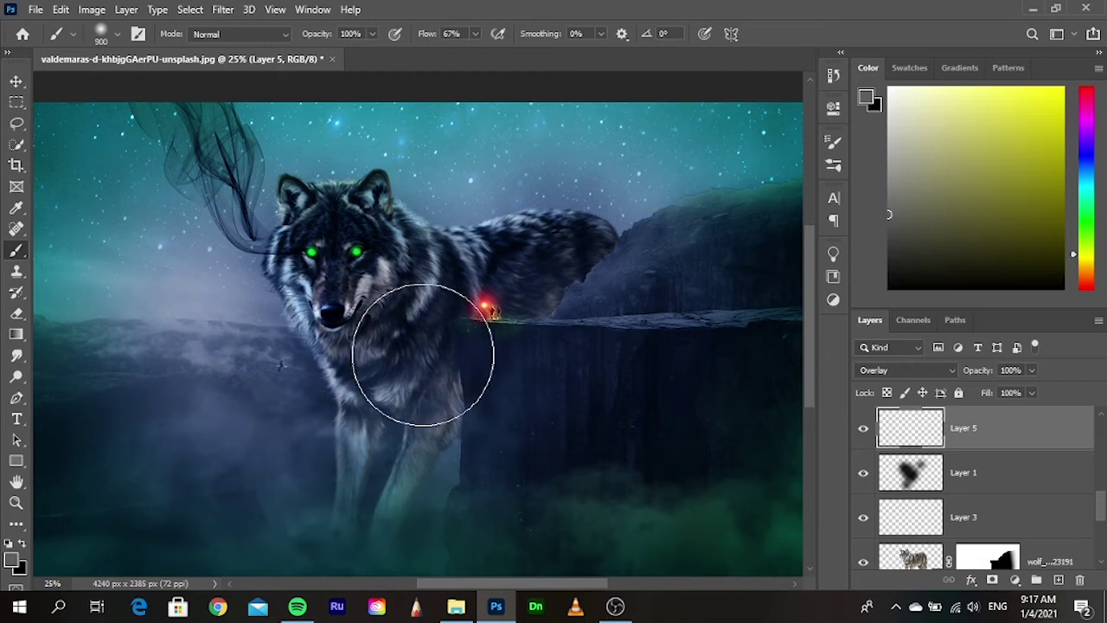
key(bracketright)
key(bracketright)
key(bracketright)
key(bracketright)
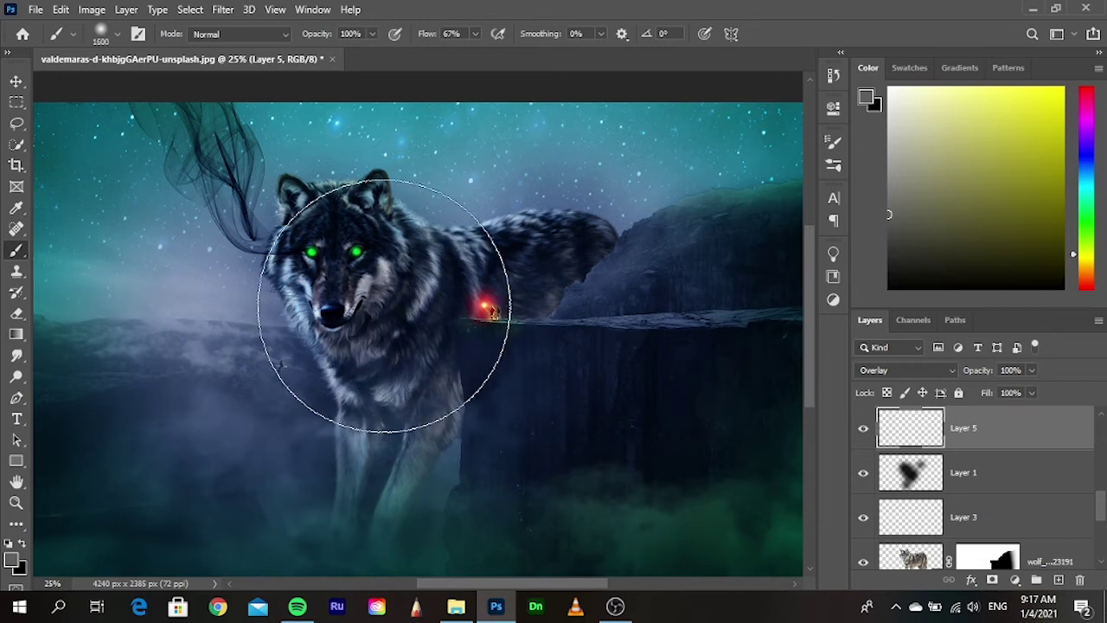
key(bracketright)
key(bracketright)
mouse_move(383, 304)
mouse_down()
mouse_move(383, 353)
mouse_move(415, 338)
mouse_move(481, 342)
mouse_up()
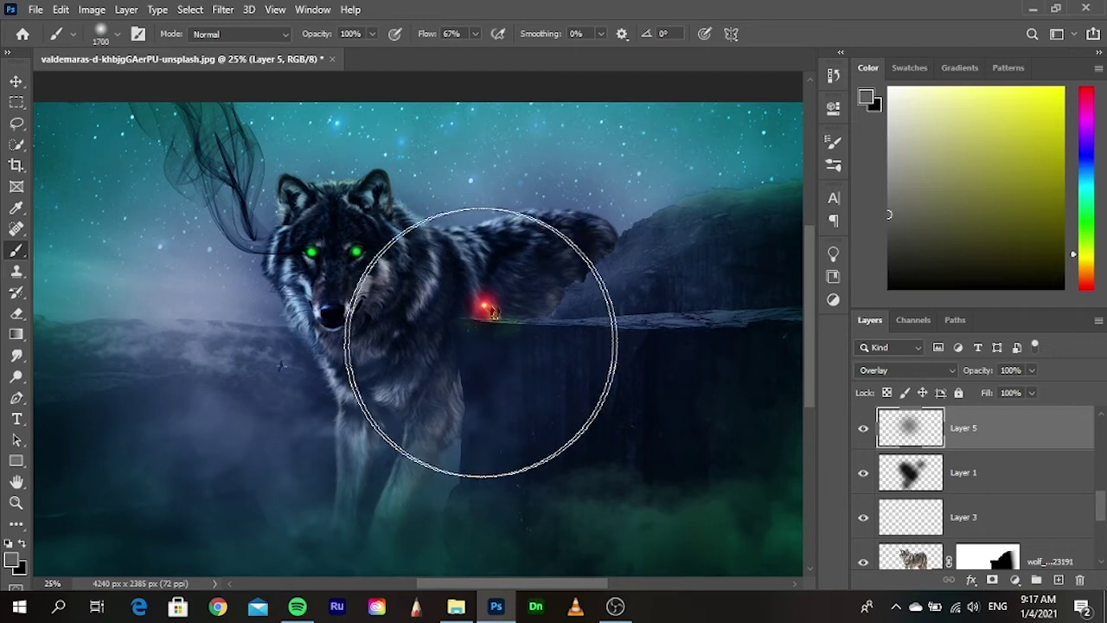
- Delete Layer 5 and zoom out to view the whole composite
right_click(1001, 440)
click(817, 100)
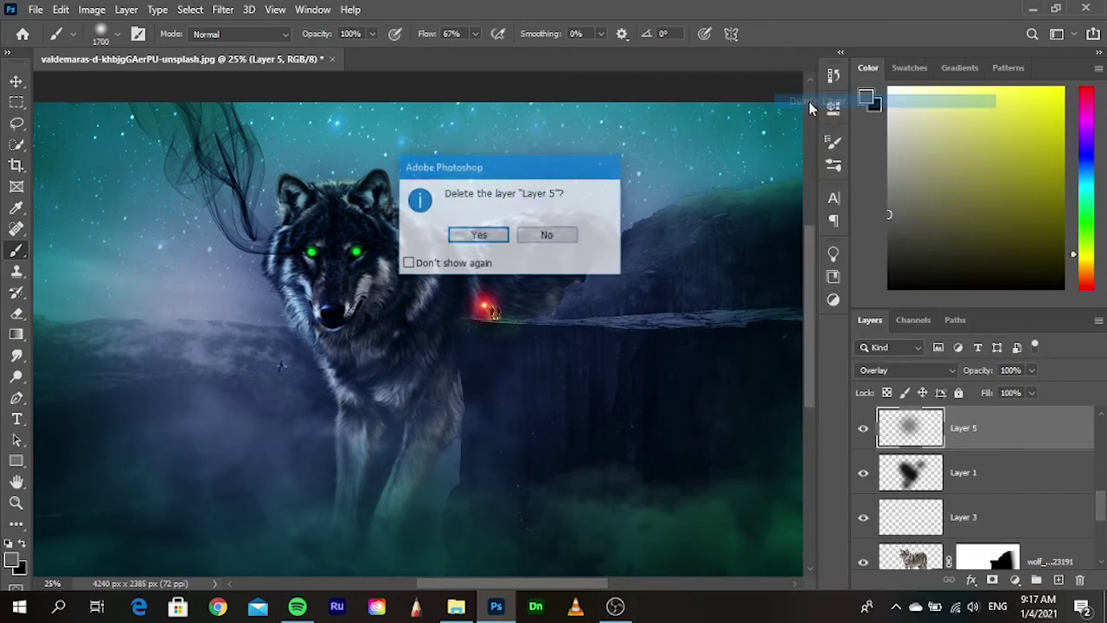
click(478, 239)
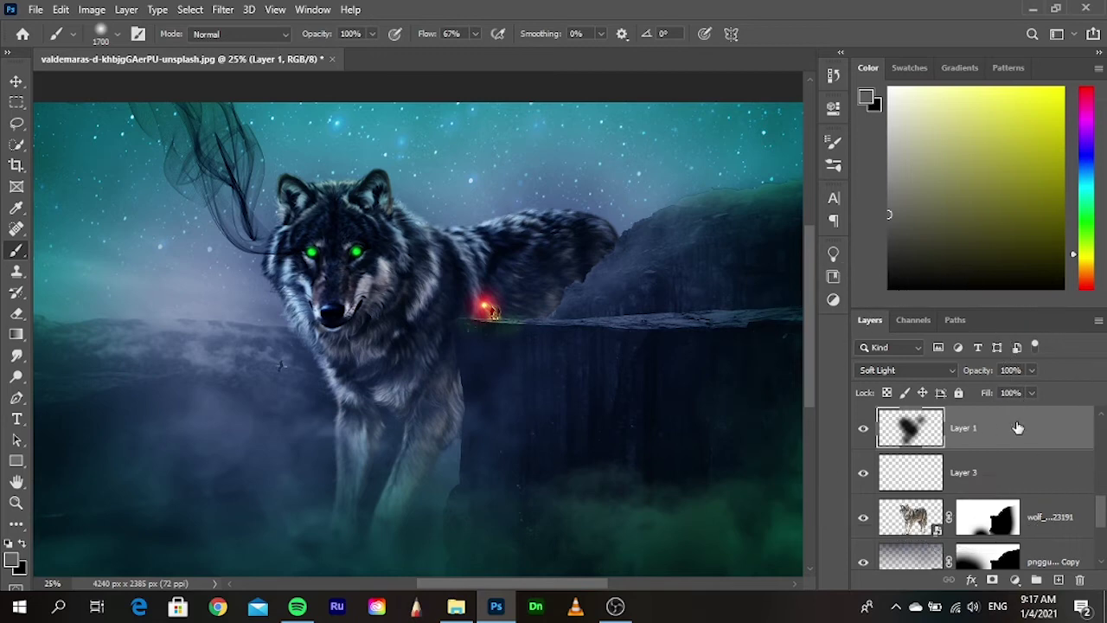
click(16, 82)
key(ctrl+minus)
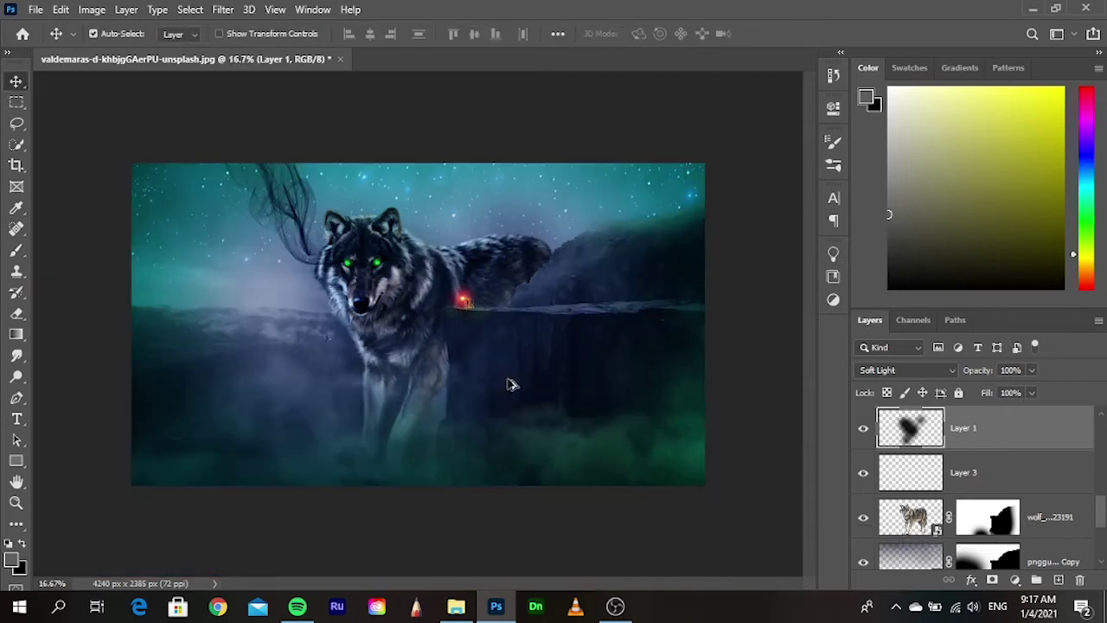
click(730, 481)
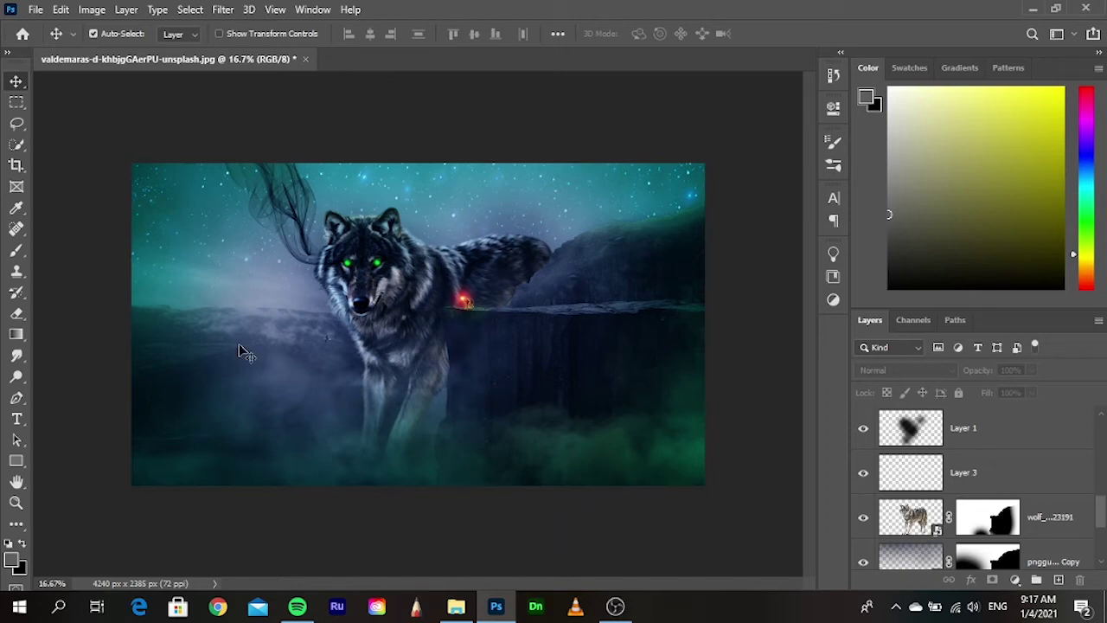
- Save a copy on the computer as JPEG file 'ragnrok' in Downloads
click(39, 10)
click(76, 206)
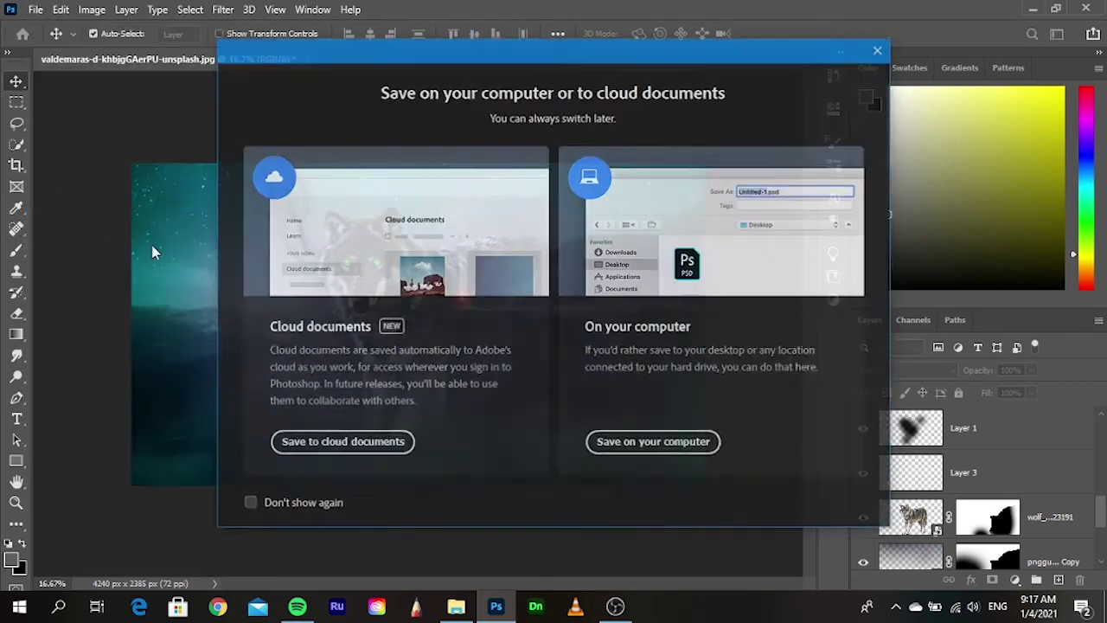
click(684, 443)
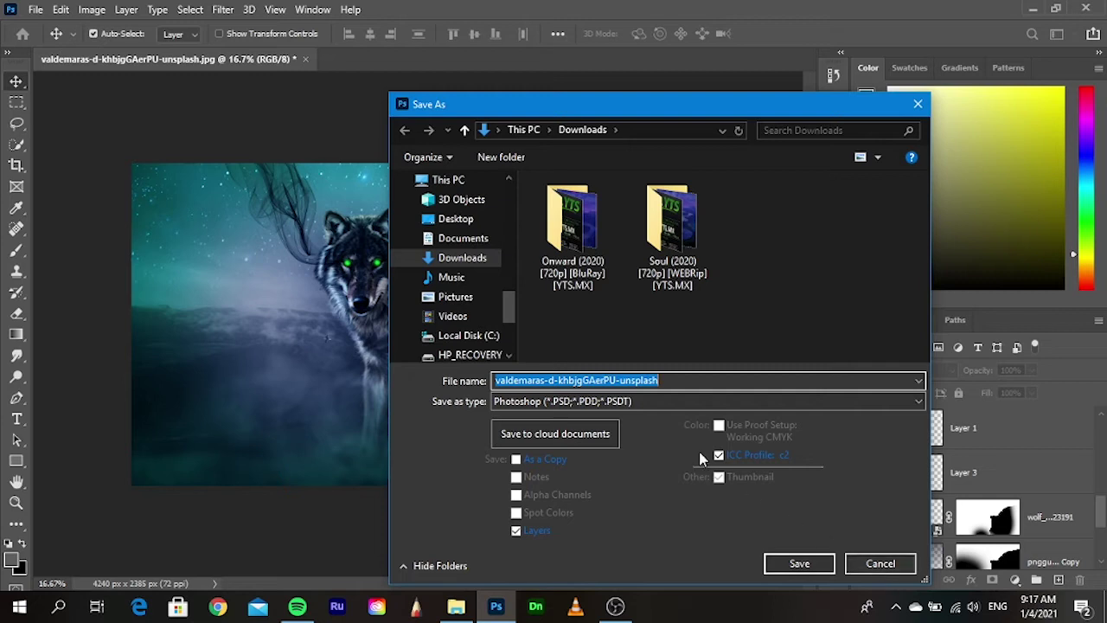
key(BackSpace)
text(ragnrok)
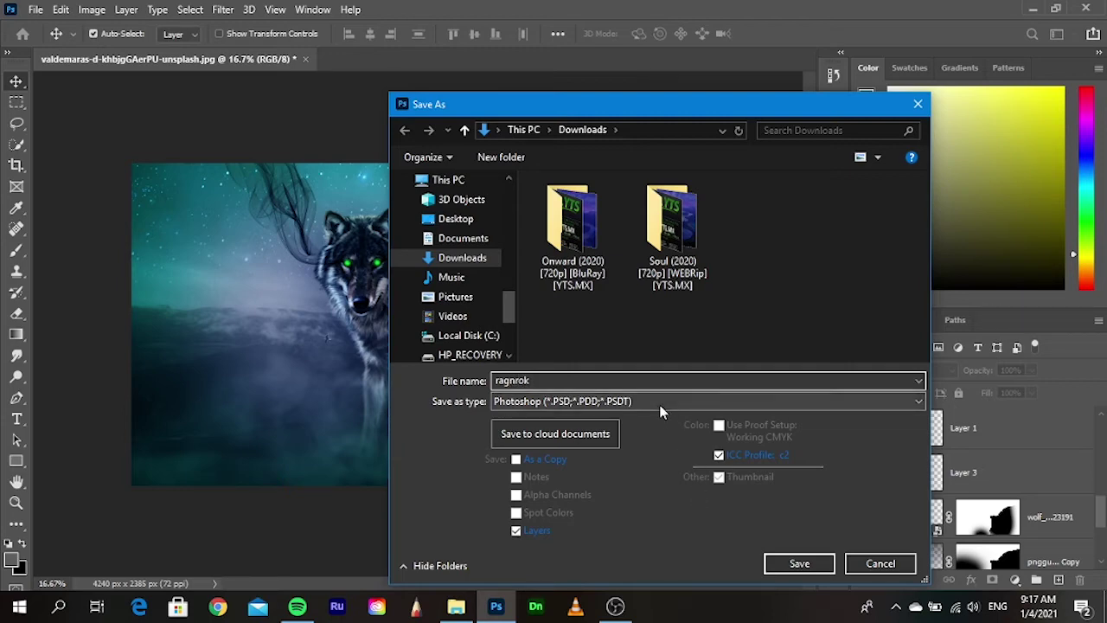
click(659, 402)
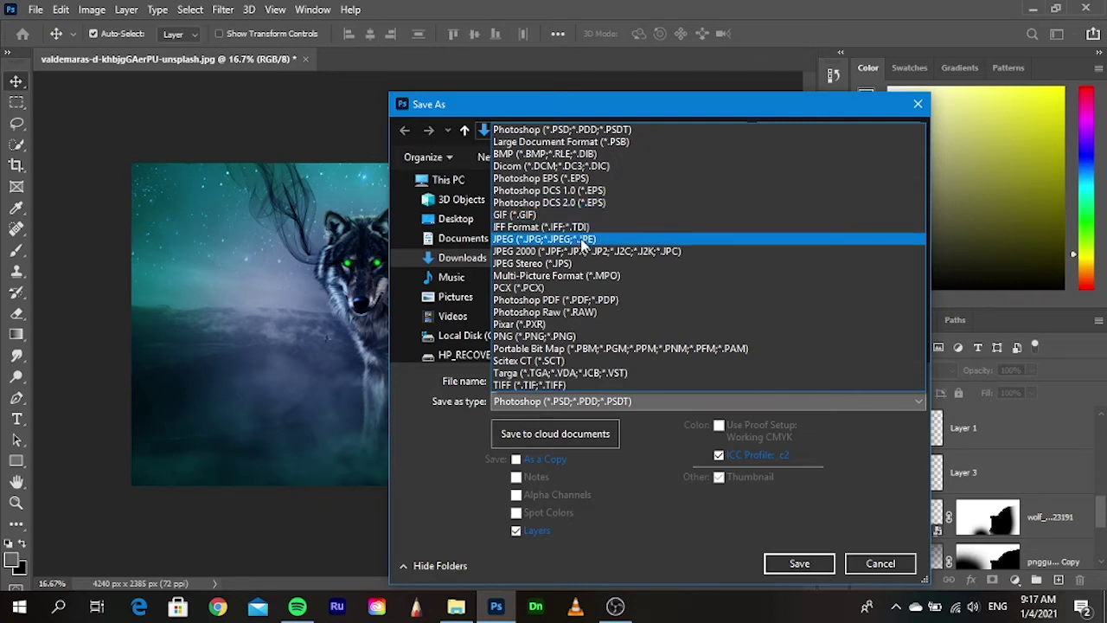
click(573, 239)
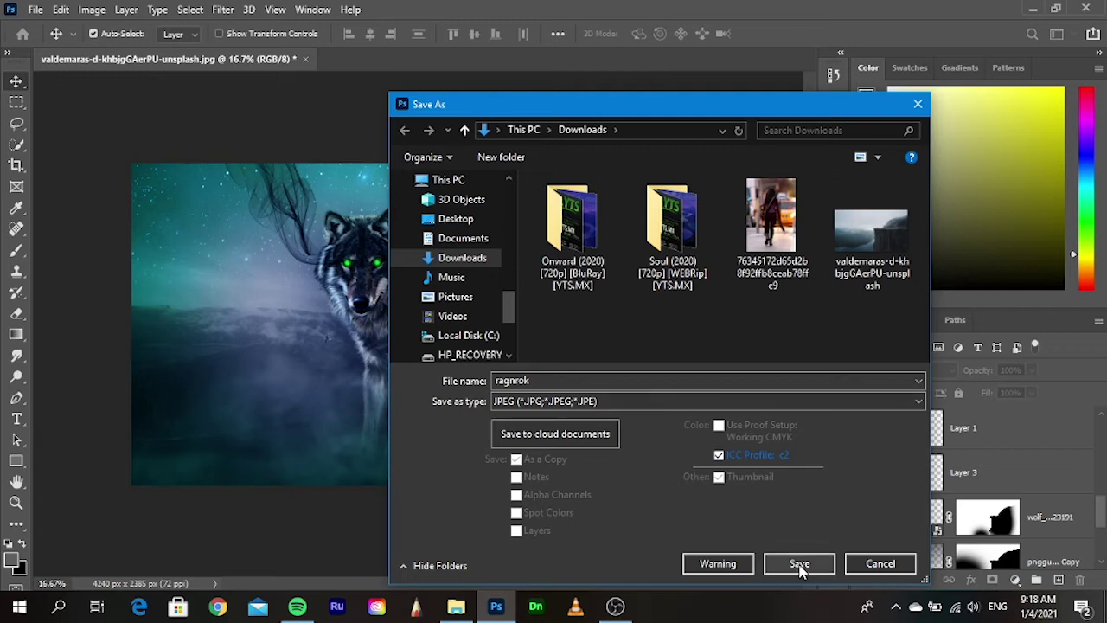
click(856, 571)
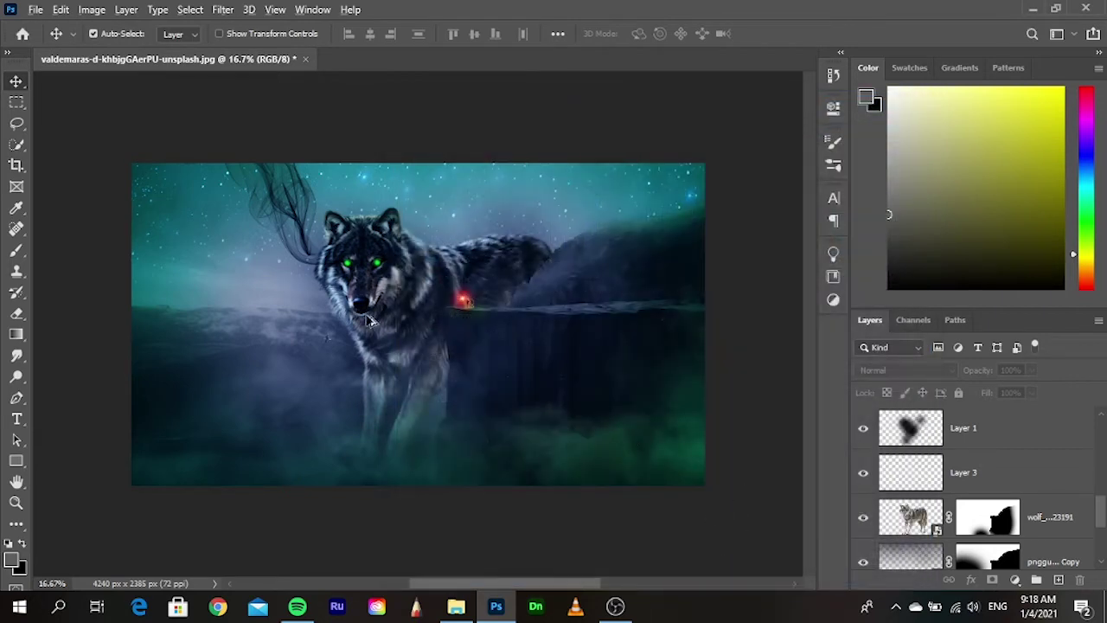
- Set the foreground colour to green and add a new empty layer above the wolf
scroll(369, 318, up, 2)
scroll(423, 352, up, 1)
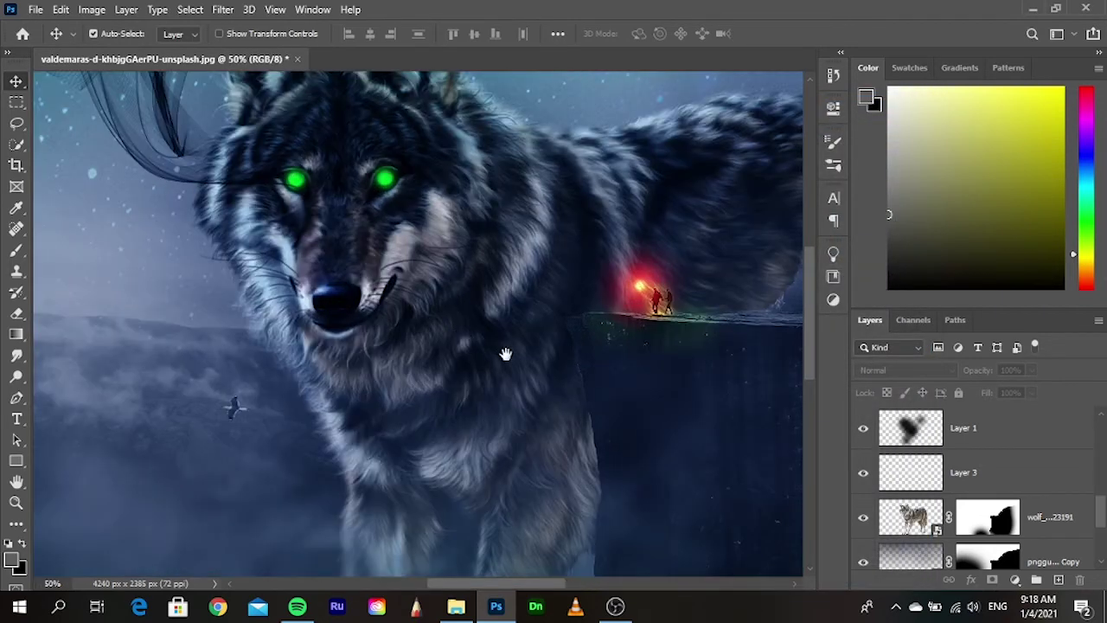
drag(506, 353, 518, 364)
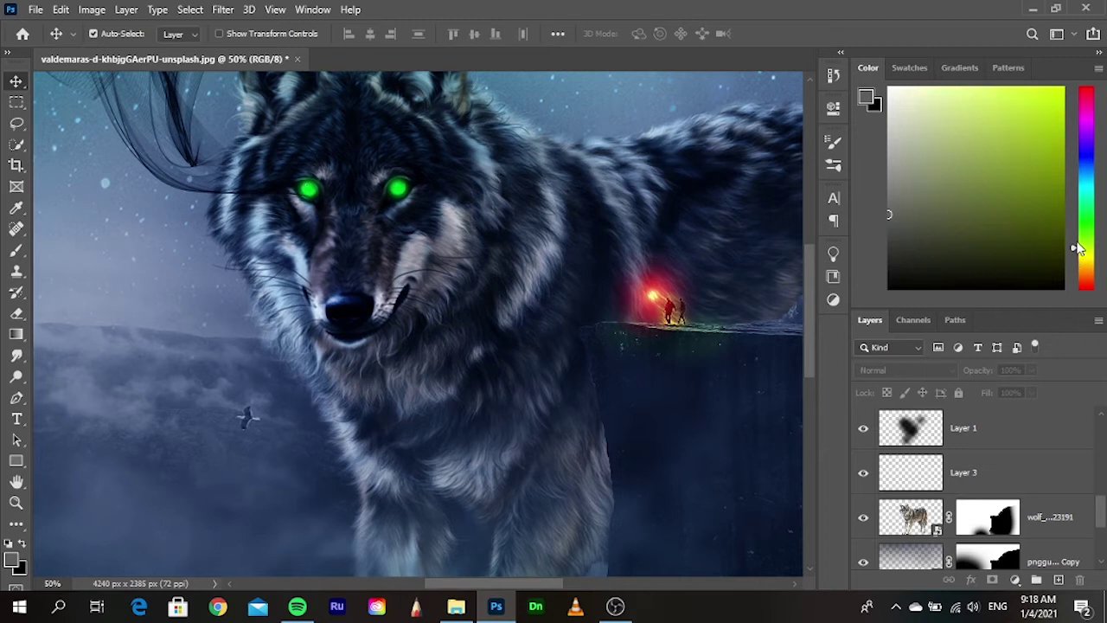
drag(1079, 248, 1079, 210)
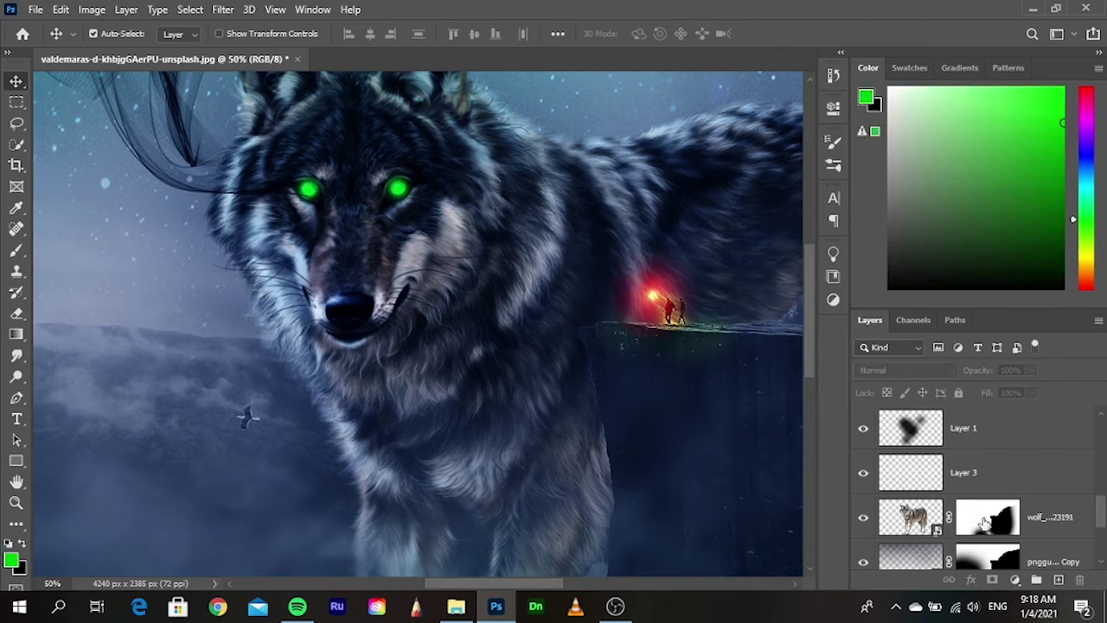
click(984, 522)
click(1059, 580)
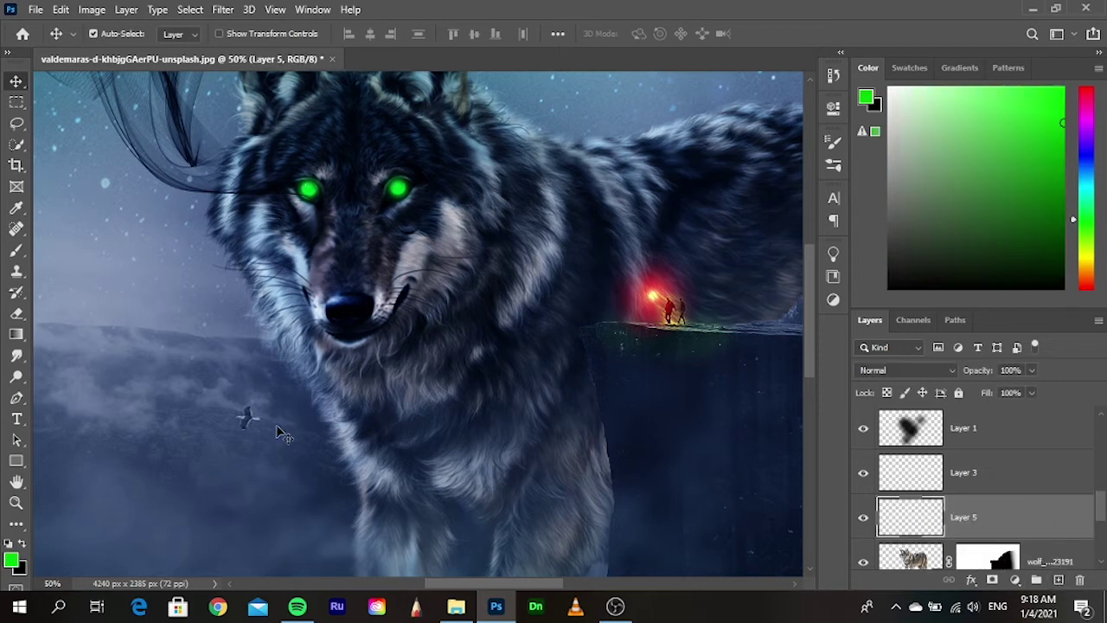
- Paint green over the wolf's muzzle and face with a brush shrunk to about 400, then 300
click(16, 255)
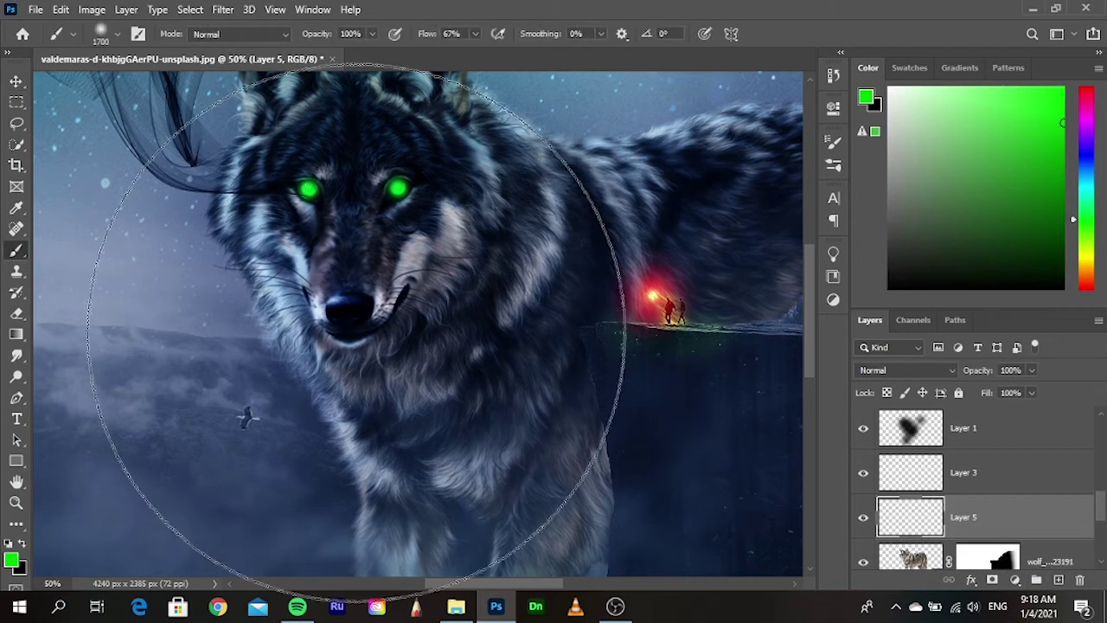
key(bracketleft)
key(bracketleft)
key(bracketleft)
key(bracketleft)
key(bracketleft)
key(bracketleft)
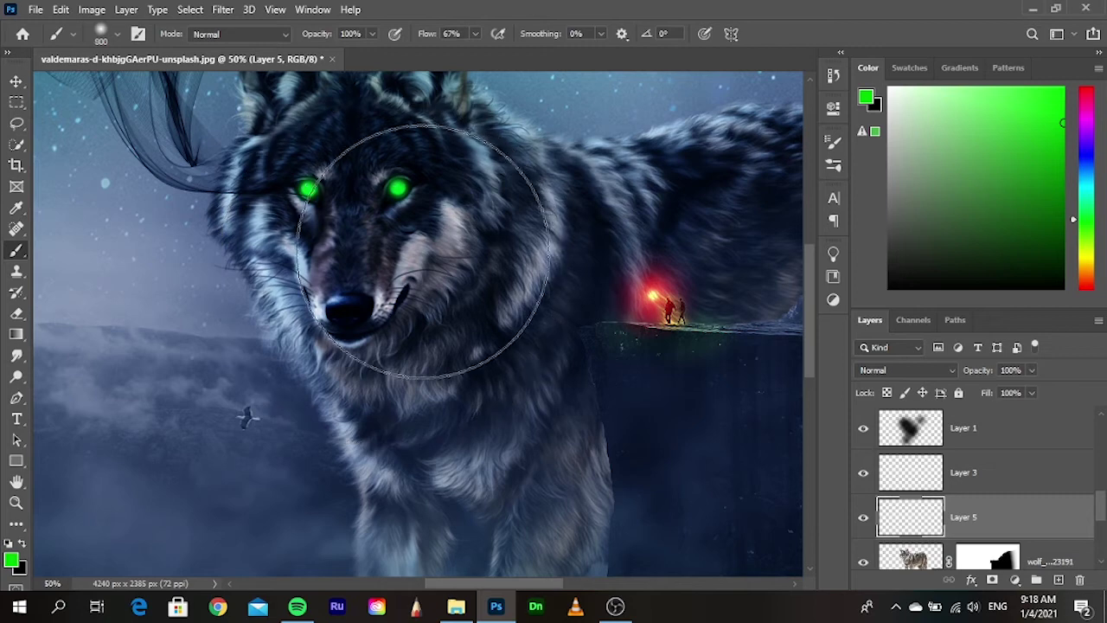
key(bracketleft)
key(bracketleft)
drag(432, 252, 405, 328)
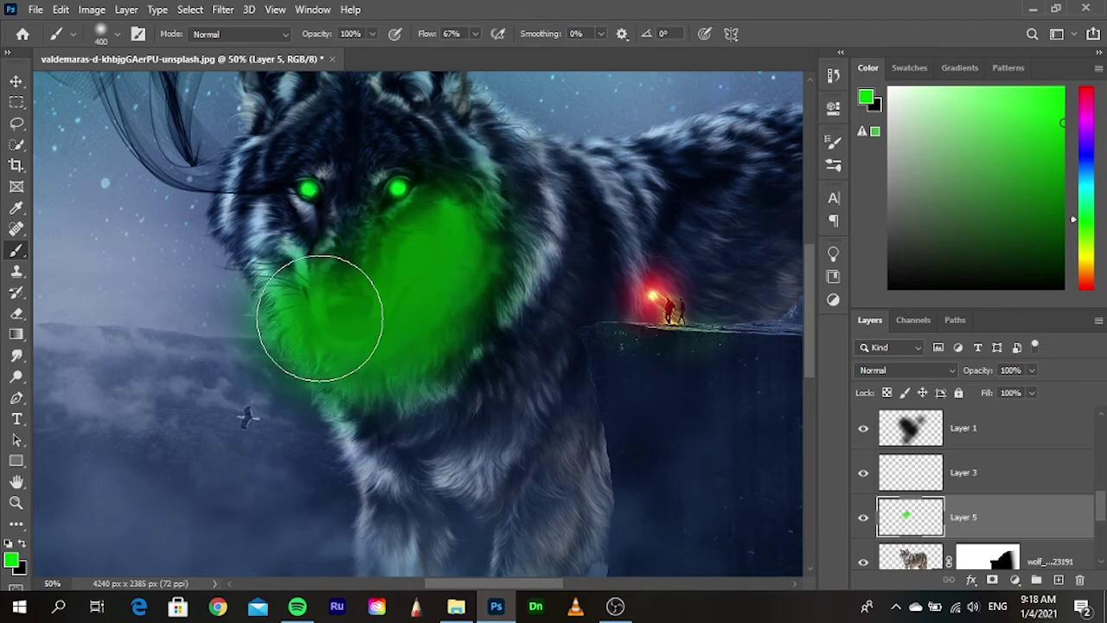
key(bracketleft)
mouse_move(406, 329)
mouse_down()
mouse_move(277, 257)
mouse_move(248, 217)
mouse_move(247, 168)
mouse_move(241, 224)
mouse_move(361, 390)
mouse_move(395, 493)
mouse_move(412, 383)
mouse_up()
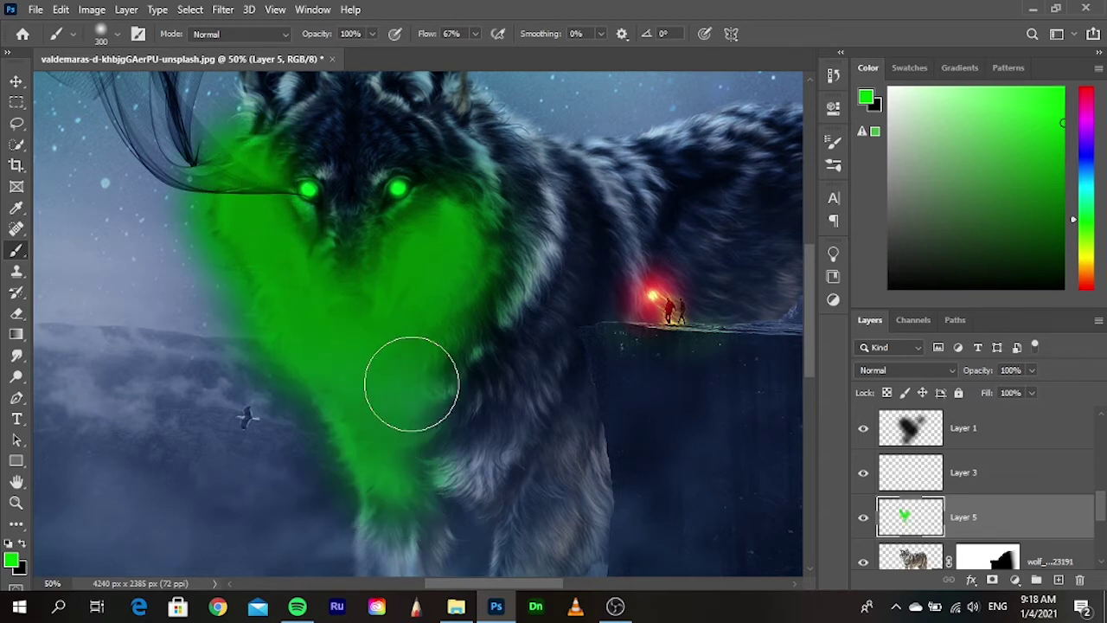
click(928, 373)
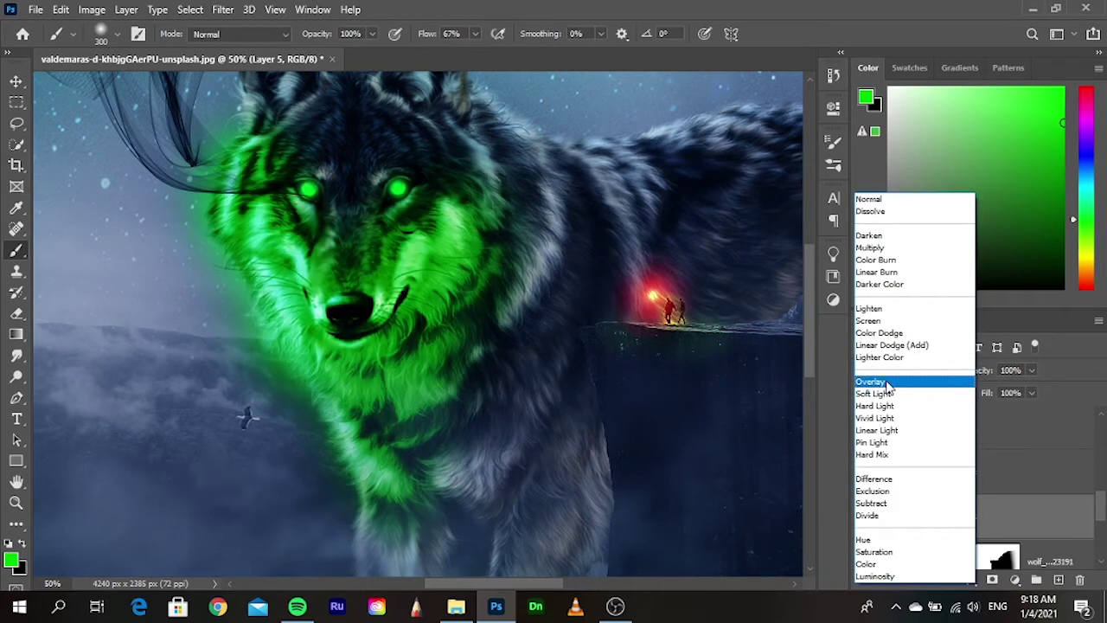
- Set the green layer to Soft Light and paint green glow down the wolf's legs
click(886, 393)
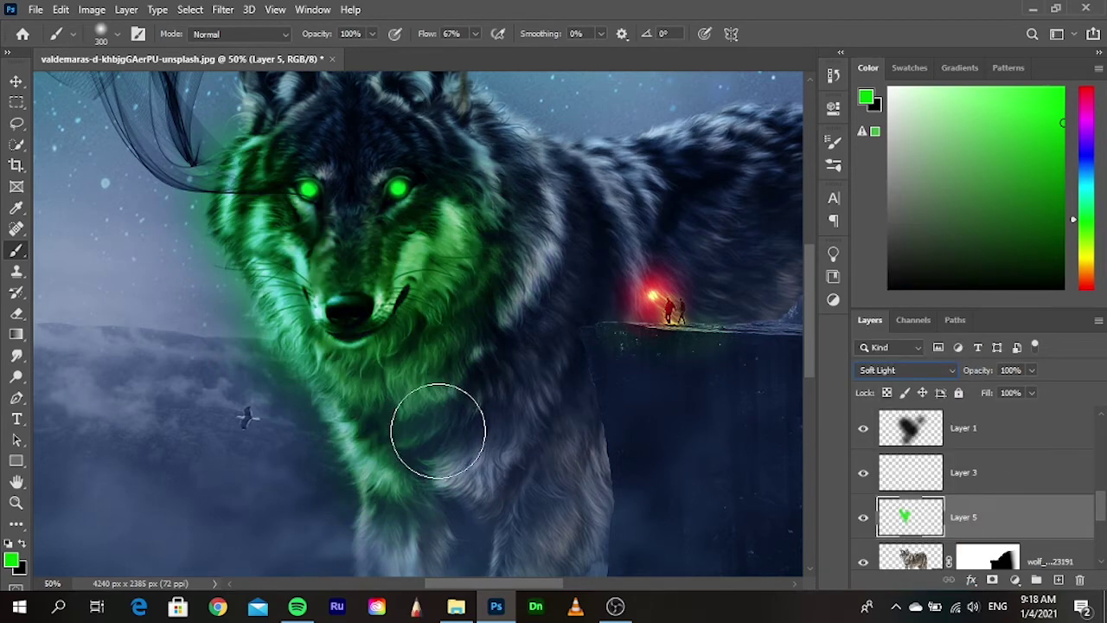
scroll(494, 358, down, 3)
mouse_move(457, 329)
mouse_down()
mouse_move(406, 448)
mouse_move(403, 487)
mouse_move(449, 359)
mouse_move(519, 284)
mouse_move(532, 181)
mouse_move(564, 310)
mouse_move(556, 390)
mouse_move(507, 363)
mouse_move(576, 348)
mouse_move(586, 412)
mouse_move(527, 487)
mouse_up()
scroll(544, 240, down, 5)
scroll(532, 285, down, 1)
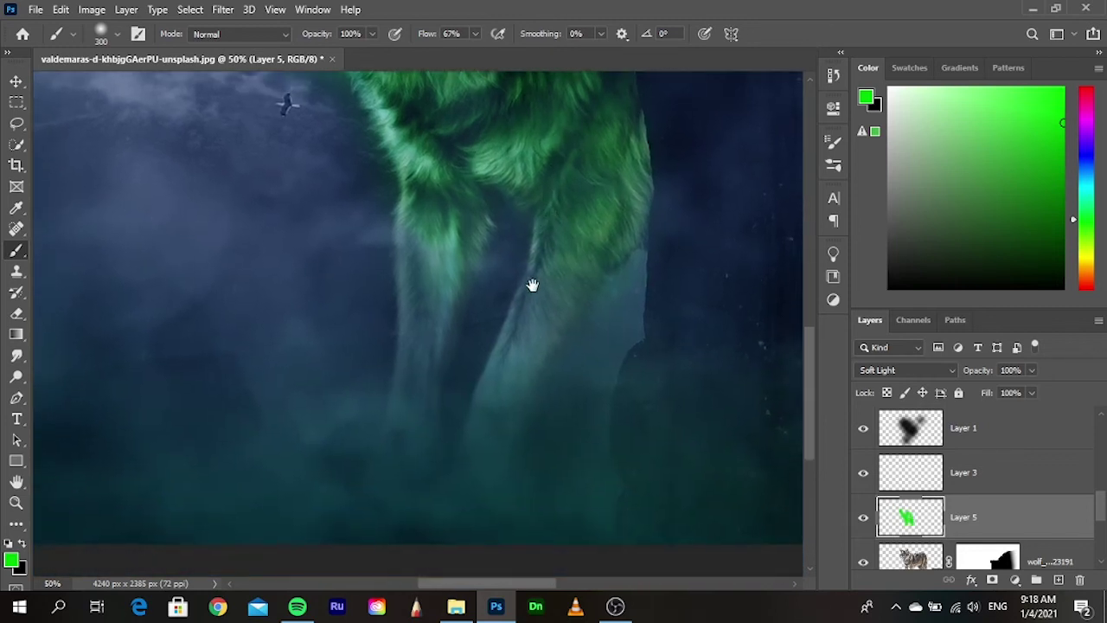
mouse_move(532, 285)
mouse_down()
mouse_move(480, 321)
mouse_move(504, 407)
mouse_move(475, 435)
mouse_up()
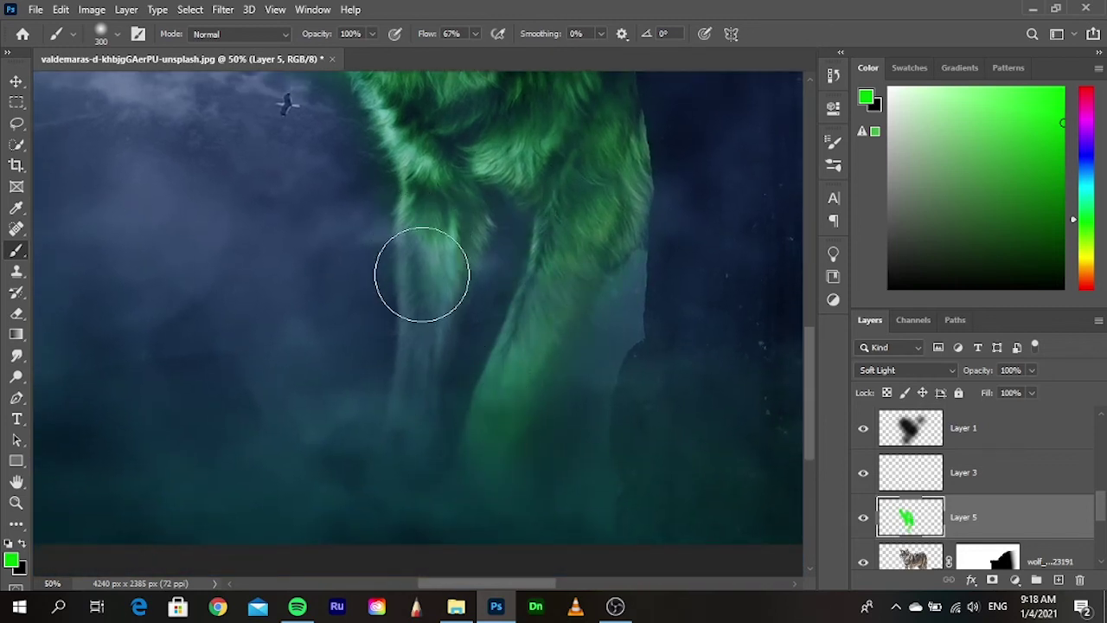
mouse_move(422, 274)
mouse_down()
mouse_move(420, 388)
mouse_move(415, 211)
mouse_move(416, 263)
mouse_move(432, 207)
mouse_up()
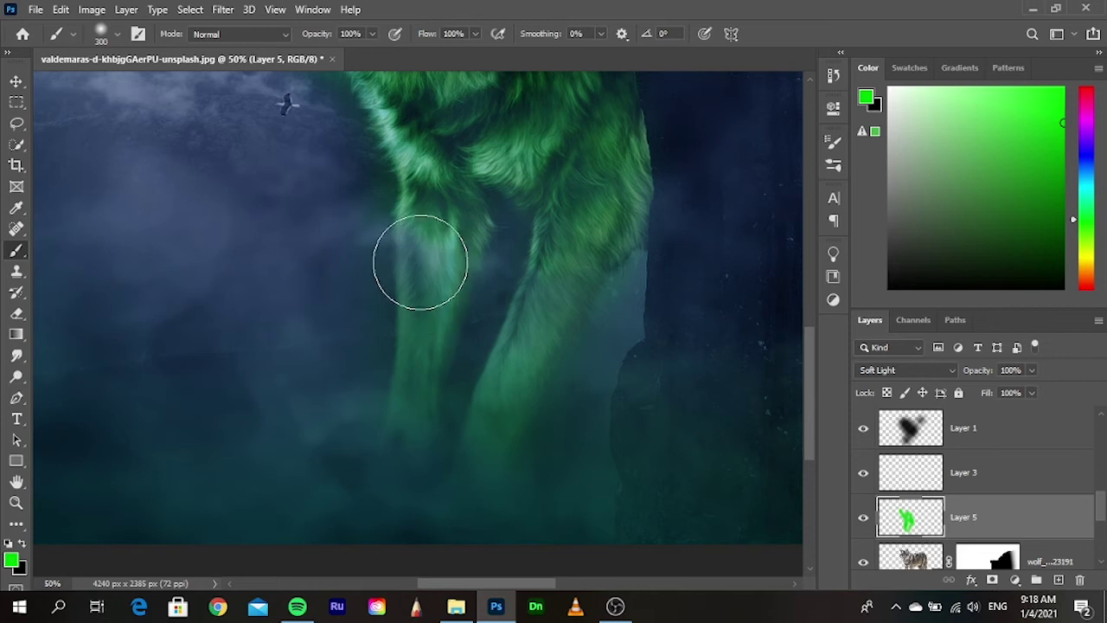
drag(424, 272, 417, 338)
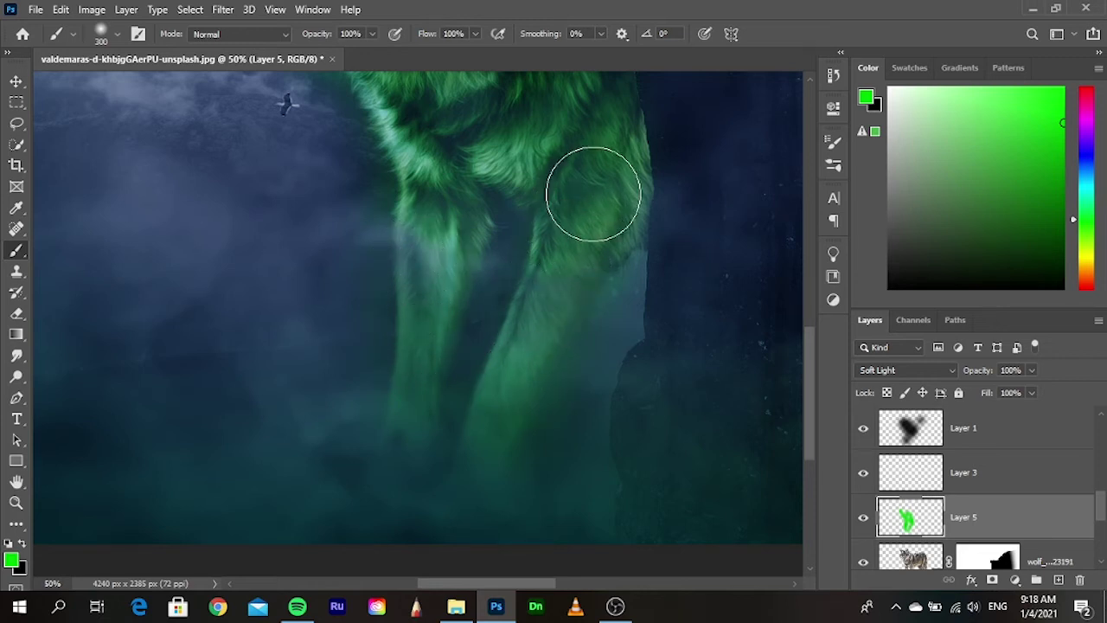
drag(594, 190, 605, 227)
- Paint green glow across the wolf's neck, back and over the top of its head
scroll(477, 316, up, 5)
scroll(406, 287, up, 3)
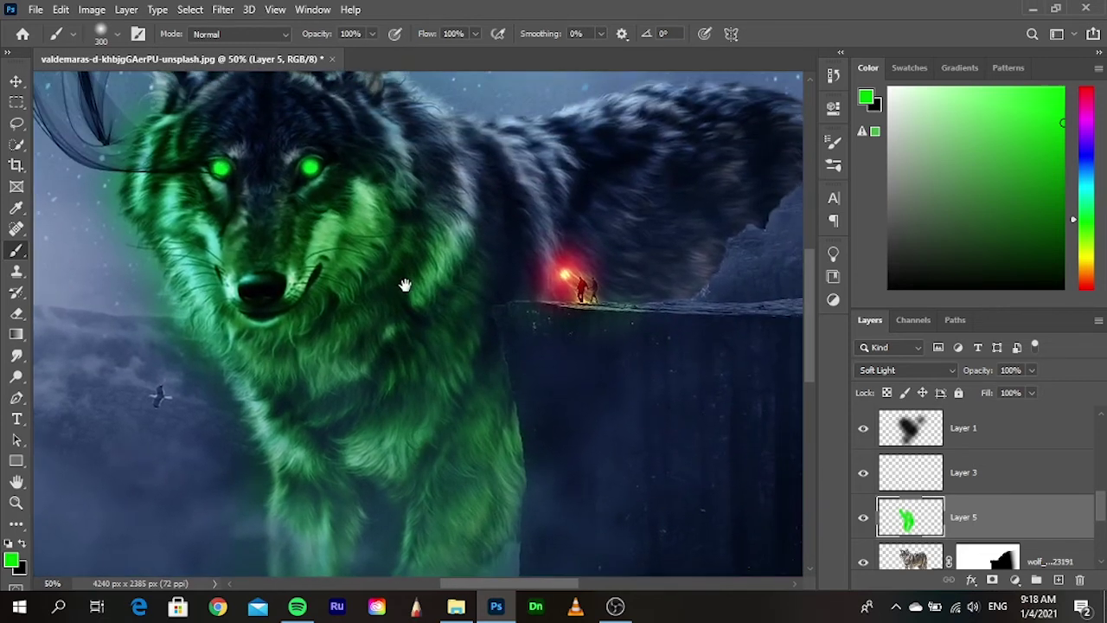
scroll(389, 231, up, 2)
mouse_move(390, 231)
mouse_down()
mouse_move(396, 210)
mouse_move(482, 235)
mouse_move(586, 198)
mouse_move(554, 199)
mouse_up()
mouse_move(460, 210)
mouse_down()
mouse_move(383, 153)
mouse_move(346, 144)
mouse_move(303, 152)
mouse_move(284, 182)
mouse_move(292, 230)
mouse_move(263, 283)
mouse_up()
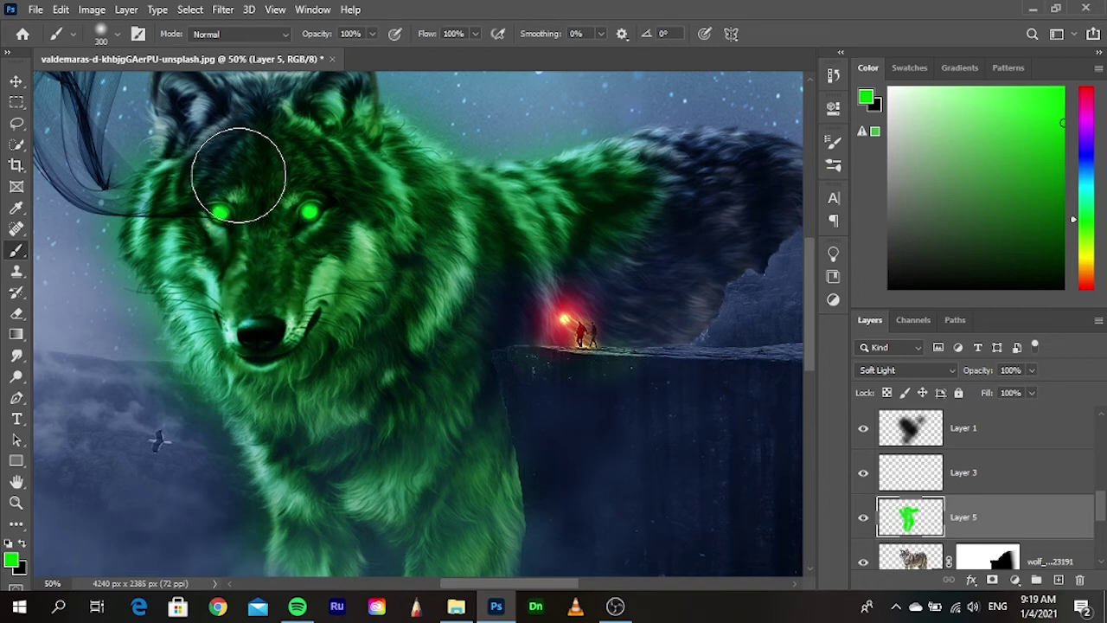
drag(225, 156, 296, 279)
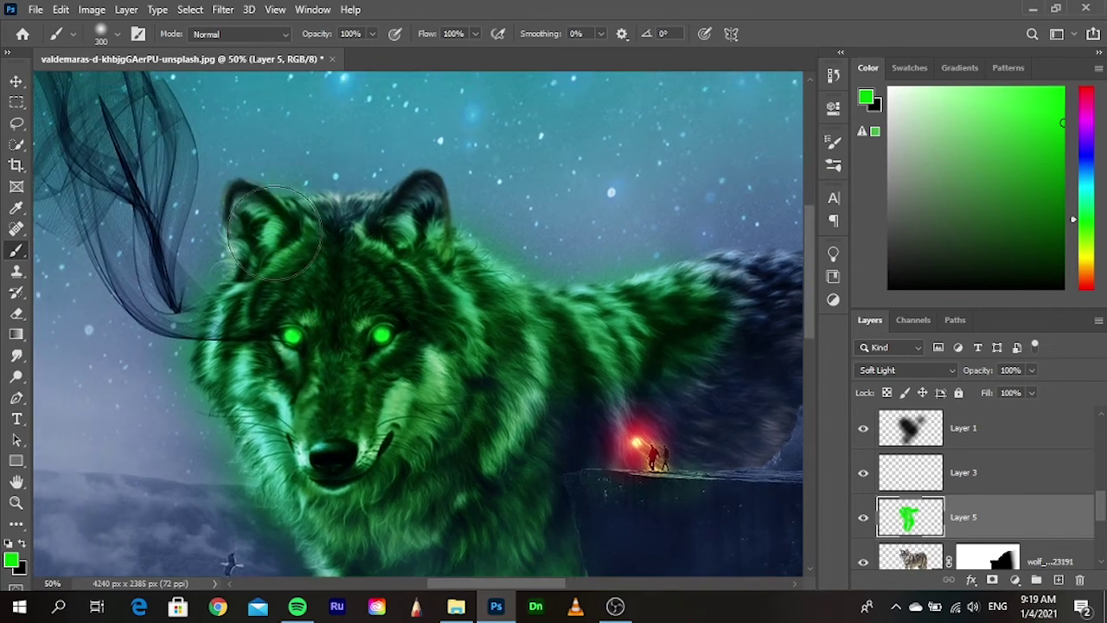
mouse_move(260, 219)
mouse_down()
mouse_move(375, 240)
mouse_move(419, 222)
mouse_move(482, 334)
mouse_move(548, 404)
mouse_move(598, 413)
mouse_move(709, 363)
mouse_move(756, 304)
mouse_move(504, 344)
mouse_move(552, 331)
mouse_move(609, 354)
mouse_move(479, 470)
mouse_move(277, 457)
mouse_up()
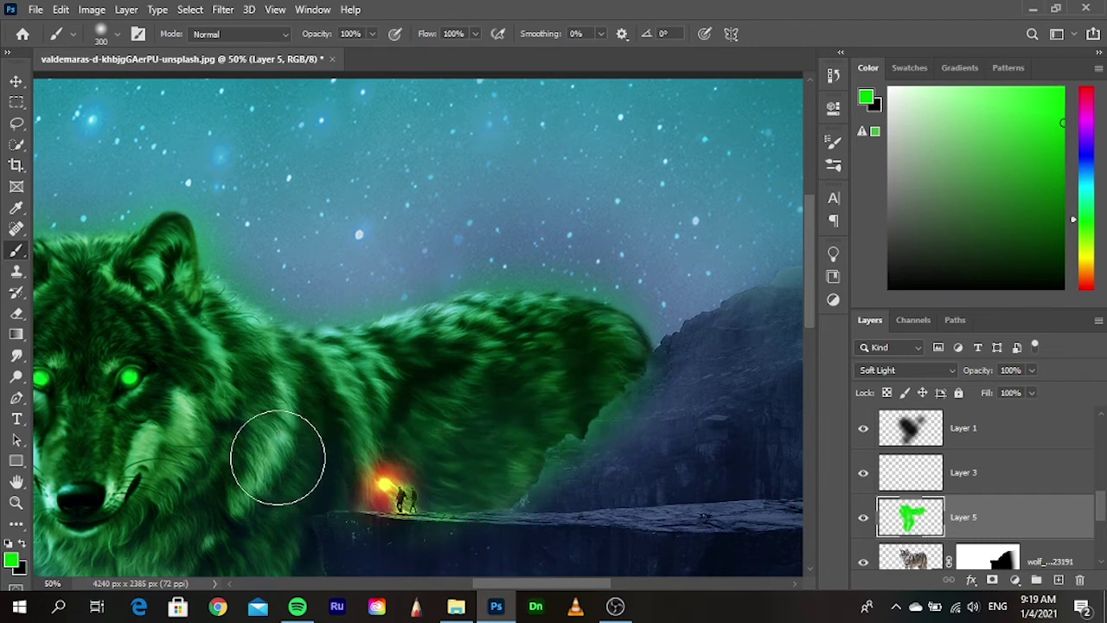
scroll(277, 302, down, 3)
scroll(420, 445, up, 5)
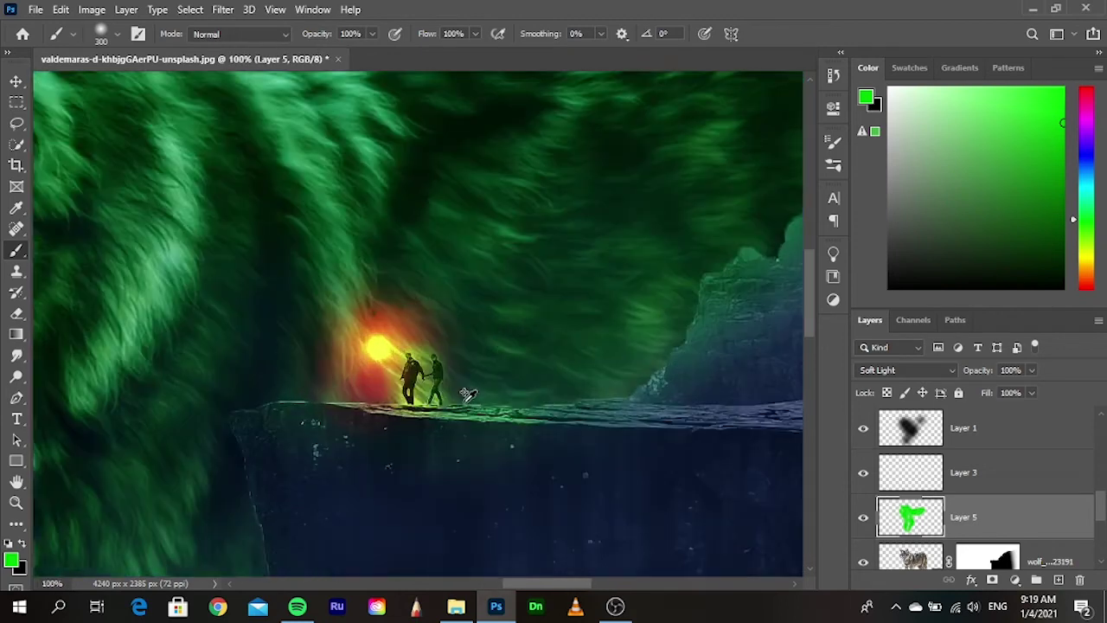
mouse_move(445, 285)
mouse_down()
mouse_move(493, 441)
mouse_move(517, 373)
mouse_up()
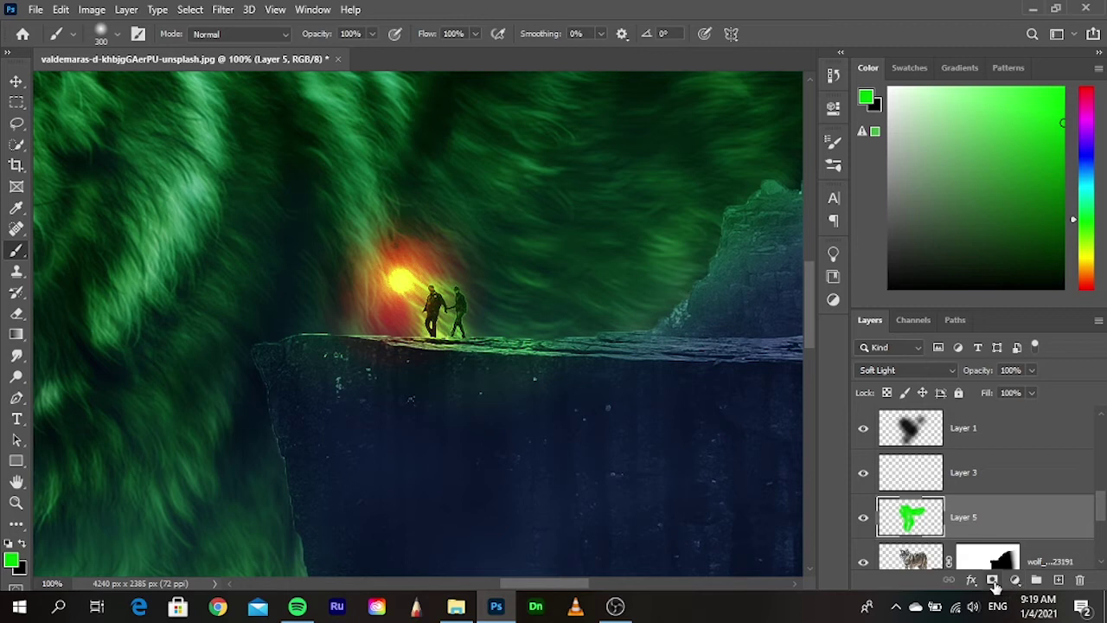
- Add a mask to Layer 5 and load the cliff layer mask as a selection
click(994, 582)
scroll(978, 541, down, 3)
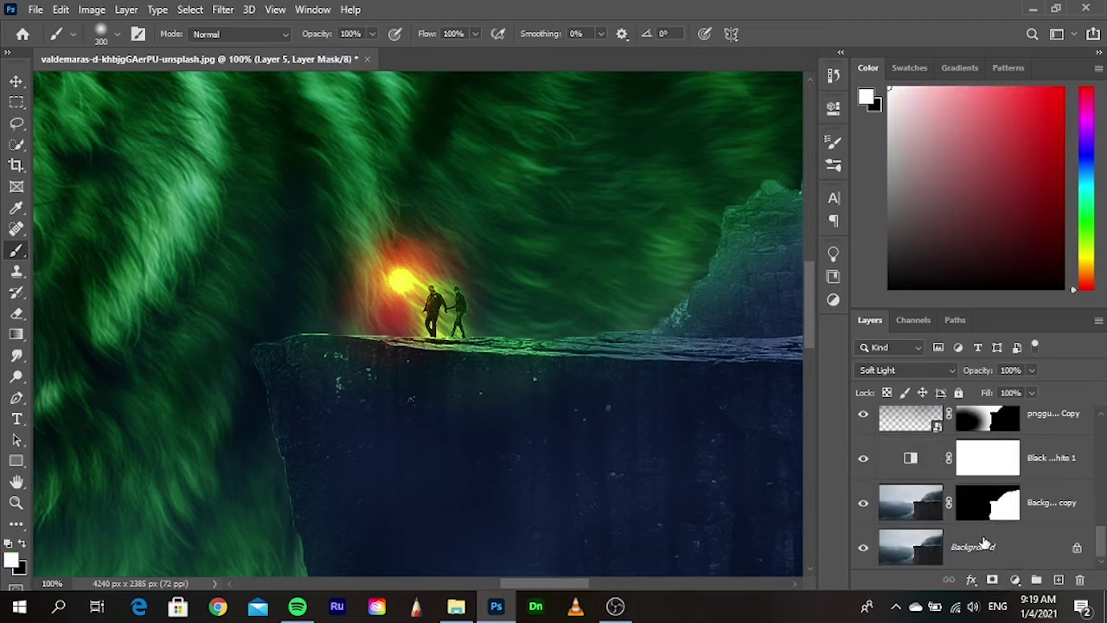
ctrl+click(992, 512)
scroll(986, 519, up, 1)
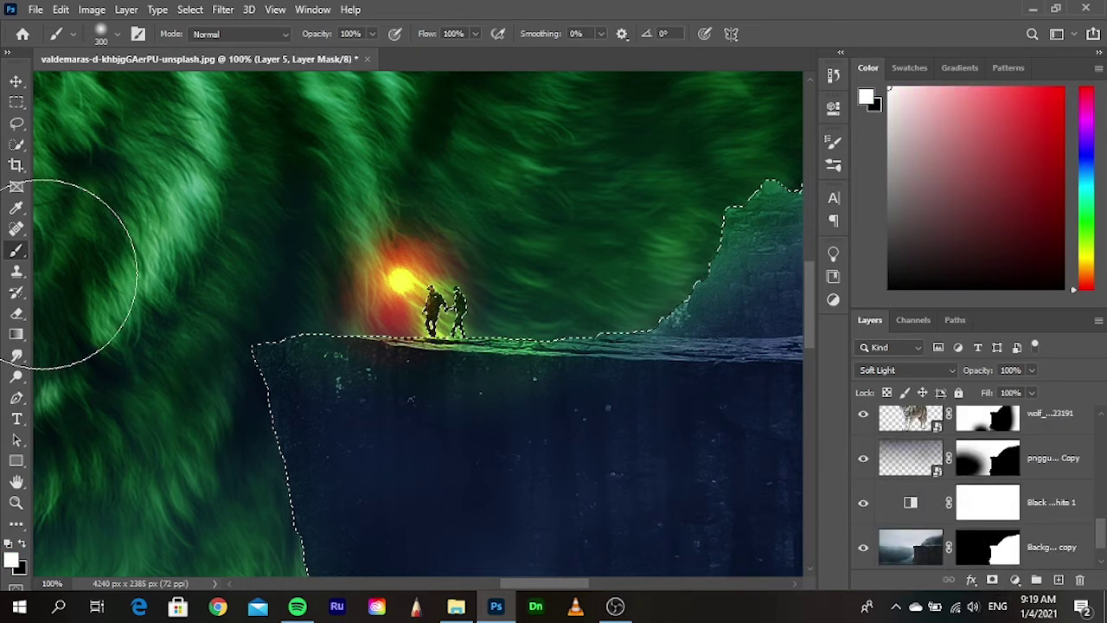
click(13, 317)
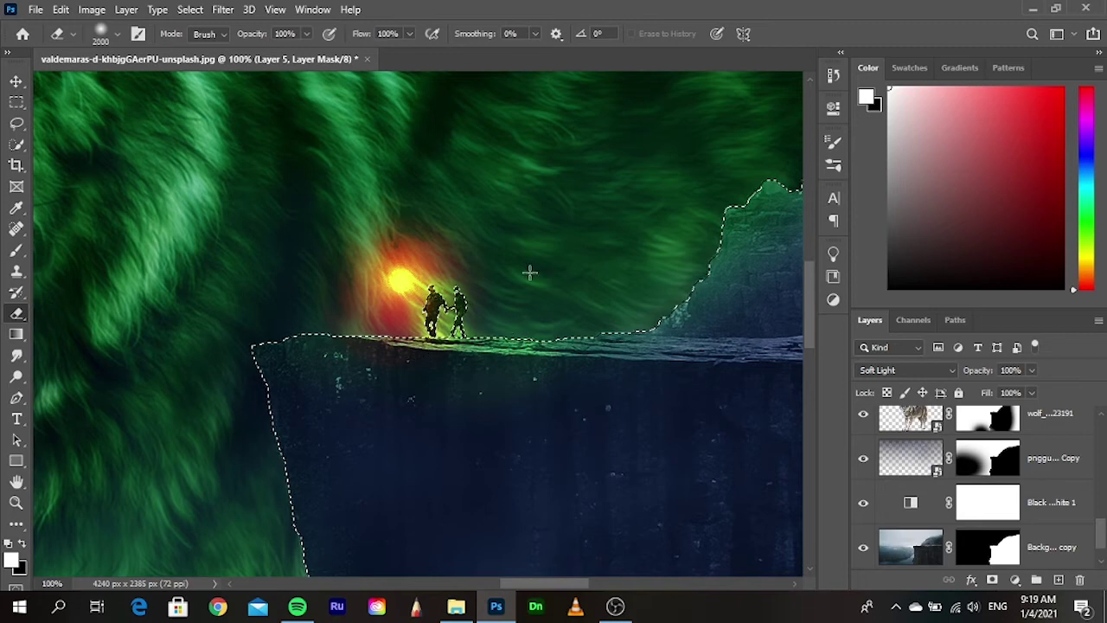
key(bracketleft)
key(bracketleft)
key(bracketleft)
key(bracketleft)
key(bracketleft)
key(bracketleft)
key(bracketleft)
key(bracketleft)
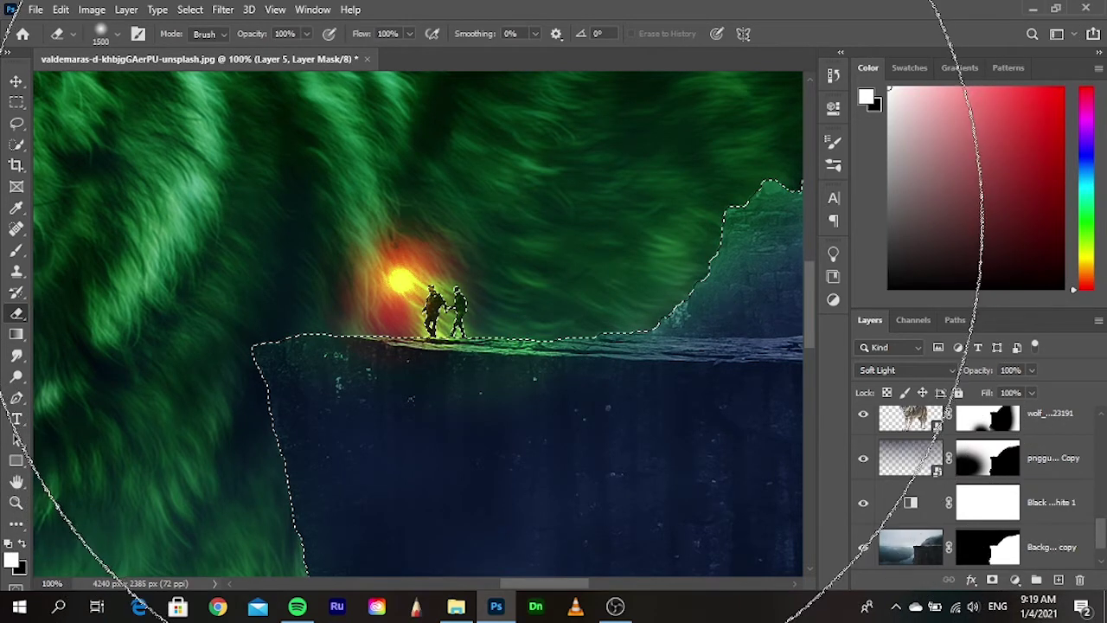
key(bracketleft)
key(bracketleft)
key(bracketleft)
key(bracketleft)
key(bracketleft)
key(bracketleft)
key(bracketleft)
key(bracketleft)
key(bracketleft)
key(bracketleft)
key(bracketleft)
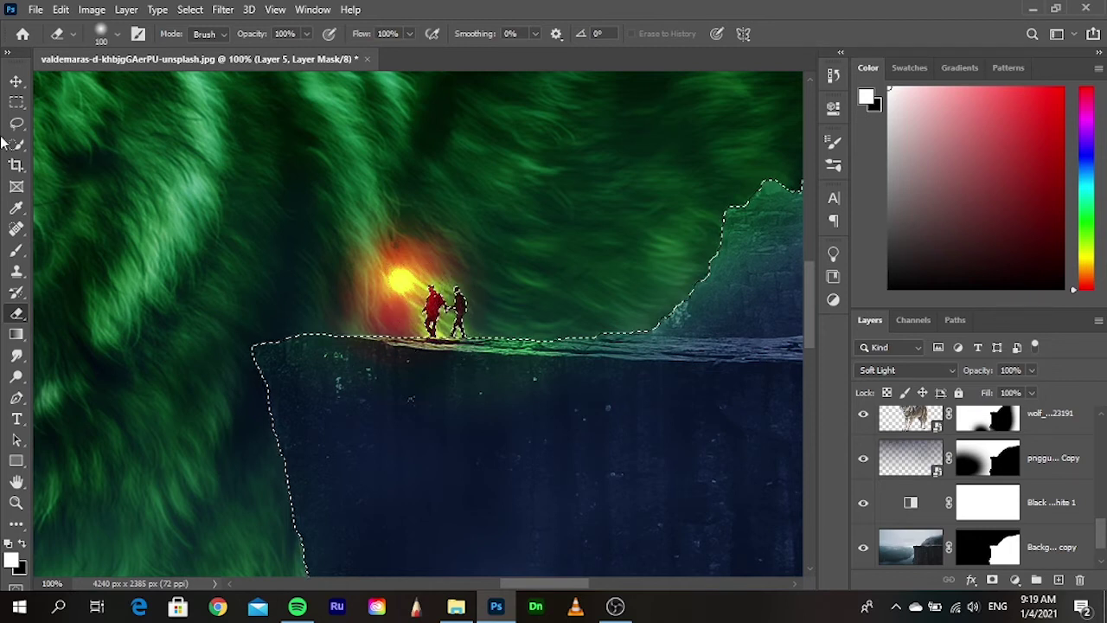
- Erase the green glow inside the selection over the rock face and ledge, then deselect
click(16, 81)
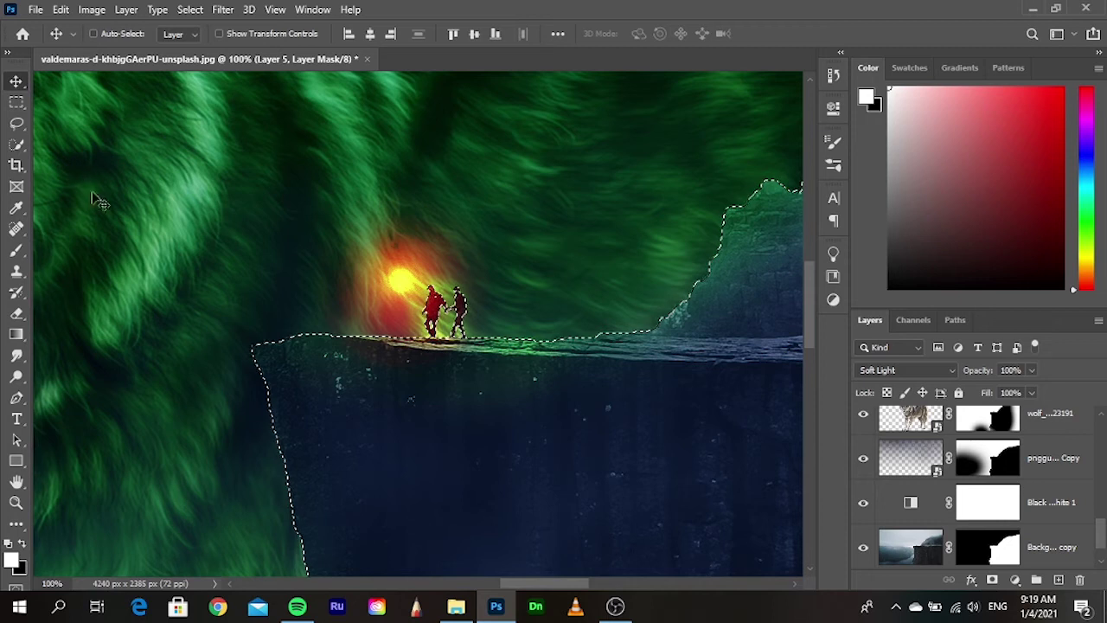
key(ctrl)
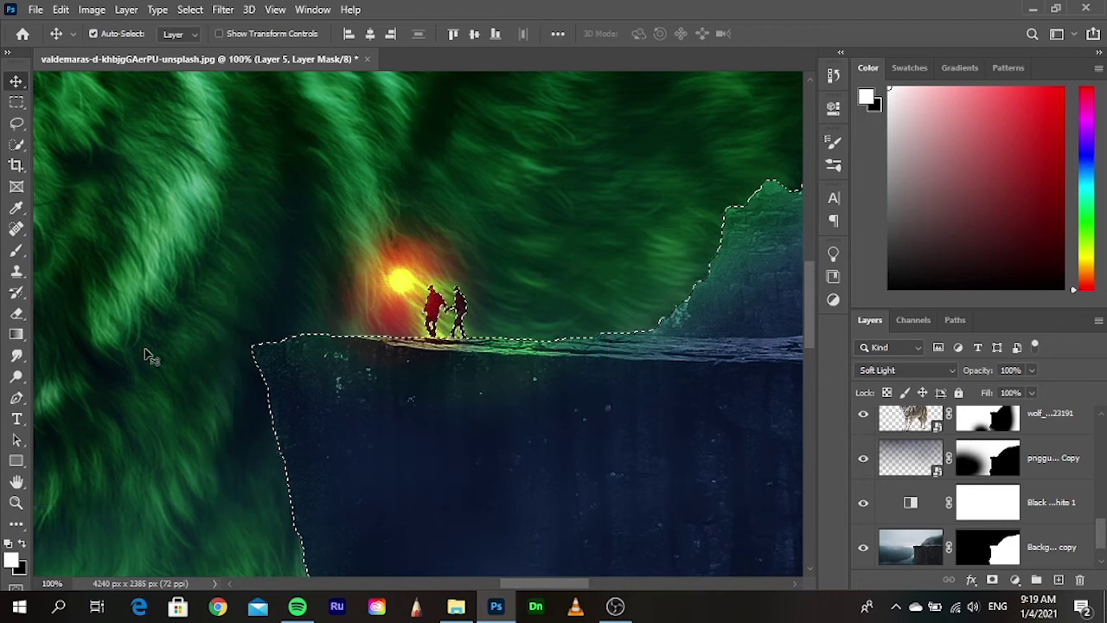
click(18, 315)
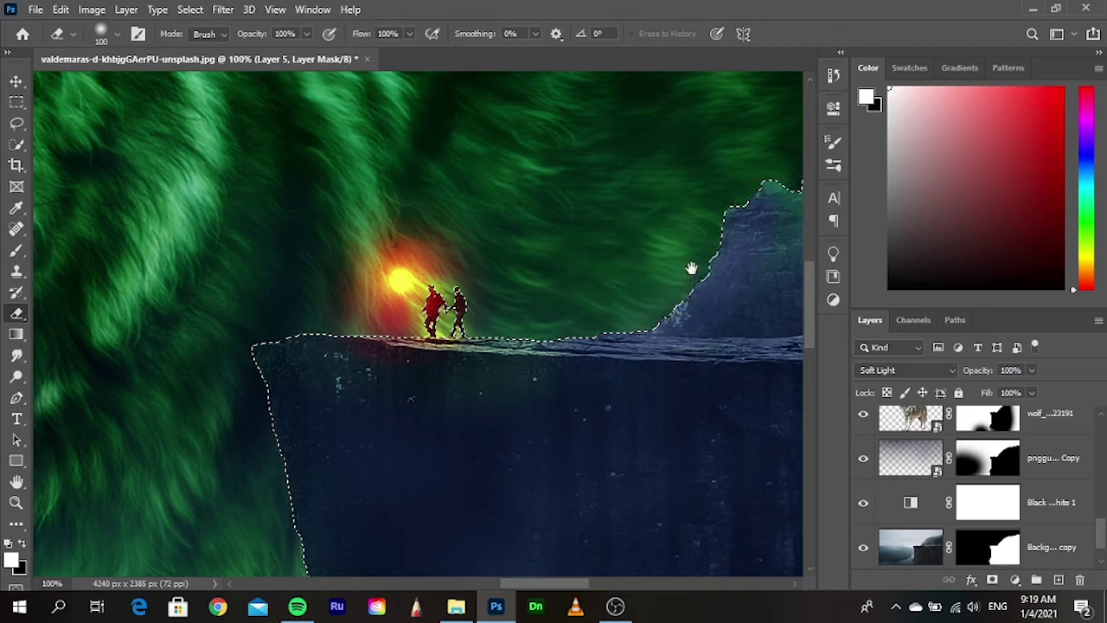
drag(692, 267, 316, 381)
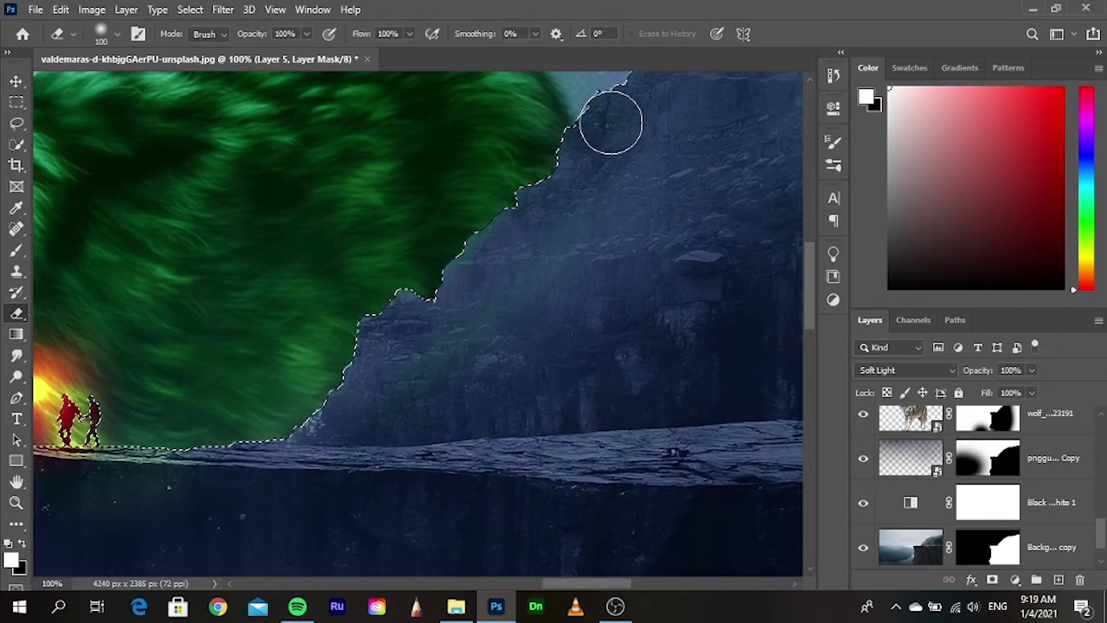
drag(109, 493, 467, 289)
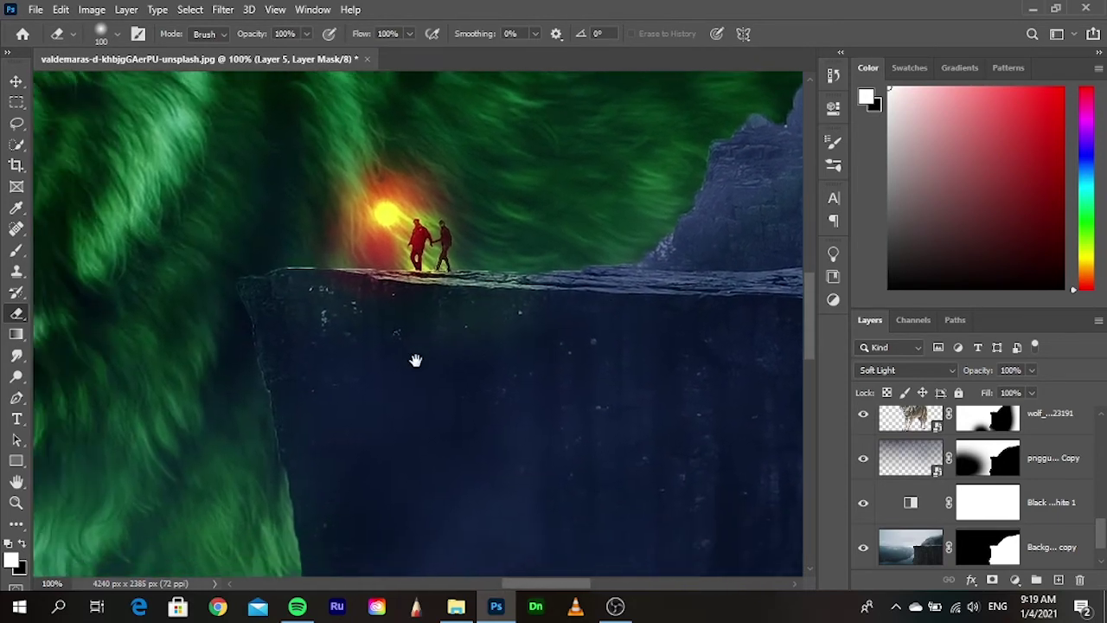
drag(324, 509, 323, 285)
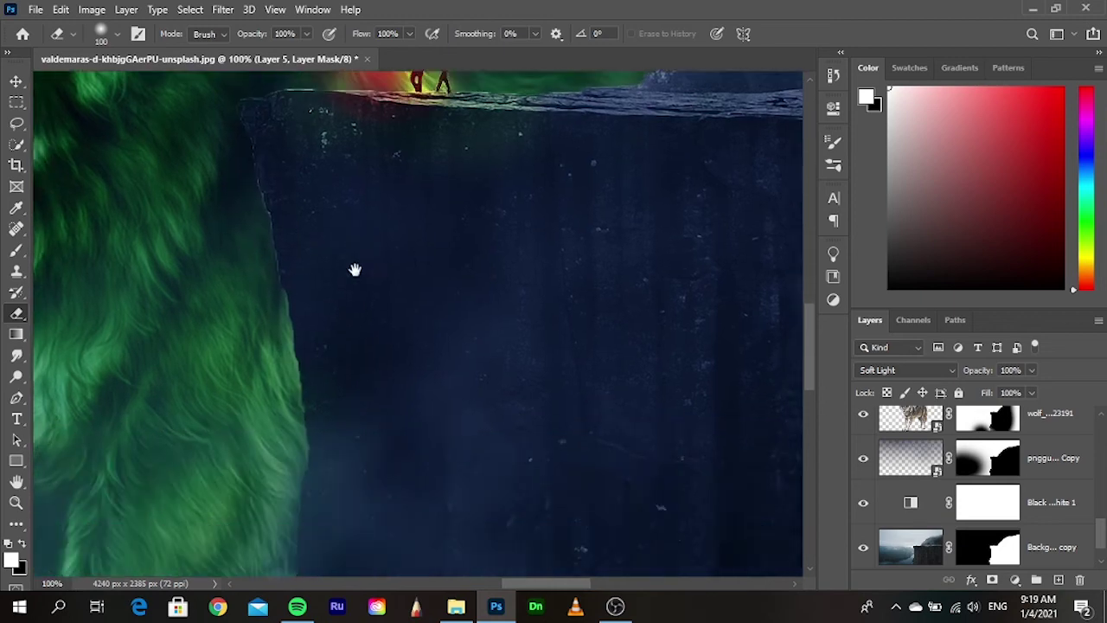
scroll(358, 436, up, 2)
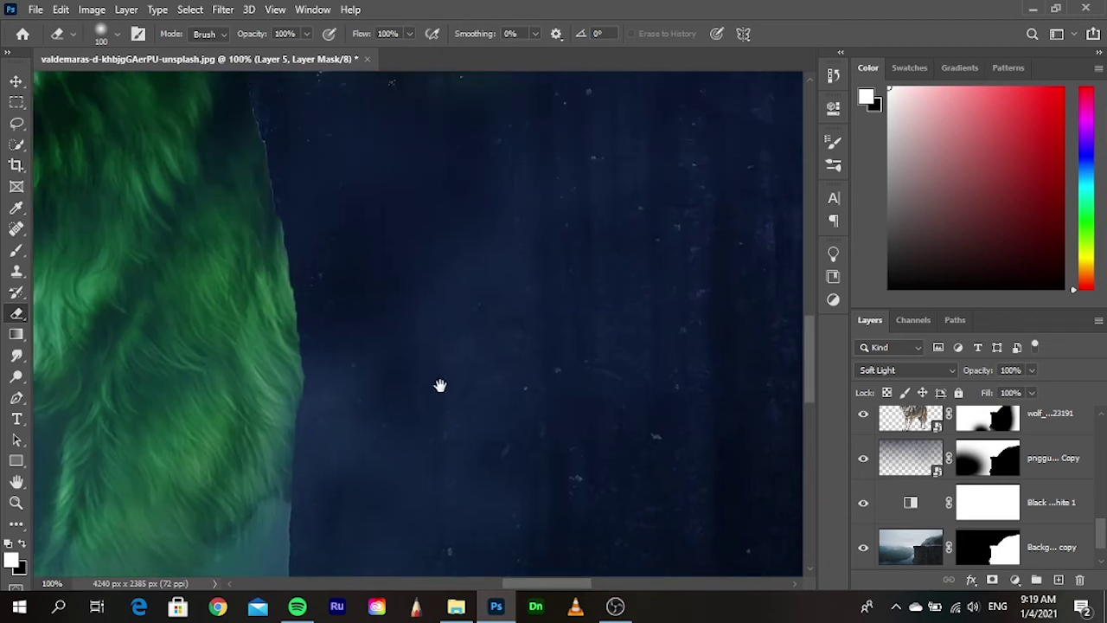
scroll(441, 383, up, 3)
scroll(375, 438, up, 2)
scroll(359, 308, down, 1)
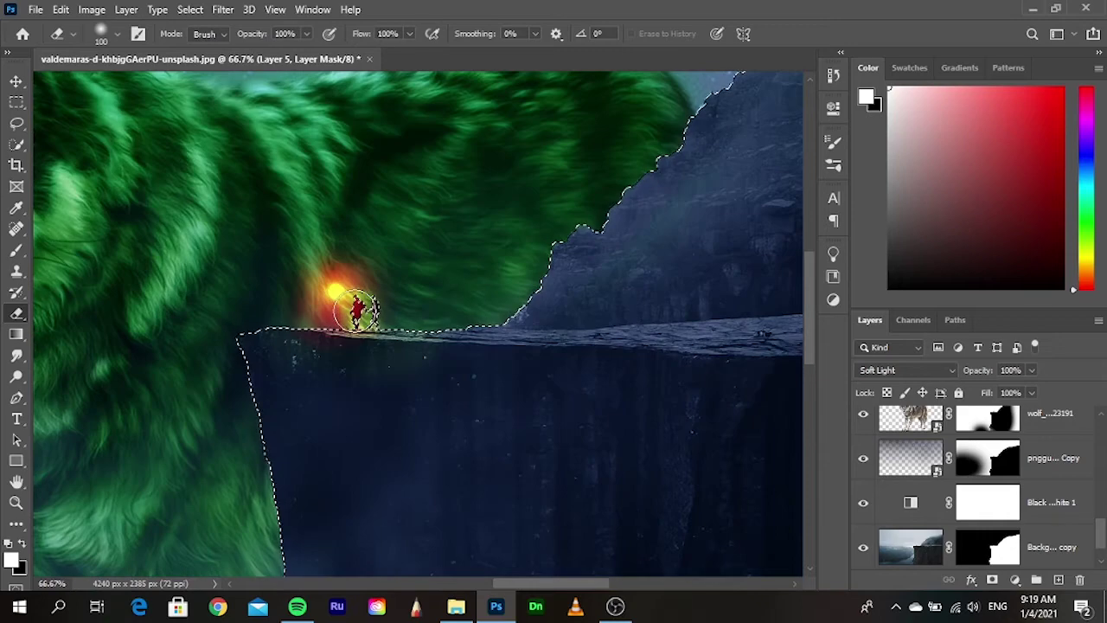
key(ctrl+d)
- Return to Layer 5's pixels and create an empty Layer 6 above it
click(15, 80)
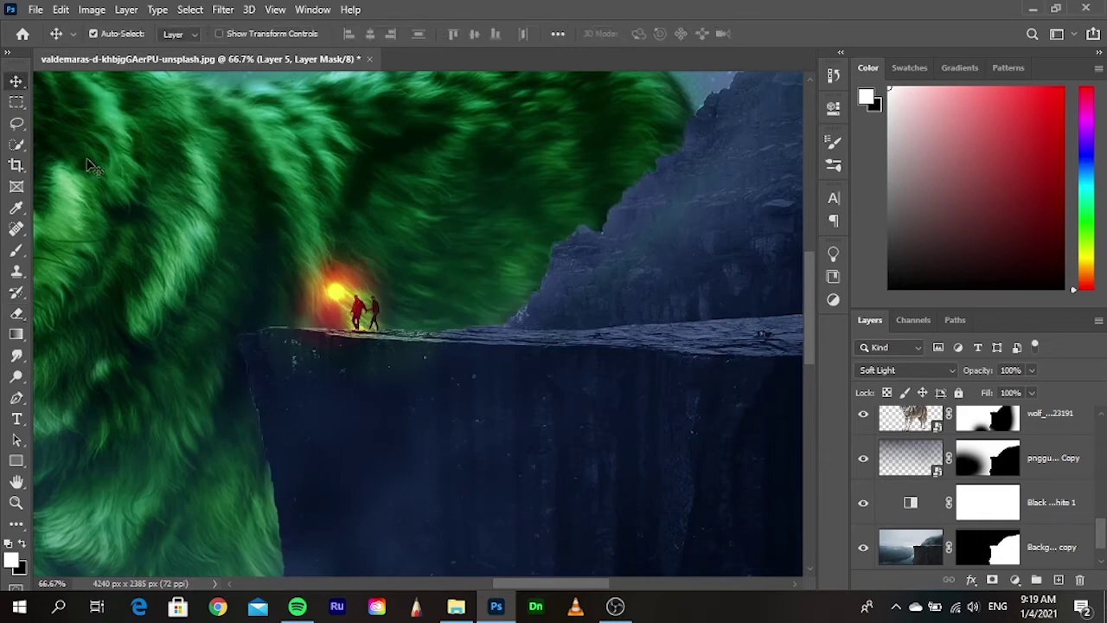
drag(255, 250, 293, 314)
scroll(402, 325, down, 1)
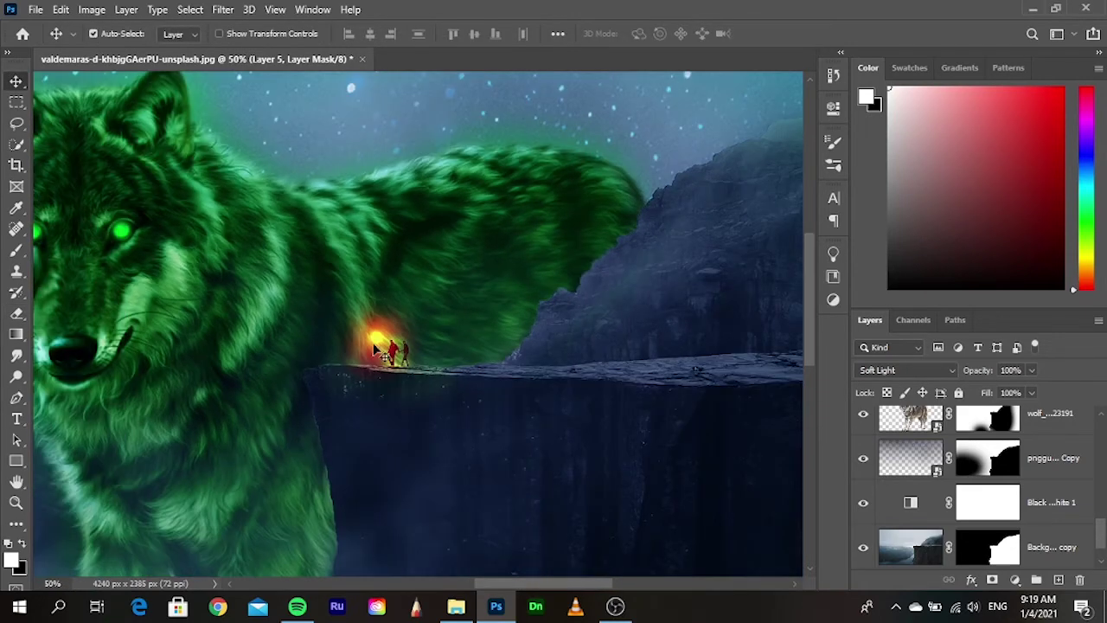
mouse_move(234, 351)
mouse_down()
mouse_move(333, 324)
mouse_move(414, 270)
mouse_up()
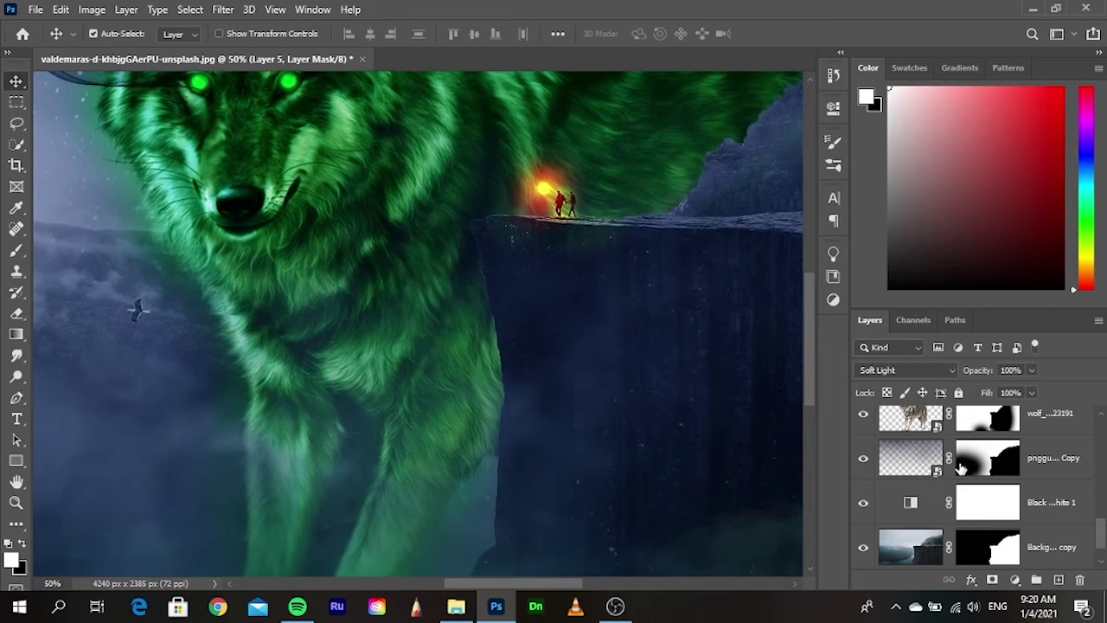
scroll(961, 467, up, 1)
scroll(1034, 487, up, 1)
key(ctrl+2)
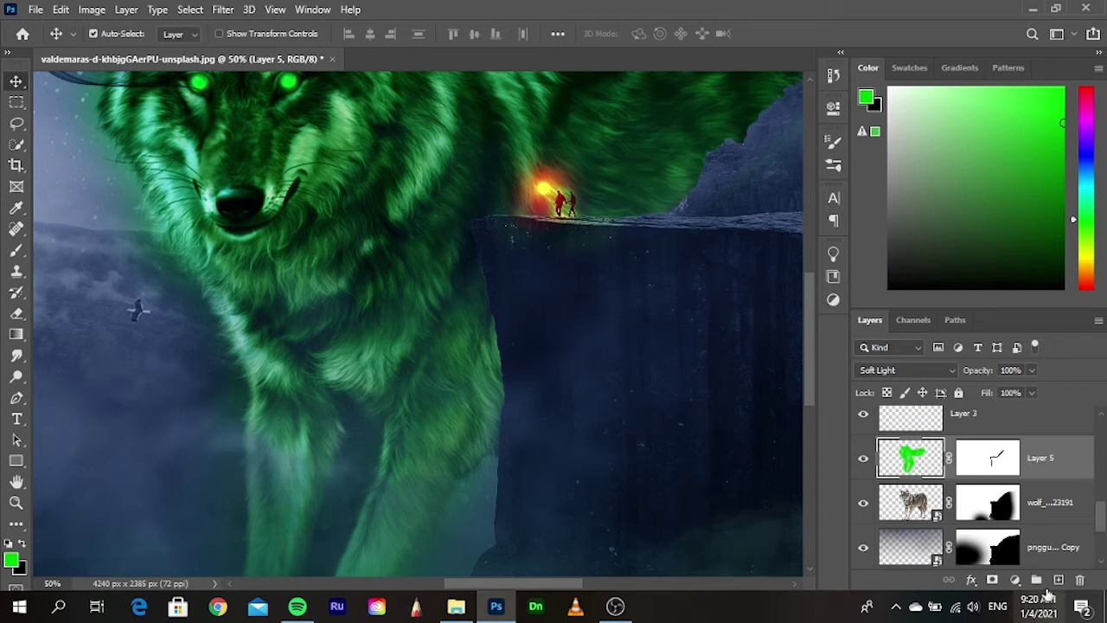
click(1057, 579)
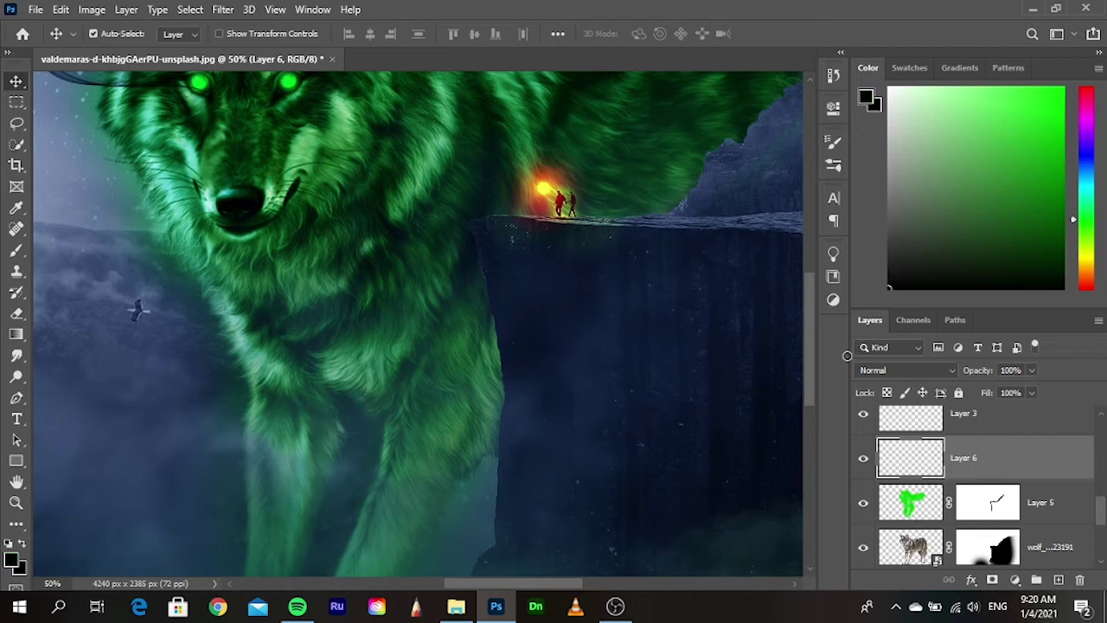
- Paint black soft-brush shading over the wolf's chest, neck and shoulder on Layer 6
click(15, 251)
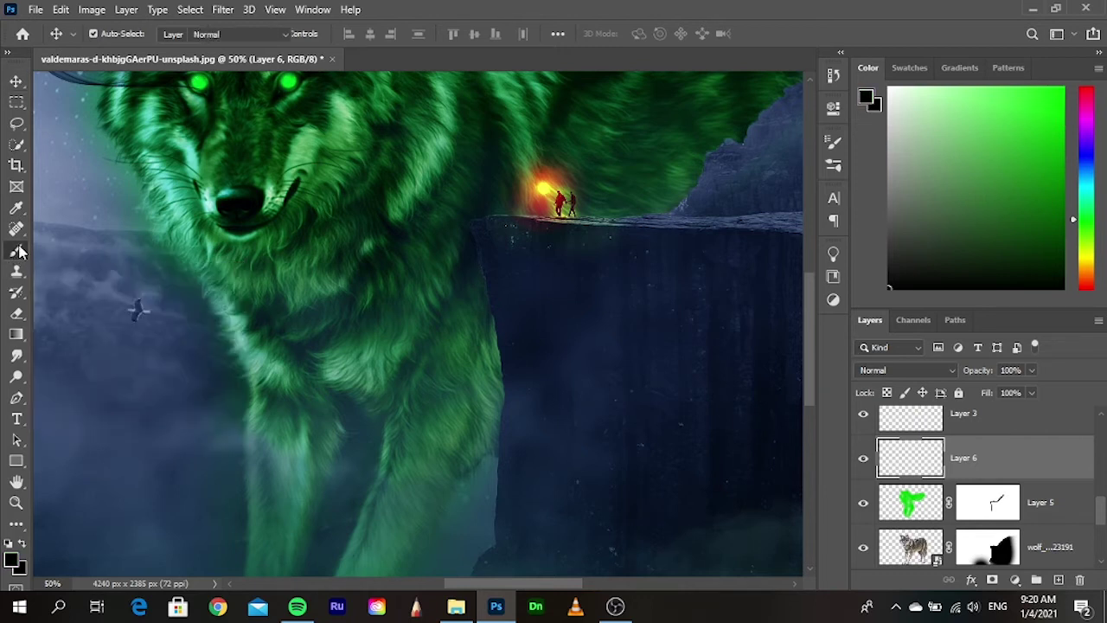
click(299, 330)
click(906, 370)
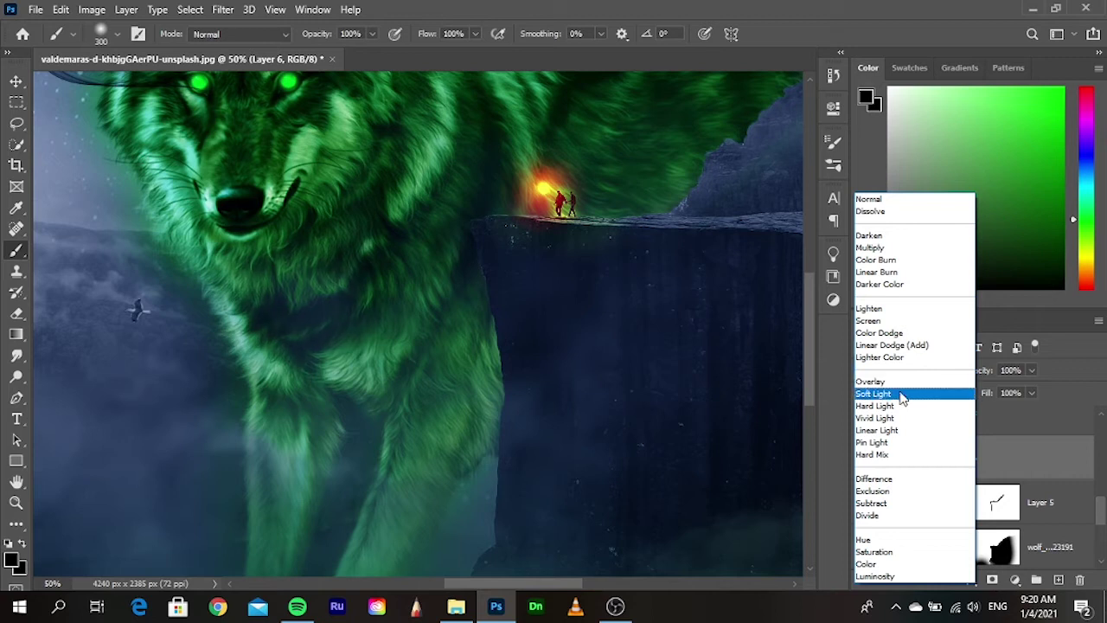
click(896, 383)
mouse_move(307, 272)
mouse_down()
mouse_move(396, 222)
mouse_move(433, 173)
mouse_move(408, 210)
mouse_move(376, 312)
mouse_up()
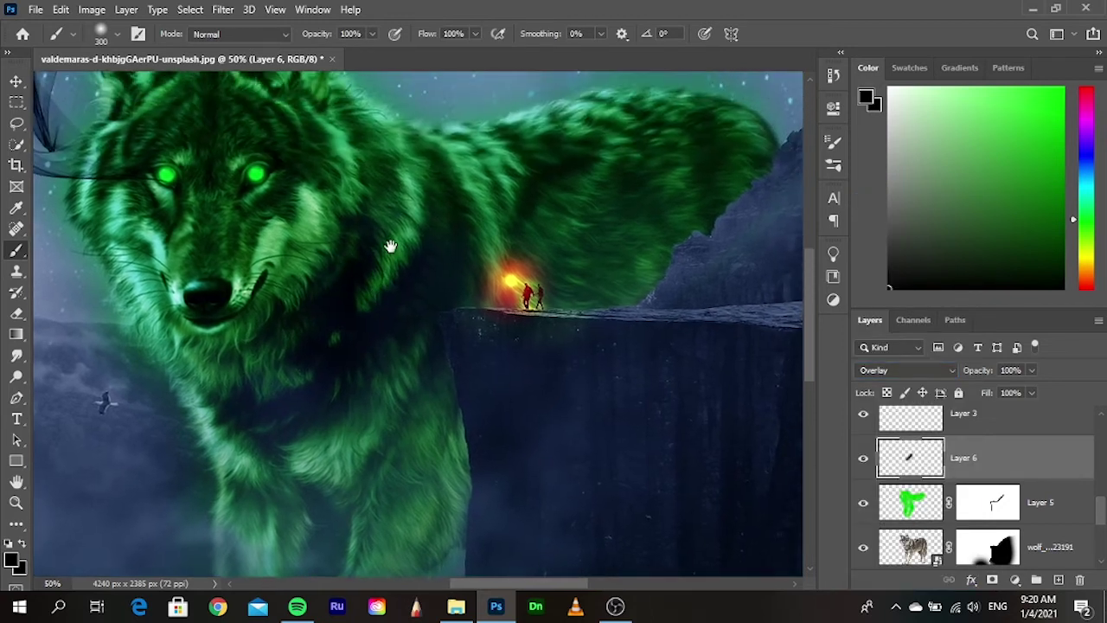
mouse_move(402, 247)
mouse_down()
mouse_move(425, 217)
mouse_move(662, 137)
mouse_move(724, 141)
mouse_move(735, 171)
mouse_move(589, 280)
mouse_move(551, 235)
mouse_move(583, 203)
mouse_move(329, 233)
mouse_move(282, 257)
mouse_move(215, 384)
mouse_up()
- Darken the wolf's left cheek, the fur around both eyes, and both ears
drag(139, 297, 127, 264)
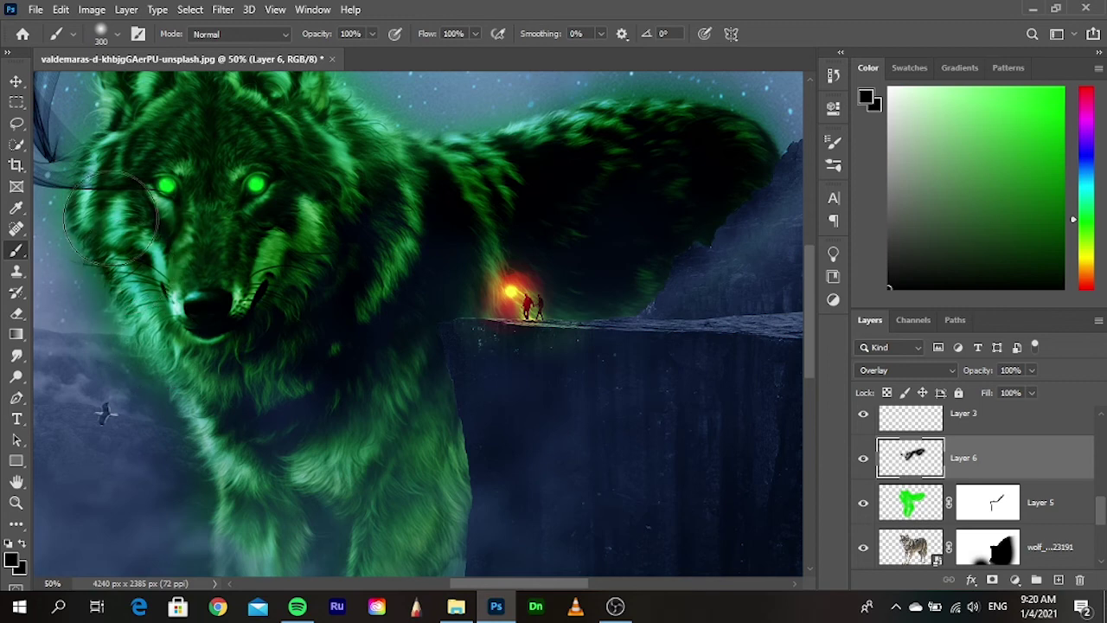
mouse_move(111, 218)
mouse_down()
mouse_move(110, 173)
mouse_move(136, 216)
mouse_up()
drag(196, 301, 199, 312)
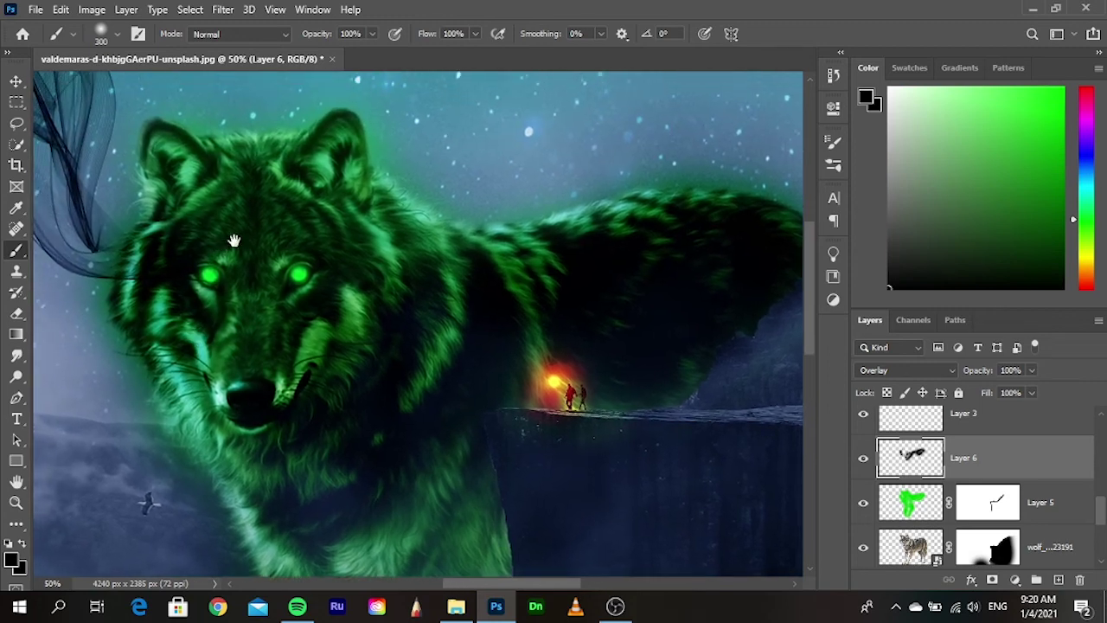
drag(366, 240, 378, 296)
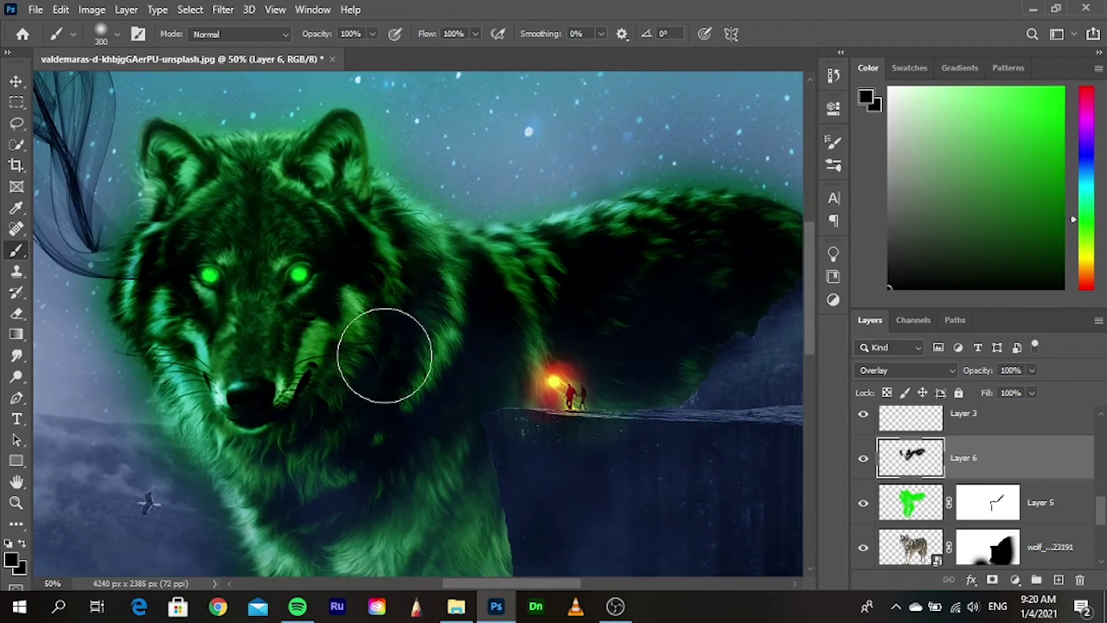
mouse_move(344, 177)
mouse_down()
mouse_move(338, 154)
mouse_move(308, 161)
mouse_up()
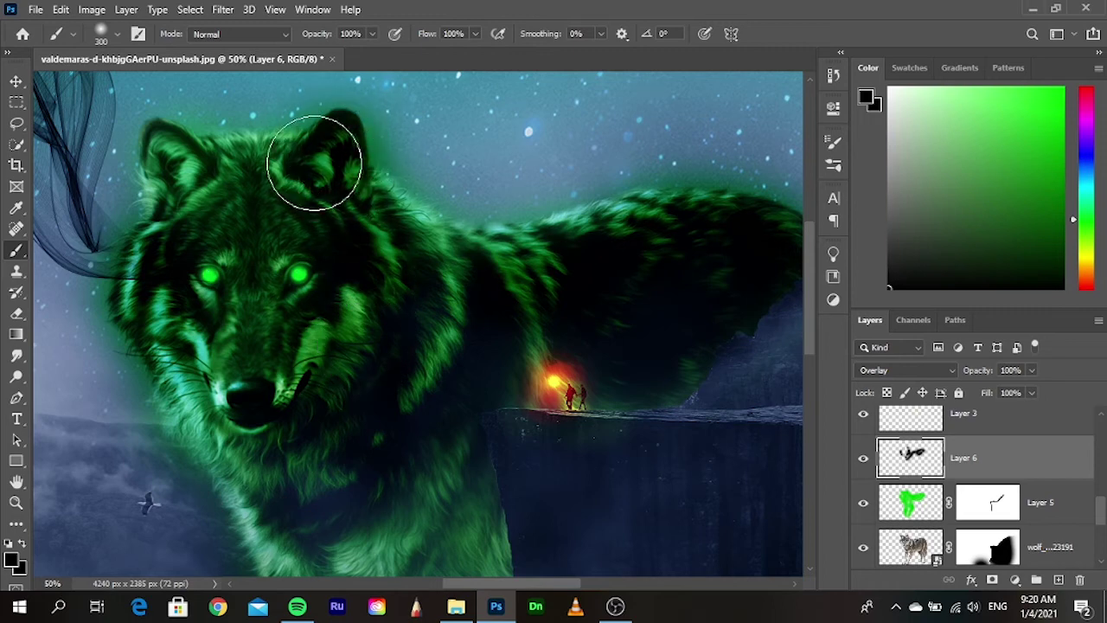
mouse_move(186, 173)
mouse_down()
mouse_move(173, 168)
mouse_move(153, 196)
mouse_up()
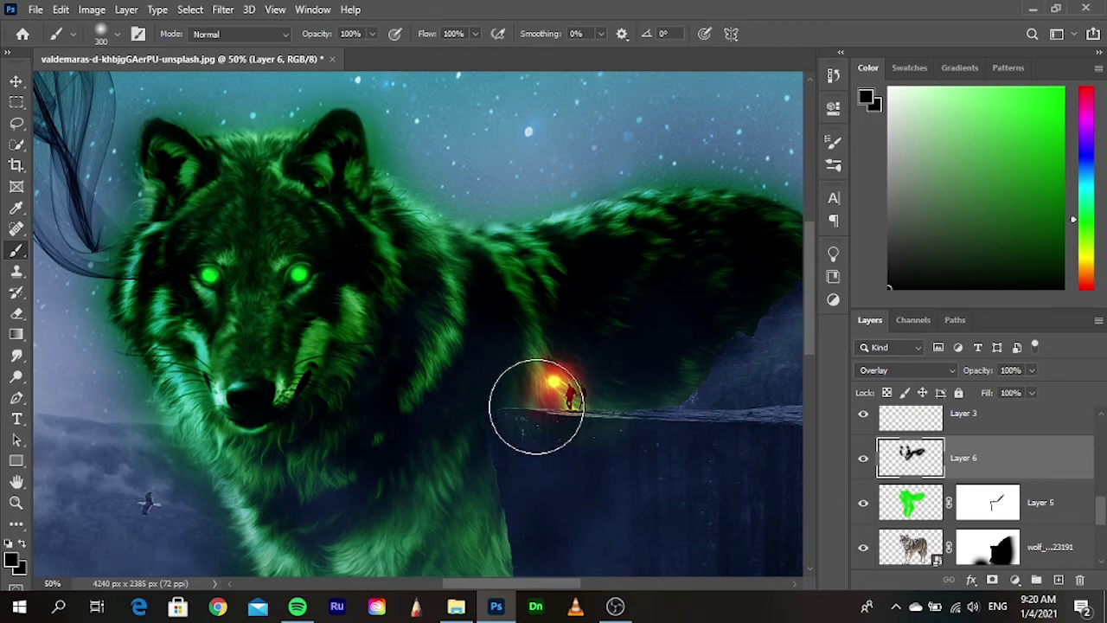
- Blend Layer 6 as Soft Light and darken the wolf's chest and leg
click(932, 370)
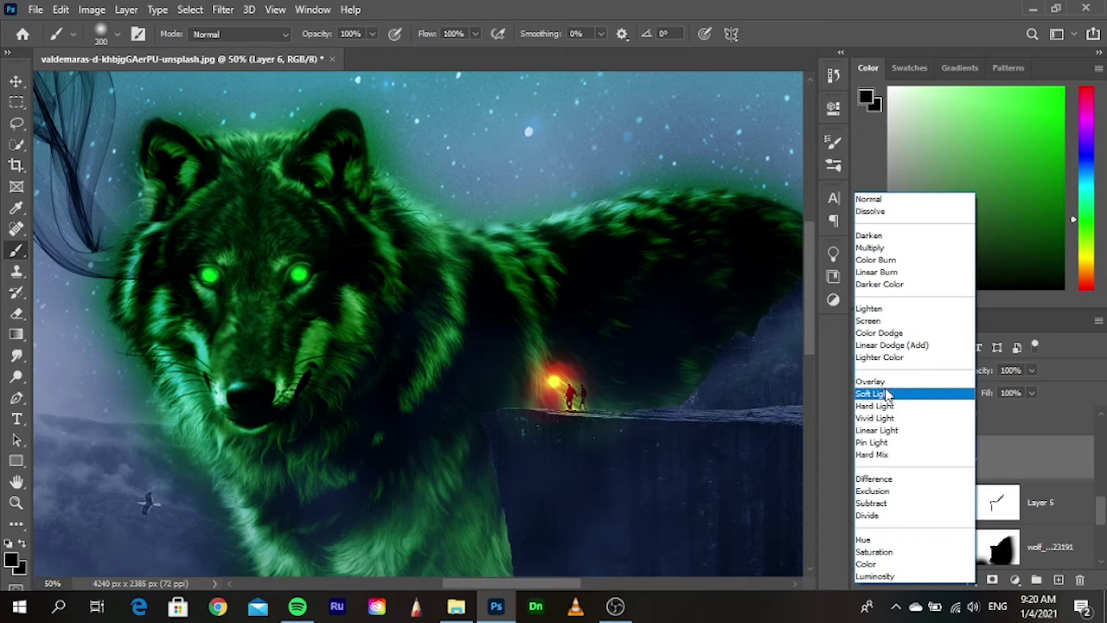
click(874, 393)
scroll(449, 389, down, 3)
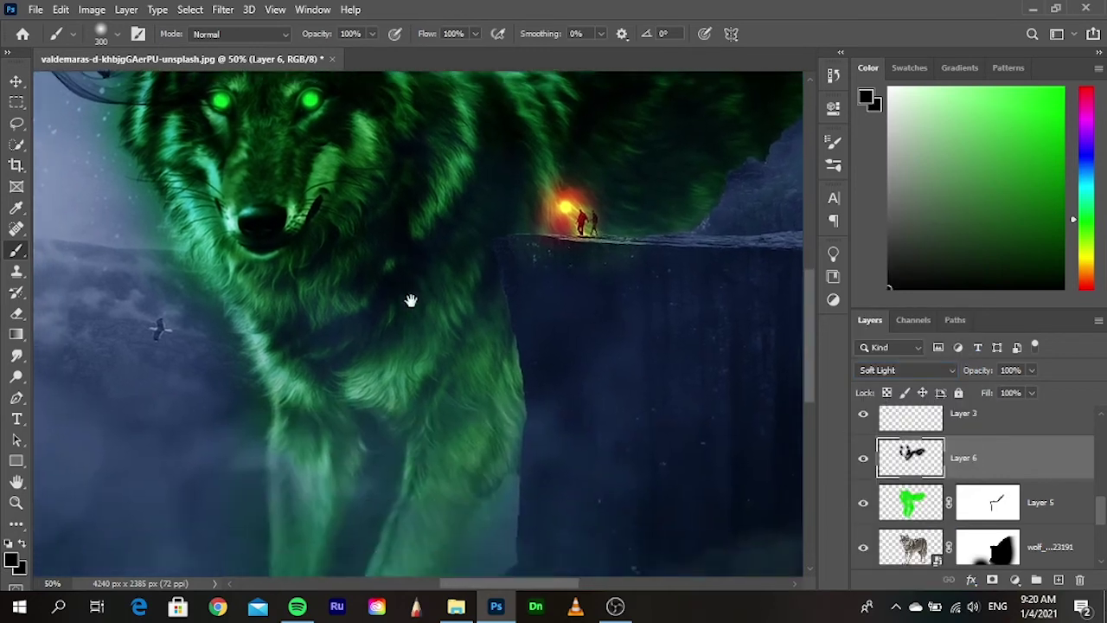
scroll(415, 311, down, 2)
scroll(416, 277, down, 1)
mouse_move(411, 251)
mouse_down()
mouse_move(459, 334)
mouse_move(429, 436)
mouse_up()
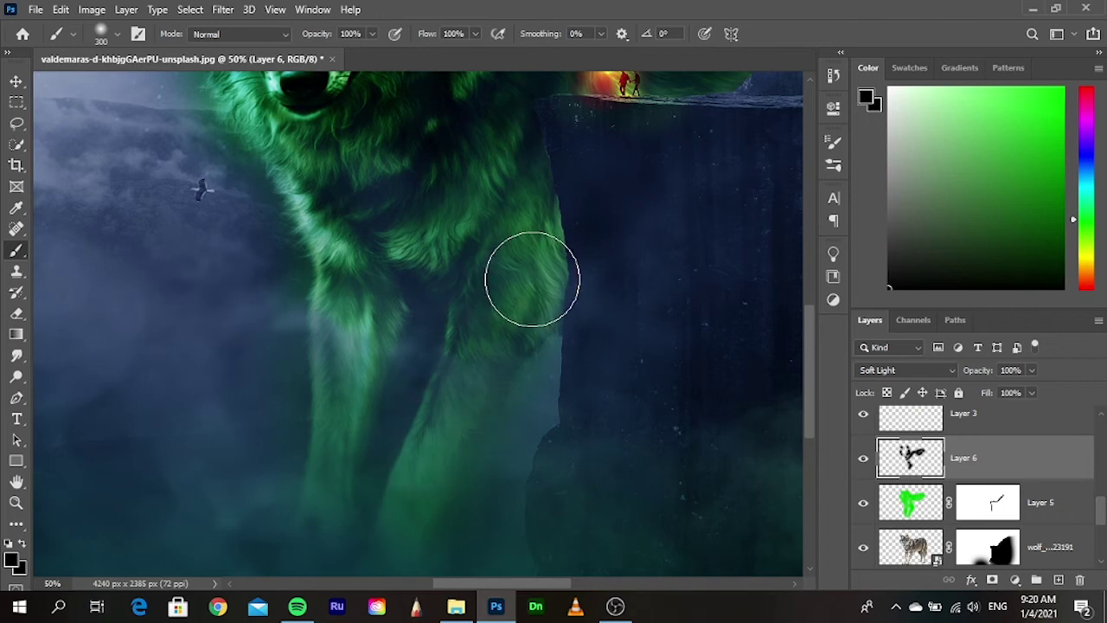
drag(531, 279, 531, 242)
scroll(443, 253, up, 5)
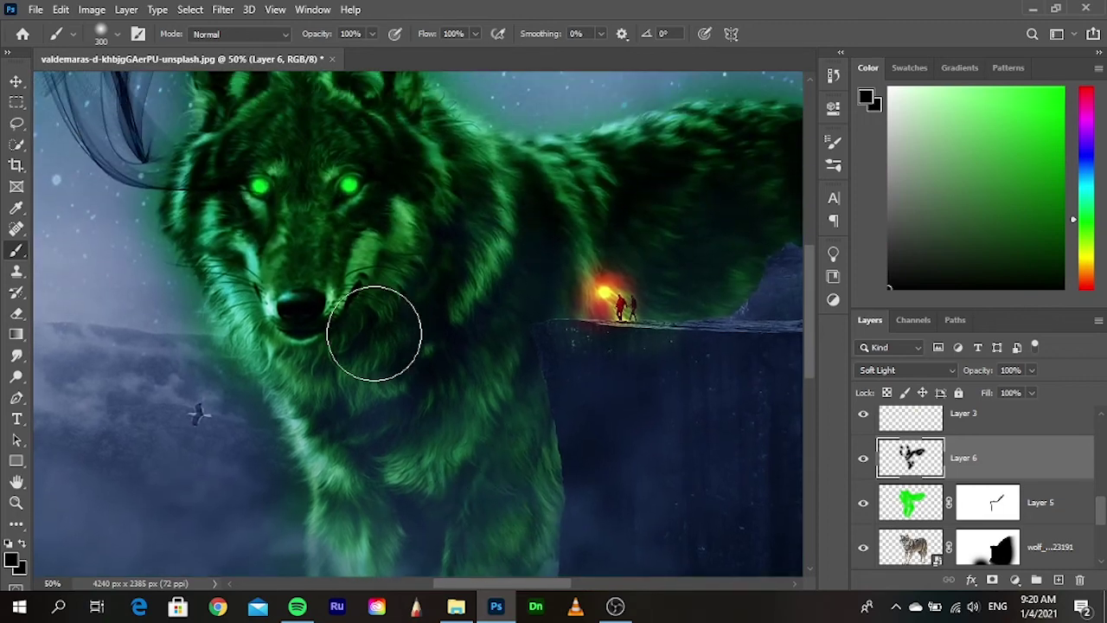
click(15, 82)
key(ctrl+minus)
key(ctrl+minus)
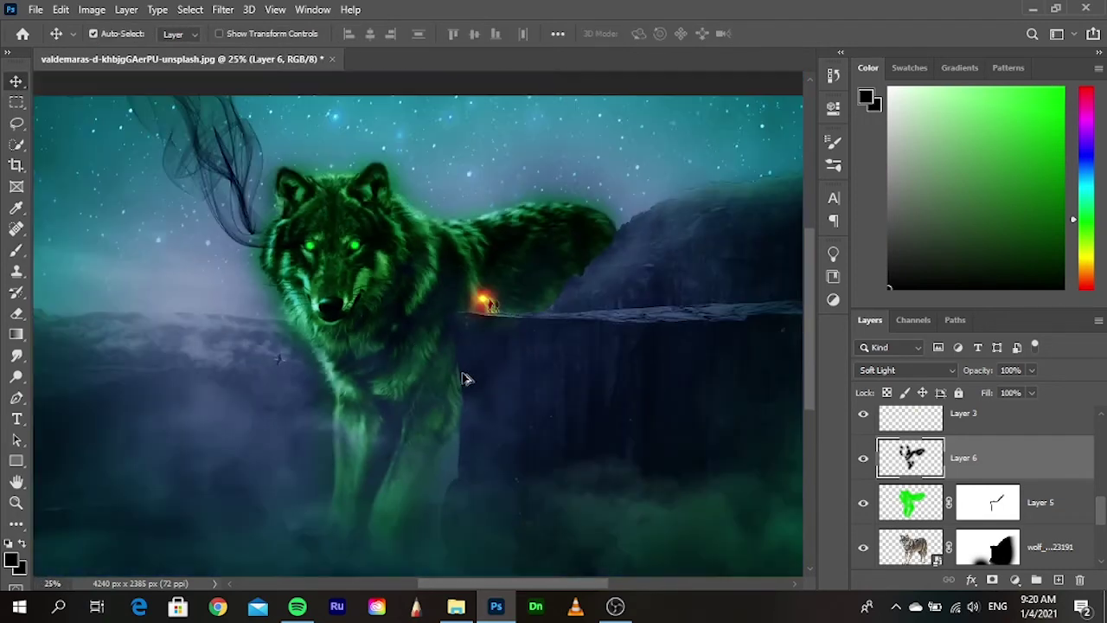
key(ctrl+minus)
click(760, 394)
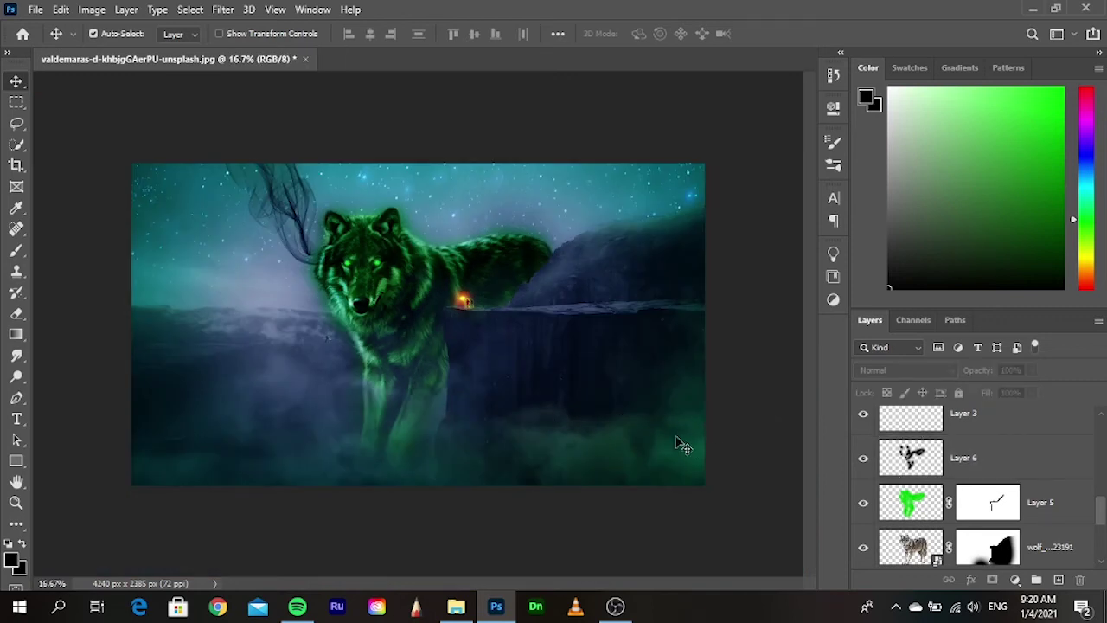
click(31, 12)
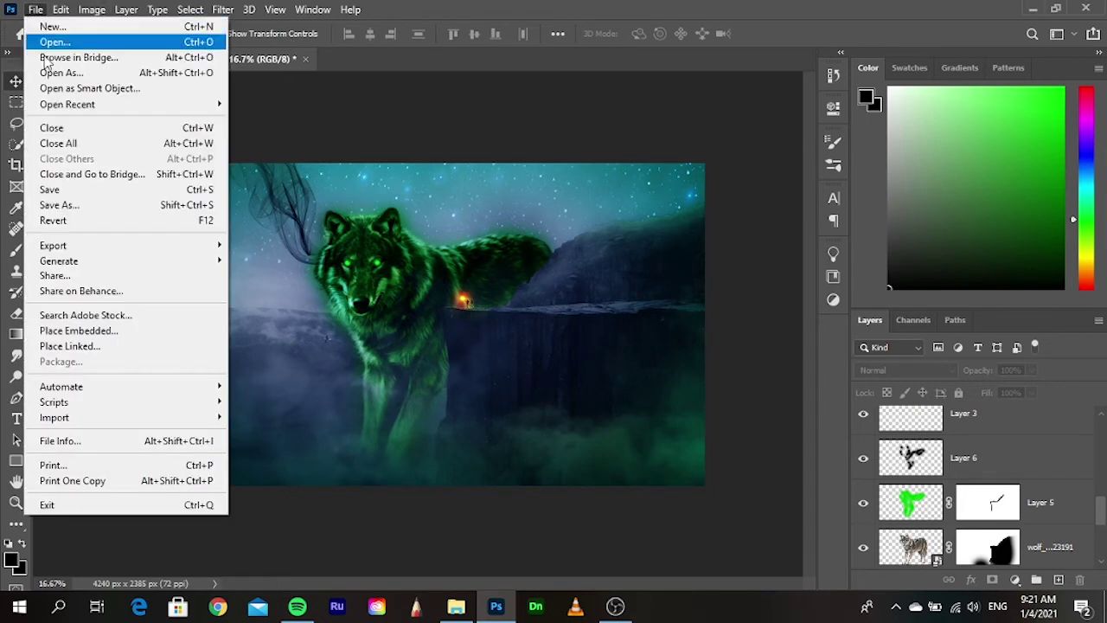
click(541, 134)
scroll(510, 320, up, 2)
scroll(415, 329, up, 1)
scroll(433, 366, up, 1)
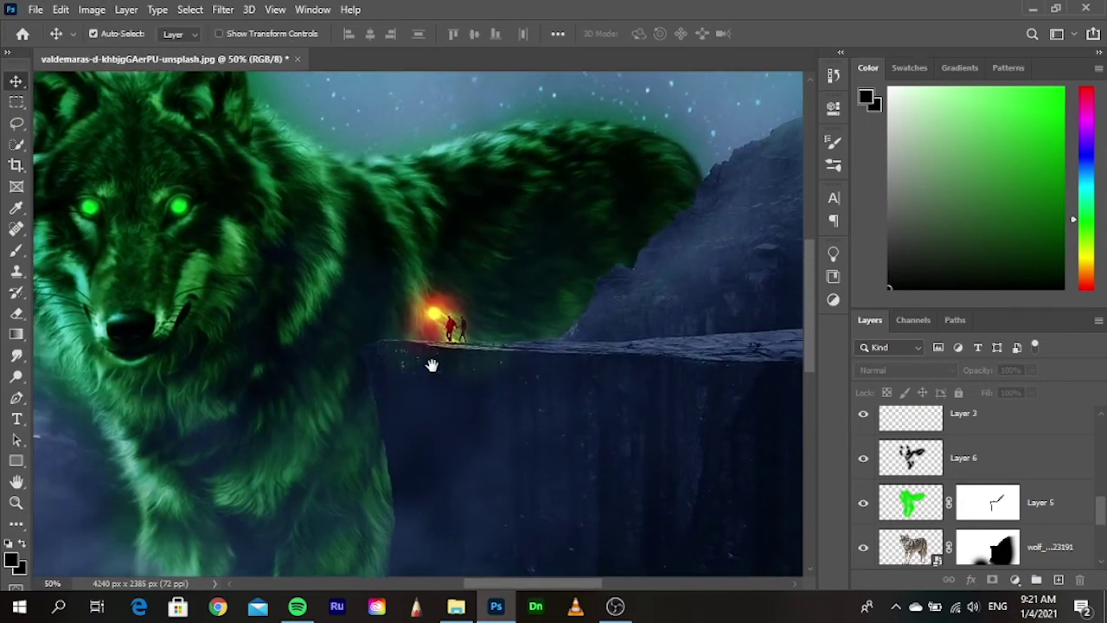
scroll(442, 372, up, 1)
scroll(521, 387, up, 2)
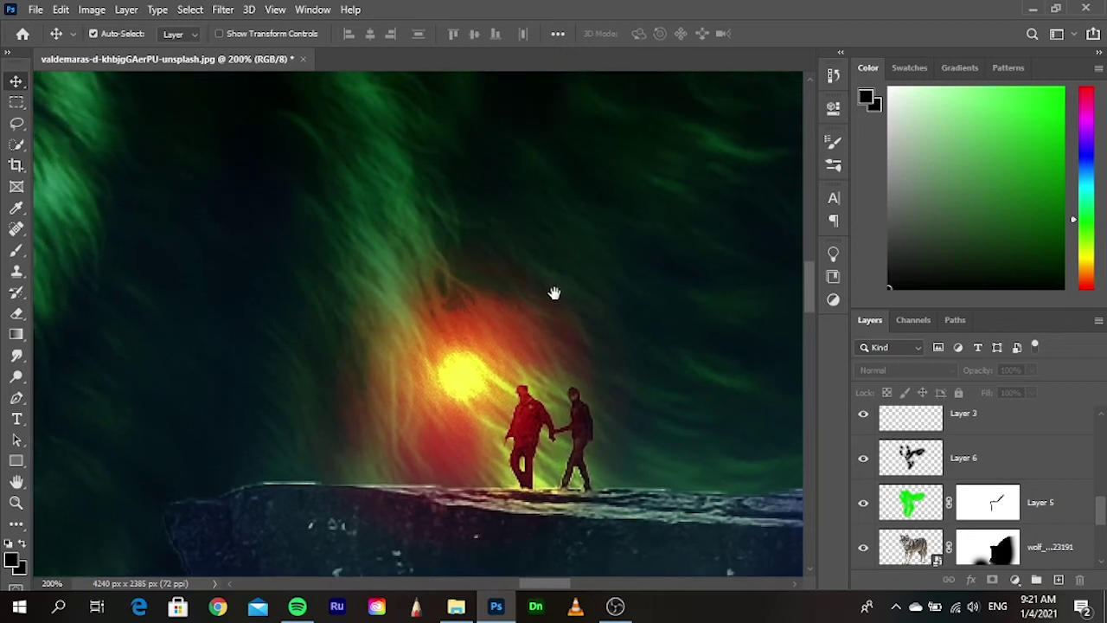
scroll(558, 353, down, 1)
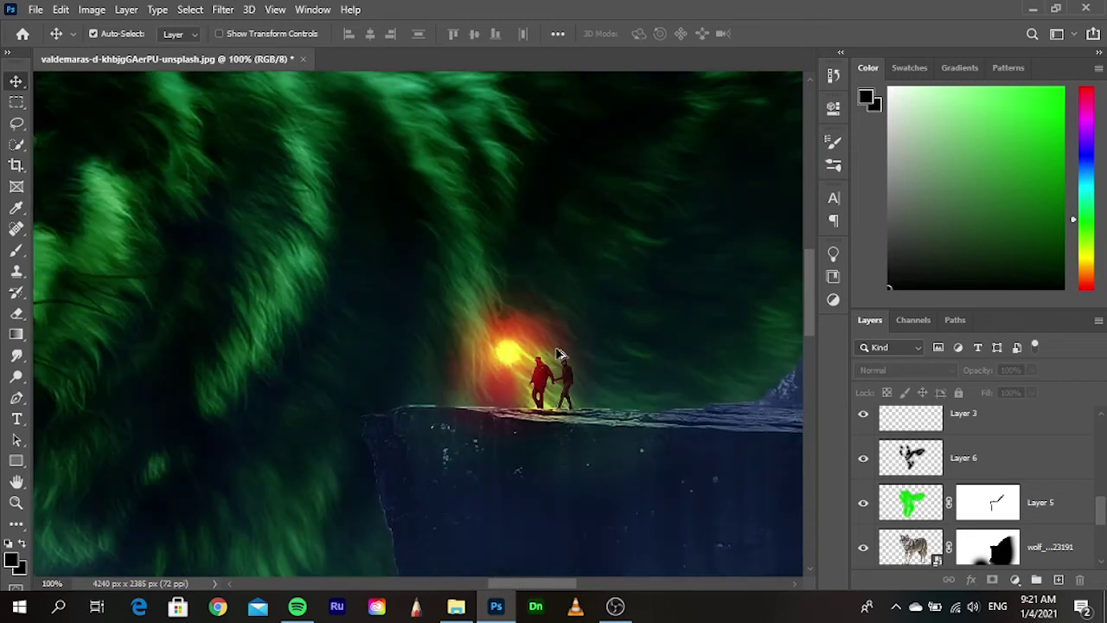
click(1000, 474)
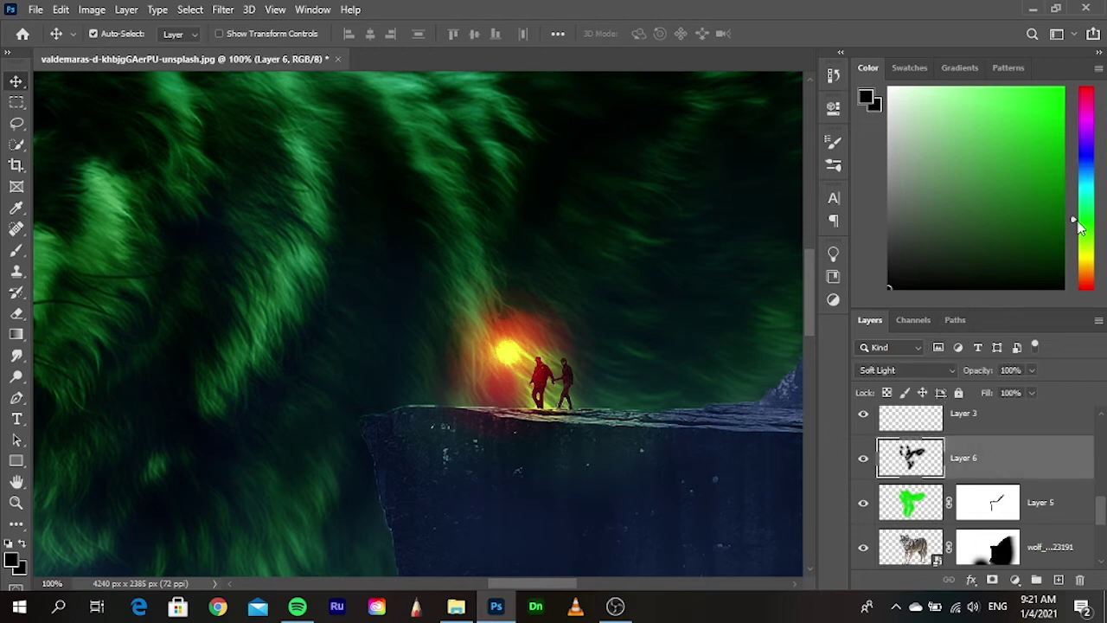
- Set the paint colour to bright yellow and add a new empty Layer 7
drag(1077, 222, 1085, 256)
drag(1026, 226, 1064, 86)
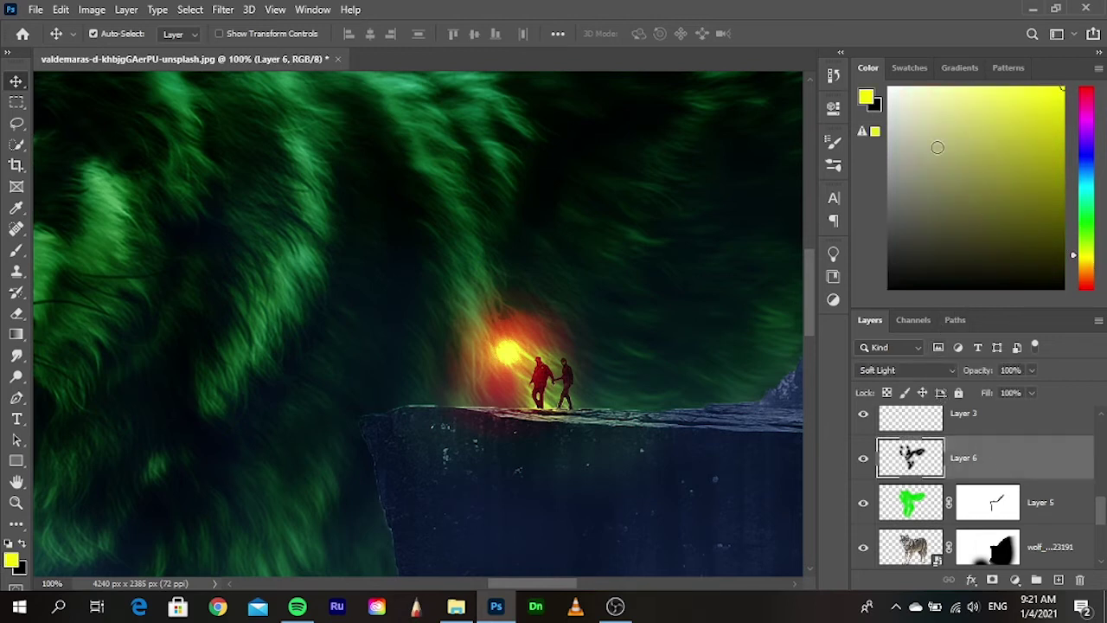
click(15, 250)
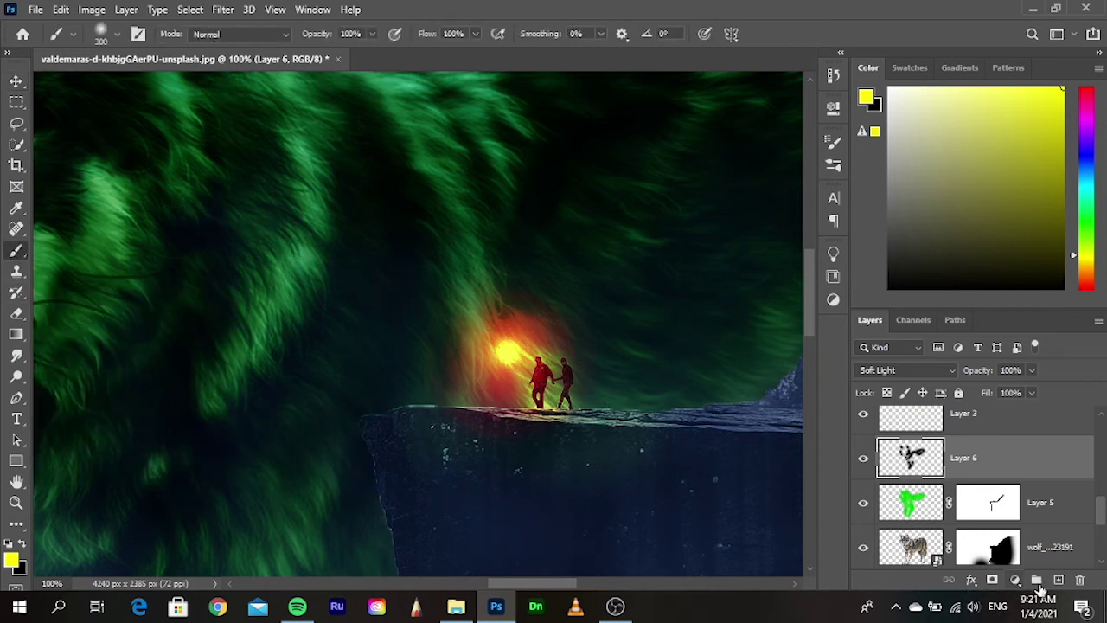
click(1059, 580)
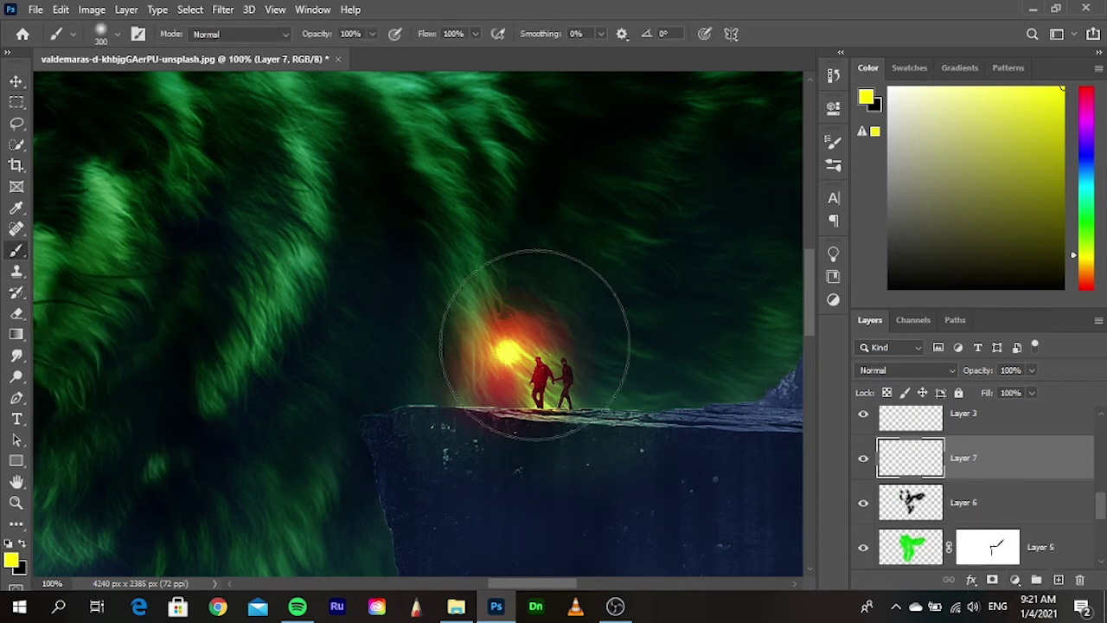
- Paint a yellow glow around the couple on Overlay-blended Layer 7, undoing the last stroke
click(534, 350)
click(913, 373)
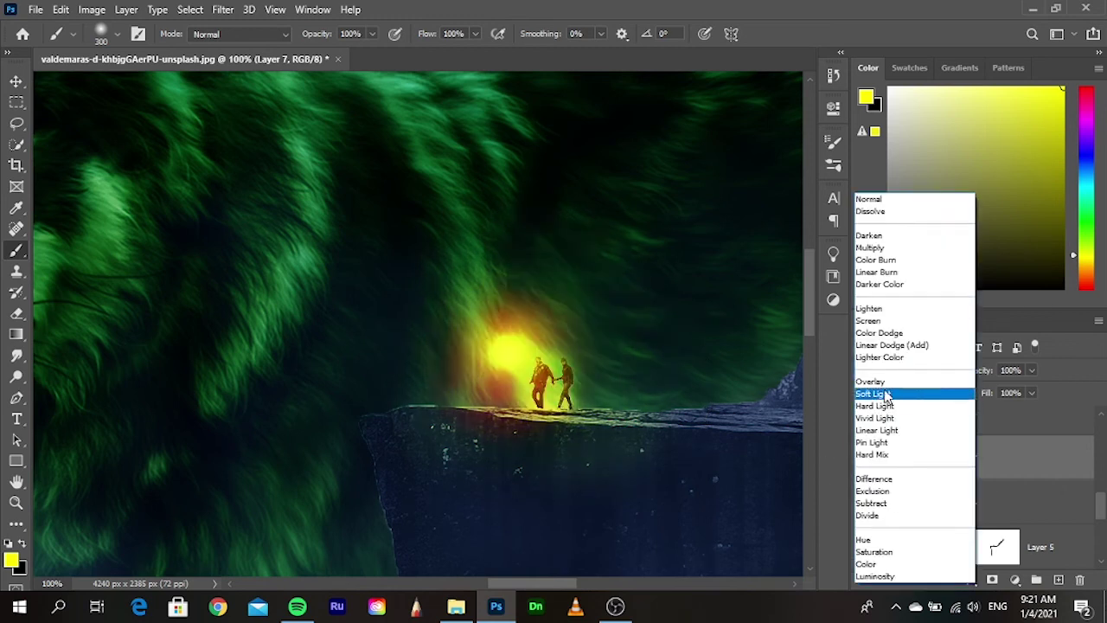
click(883, 381)
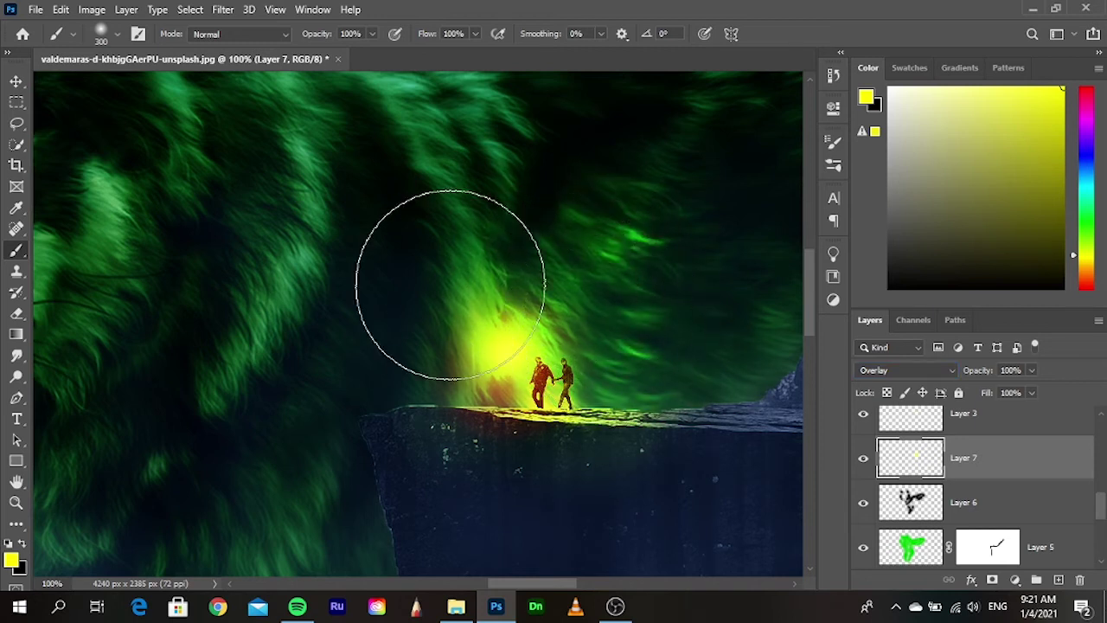
drag(432, 285, 389, 334)
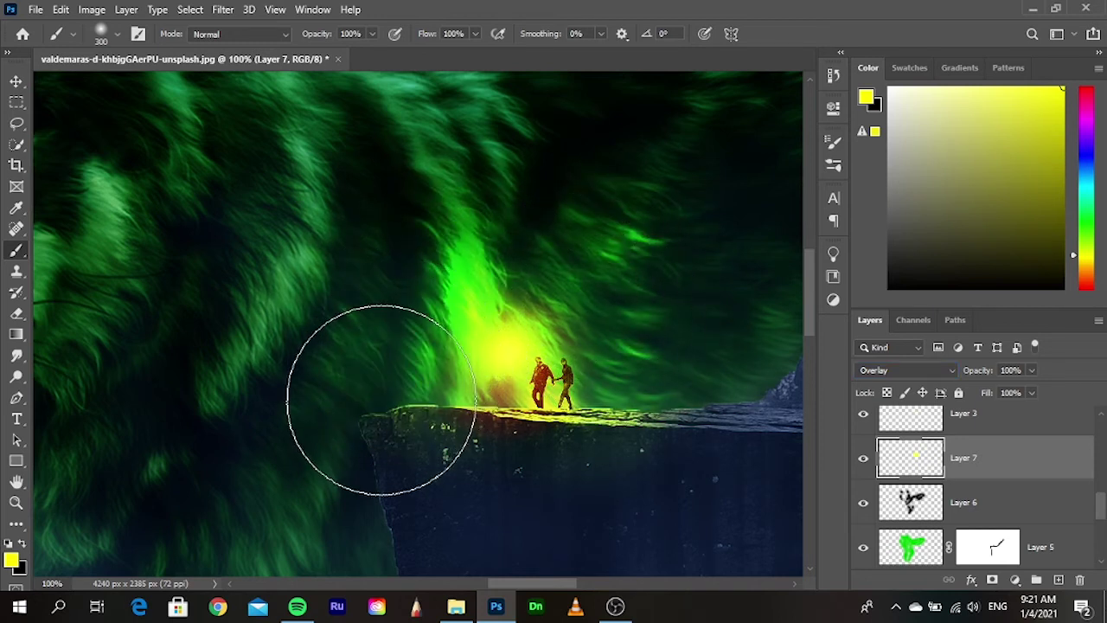
key(ctrl+z)
click(15, 81)
scroll(358, 321, down, 1)
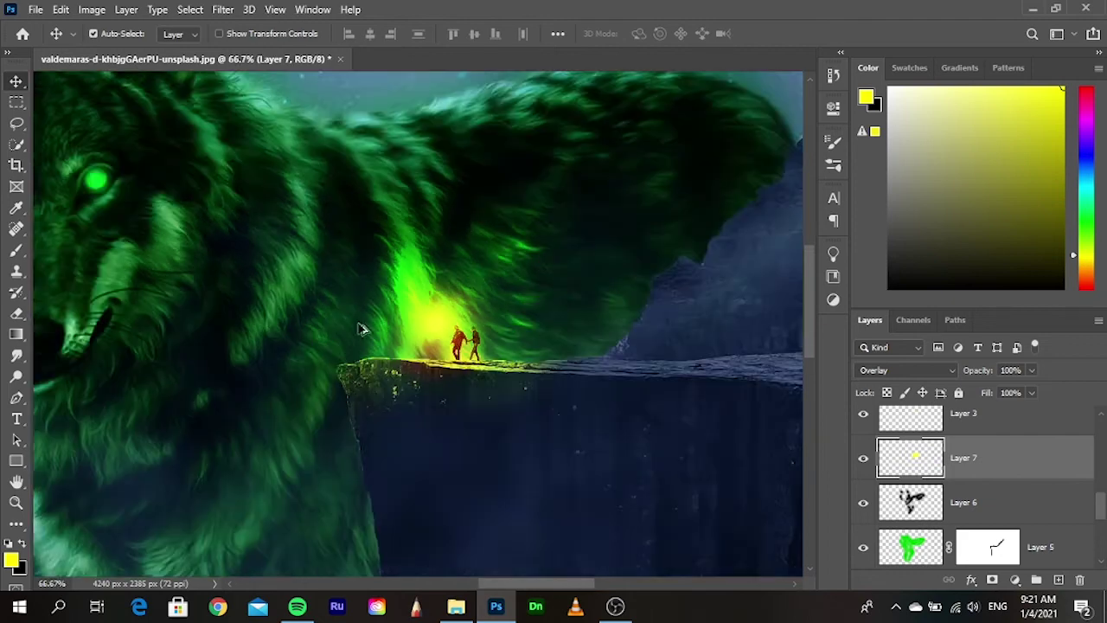
scroll(389, 346, down, 1)
scroll(467, 405, down, 1)
scroll(472, 403, down, 1)
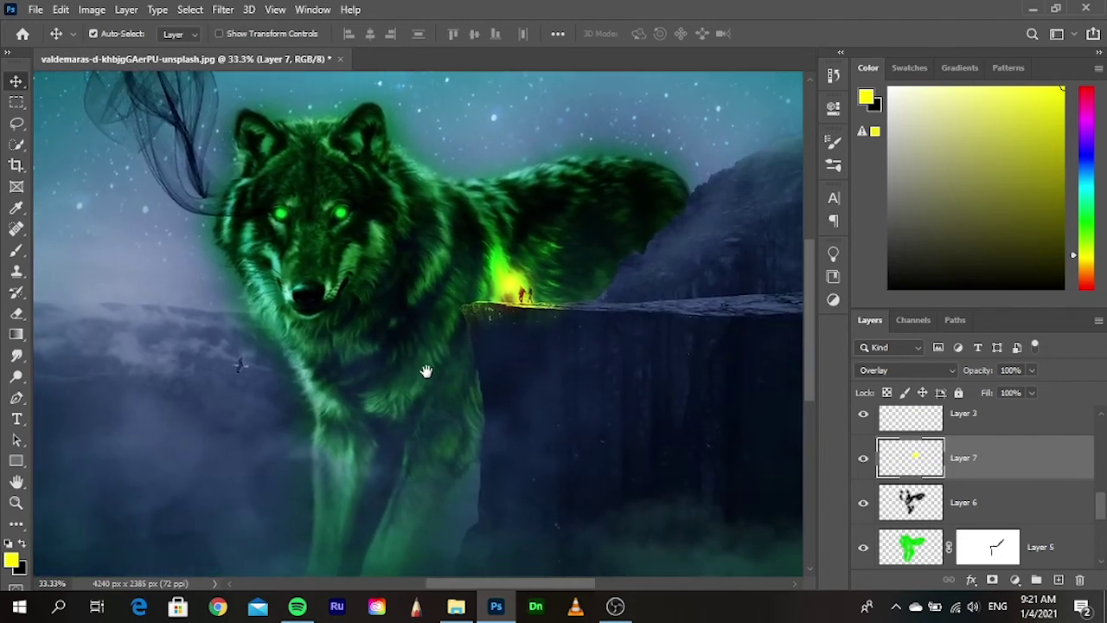
scroll(442, 383, up, 1)
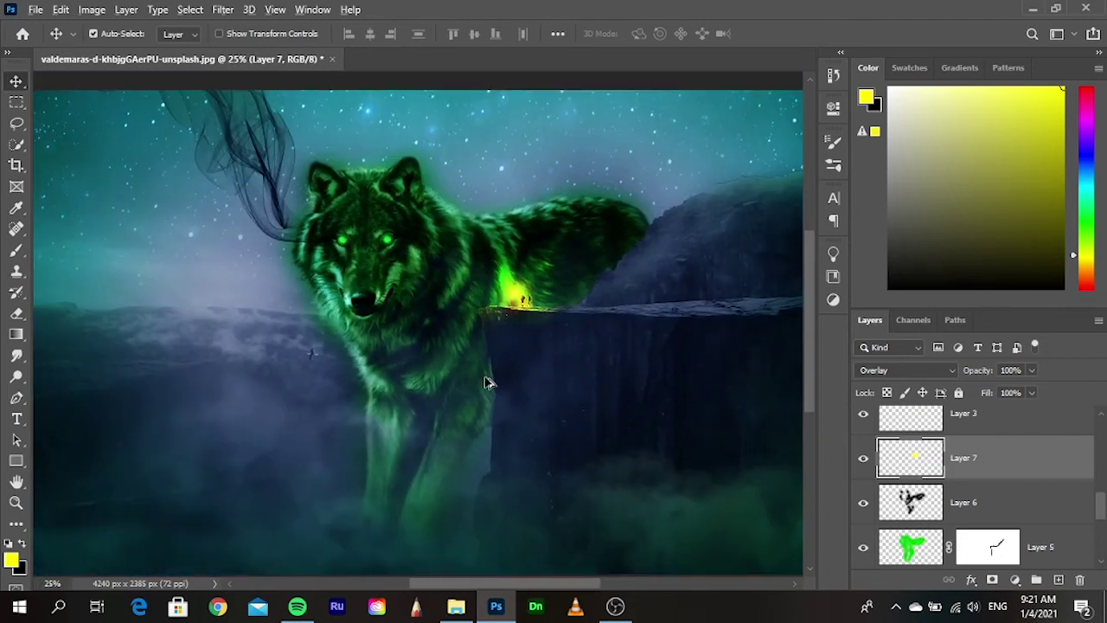
scroll(495, 380, up, 1)
scroll(506, 365, up, 1)
scroll(498, 372, up, 1)
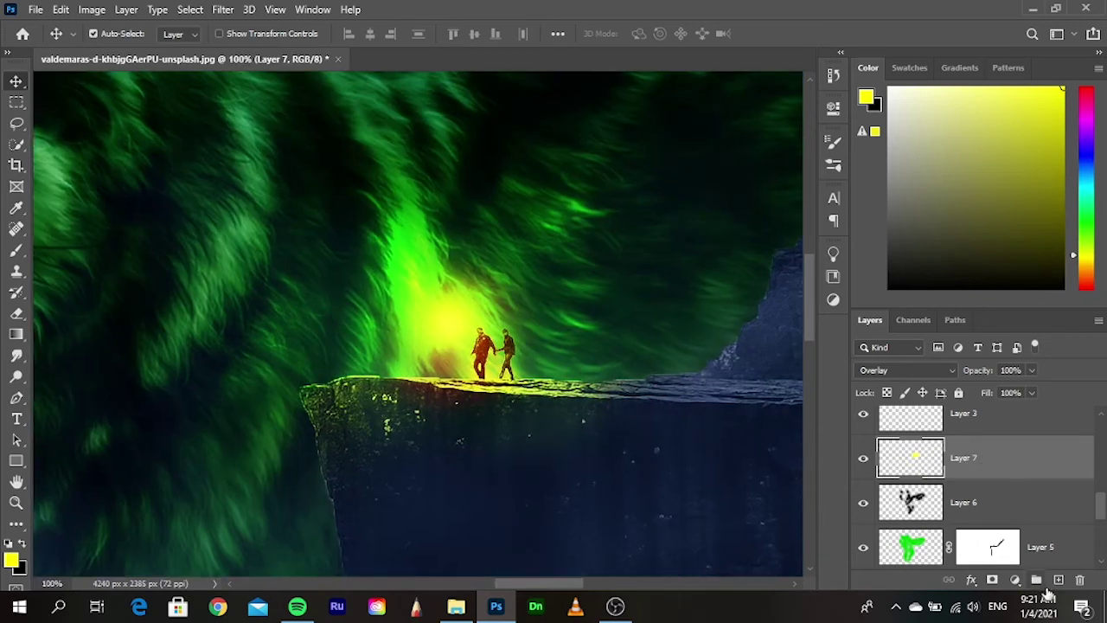
- Add Layer 8 and paint a near-white glow over the couple at Normal blending
click(1059, 579)
drag(895, 88, 893, 72)
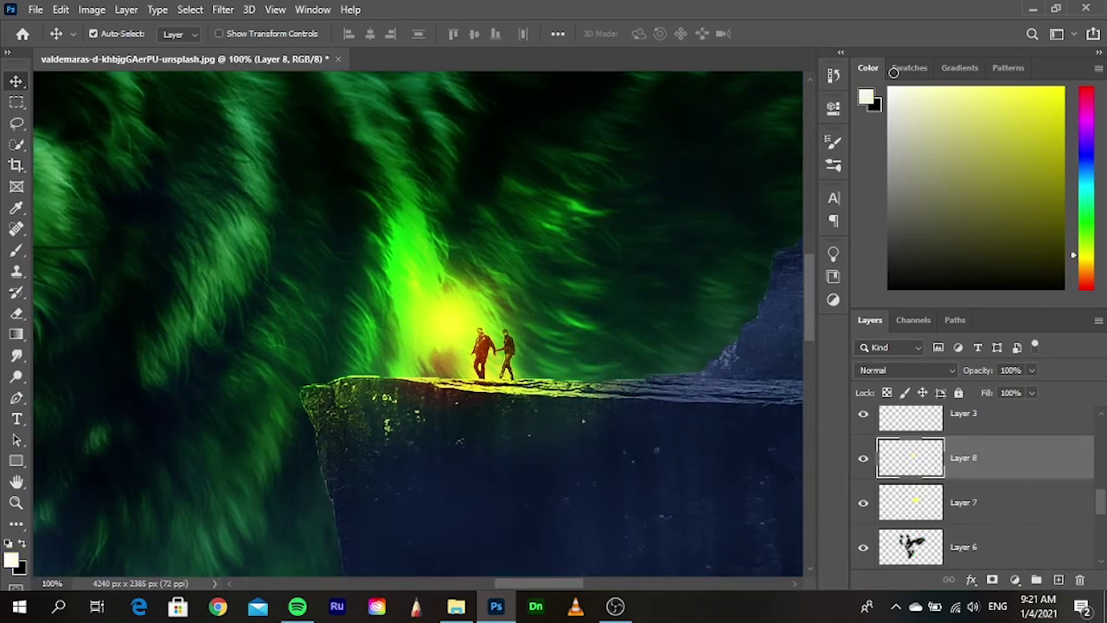
click(17, 250)
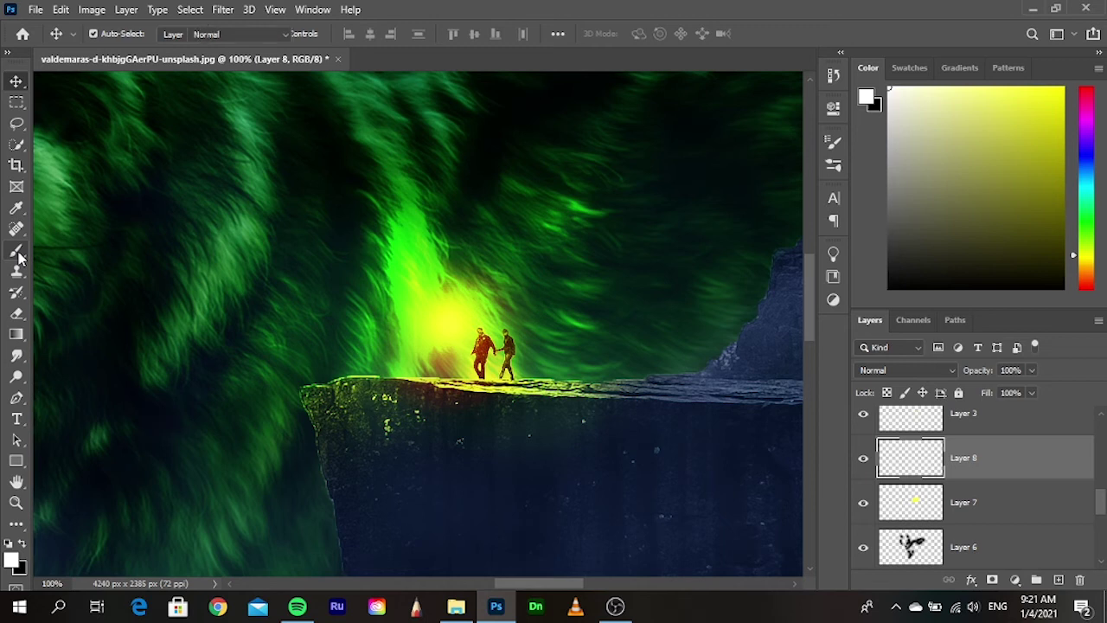
key(bracketleft)
click(452, 325)
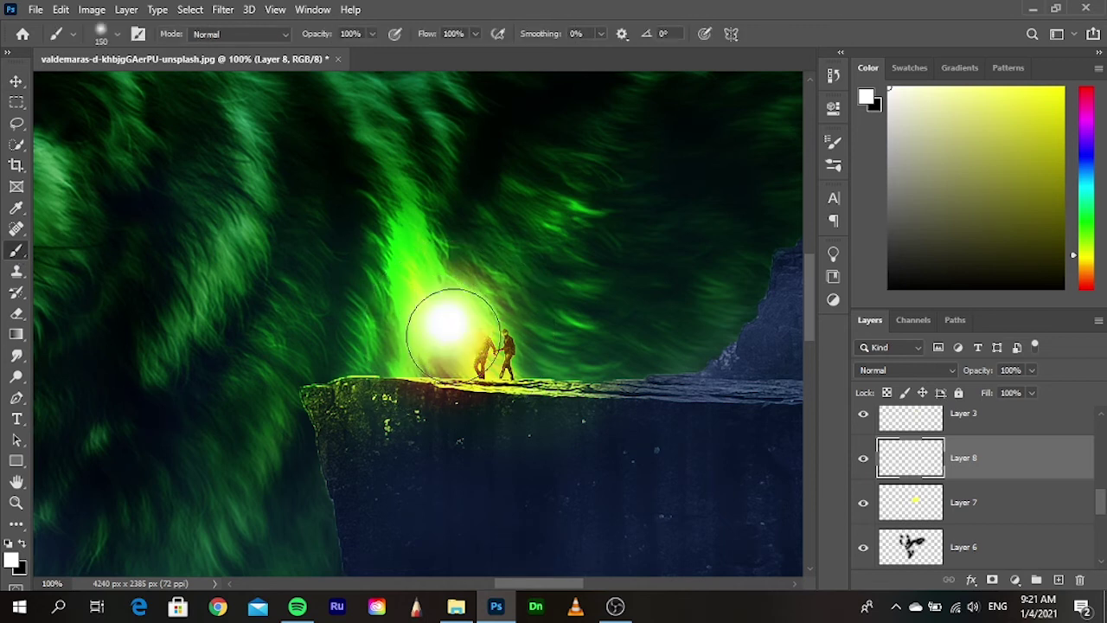
click(895, 376)
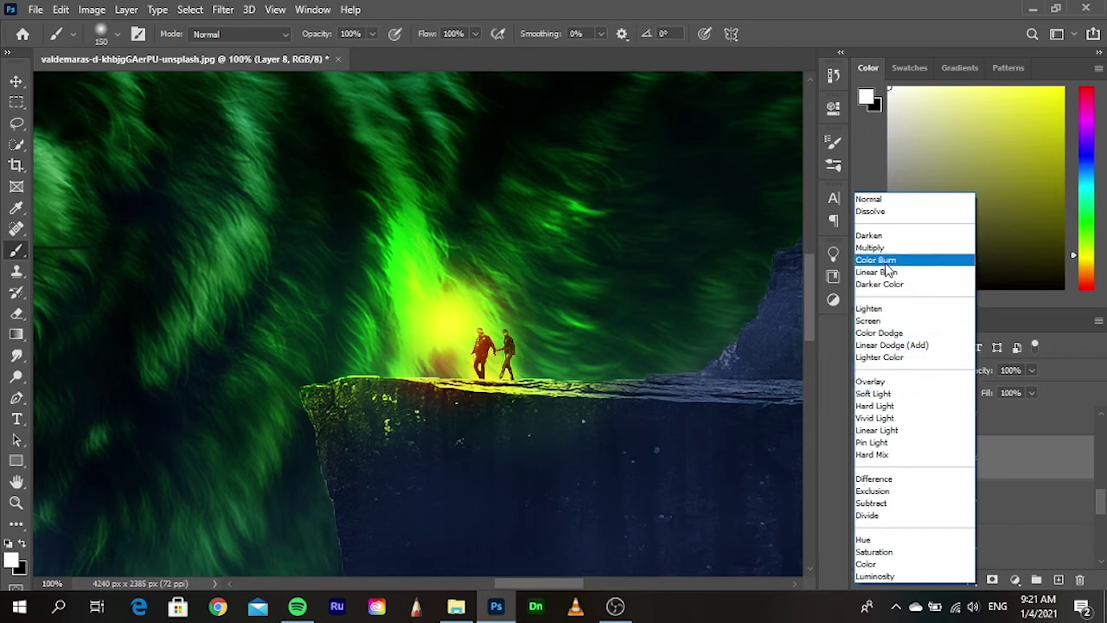
click(869, 199)
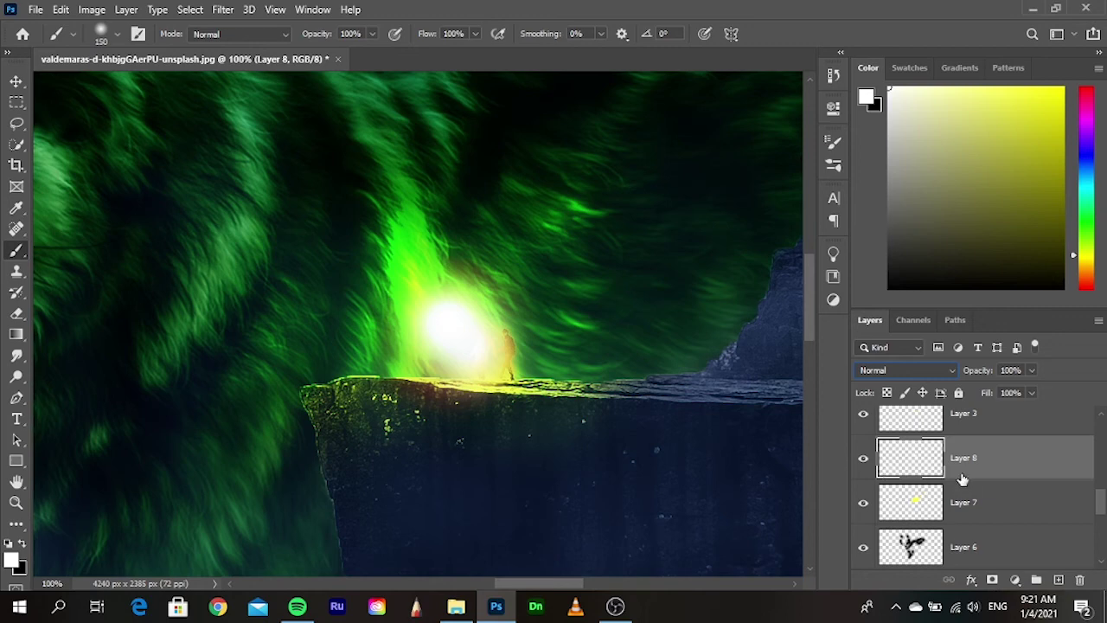
- Delete the white-glow Layer 8, confirming with Yes
right_click(1019, 461)
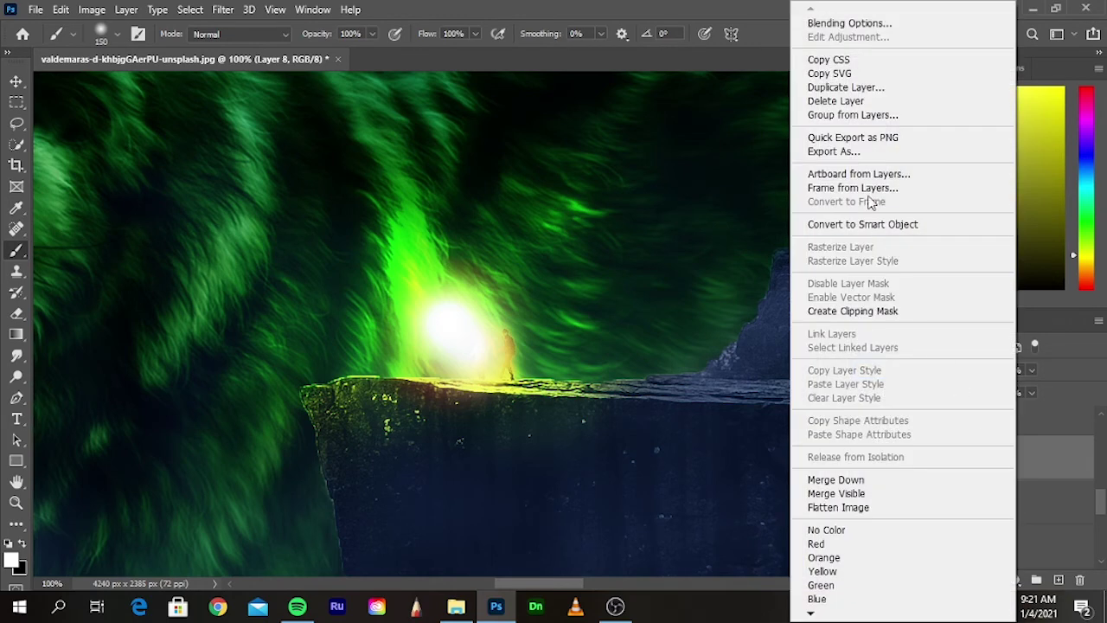
click(856, 101)
click(467, 238)
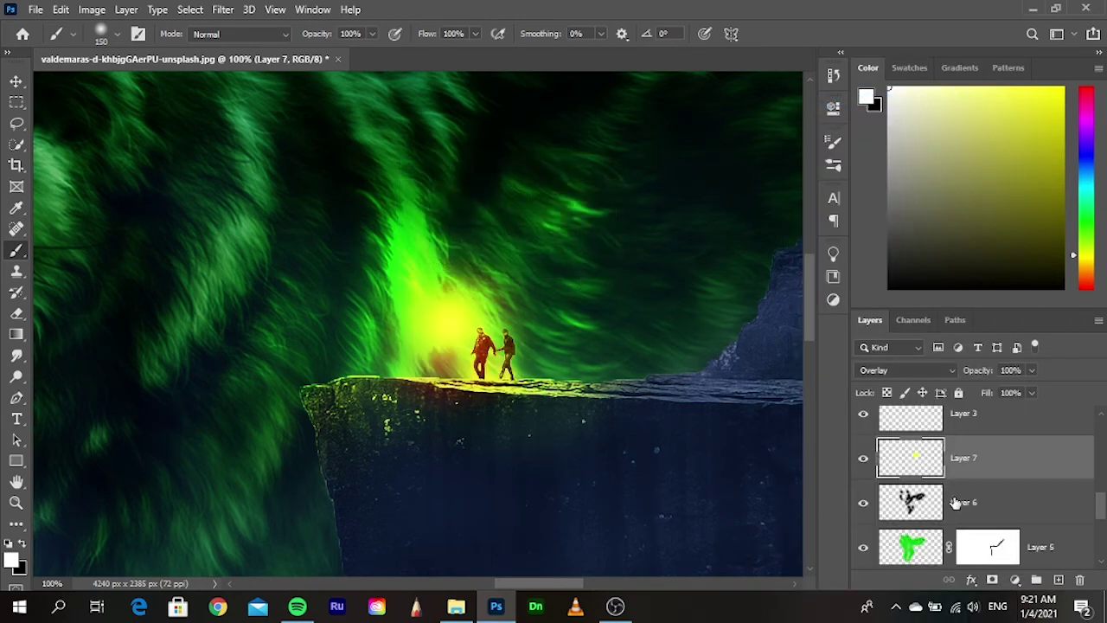
scroll(977, 459, up, 1)
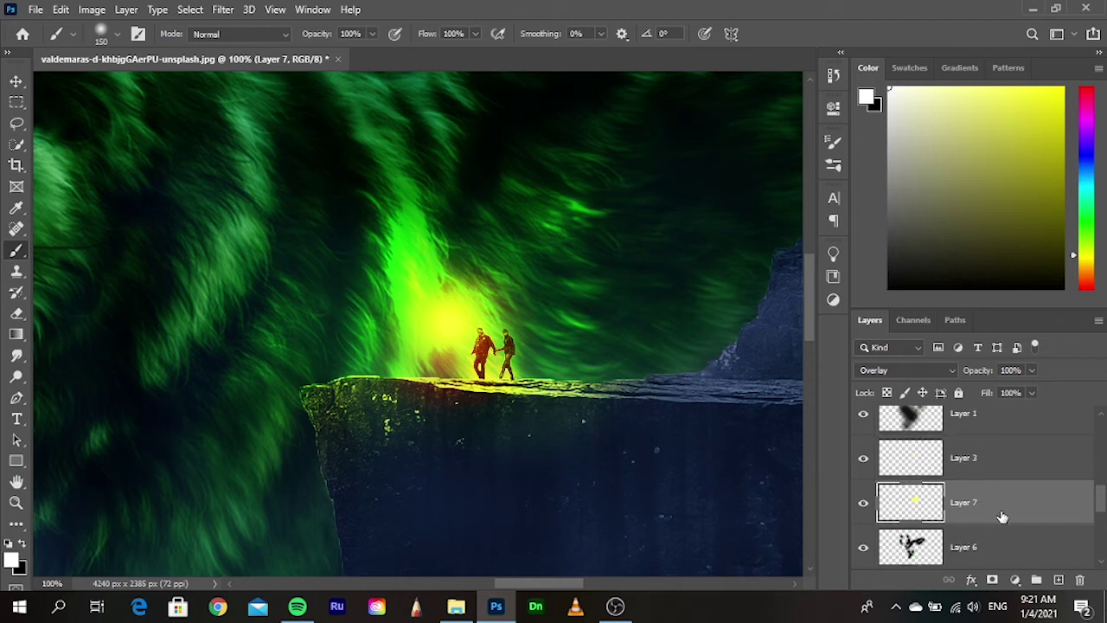
- Select Layer 3 and commit a transform on it without changes
click(982, 472)
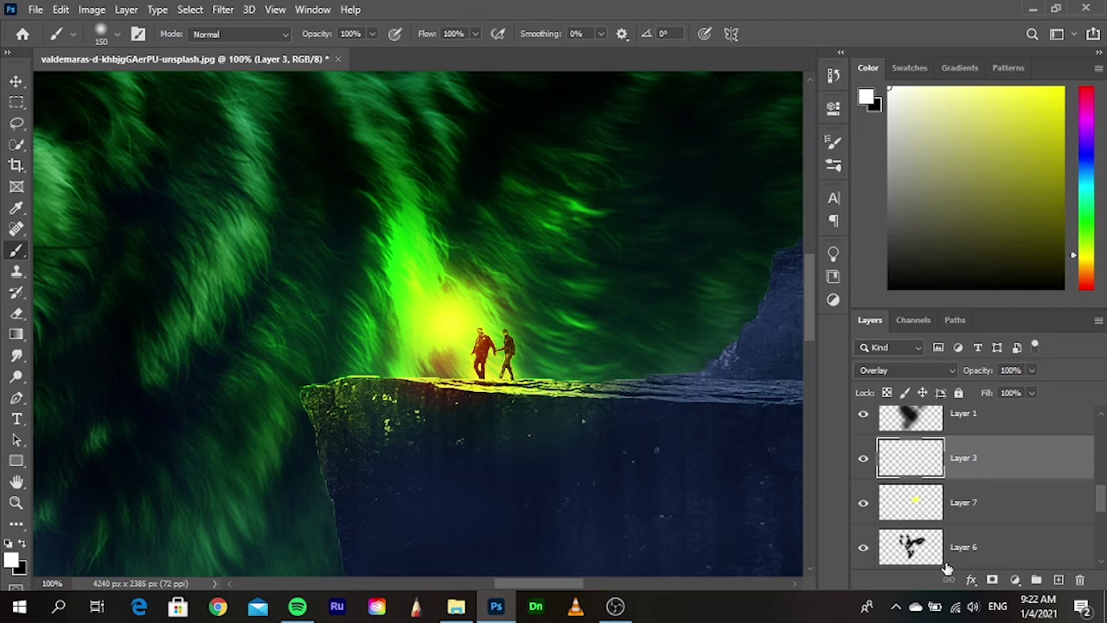
key(ctrl+f)
key(Escape)
key(ctrl+t)
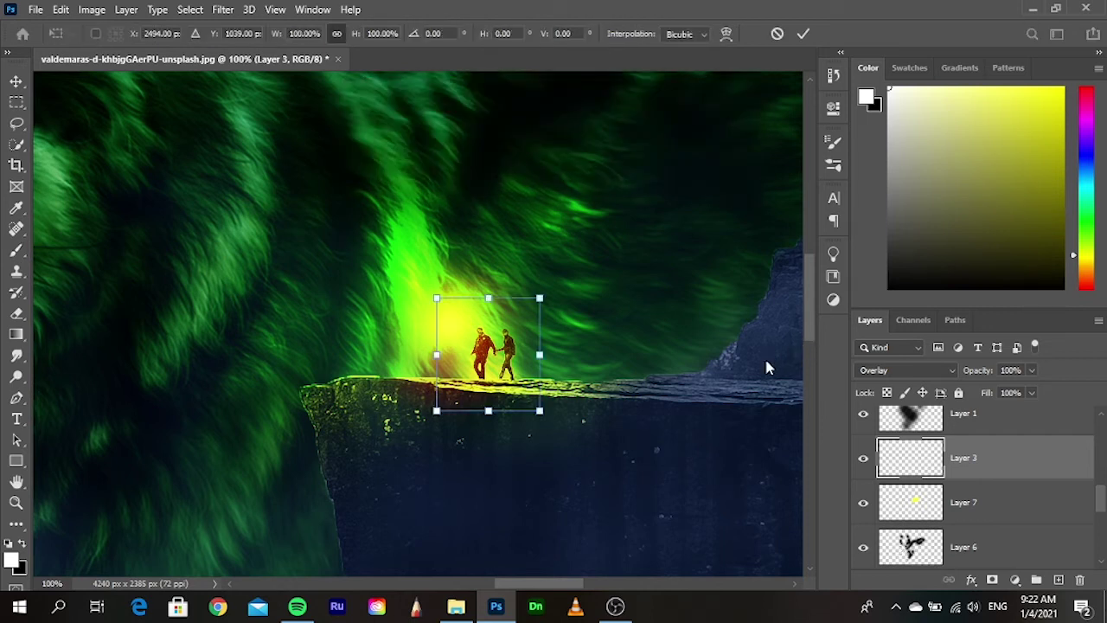
key(Return)
key(b)
scroll(977, 484, up, 2)
scroll(978, 493, up, 1)
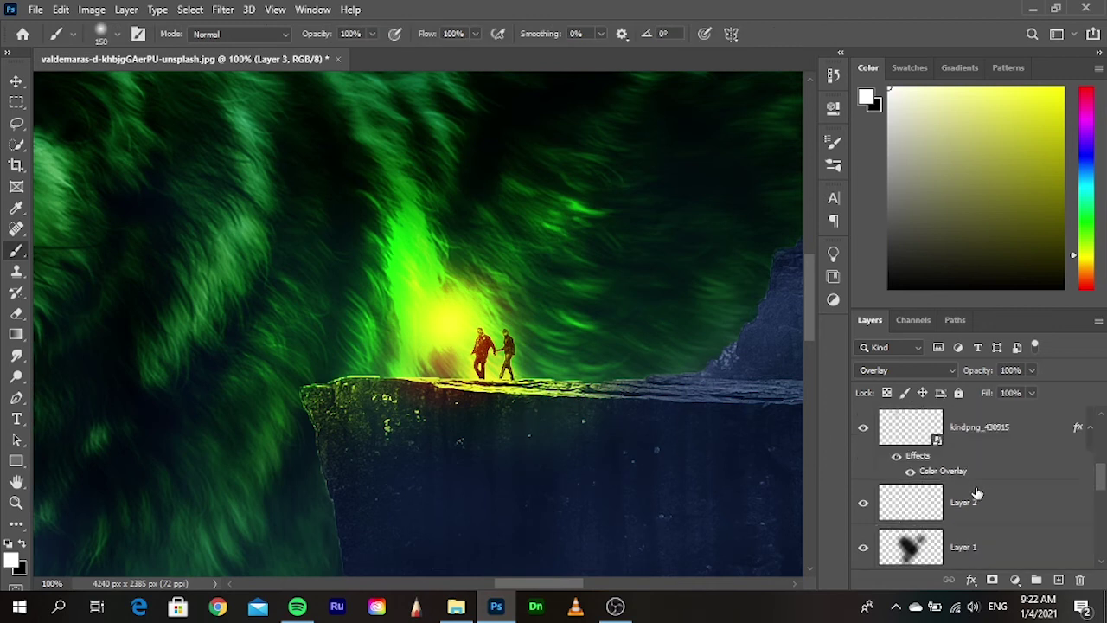
scroll(994, 512, up, 1)
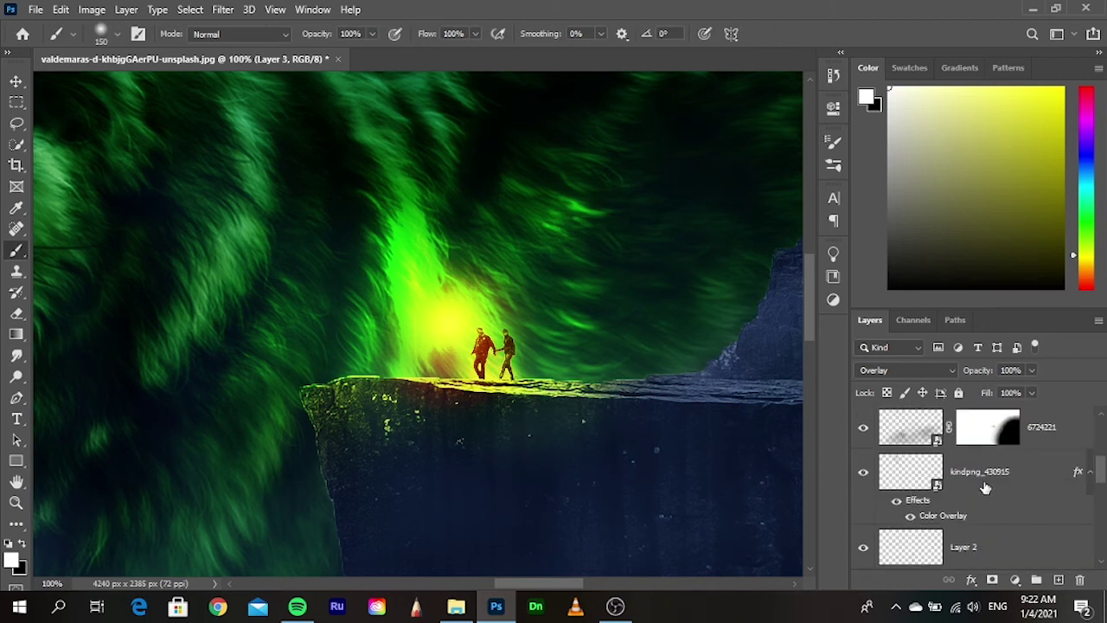
scroll(985, 487, up, 2)
scroll(984, 486, up, 1)
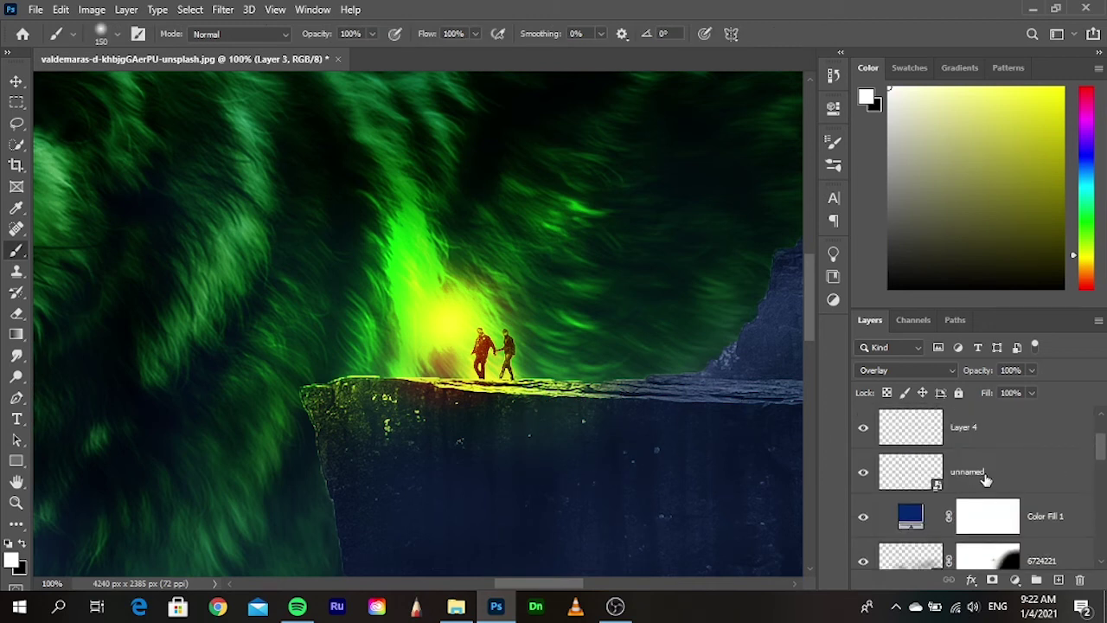
- Move the unnamed red-orange glow layer up and right, just behind the couple
click(986, 478)
key(ctrl+t)
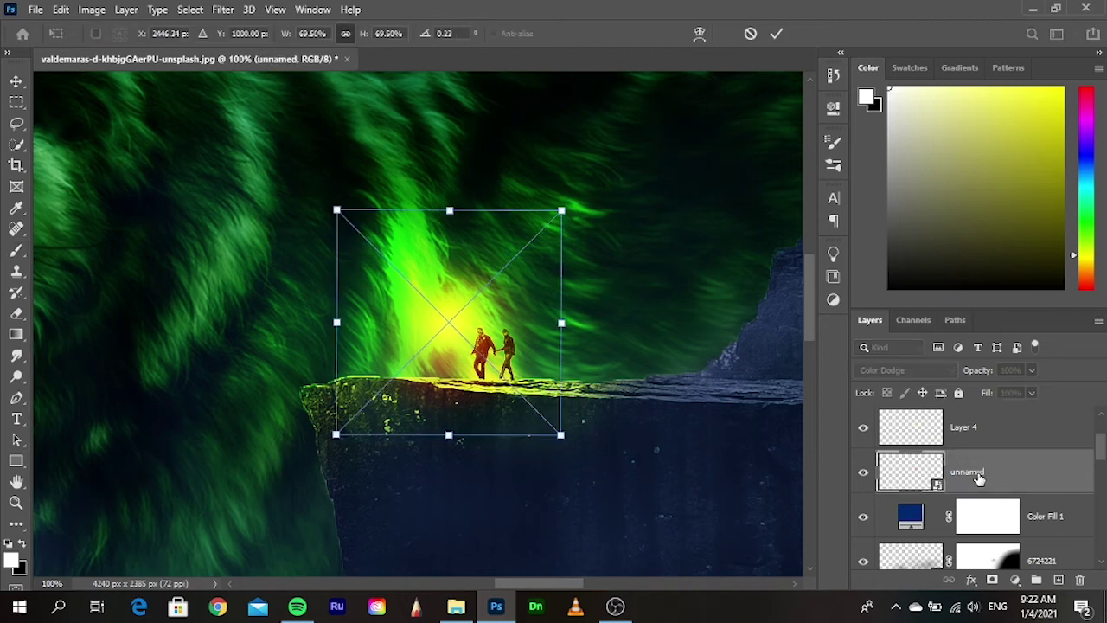
drag(443, 336, 450, 316)
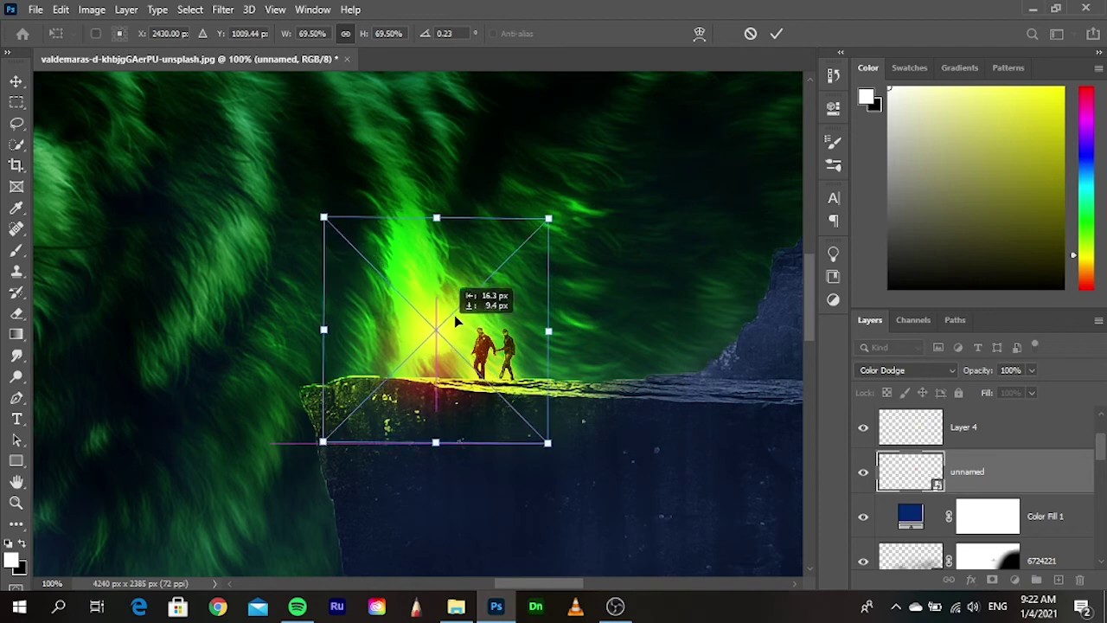
mouse_move(451, 313)
mouse_down()
mouse_move(524, 294)
mouse_move(558, 318)
mouse_up()
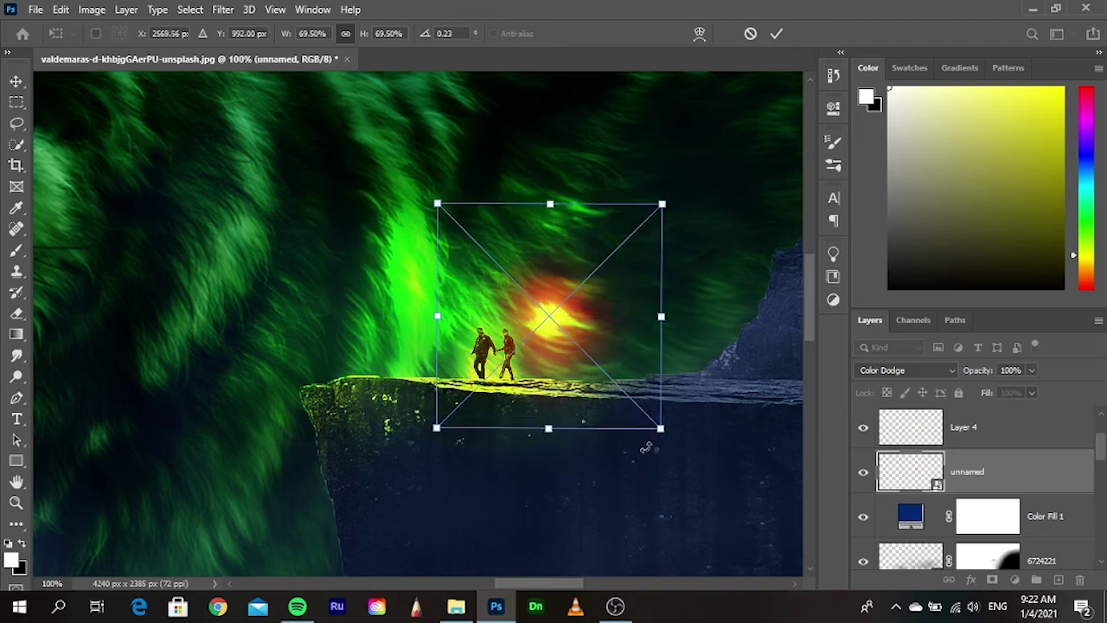
key(Return)
key(b)
scroll(549, 427, down, 1)
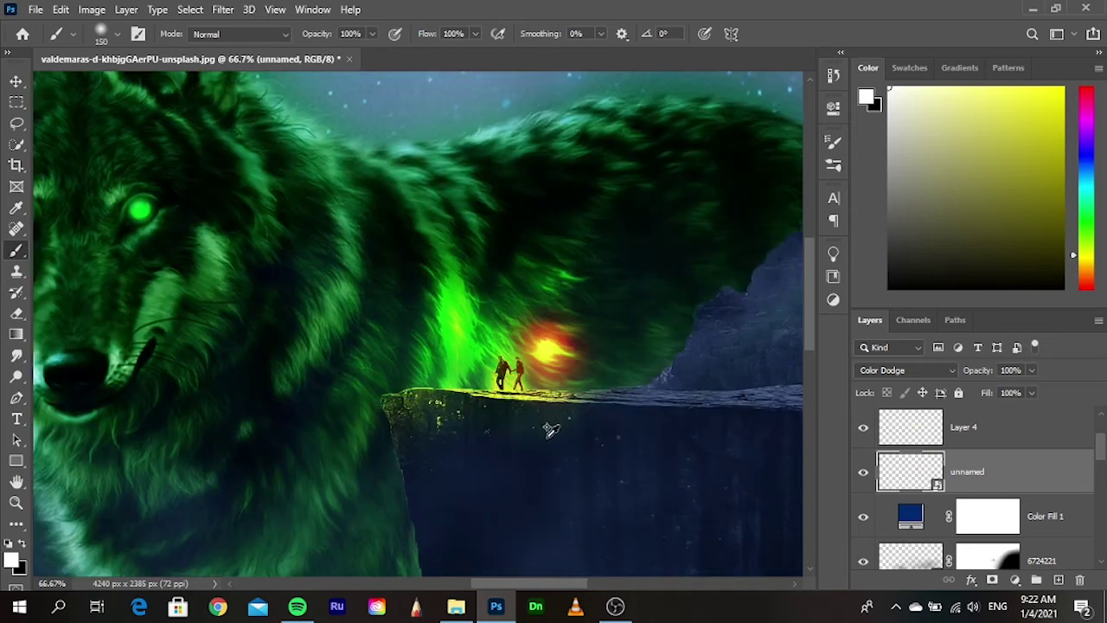
scroll(555, 441, down, 1)
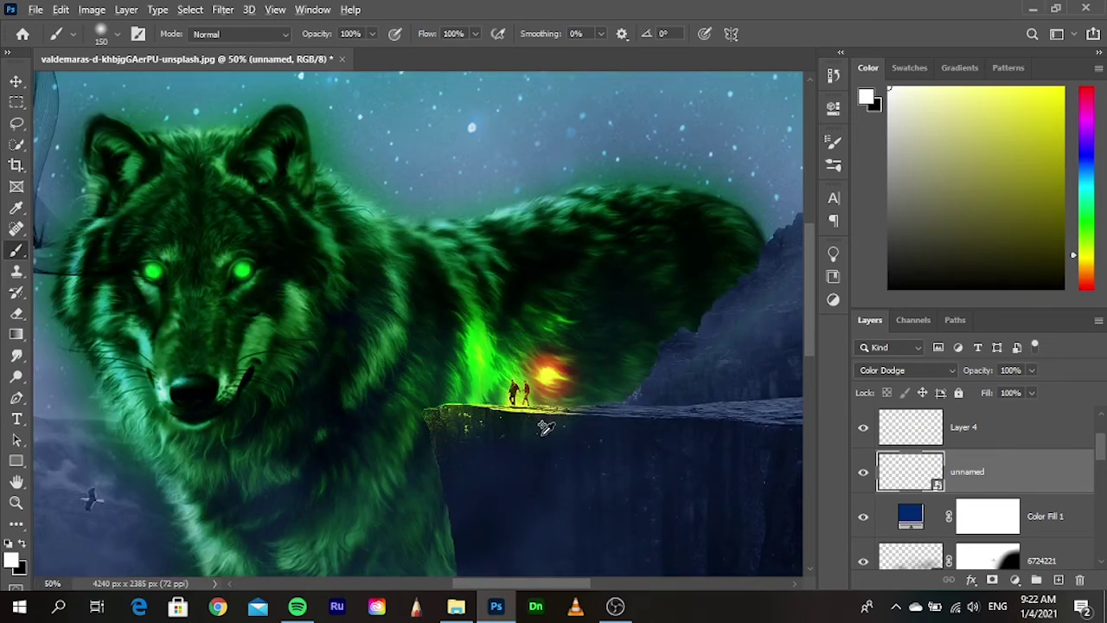
scroll(545, 433, up, 2)
- Nudge the red-orange glow slightly up and left and commit the transform
key(ctrl+t)
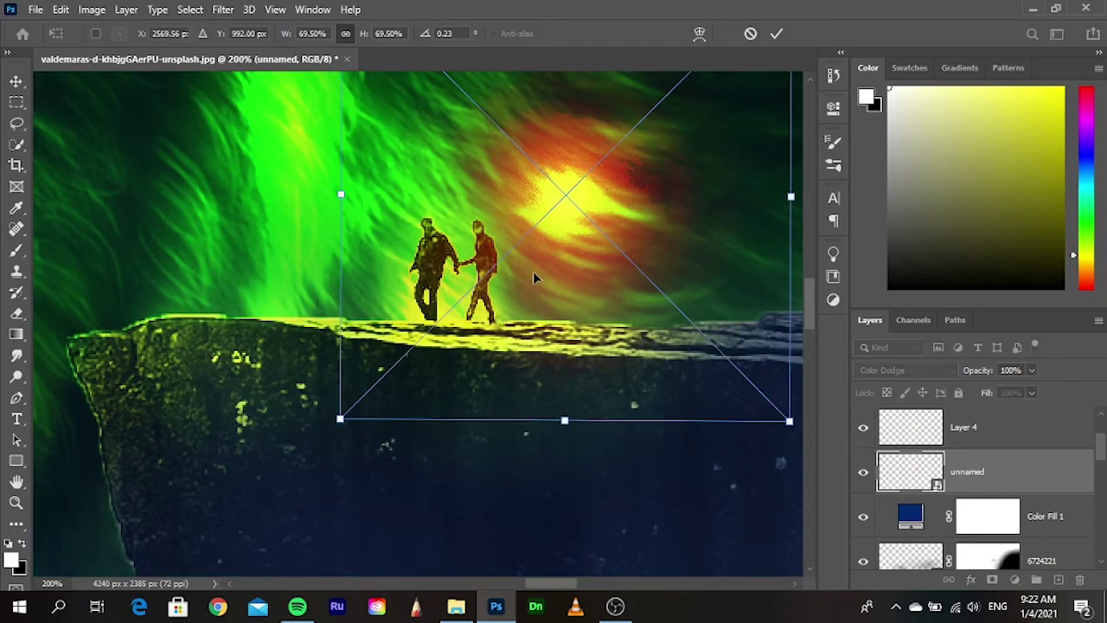
scroll(554, 276, up, 2)
mouse_move(586, 267)
mouse_down()
mouse_move(550, 225)
mouse_move(500, 208)
mouse_up()
click(901, 370)
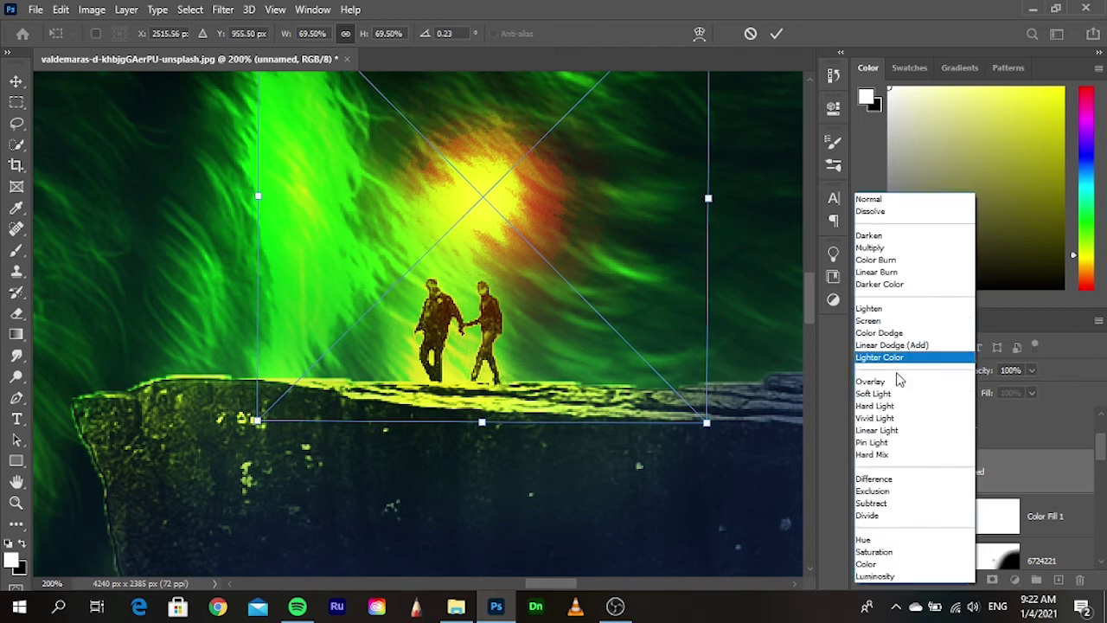
click(898, 372)
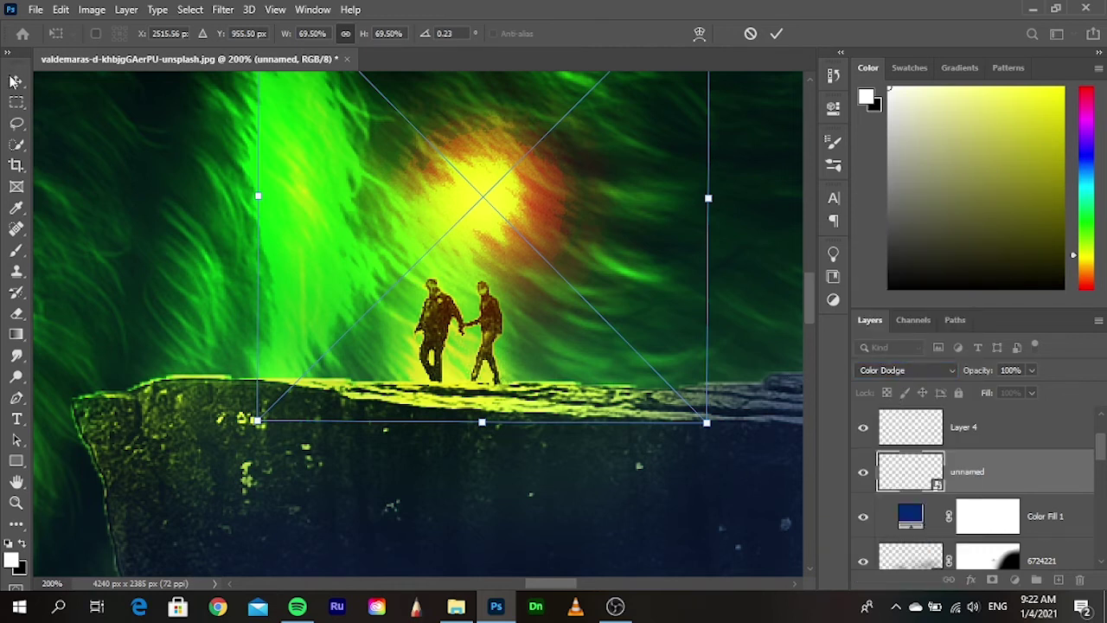
click(15, 81)
- Blend the unnamed glow layer as Hard Light
click(943, 373)
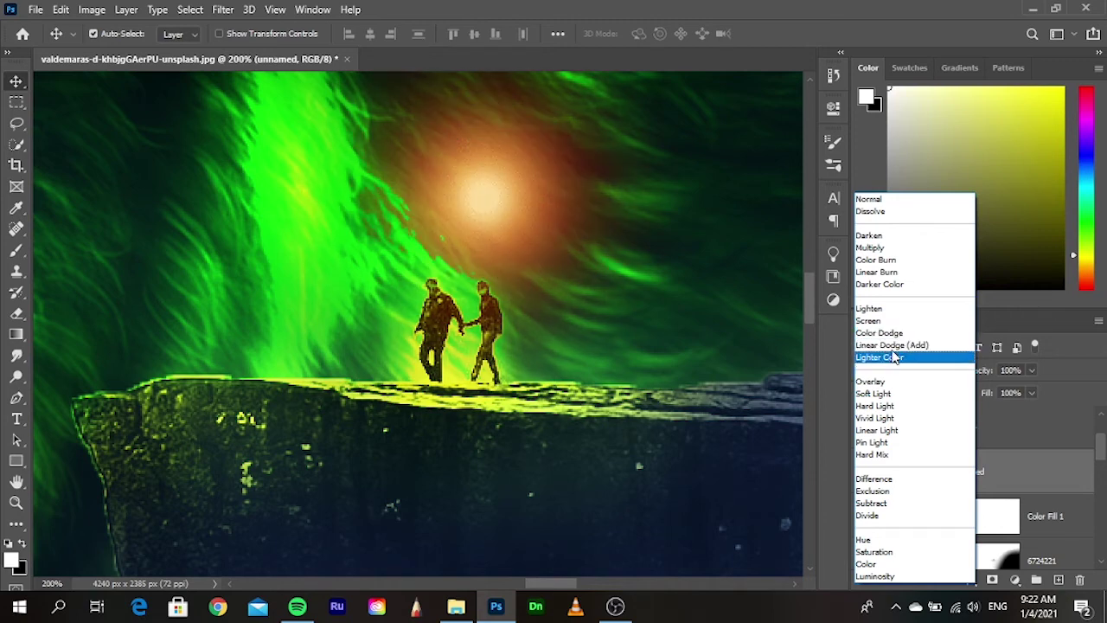
click(891, 411)
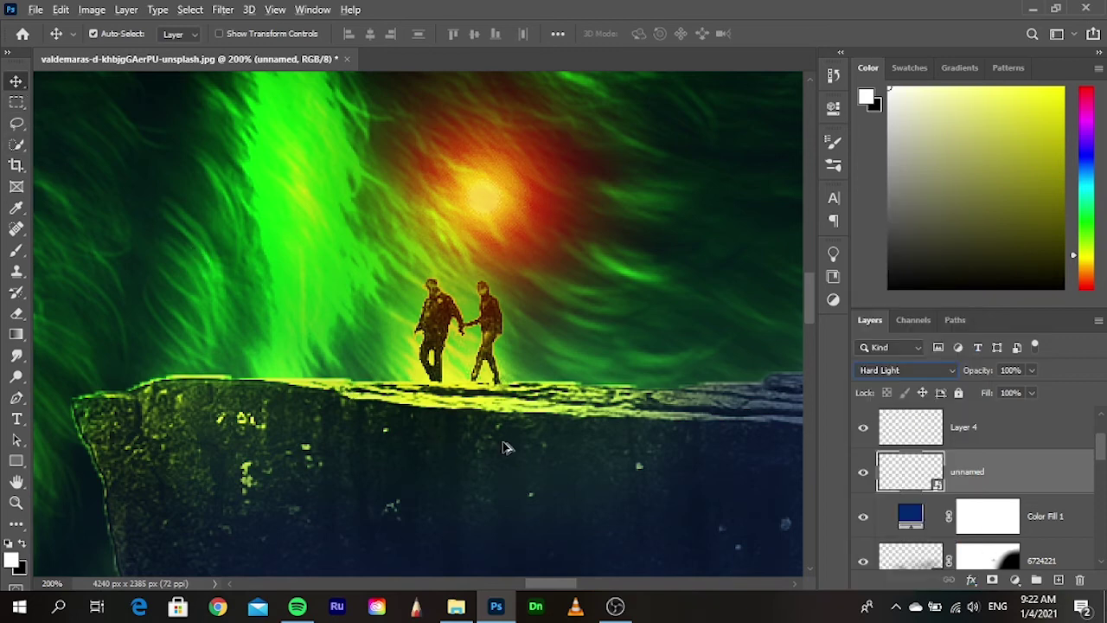
key(alt+bracketright)
key(ctrl+minus)
key(ctrl+minus)
key(ctrl+minus)
key(ctrl+minus)
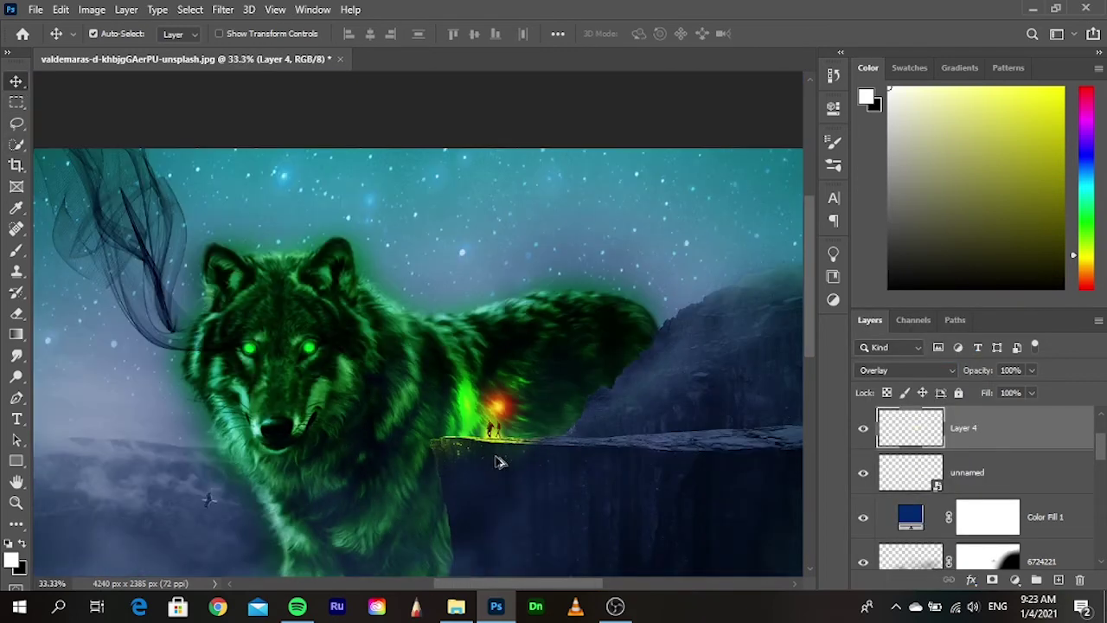
- Save the composite to Downloads as a quality 8 progressive JPEG named ragnarok
drag(565, 477, 653, 371)
key(ctrl+minus)
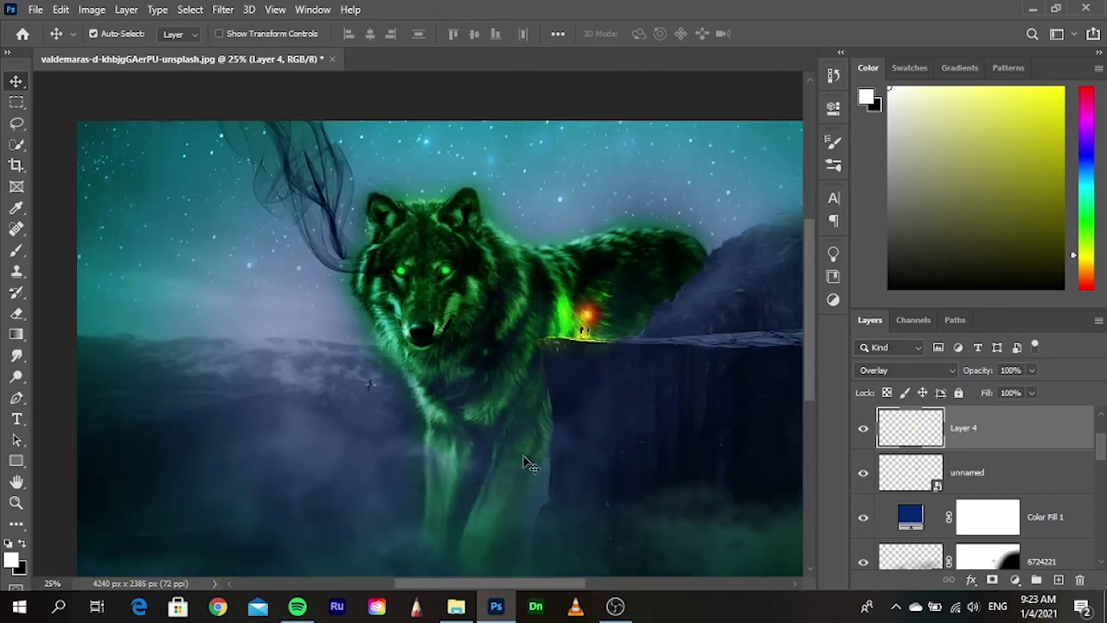
scroll(577, 436, down, 1)
key(ctrl+minus)
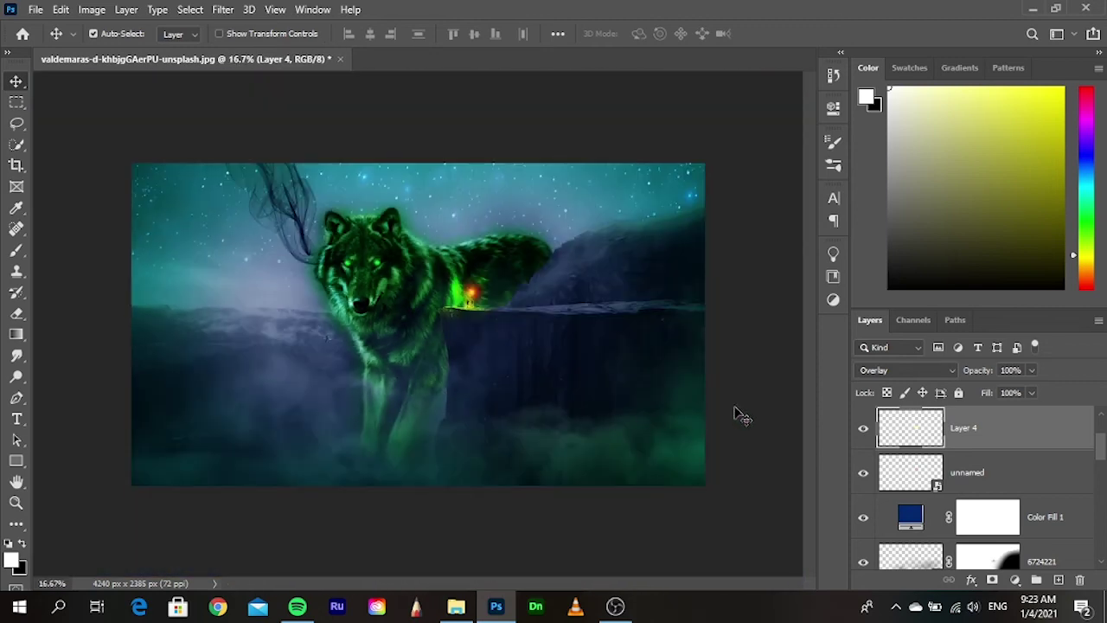
click(735, 407)
scroll(437, 312, up, 1)
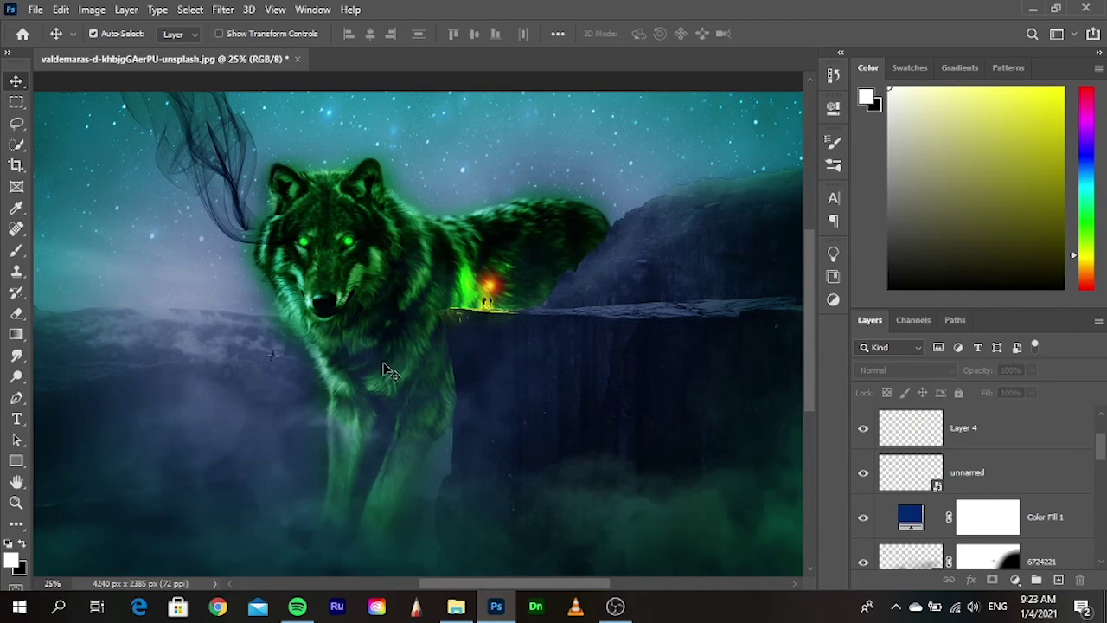
click(37, 16)
click(65, 164)
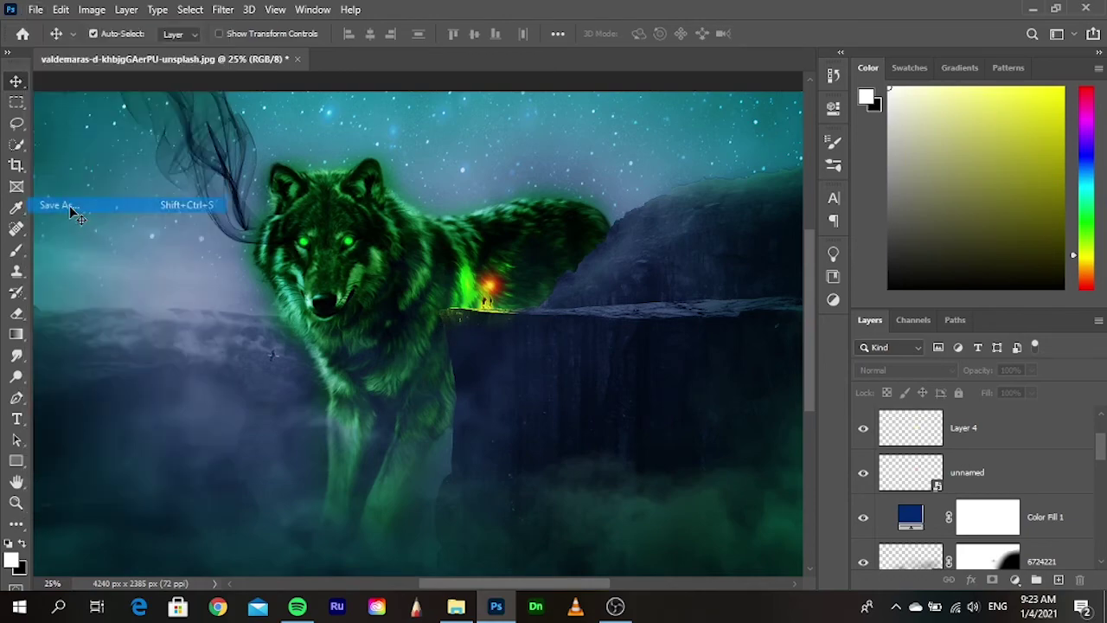
click(661, 444)
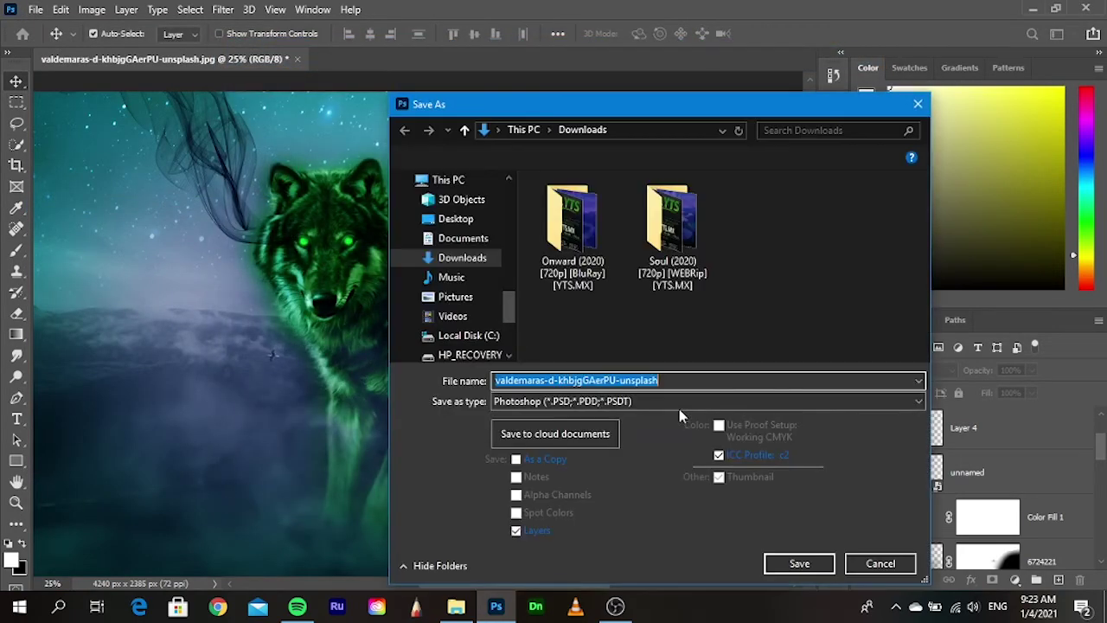
key(BackSpace)
text(ragnarok)
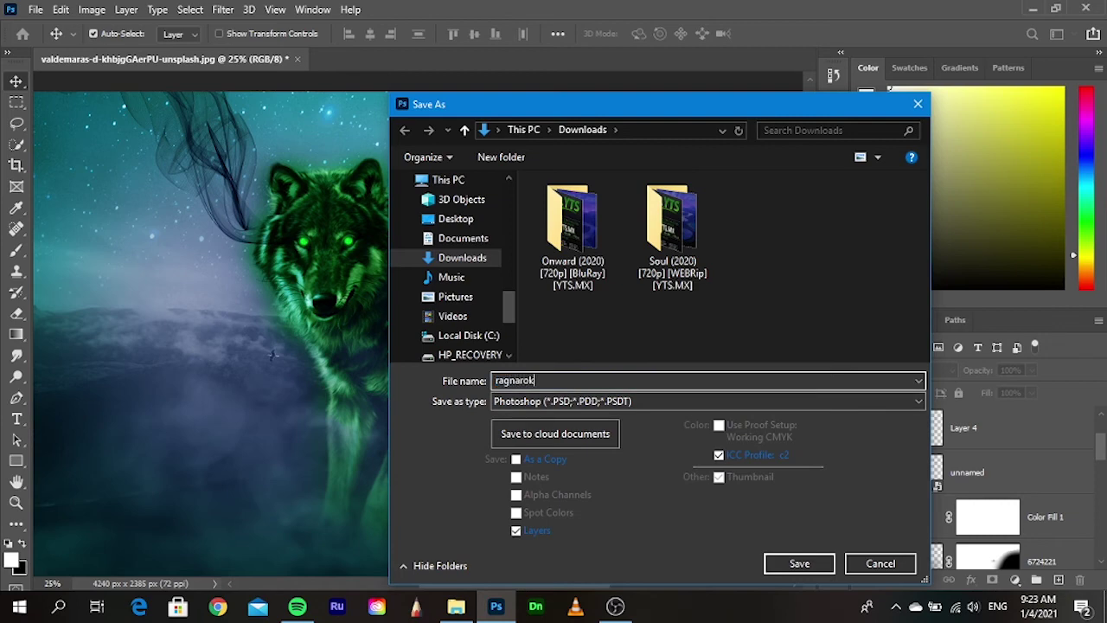
click(666, 401)
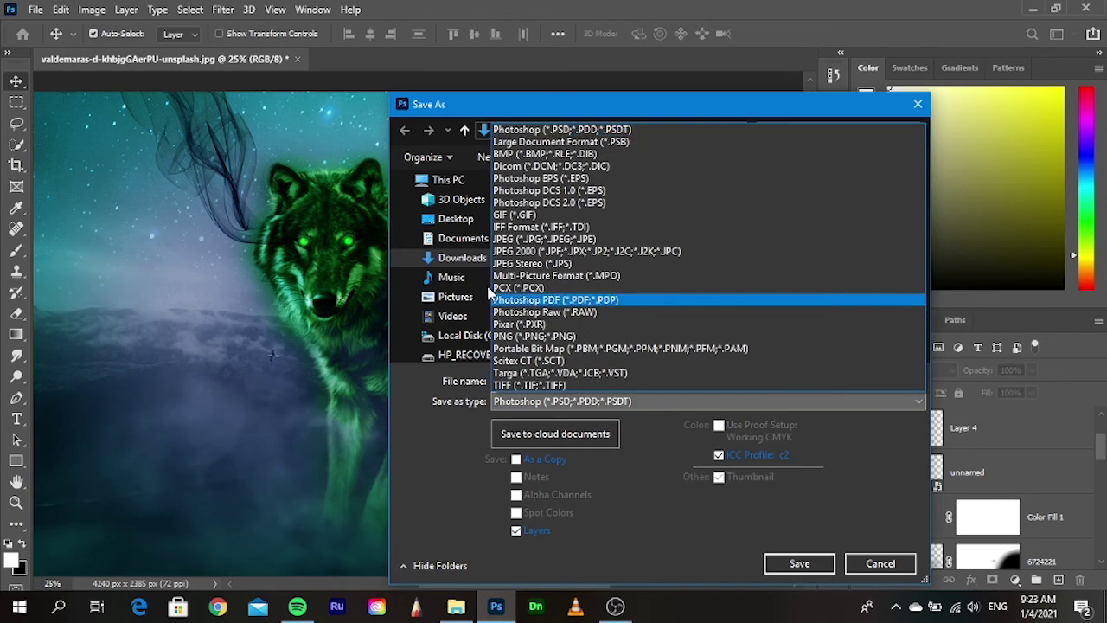
click(542, 239)
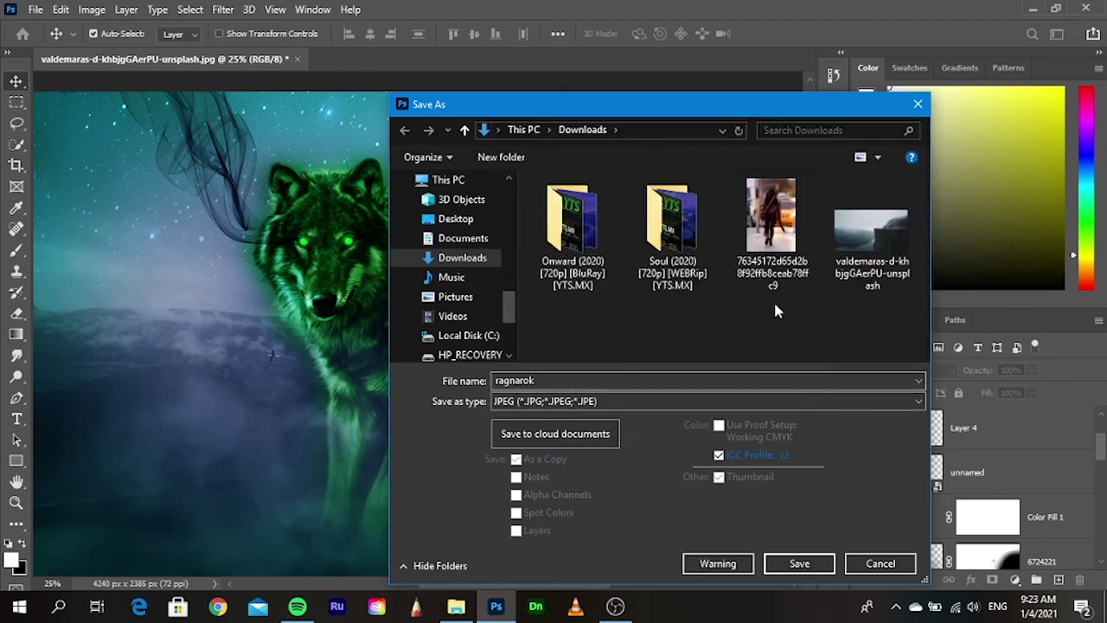
click(798, 564)
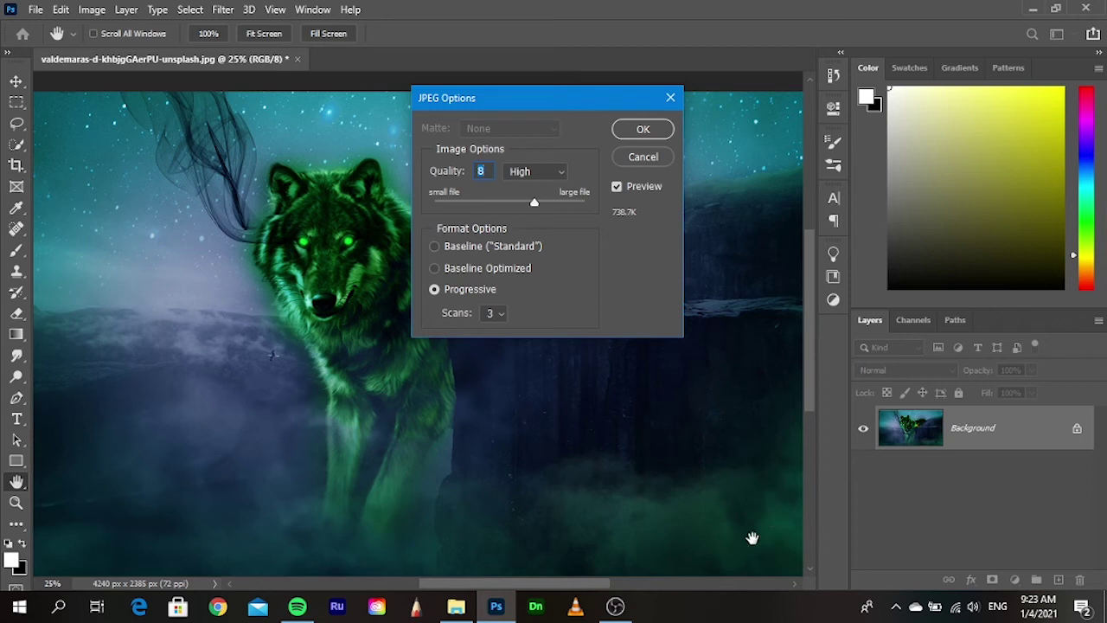
click(643, 128)
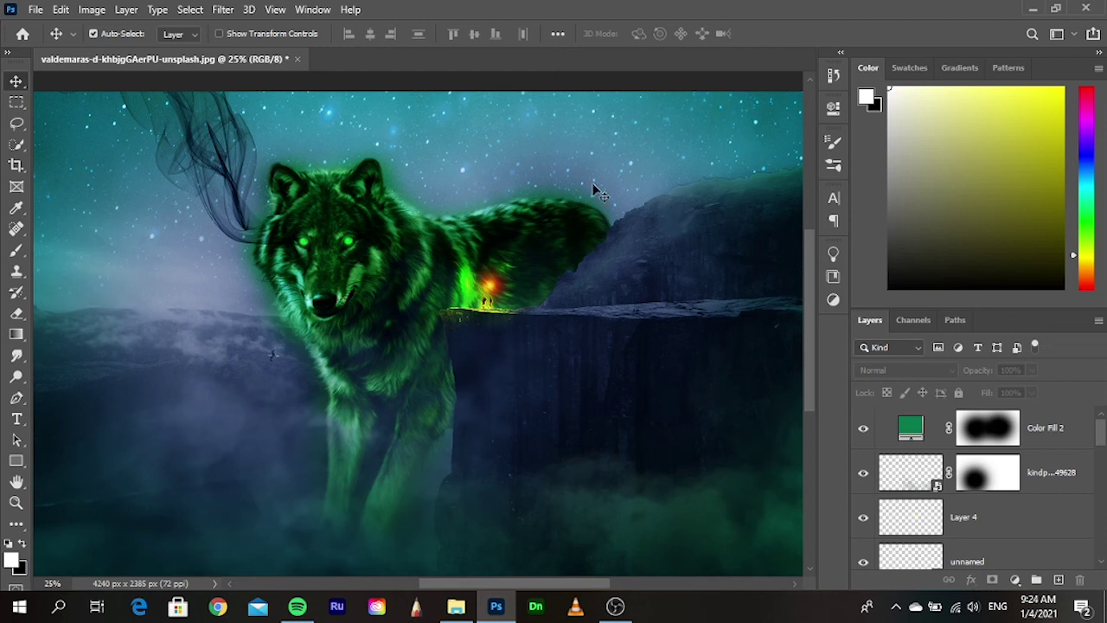
- Fit the image in view, cancel a second Save As, and minimise Photoshop
drag(392, 405, 413, 390)
key(ctrl+minus)
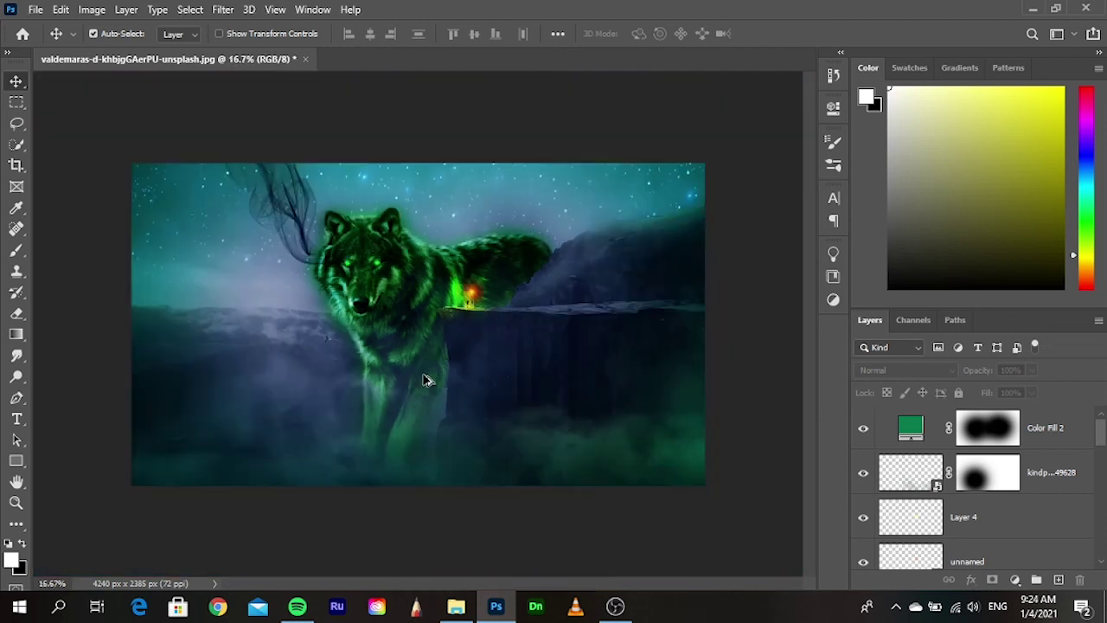
click(32, 10)
click(66, 207)
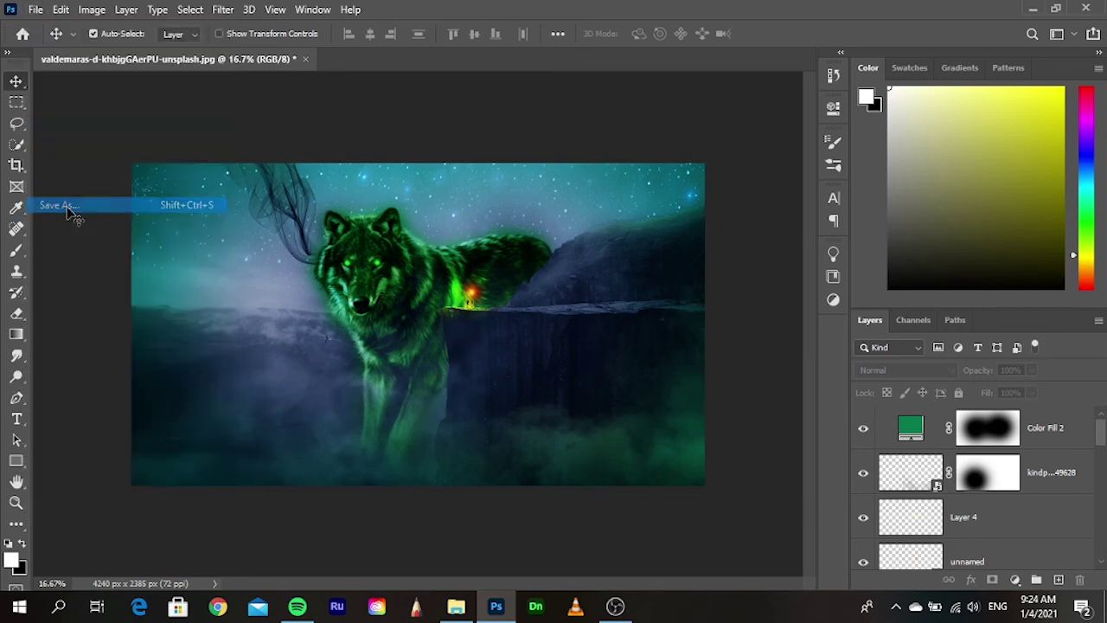
click(699, 445)
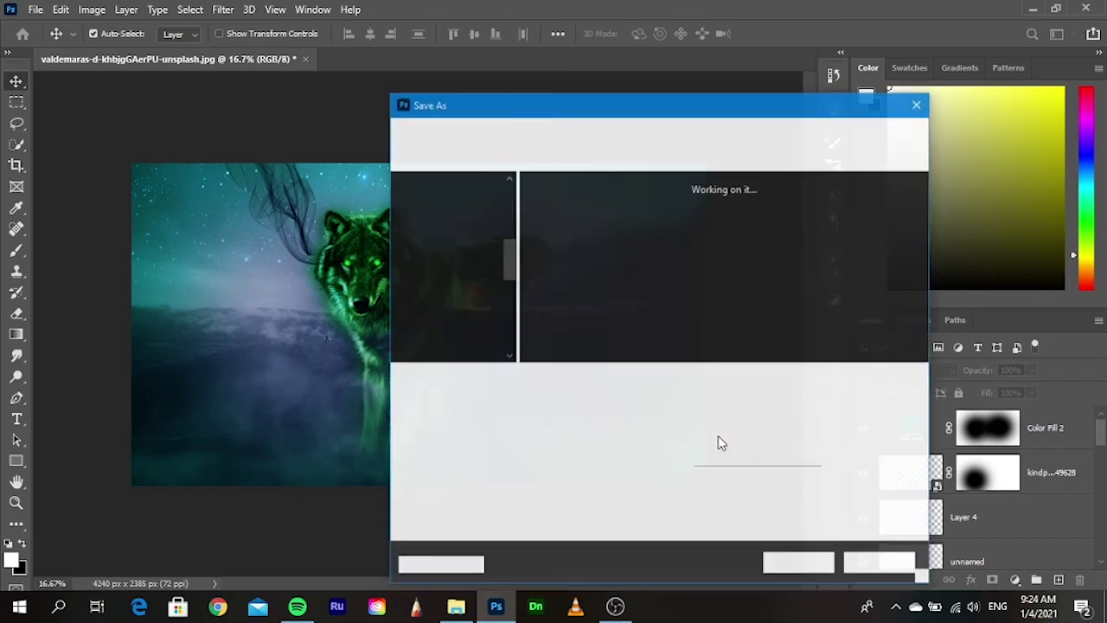
click(857, 564)
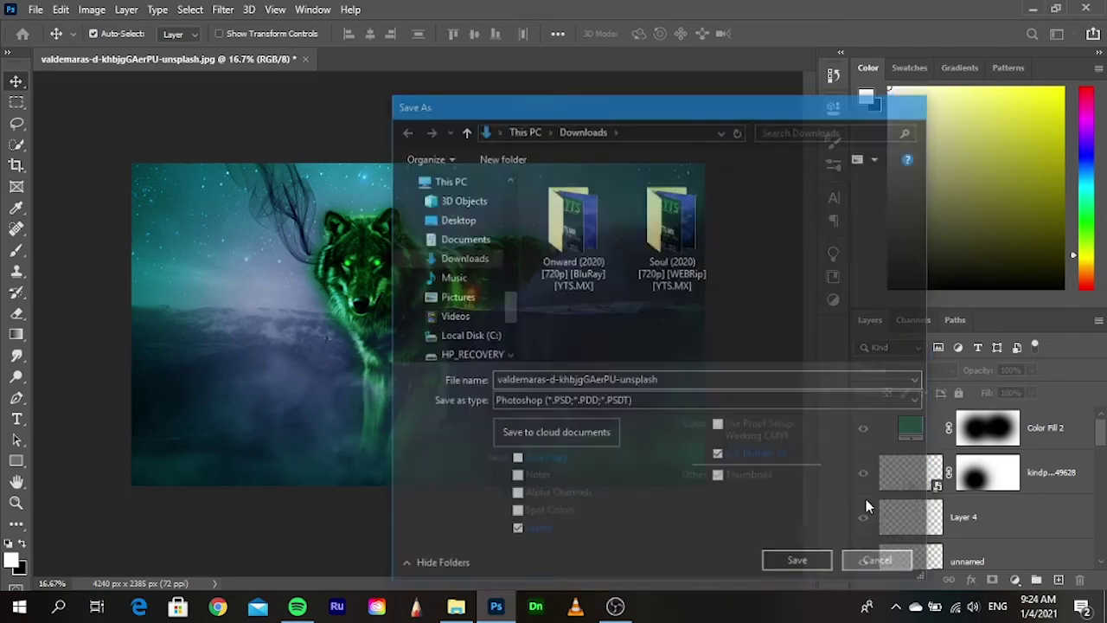
click(1033, 9)
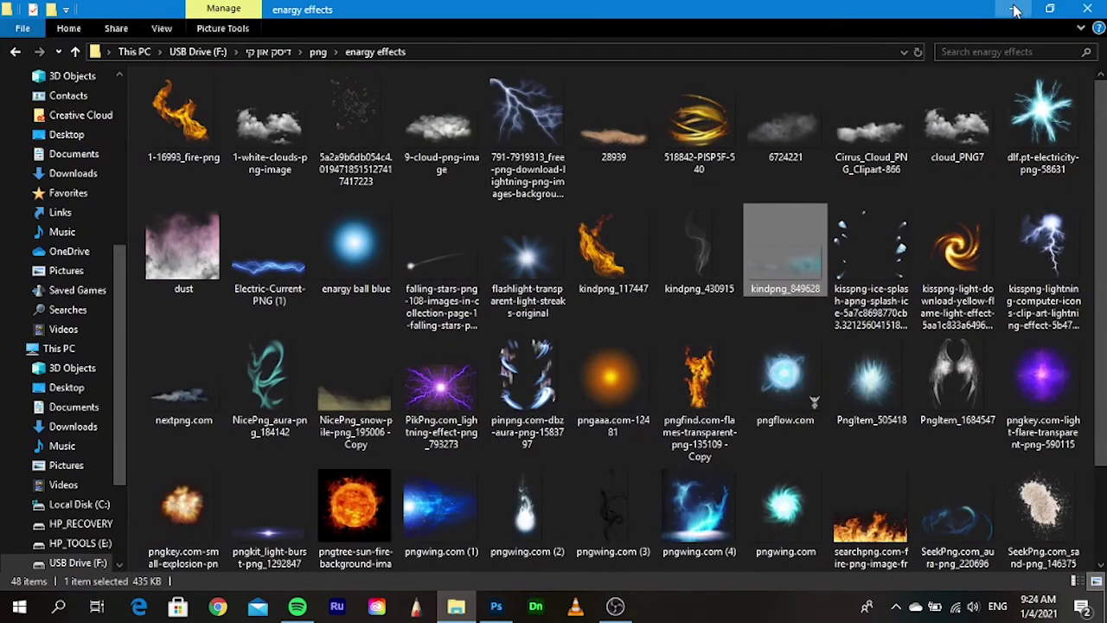
- Browse to the USB drive's layers folder and drag image 1 into the Photoshop document
click(1013, 9)
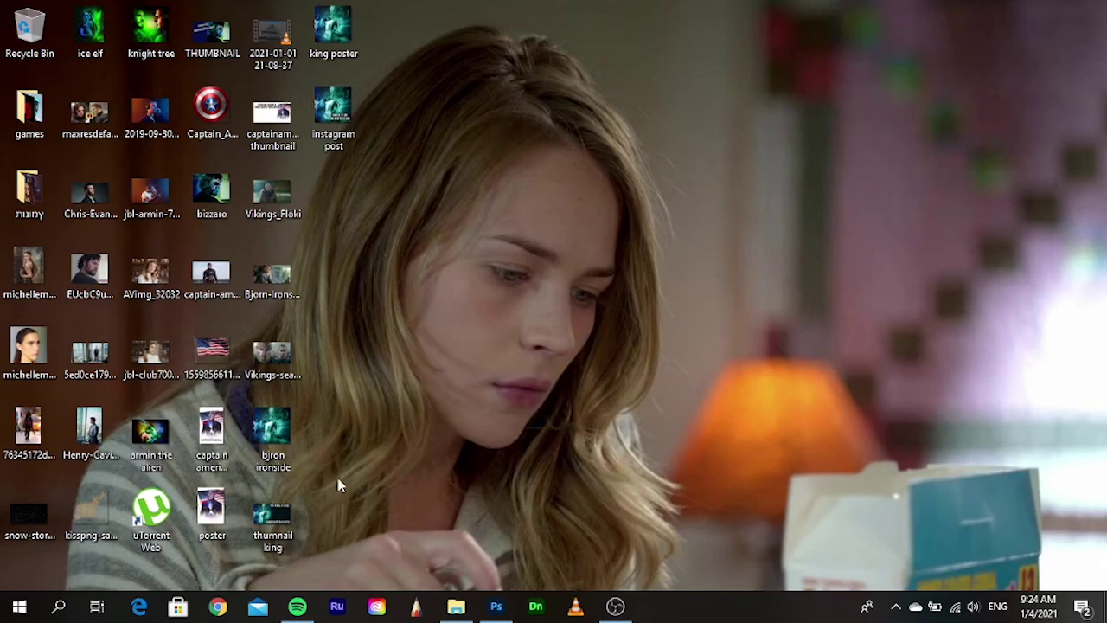
double_click(31, 190)
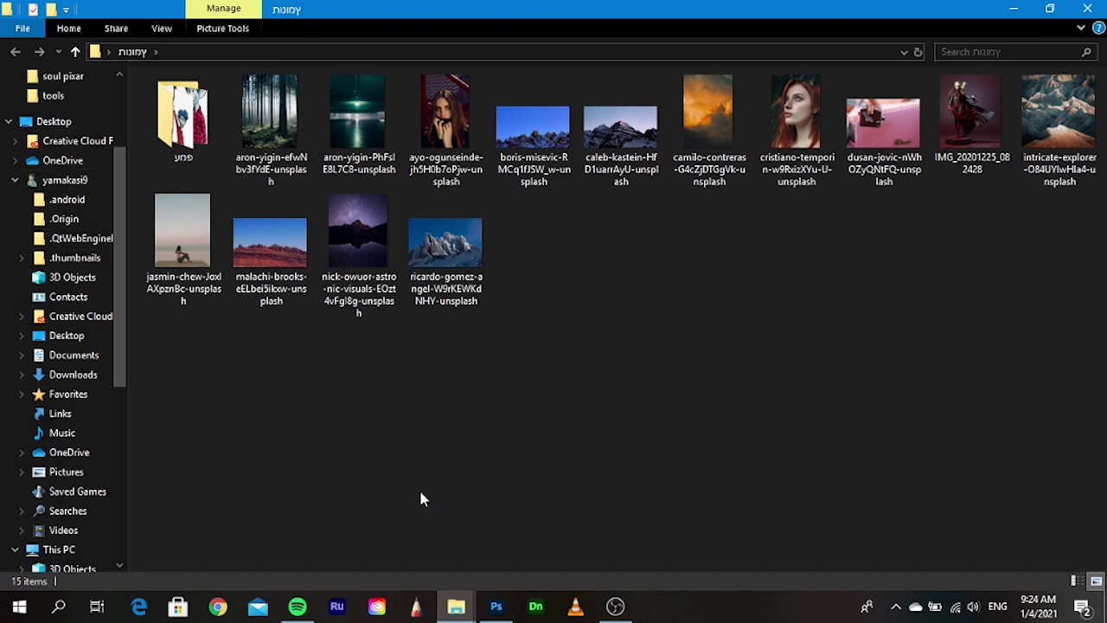
click(497, 606)
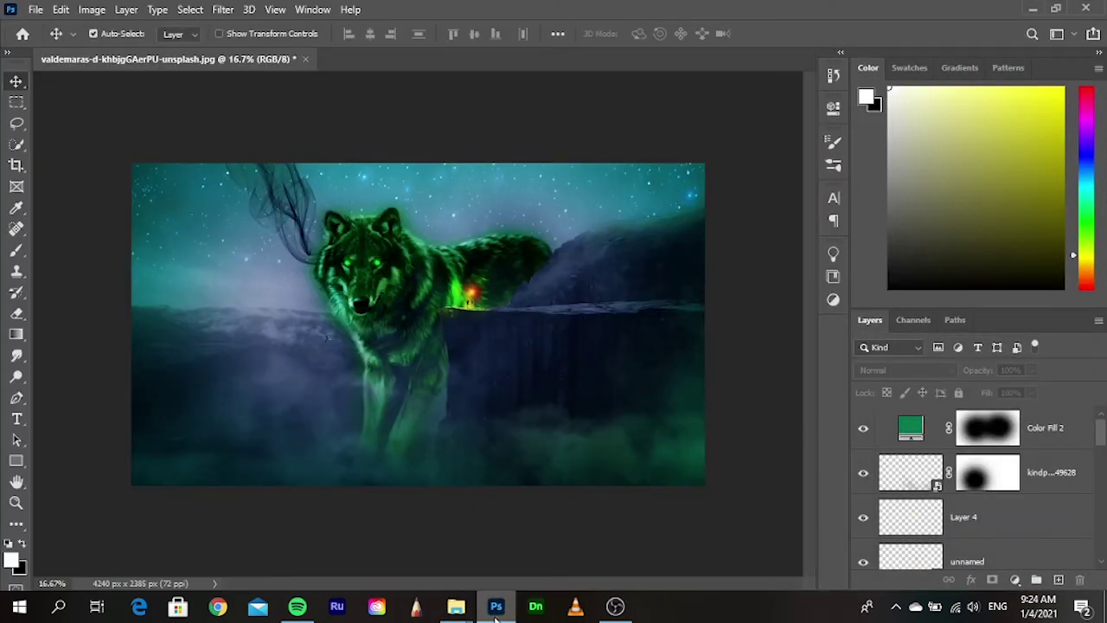
mouse_move(456, 606)
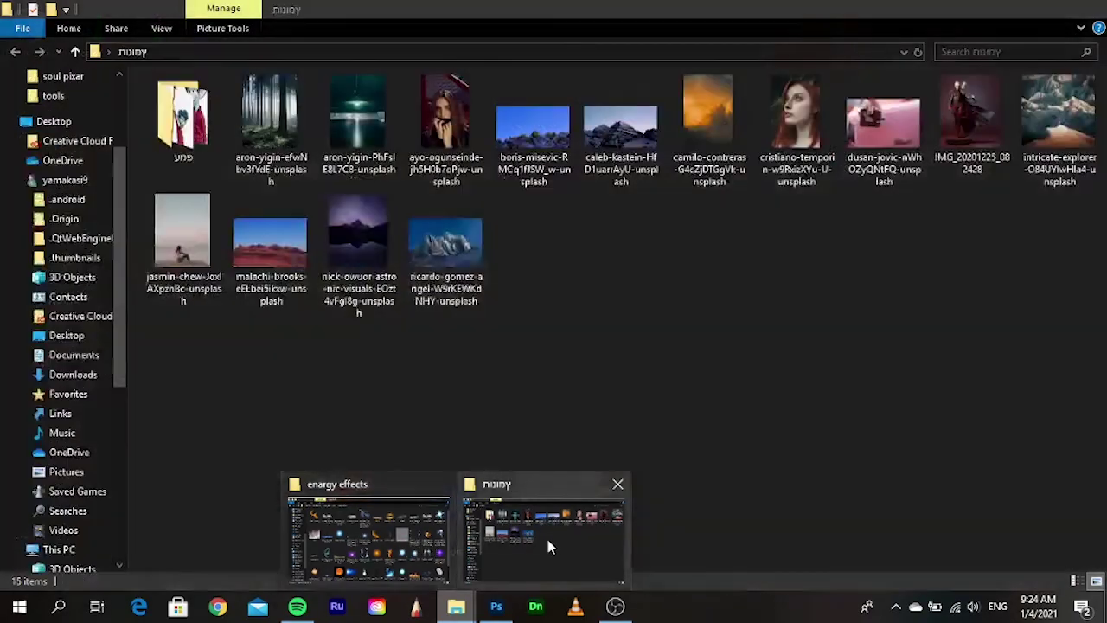
click(546, 536)
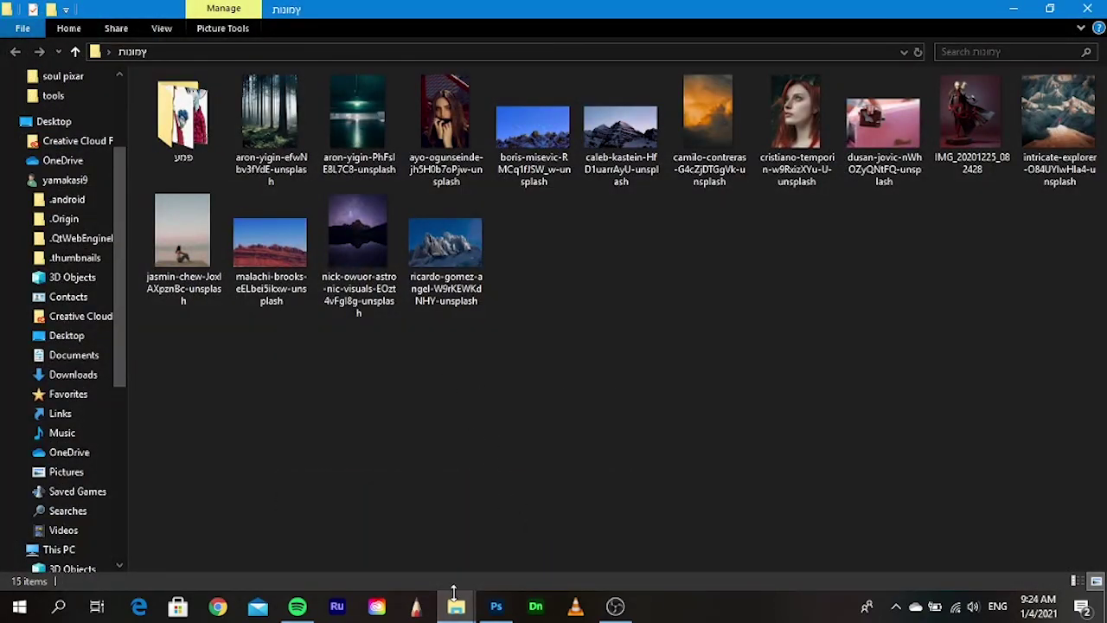
mouse_move(456, 606)
click(442, 547)
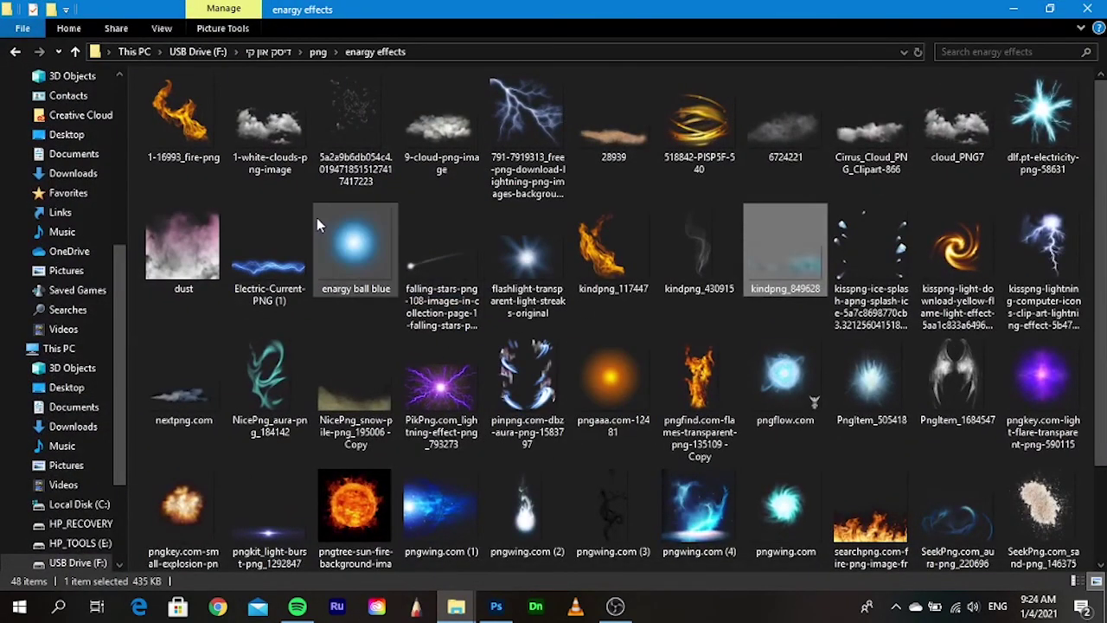
click(259, 51)
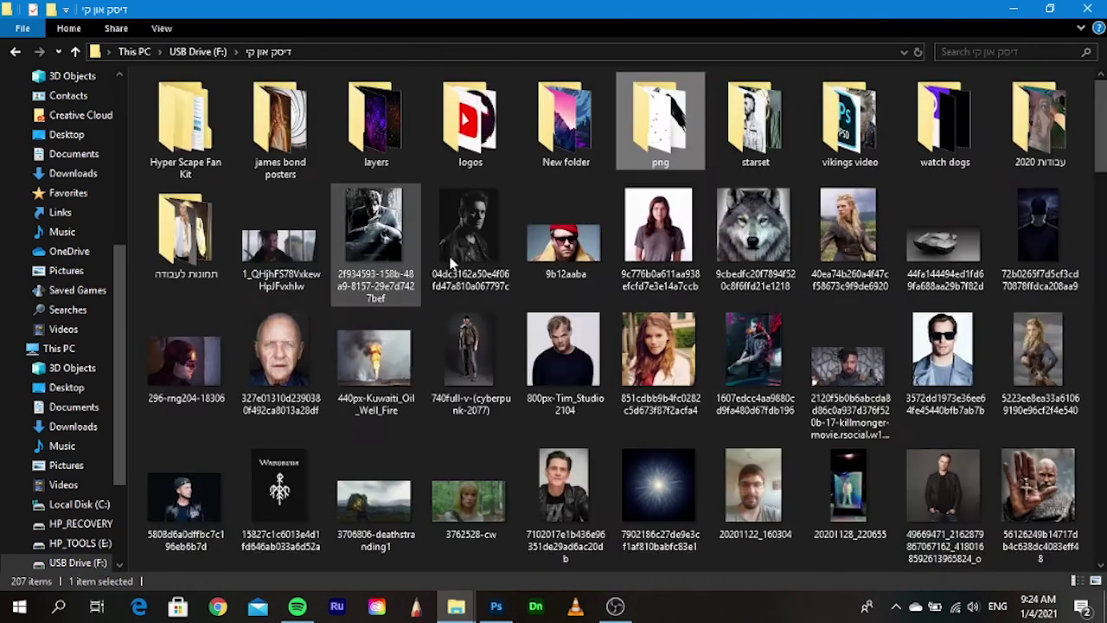
double_click(372, 121)
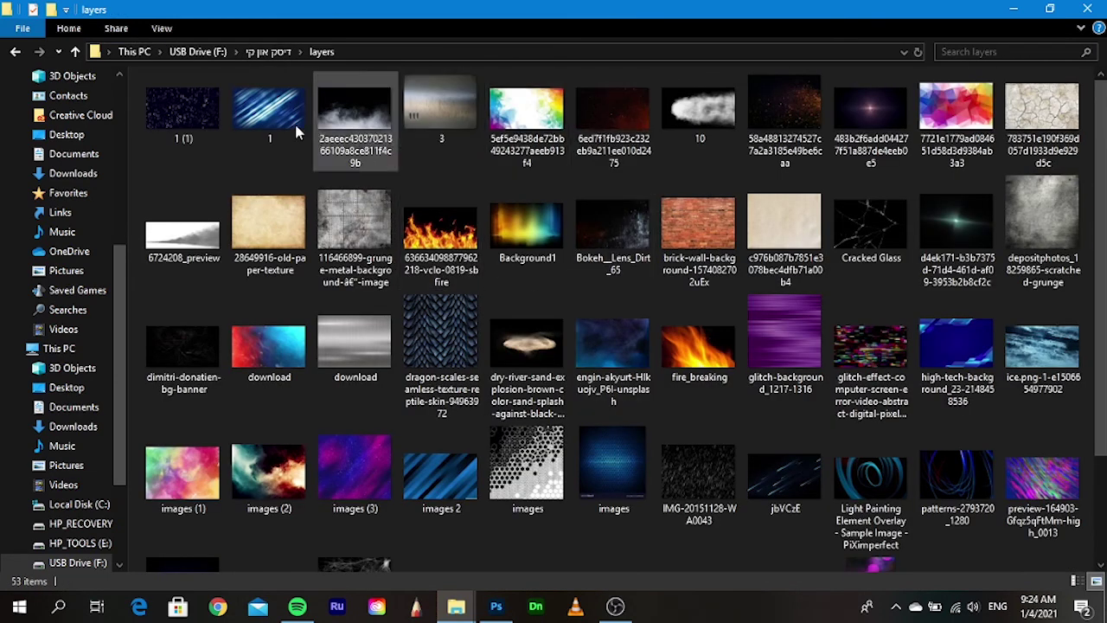
mouse_move(270, 111)
mouse_down()
mouse_move(491, 375)
mouse_move(419, 325)
mouse_move(418, 487)
mouse_up()
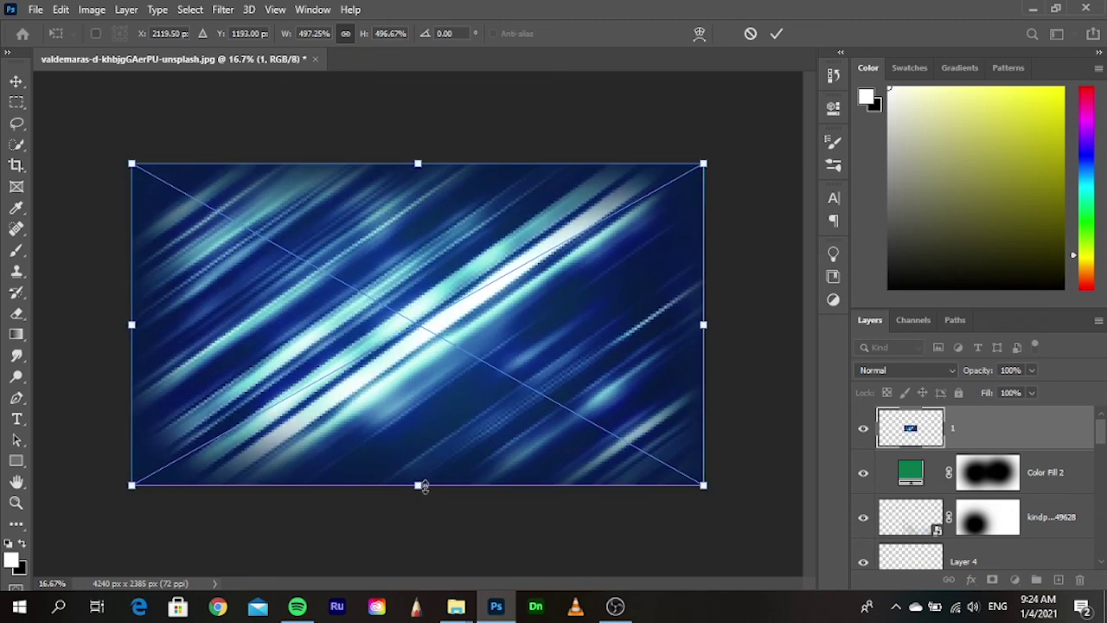
- Place the blue streak image 1, preview its blend modes, then delete layer 1
key(Return)
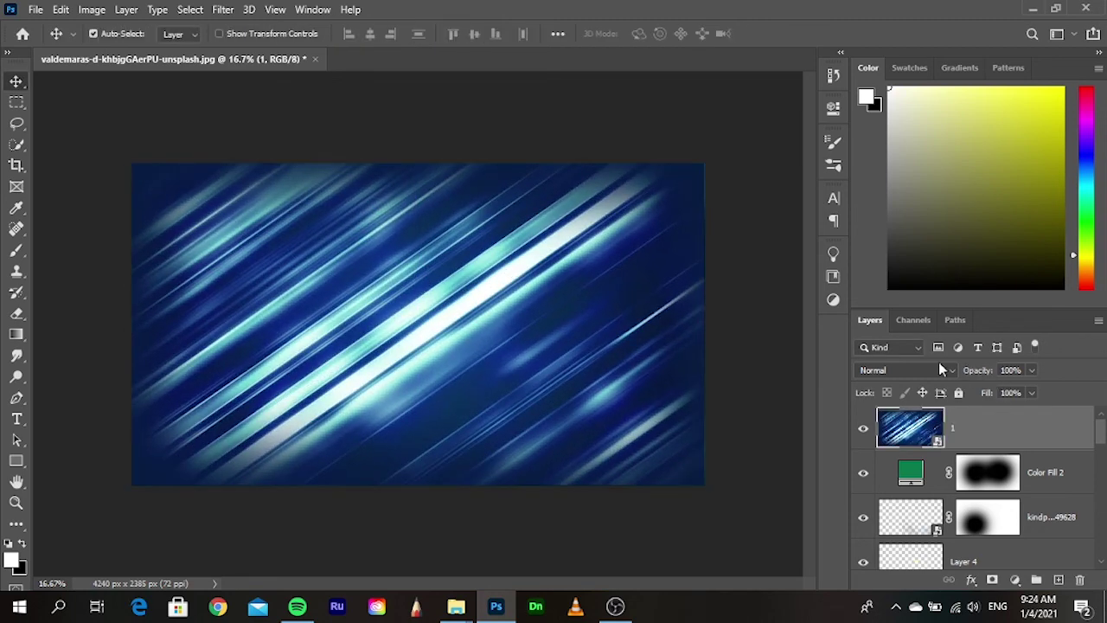
click(940, 365)
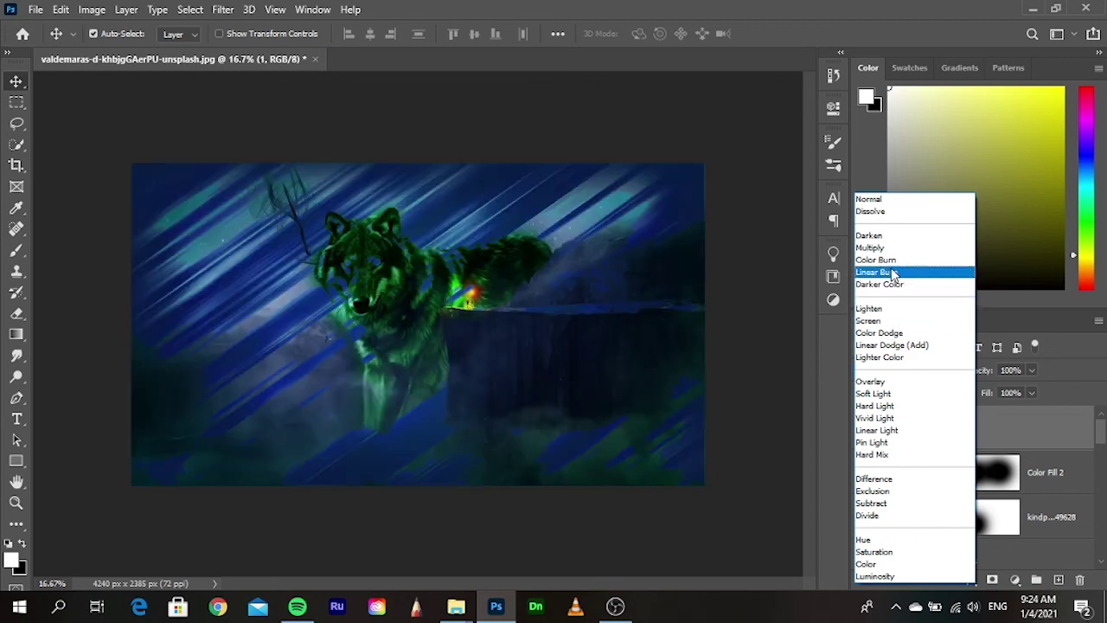
key(Escape)
right_click(986, 431)
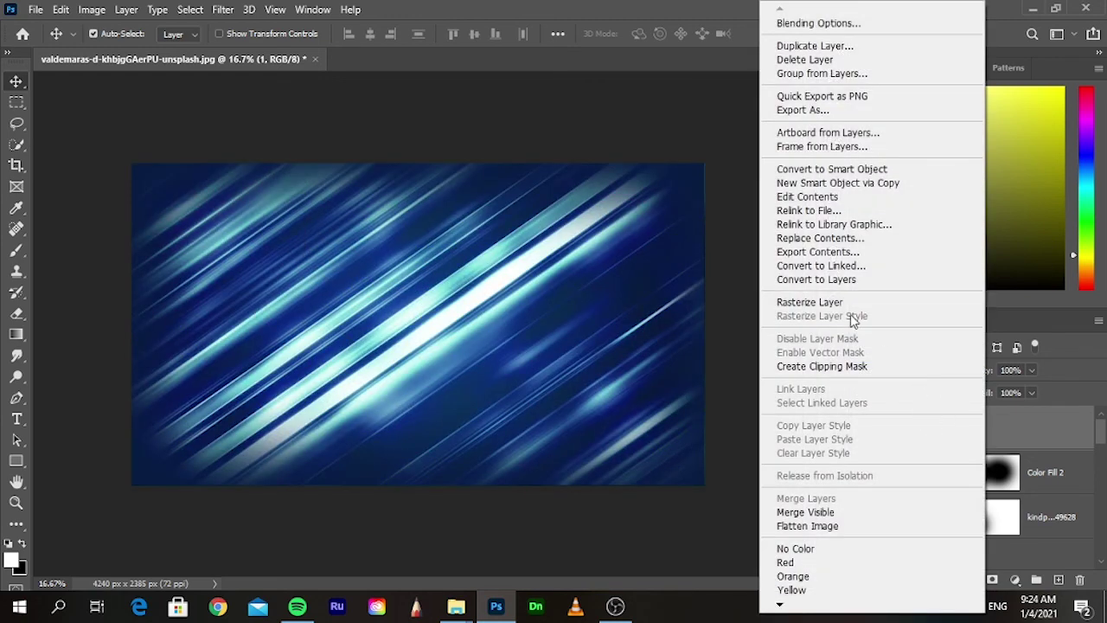
click(809, 60)
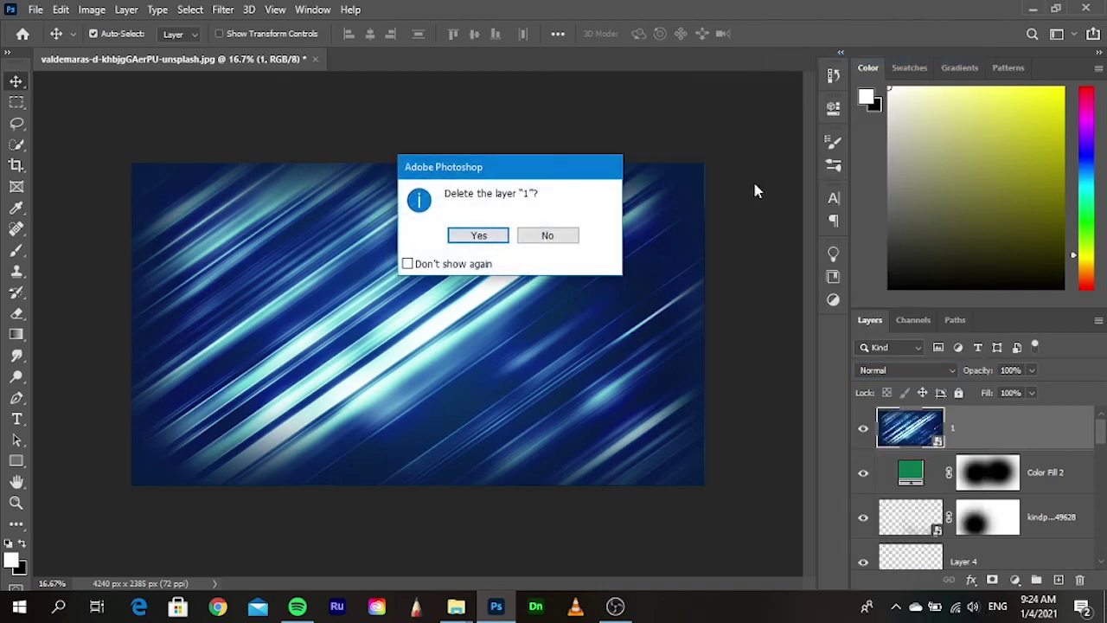
key(Return)
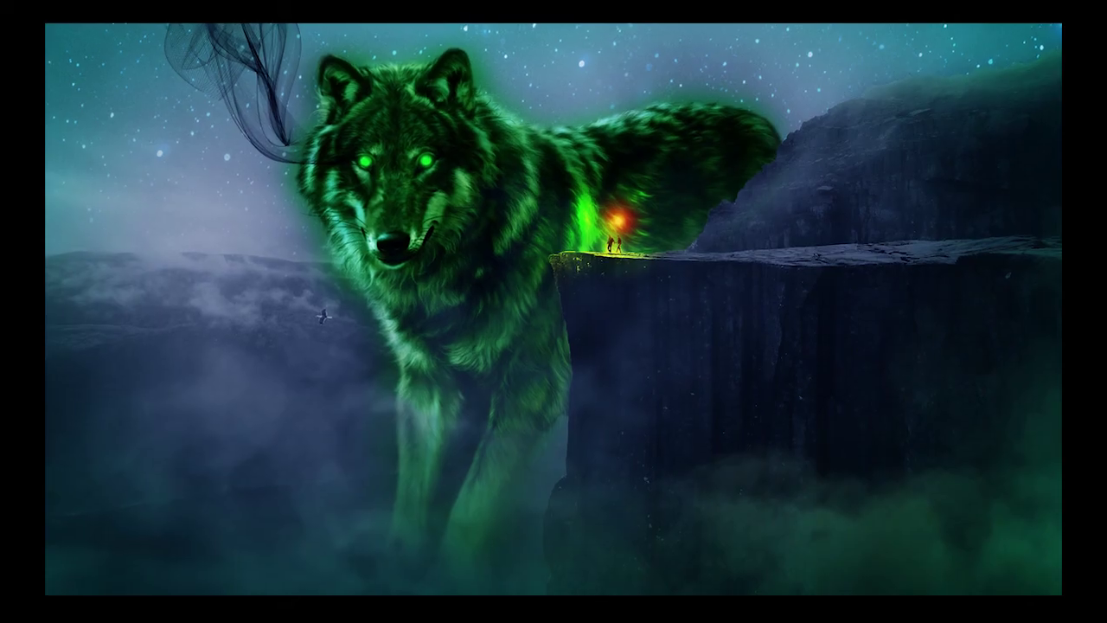